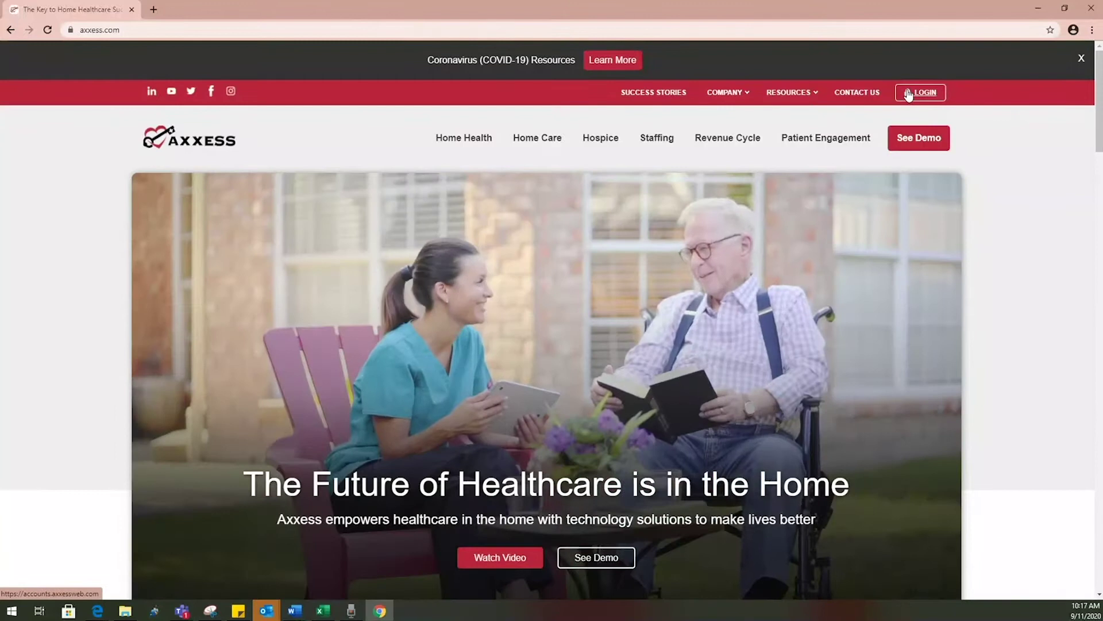
Log in with the saved credentials after previewing the password reset page, then accept the authorized-use notice
{"action": "left_click", "coordinate": [910, 92]}
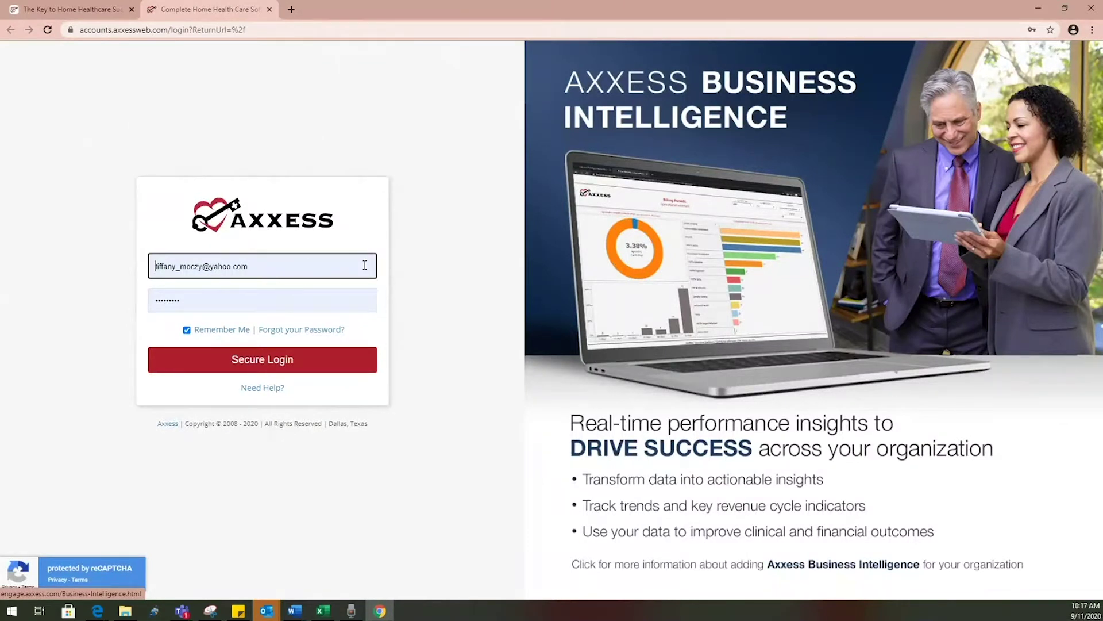
{"action": "left_click", "coordinate": [311, 331]}
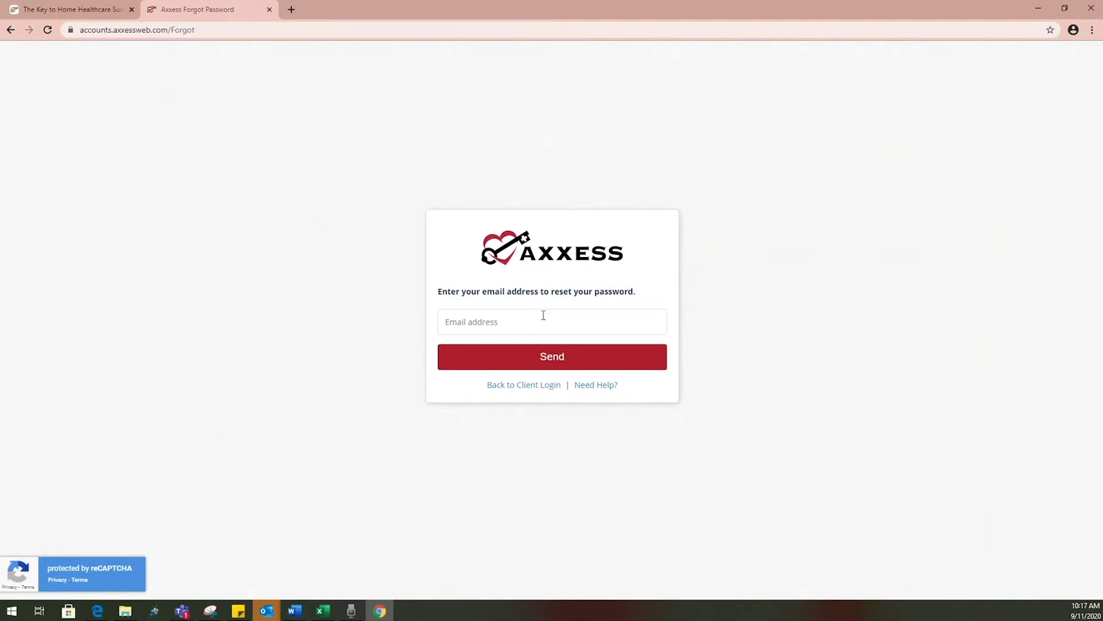
{"action": "left_click", "coordinate": [12, 33]}
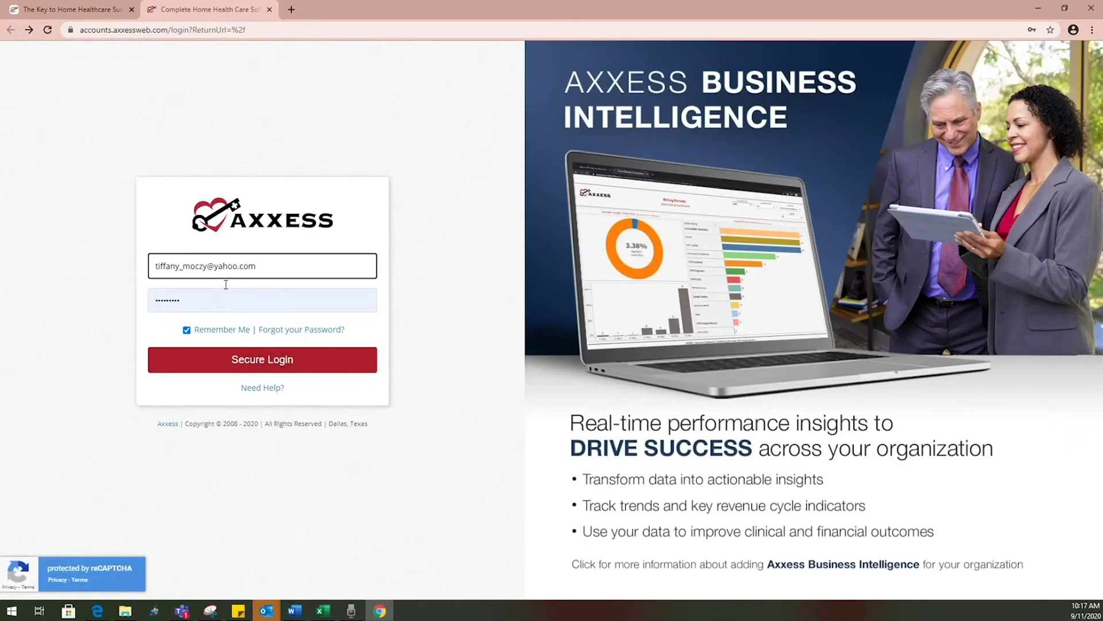
{"action": "left_click", "coordinate": [249, 362]}
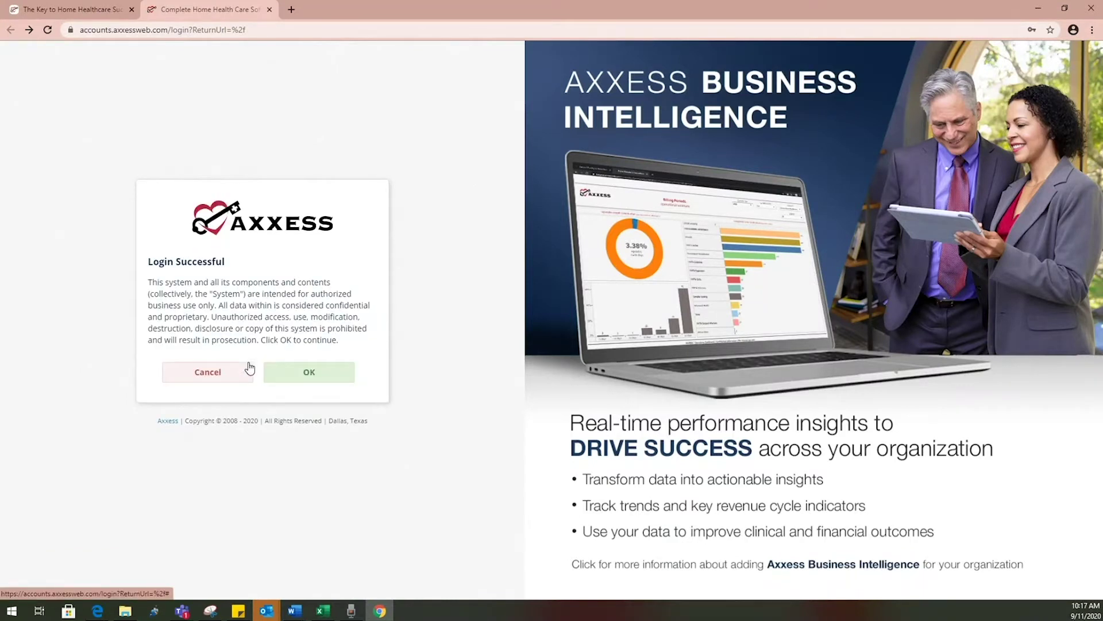
{"action": "left_click", "coordinate": [299, 384]}
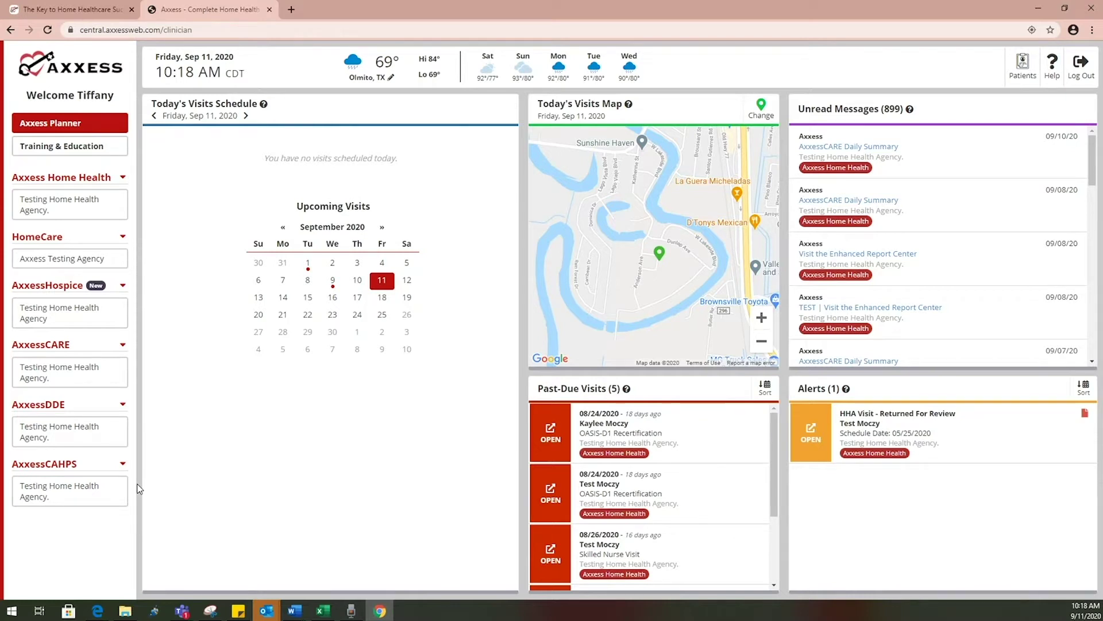
Open Testing Home Health Agency under Axxess Home Health on the clinician dashboard
{"action": "left_click", "coordinate": [106, 211]}
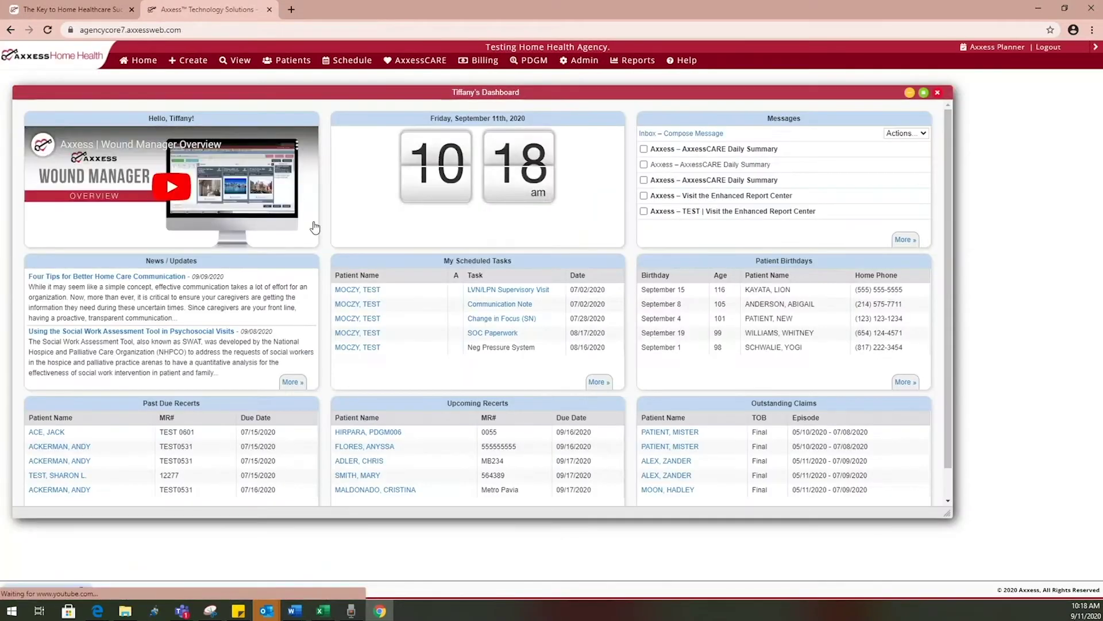
Maximize the dashboard, check three messages to view bulk Actions, then open the full Messages inbox
{"action": "left_click", "coordinate": [923, 92]}
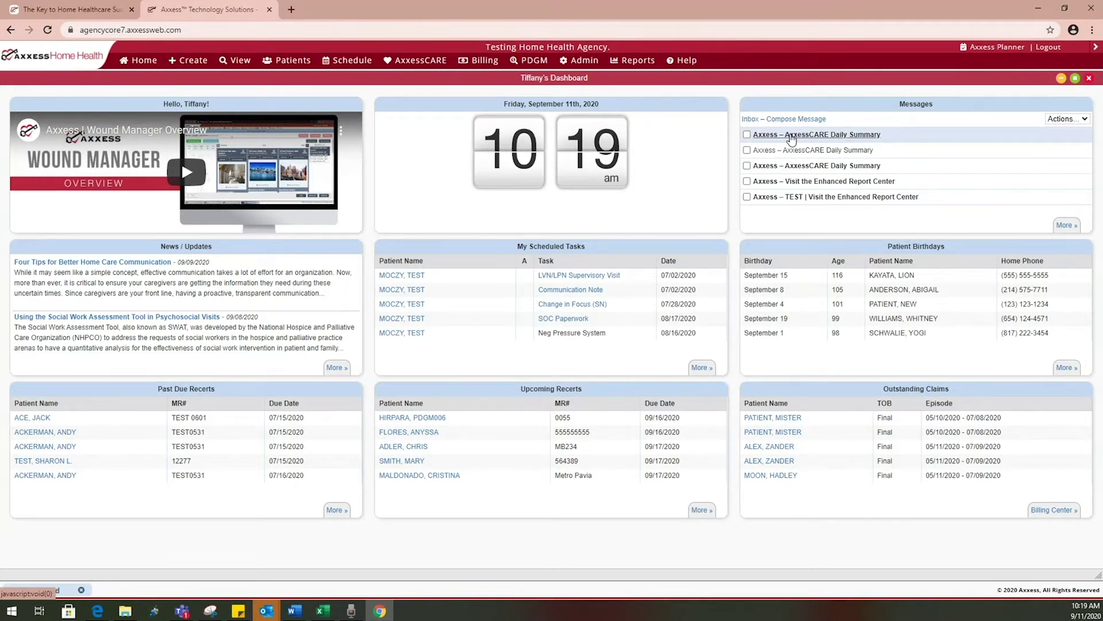
{"action": "left_click", "coordinate": [747, 134]}
{"action": "left_click", "coordinate": [747, 150]}
{"action": "left_click", "coordinate": [747, 166]}
{"action": "left_click", "coordinate": [1063, 119]}
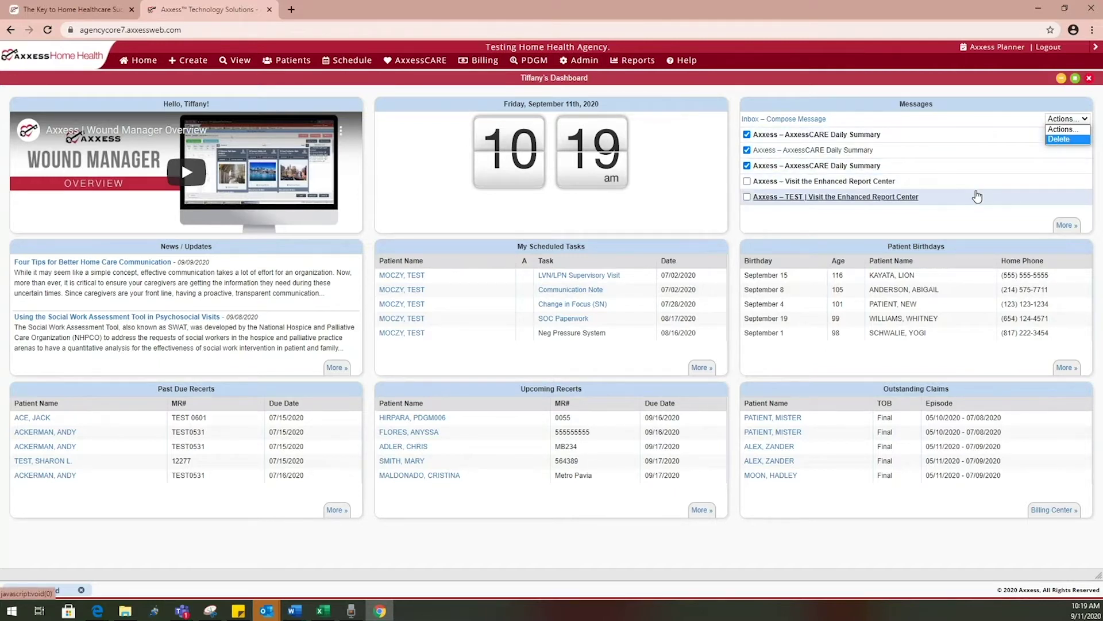
{"action": "left_click", "coordinate": [1065, 224]}
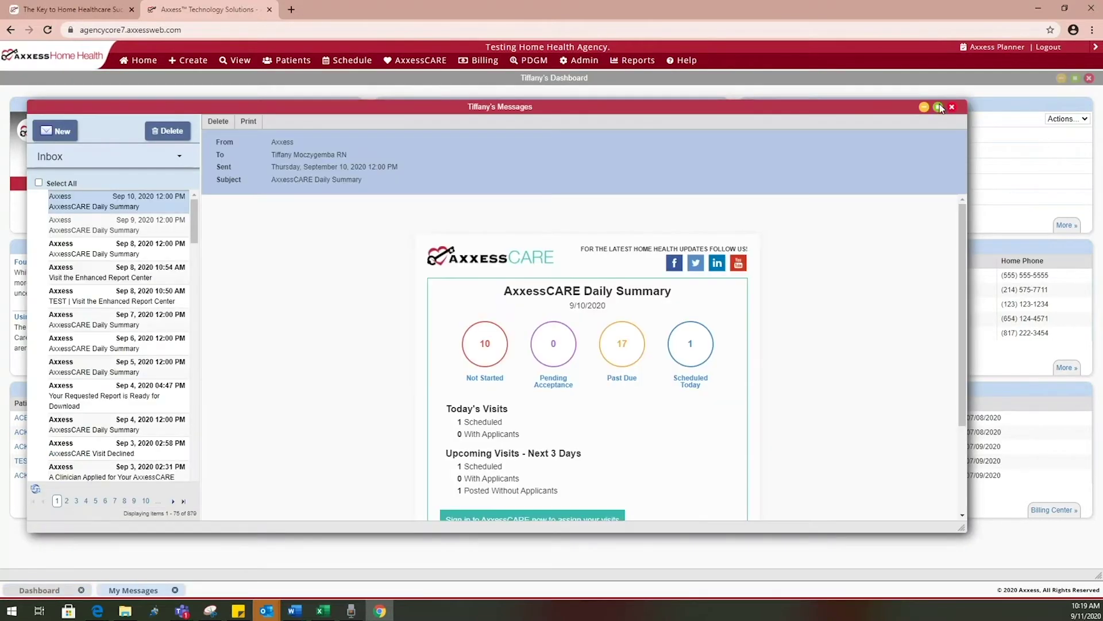
Maximize Messages and start a new message to five staff found by searching 'lvn'
{"action": "left_click", "coordinate": [939, 107]}
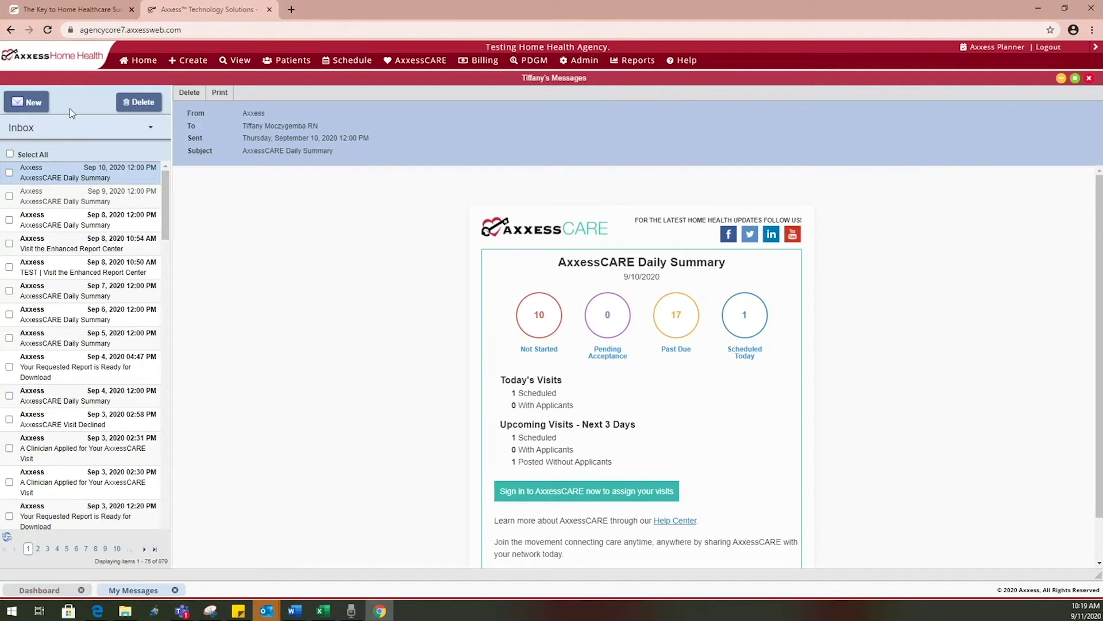
{"action": "left_click", "coordinate": [26, 106]}
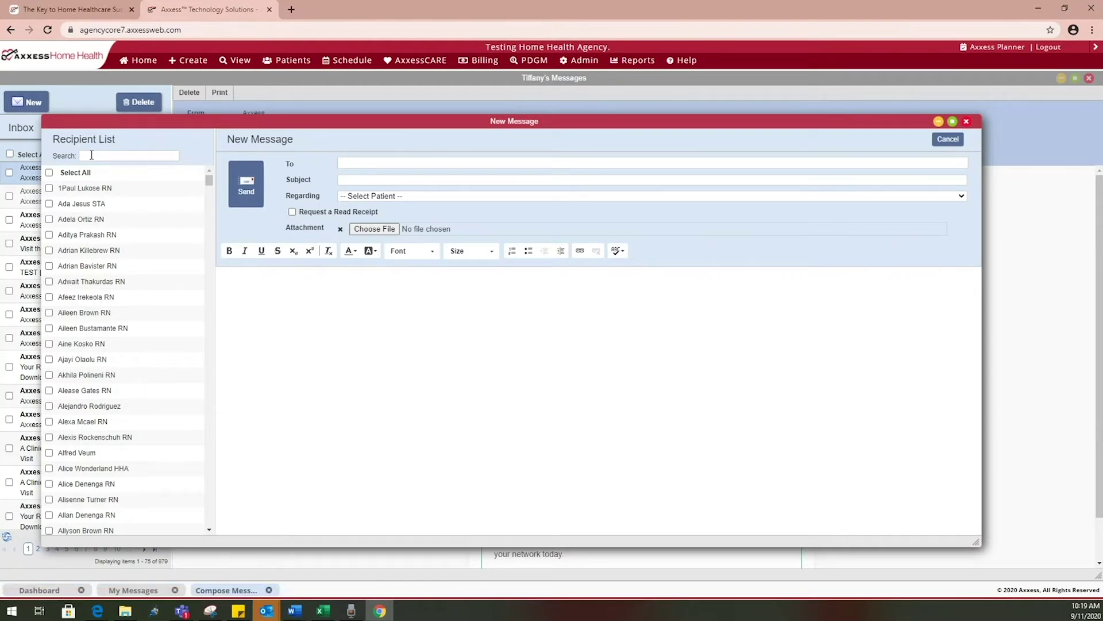
{"action": "type", "text": "lvn"}
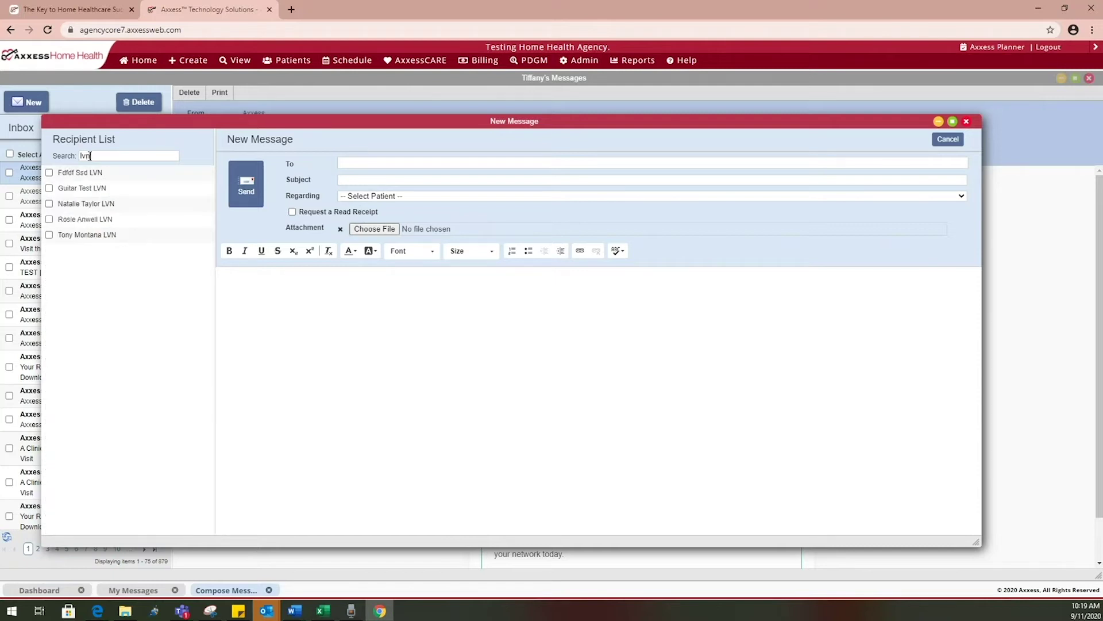
{"action": "left_click", "coordinate": [49, 172]}
{"action": "left_click", "coordinate": [49, 188]}
{"action": "left_click", "coordinate": [49, 204]}
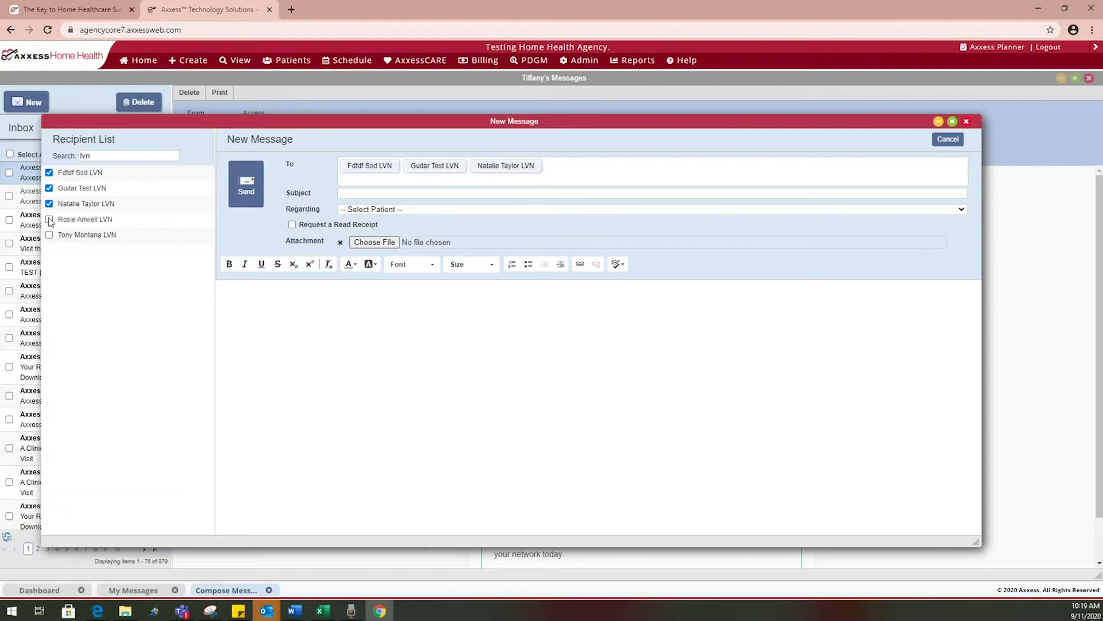
{"action": "left_click", "coordinate": [49, 219]}
{"action": "left_click", "coordinate": [49, 234]}
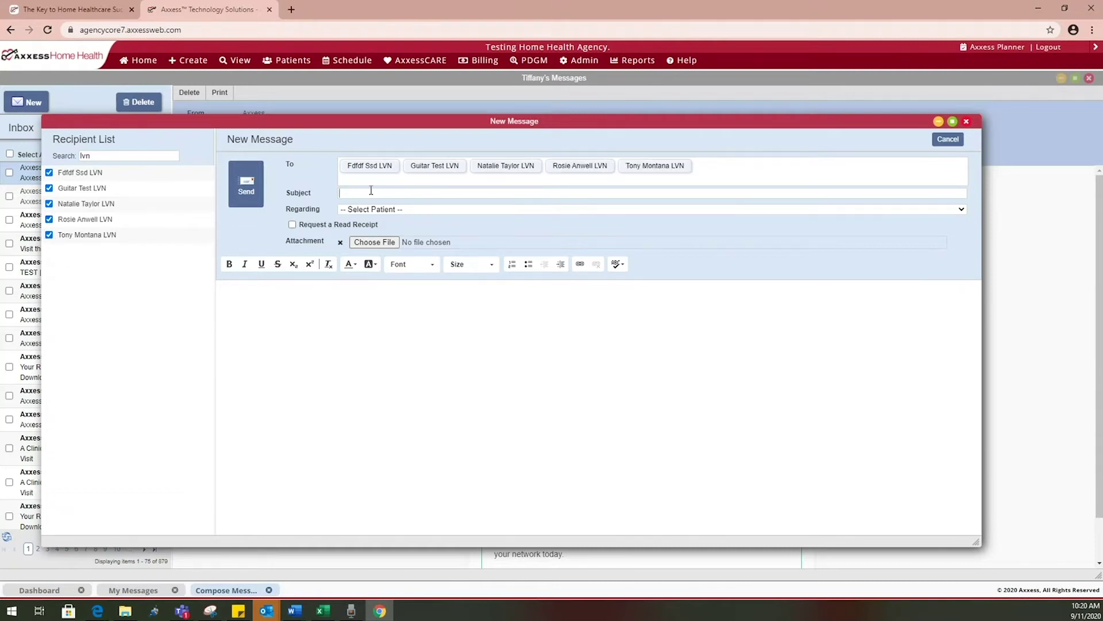
Pick a patient in Regarding and request a read receipt, then discard the draft
{"action": "left_click", "coordinate": [367, 210]}
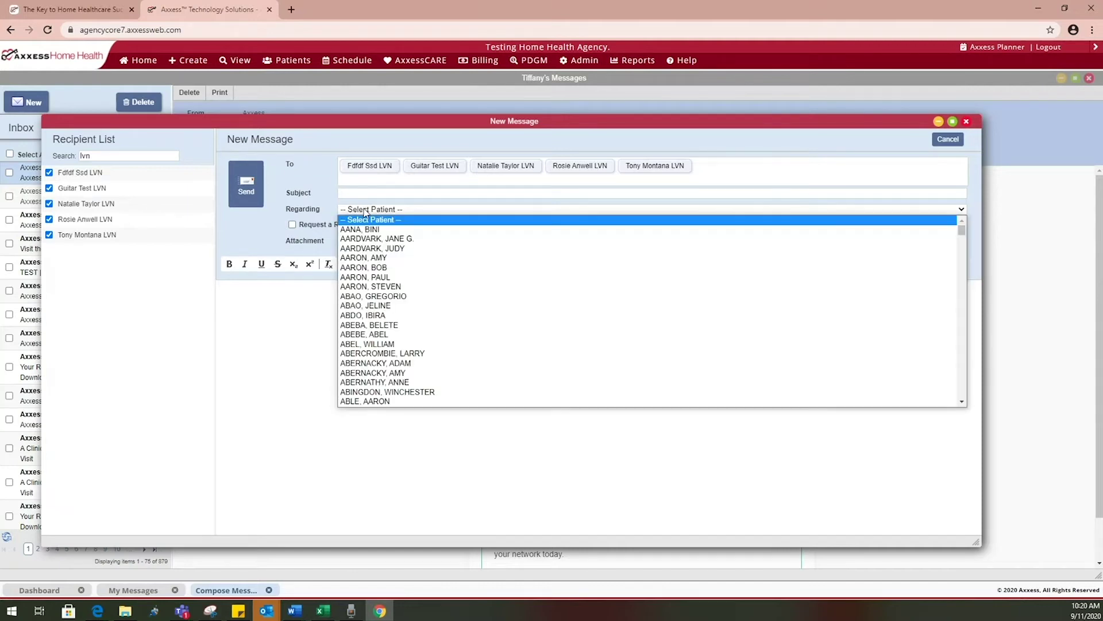
{"action": "left_click", "coordinate": [366, 293]}
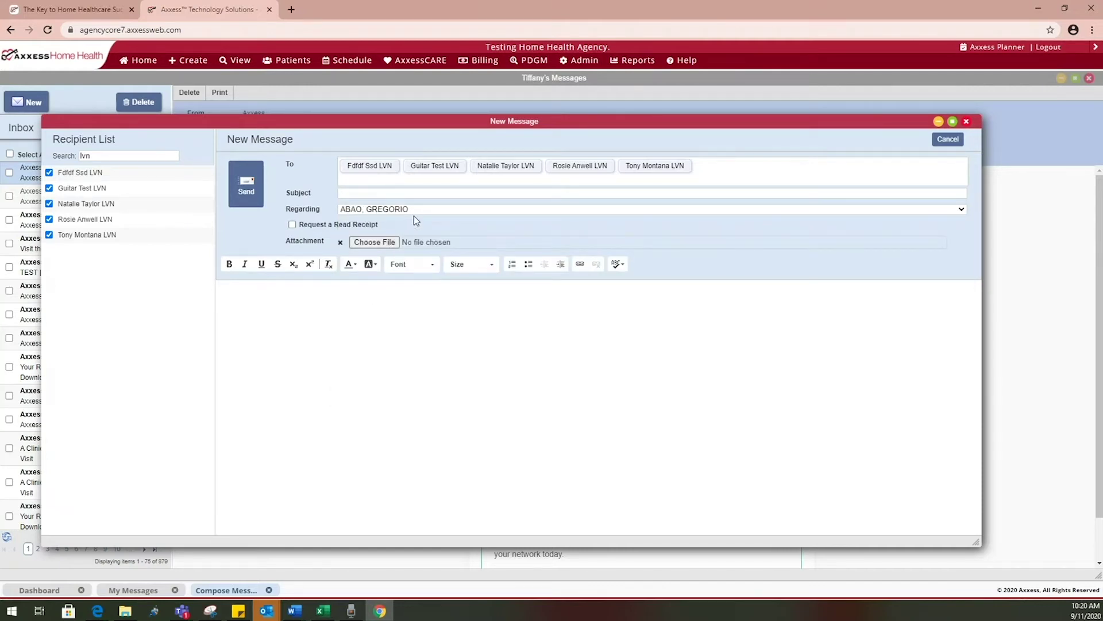
{"action": "left_click", "coordinate": [341, 225]}
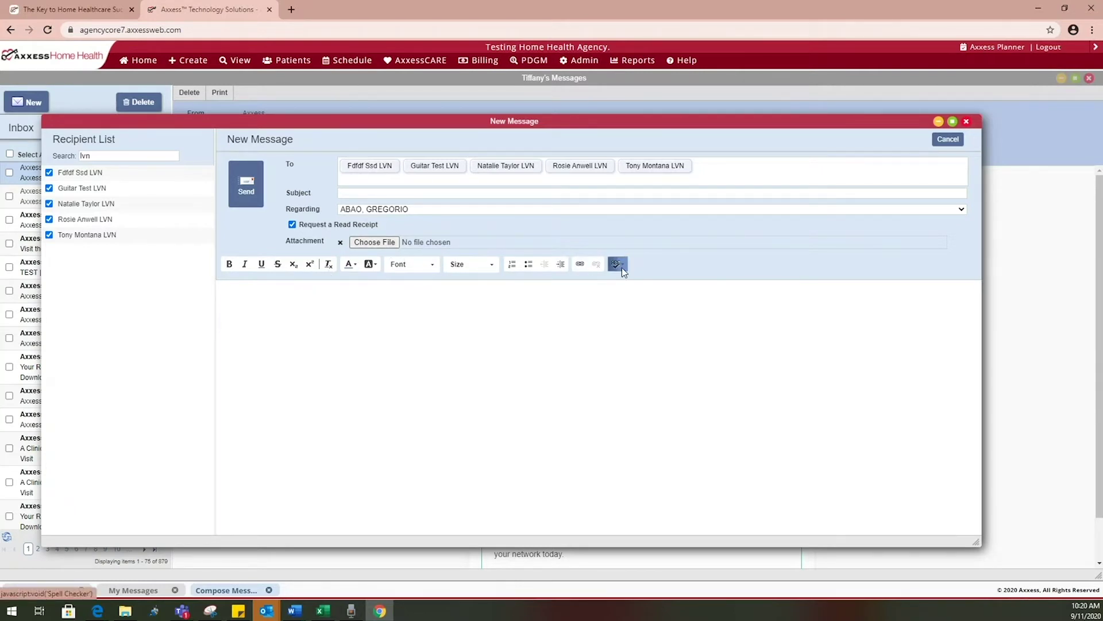
{"action": "left_click", "coordinate": [949, 141]}
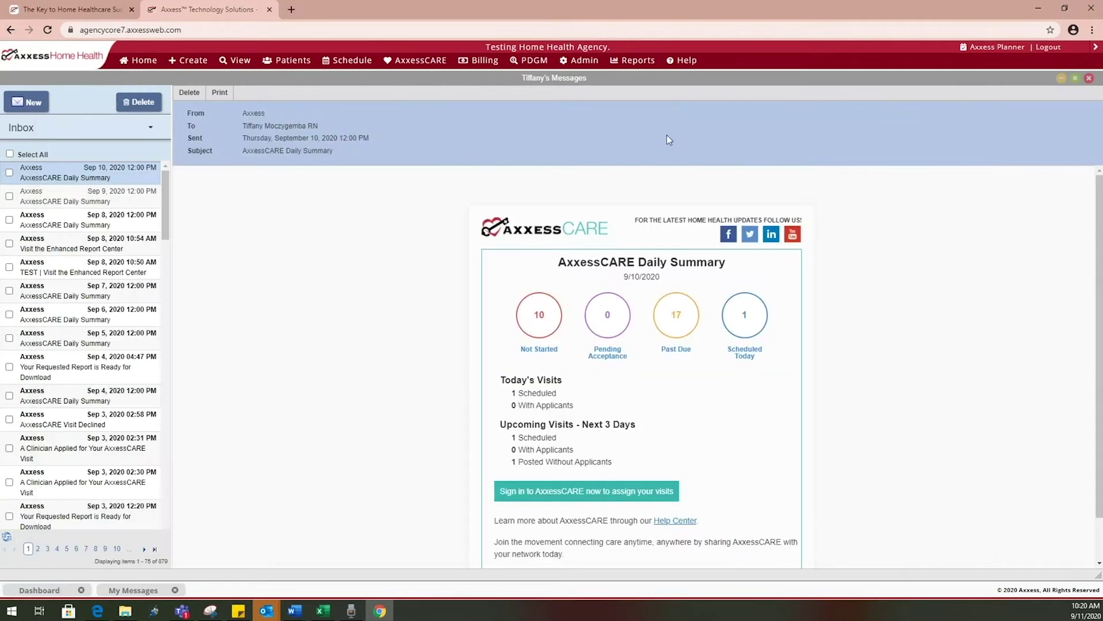
Select all inbox messages, switch to the Sent Messages folder, then close the Messages window
{"action": "left_click", "coordinate": [147, 127]}
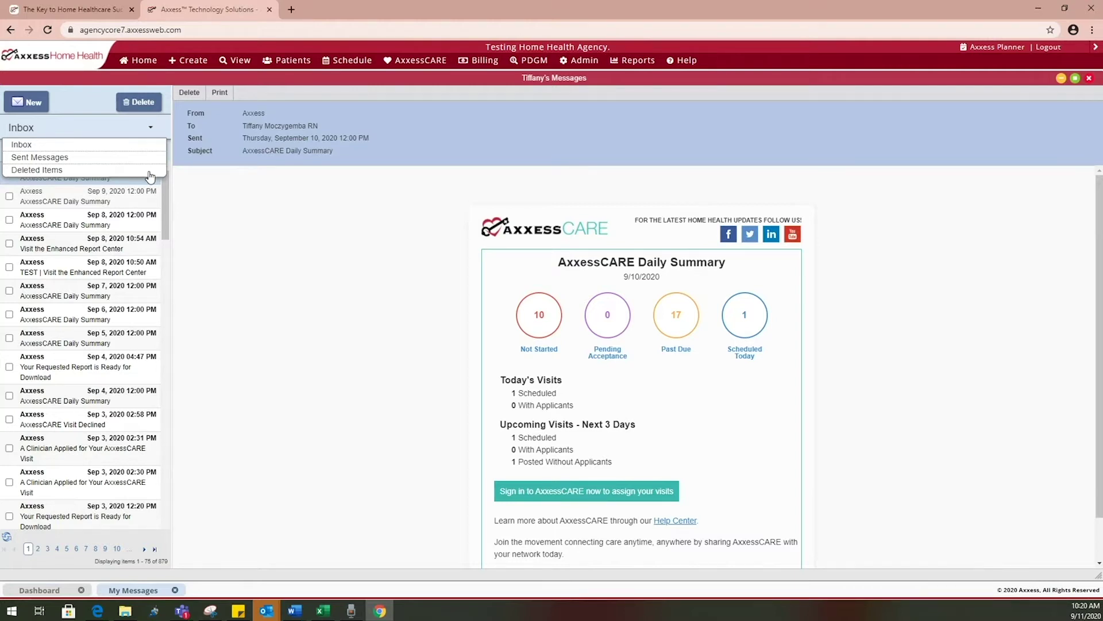
{"action": "left_click", "coordinate": [135, 143]}
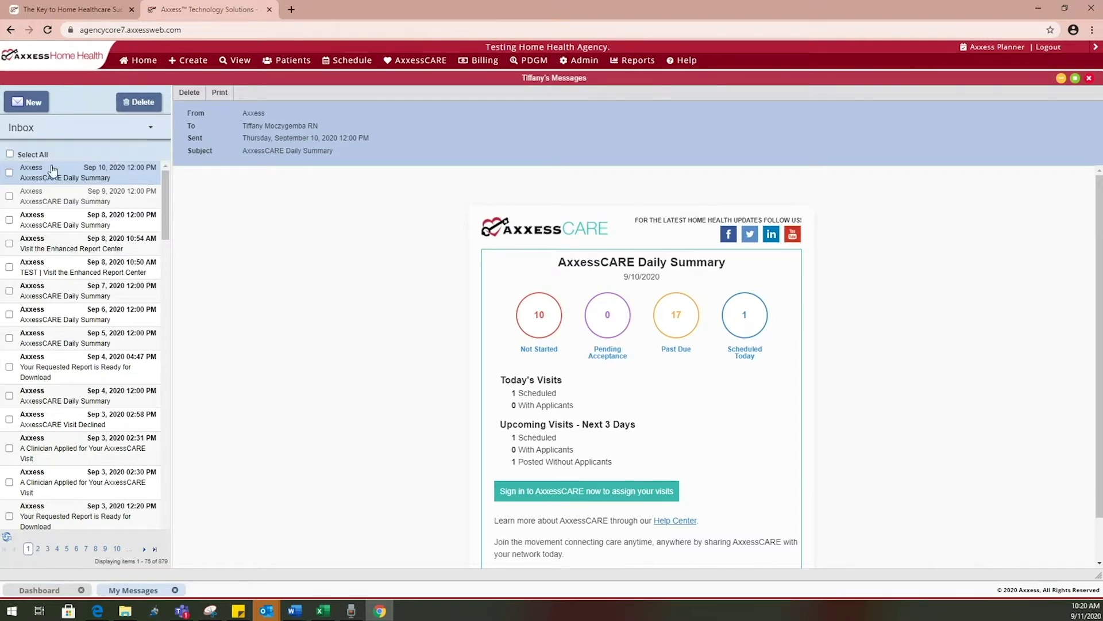
{"action": "left_click", "coordinate": [10, 154]}
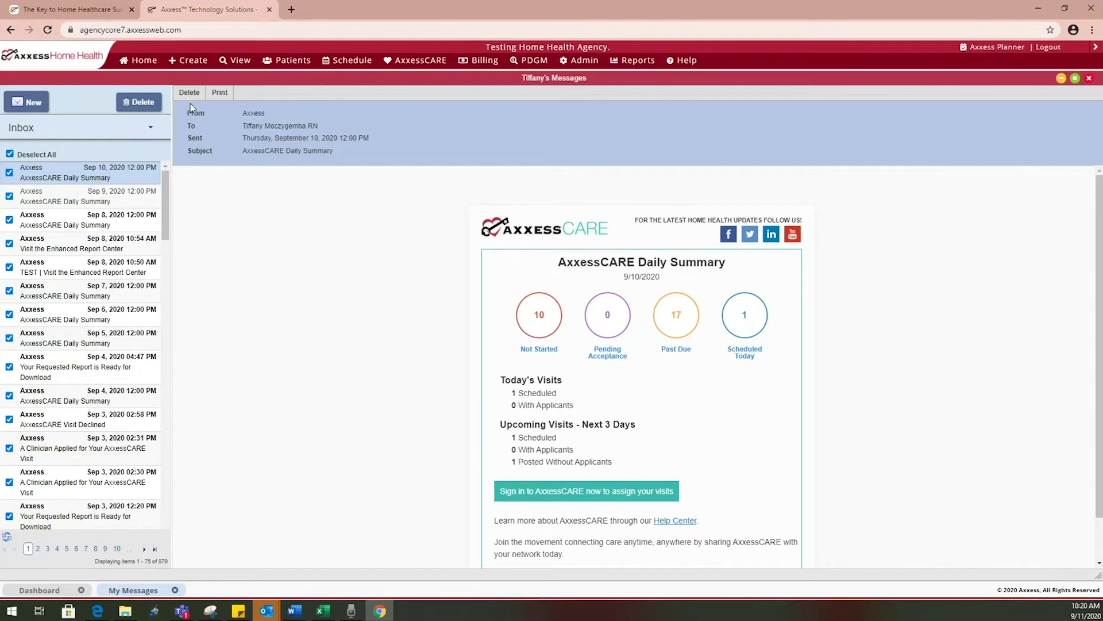
{"action": "left_click", "coordinate": [150, 131]}
{"action": "left_click", "coordinate": [138, 157]}
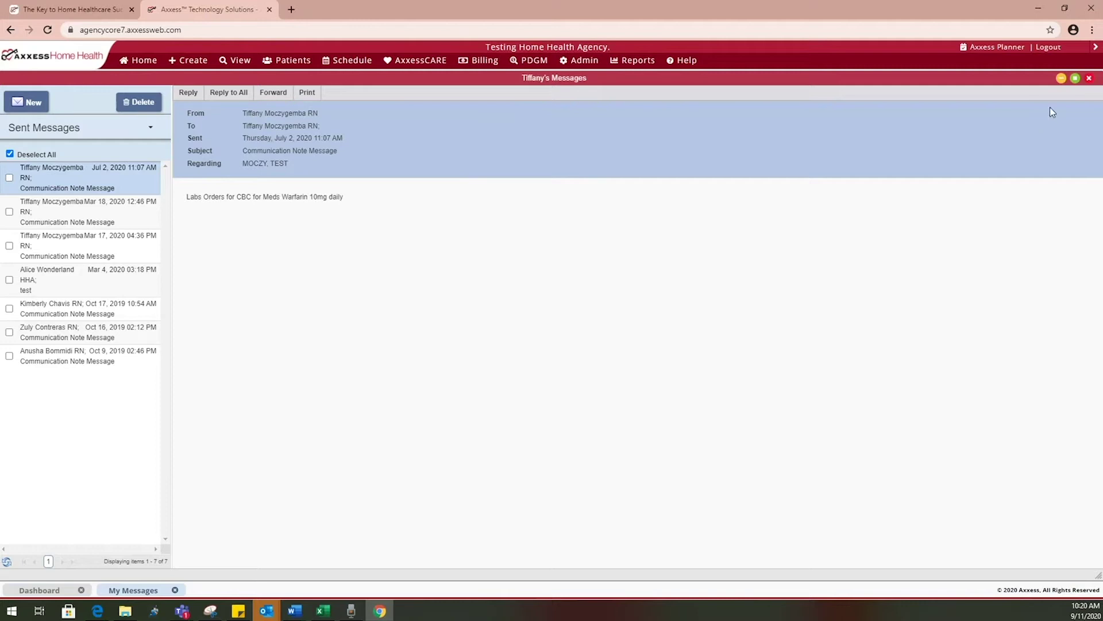
{"action": "left_click", "coordinate": [1089, 78]}
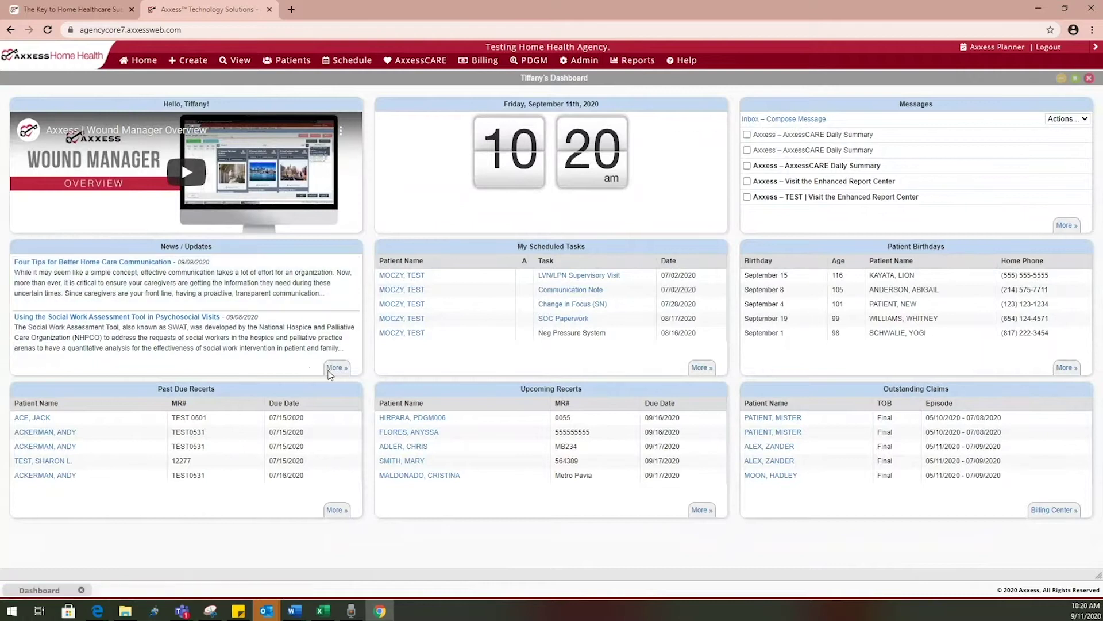
{"action": "left_click", "coordinate": [204, 293]}
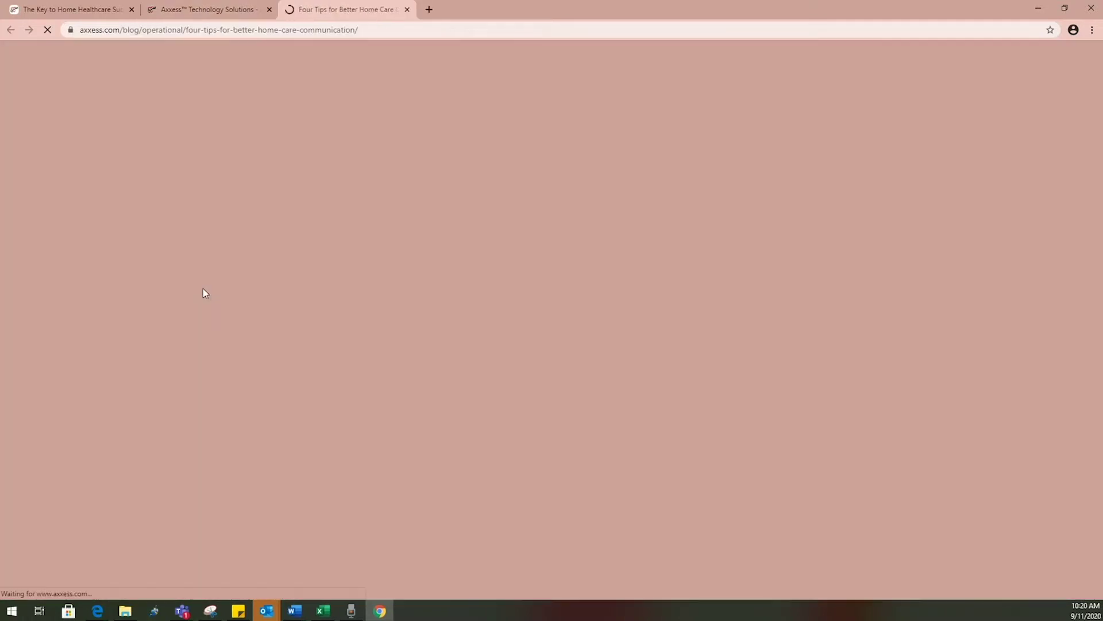
{"action": "scroll", "coordinate": [645, 421], "scroll_direction": "down", "scroll_amount": 4}
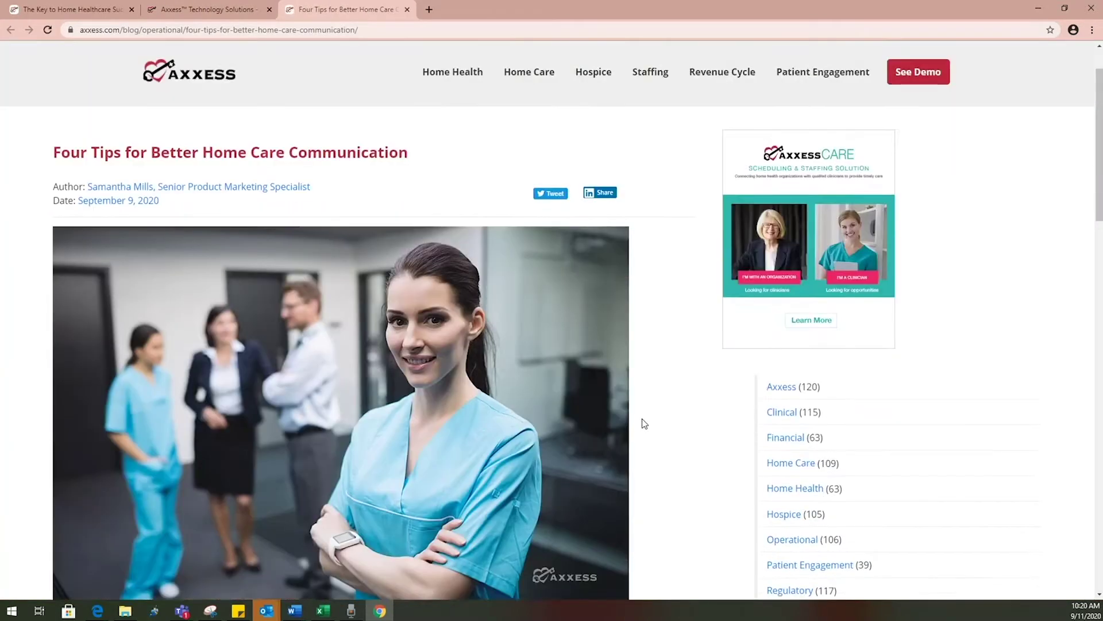
{"action": "scroll", "coordinate": [645, 423], "scroll_direction": "down", "scroll_amount": 5}
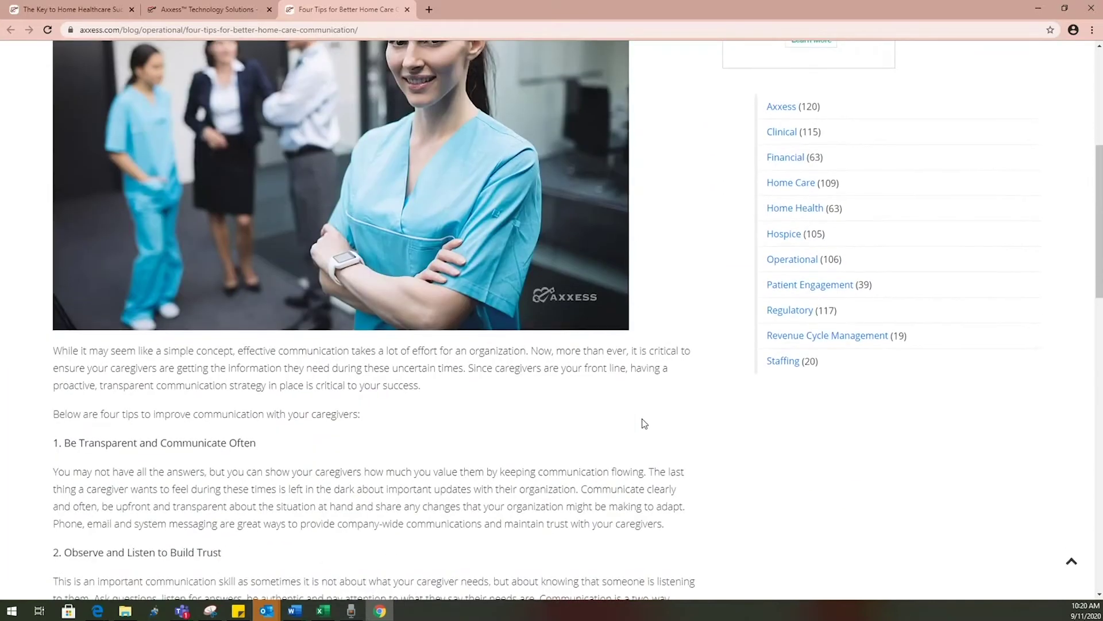
{"action": "scroll", "coordinate": [644, 424], "scroll_direction": "down", "scroll_amount": 5}
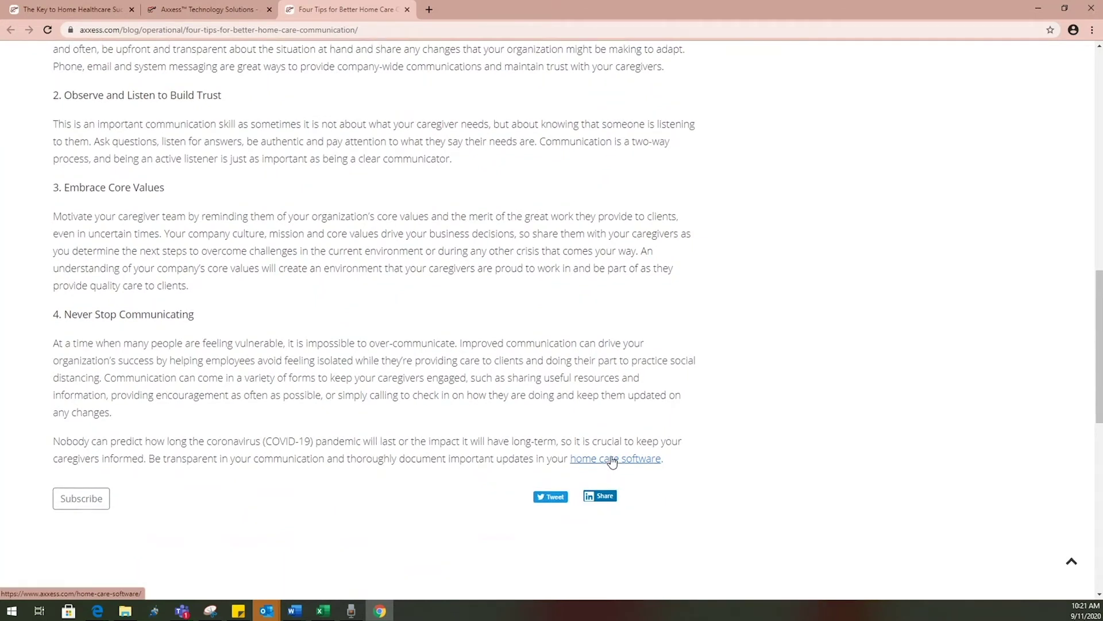
{"action": "scroll", "coordinate": [612, 460], "scroll_direction": "up", "scroll_amount": 12}
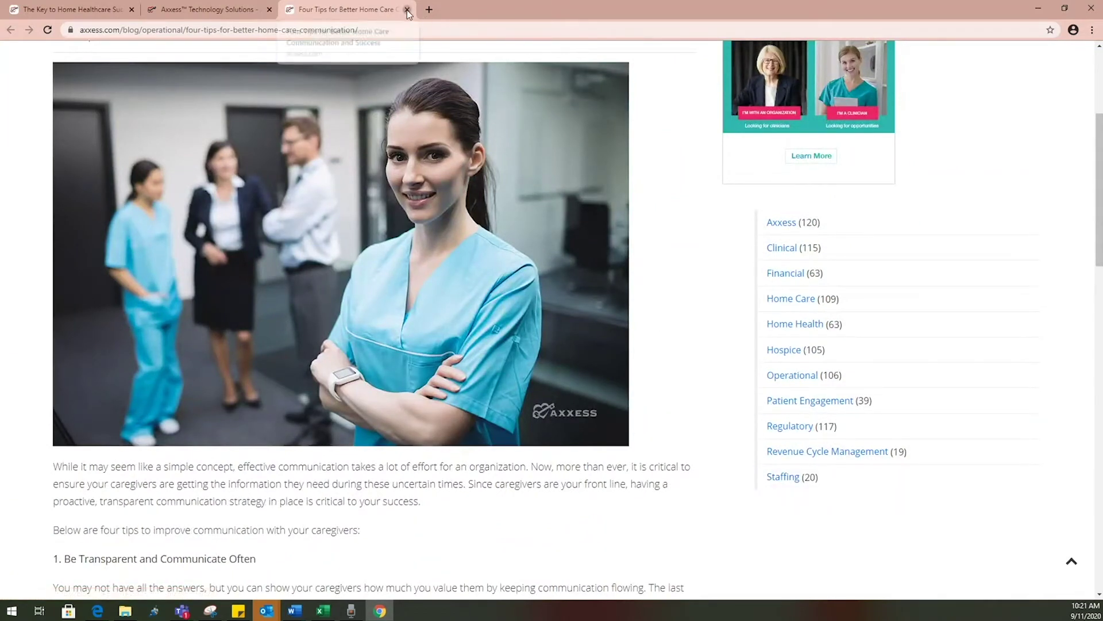
{"action": "left_click", "coordinate": [407, 10]}
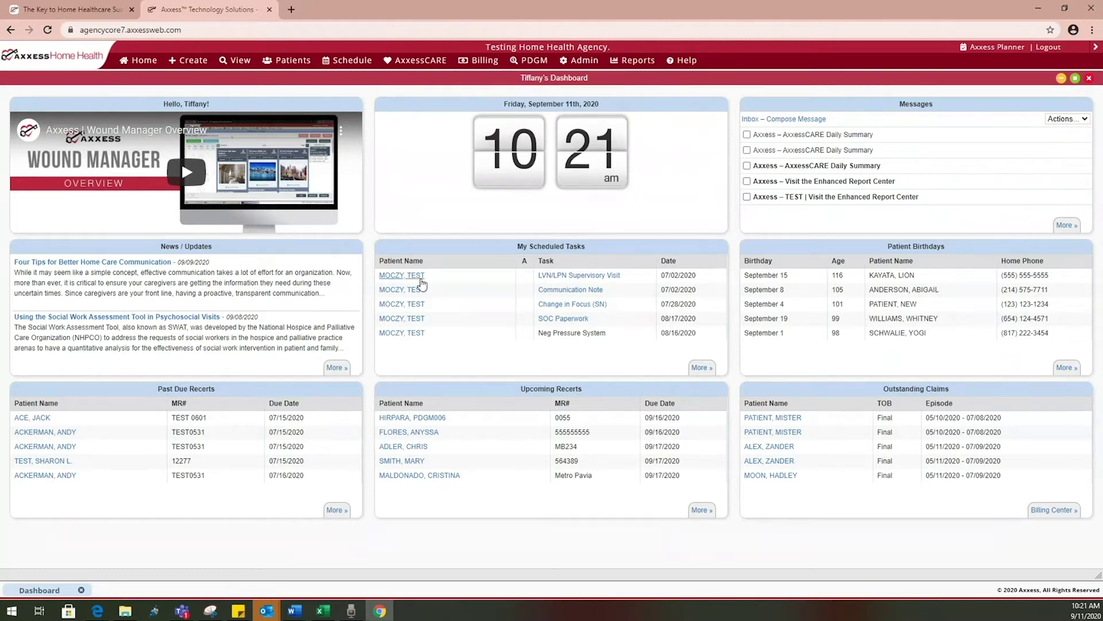
{"action": "left_click", "coordinate": [403, 309]}
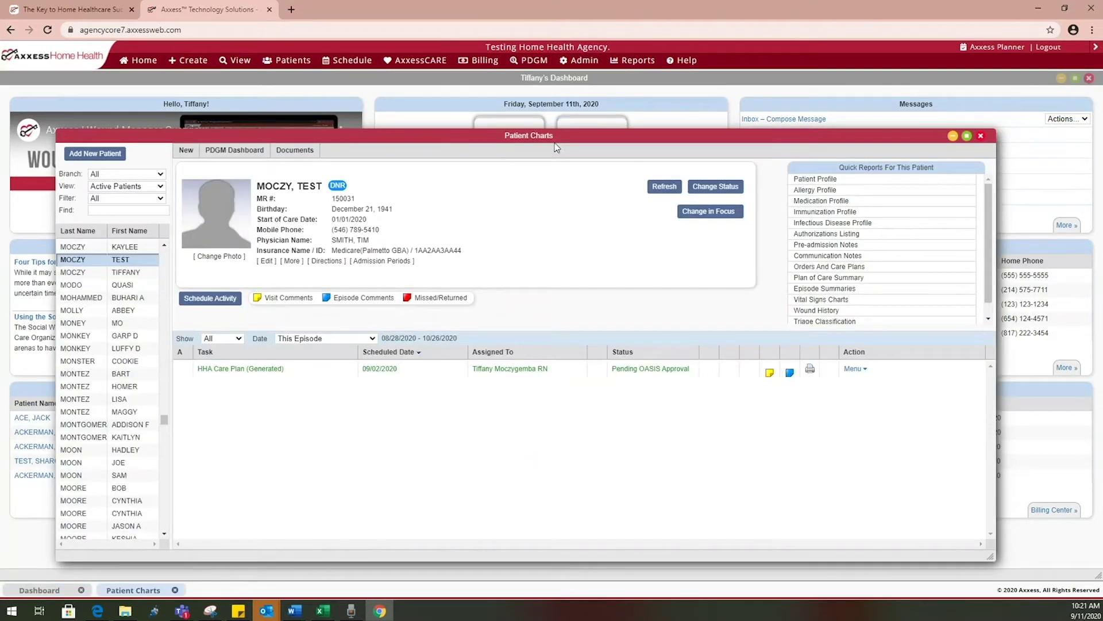
{"action": "left_click", "coordinate": [979, 137]}
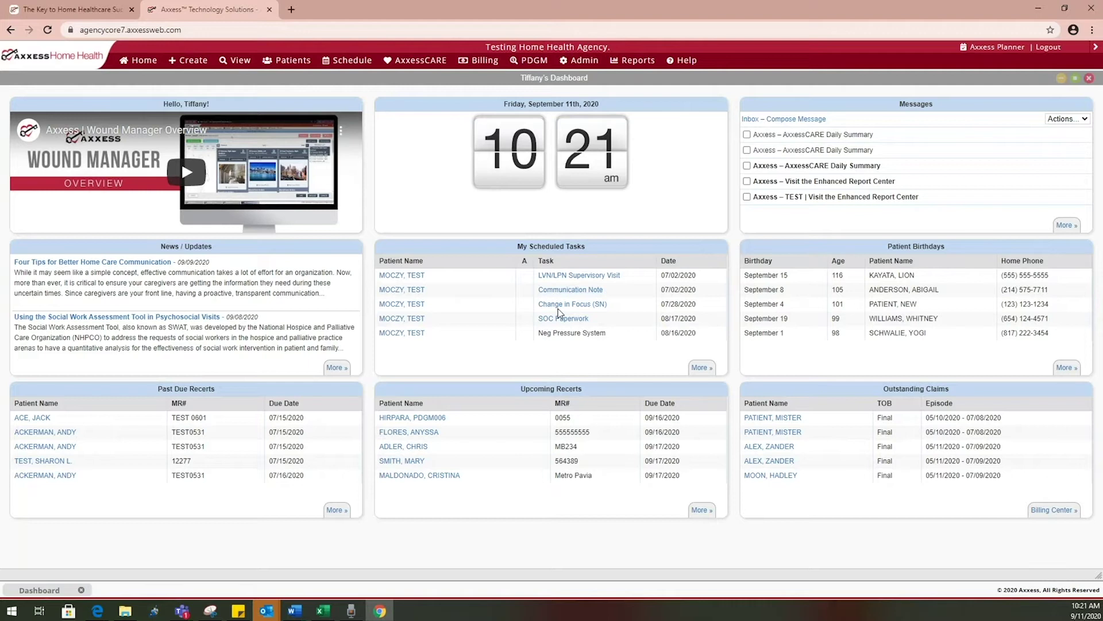
{"action": "left_click", "coordinate": [573, 276]}
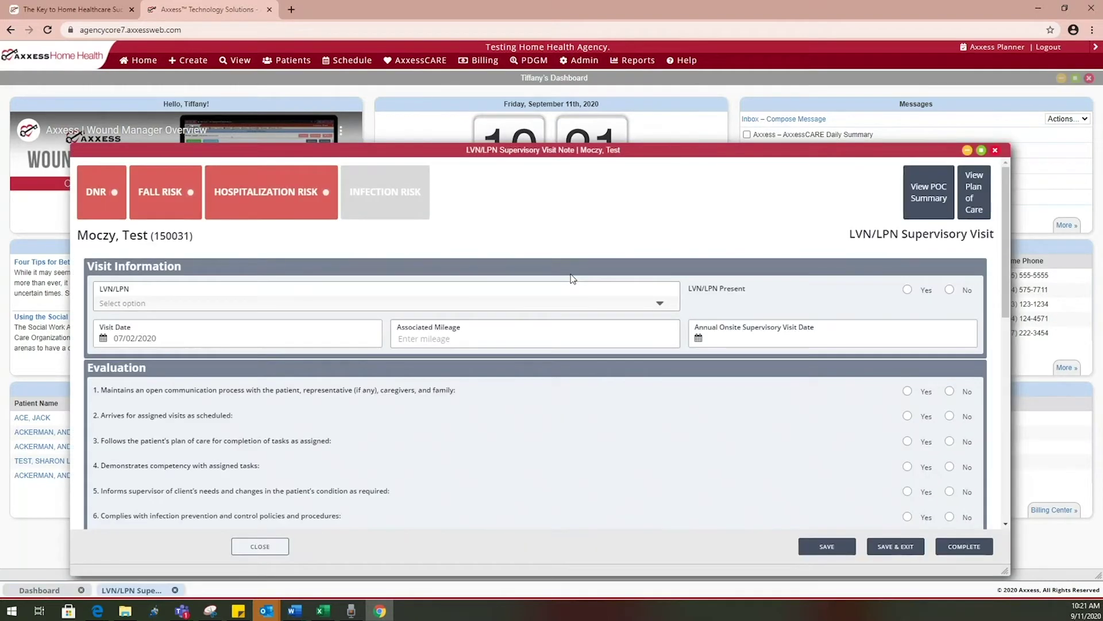
{"action": "scroll", "coordinate": [571, 277], "scroll_direction": "down", "scroll_amount": 5}
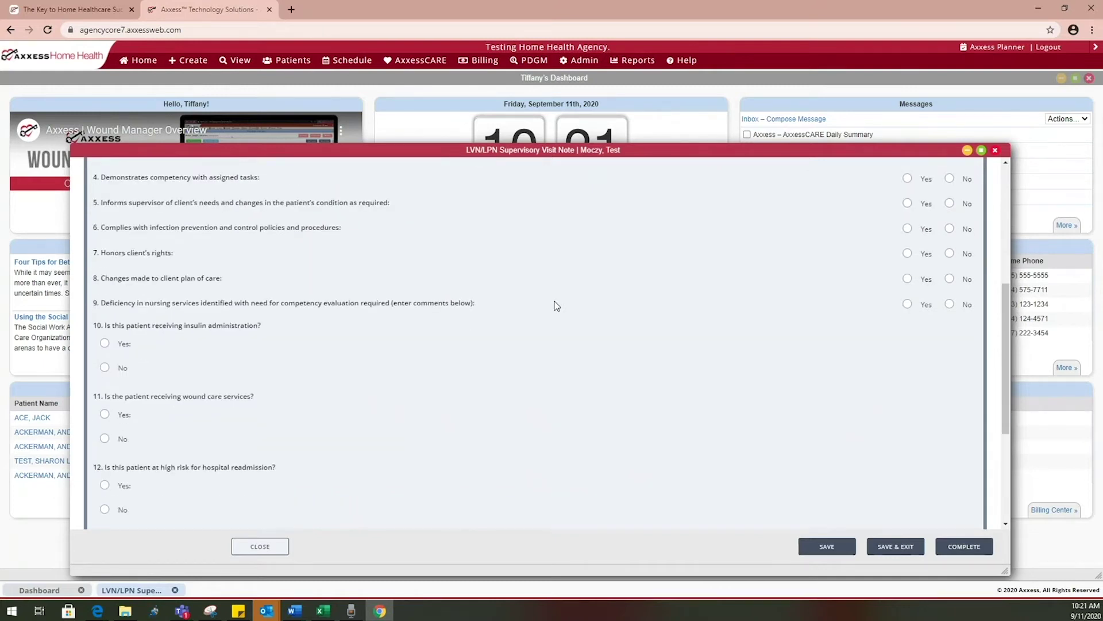
{"action": "scroll", "coordinate": [554, 305], "scroll_direction": "up", "scroll_amount": 5}
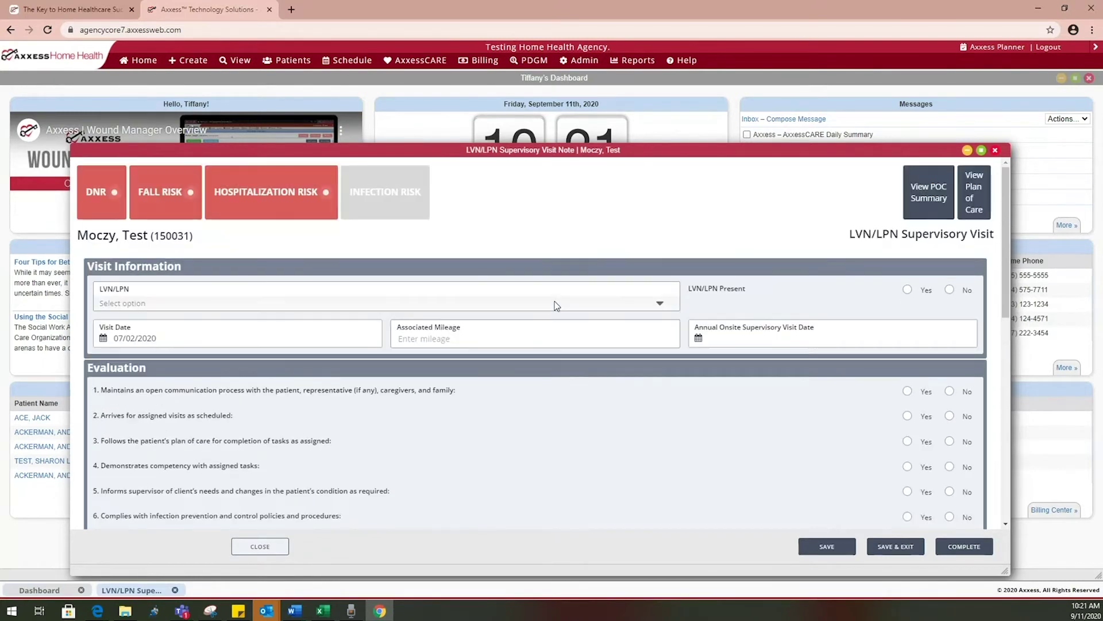
{"action": "left_click", "coordinate": [995, 150]}
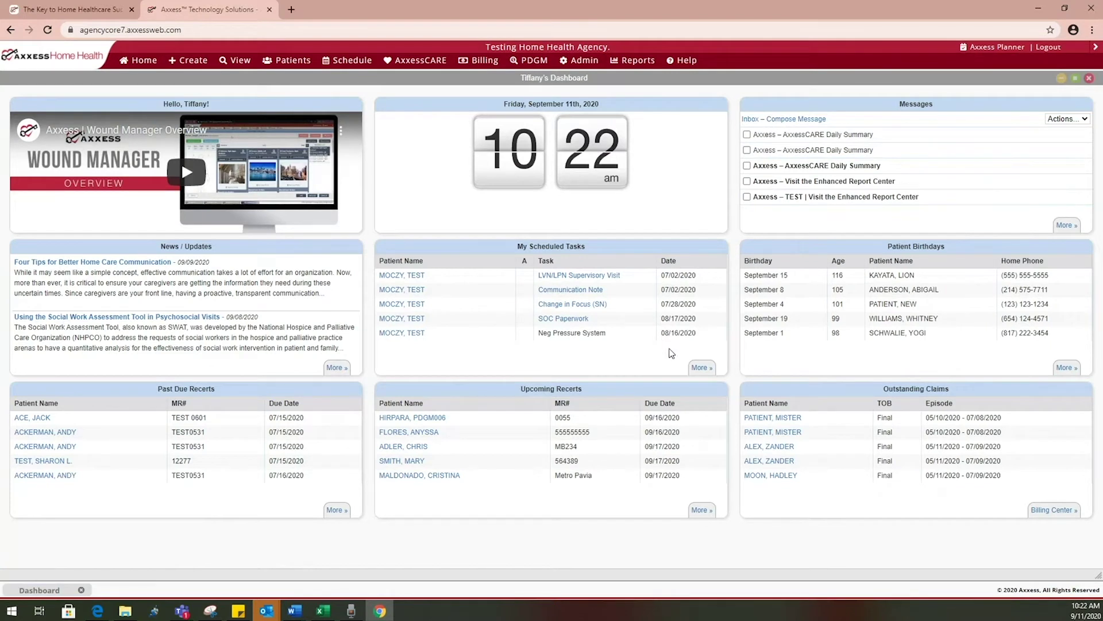
Open the full Schedule and Tasks list from My Scheduled Tasks and maximize it
{"action": "left_click", "coordinate": [700, 366]}
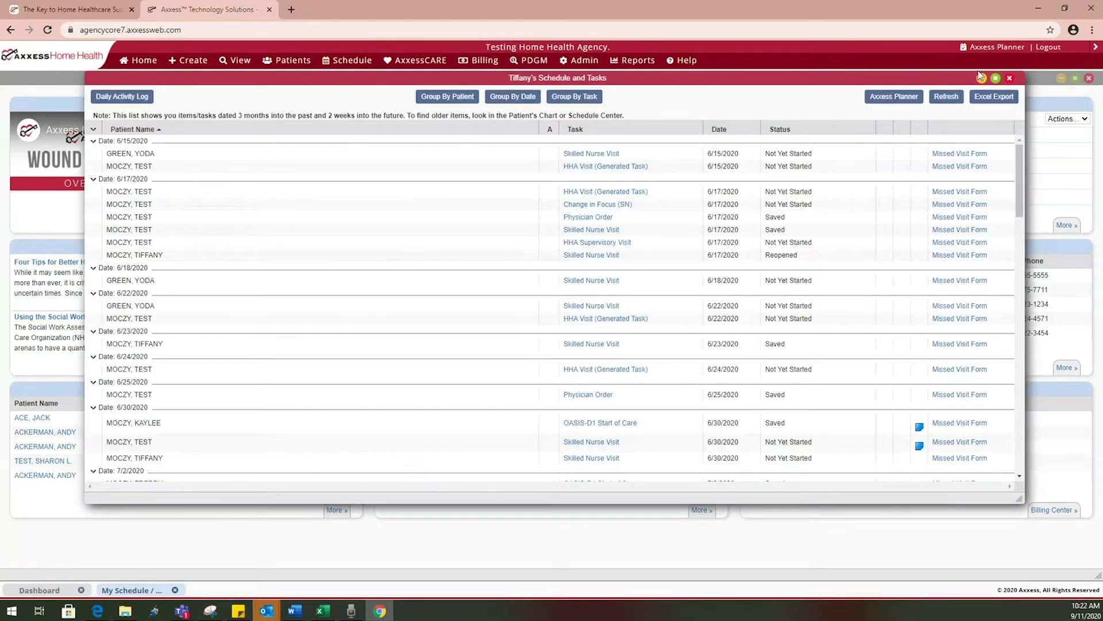
{"action": "left_click", "coordinate": [995, 77]}
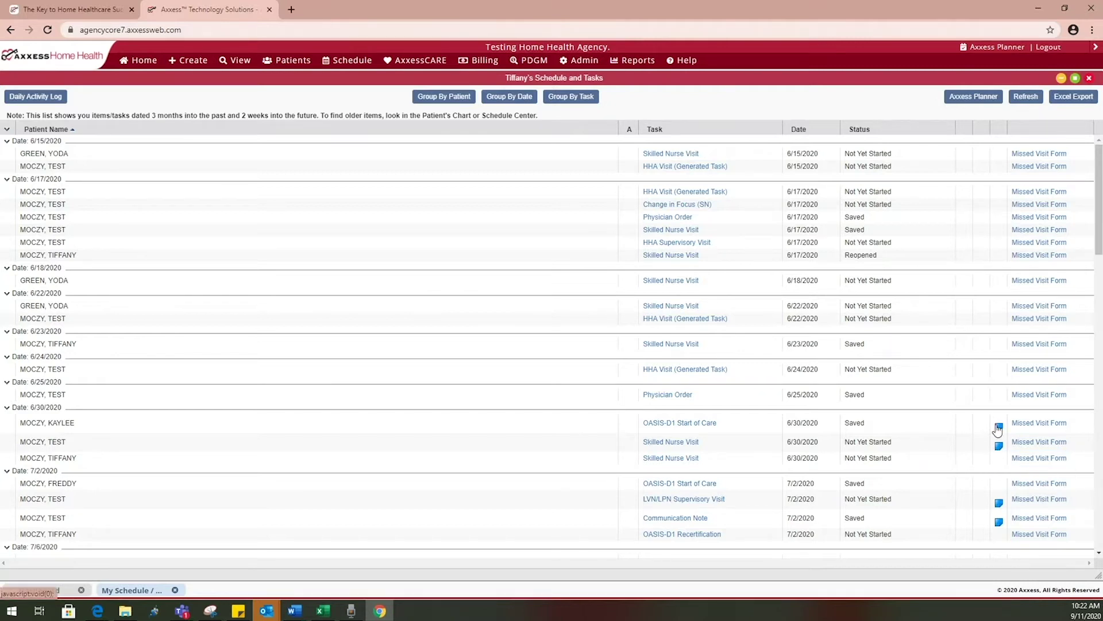
{"action": "mouse_move", "coordinate": [999, 434]}
{"action": "left_click", "coordinate": [1028, 243]}
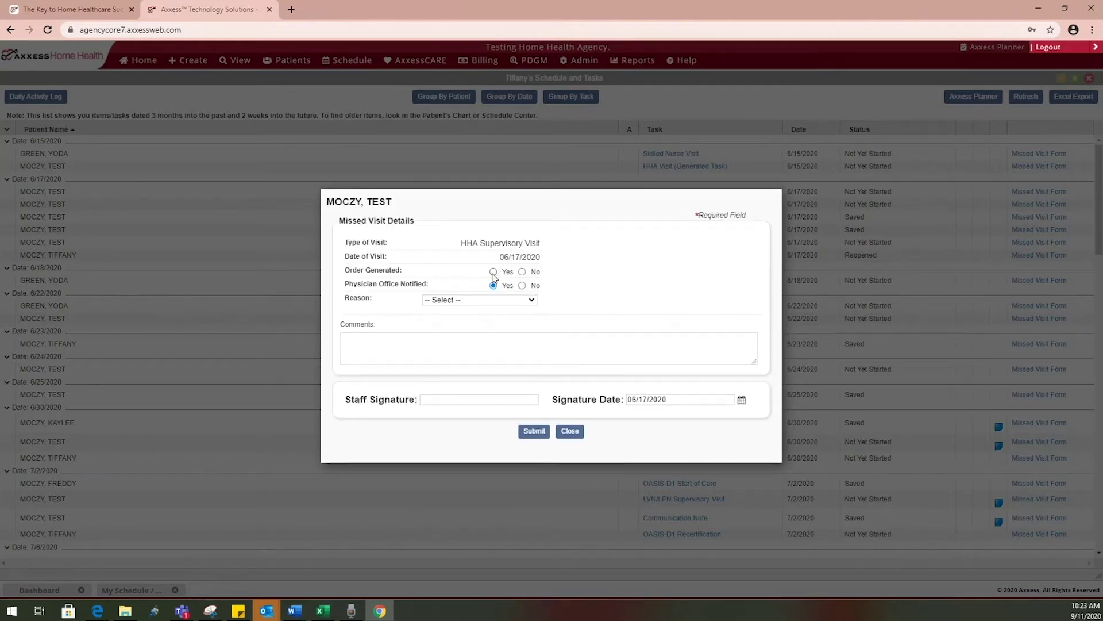
{"action": "left_click", "coordinate": [522, 271]}
{"action": "left_click", "coordinate": [520, 301]}
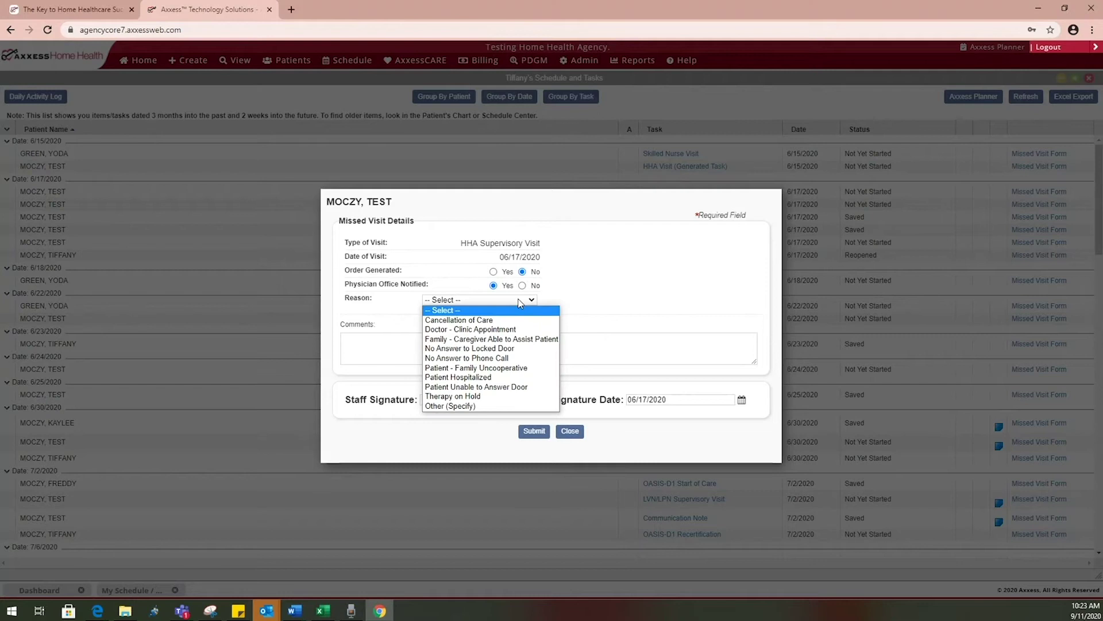
{"action": "left_click", "coordinate": [560, 325]}
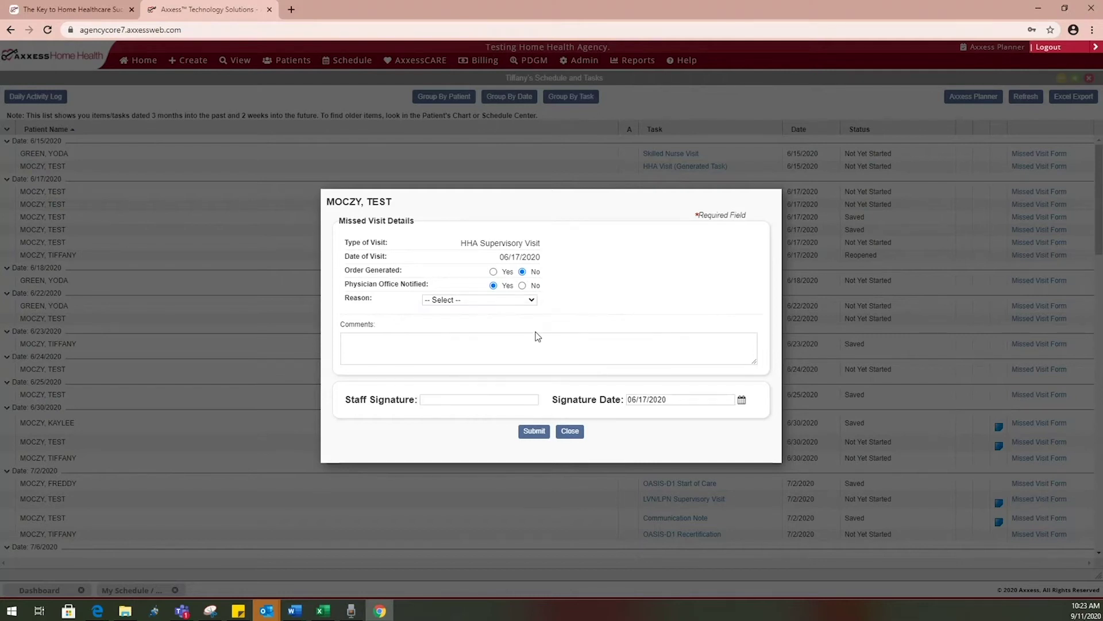
{"action": "left_click", "coordinate": [491, 349]}
{"action": "left_click", "coordinate": [569, 431]}
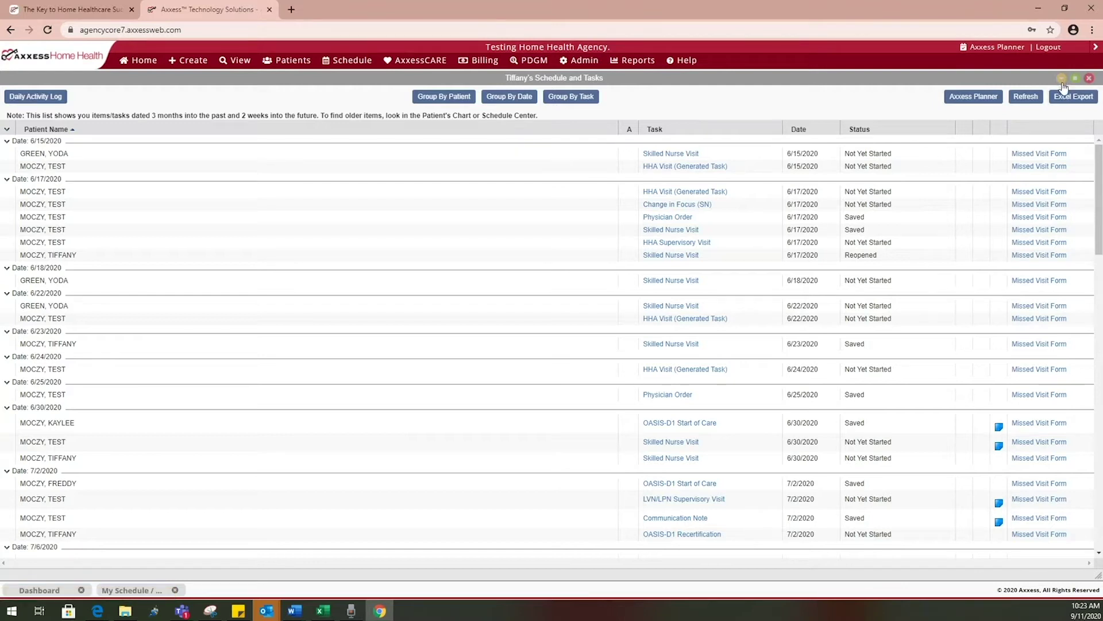
Open the Daily Activity Log from the Schedule and Tasks window
{"action": "left_click", "coordinate": [54, 102]}
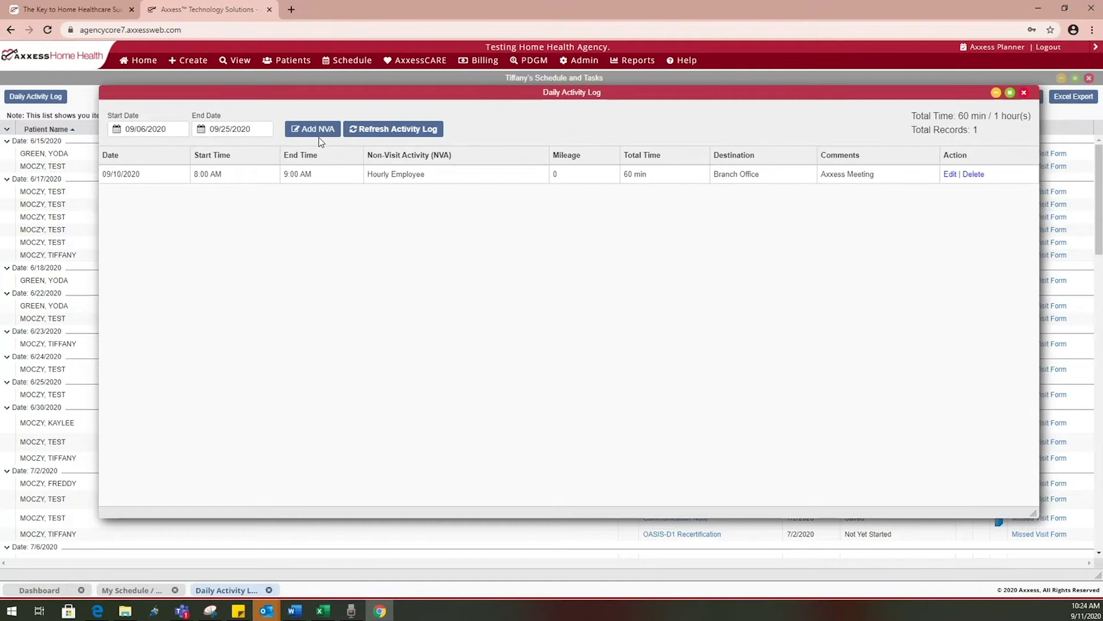
Start a new non-visit activity dated 09/11/2020, task Hourly Employee, branch Location 2
{"action": "left_click", "coordinate": [318, 131]}
{"action": "left_click", "coordinate": [606, 259]}
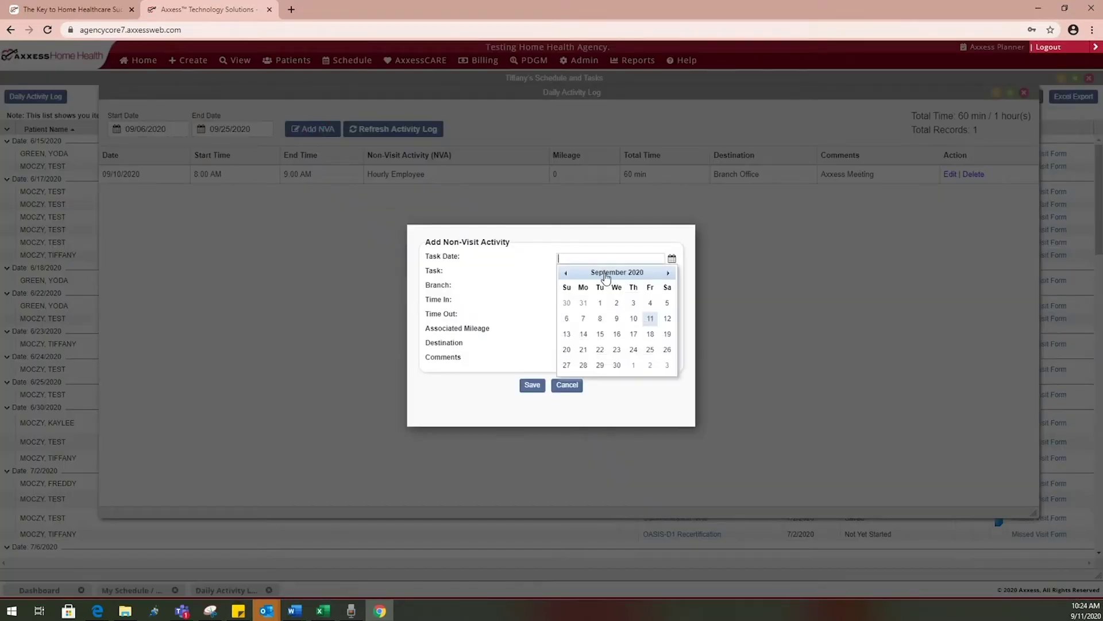
{"action": "left_click", "coordinate": [642, 316]}
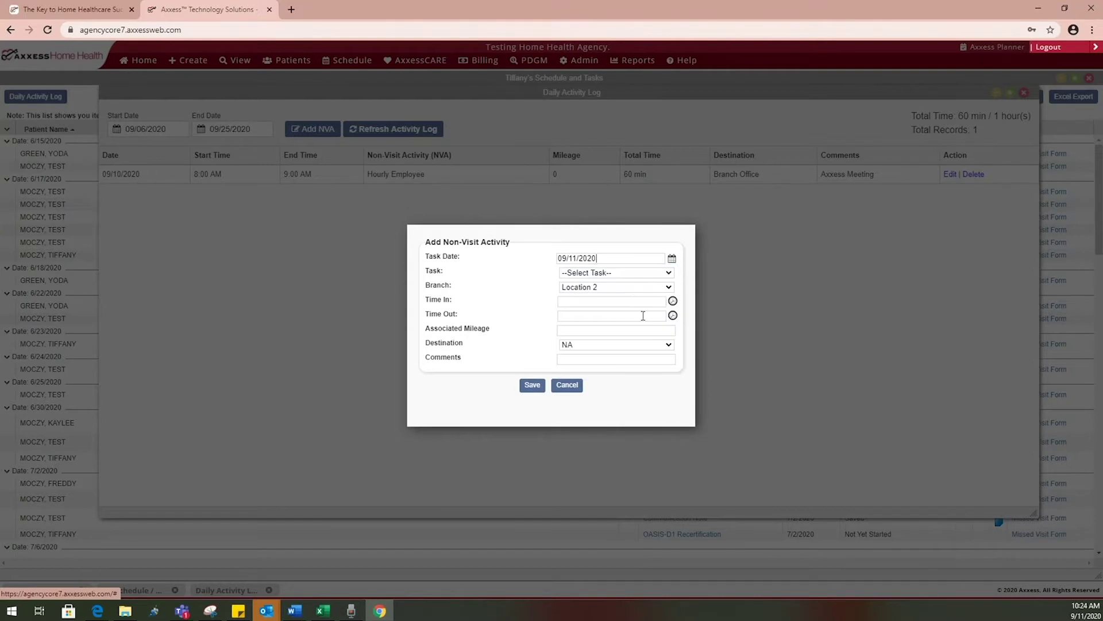
{"action": "left_click", "coordinate": [625, 273]}
{"action": "left_click", "coordinate": [615, 290]}
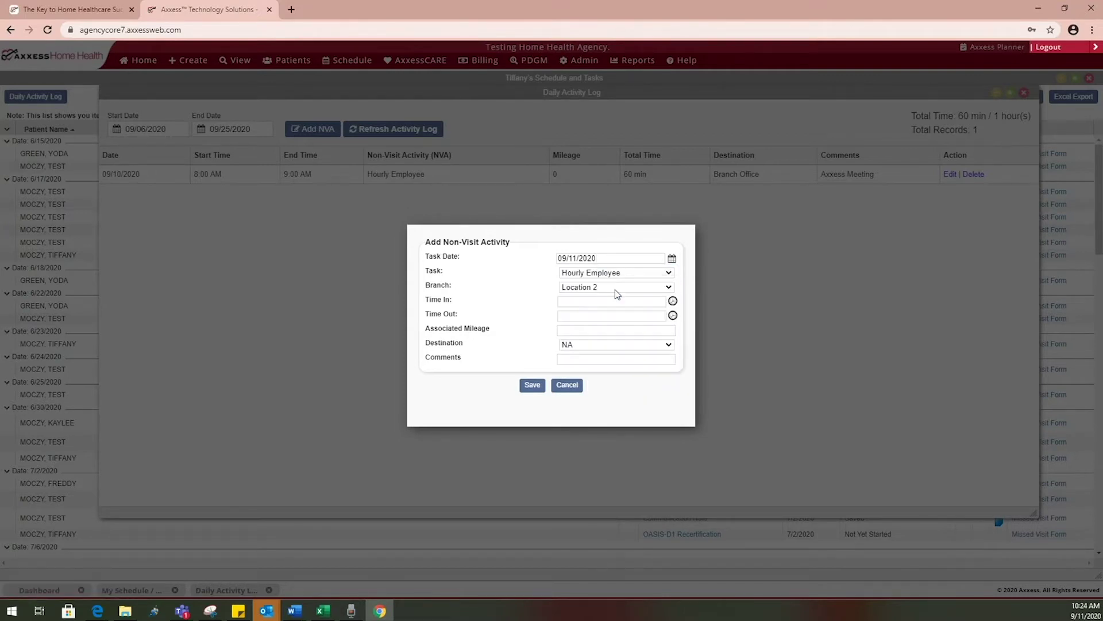
{"action": "left_click", "coordinate": [615, 288]}
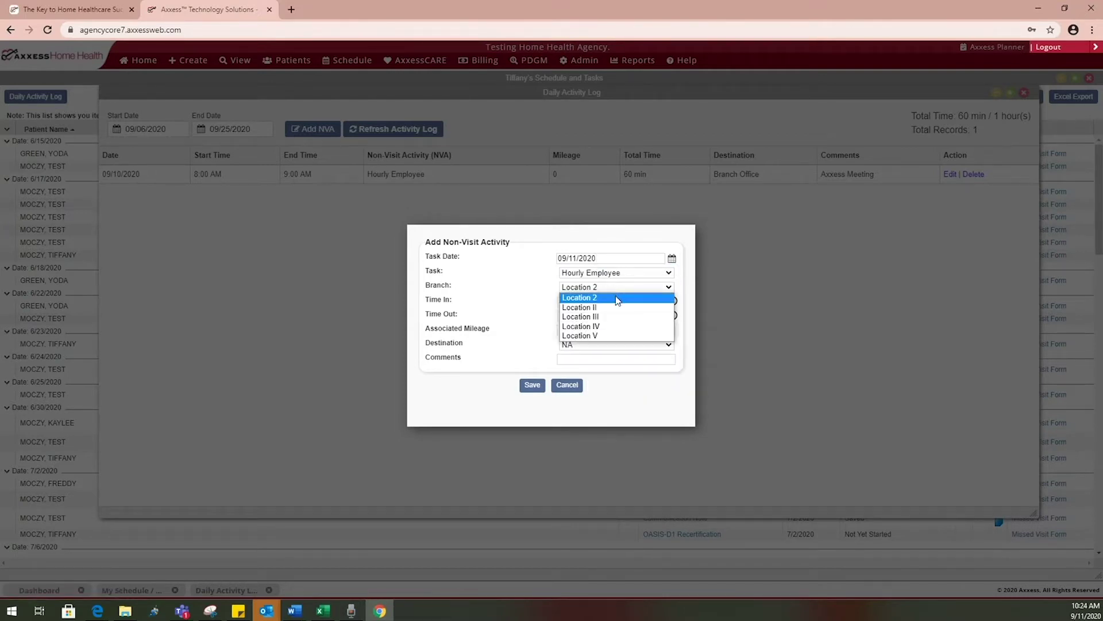
{"action": "left_click", "coordinate": [617, 298]}
Set times 08:00 AM–01:00 PM, destination Branch Office, comment 'Axxess meeting', and save
{"action": "left_click", "coordinate": [617, 302]}
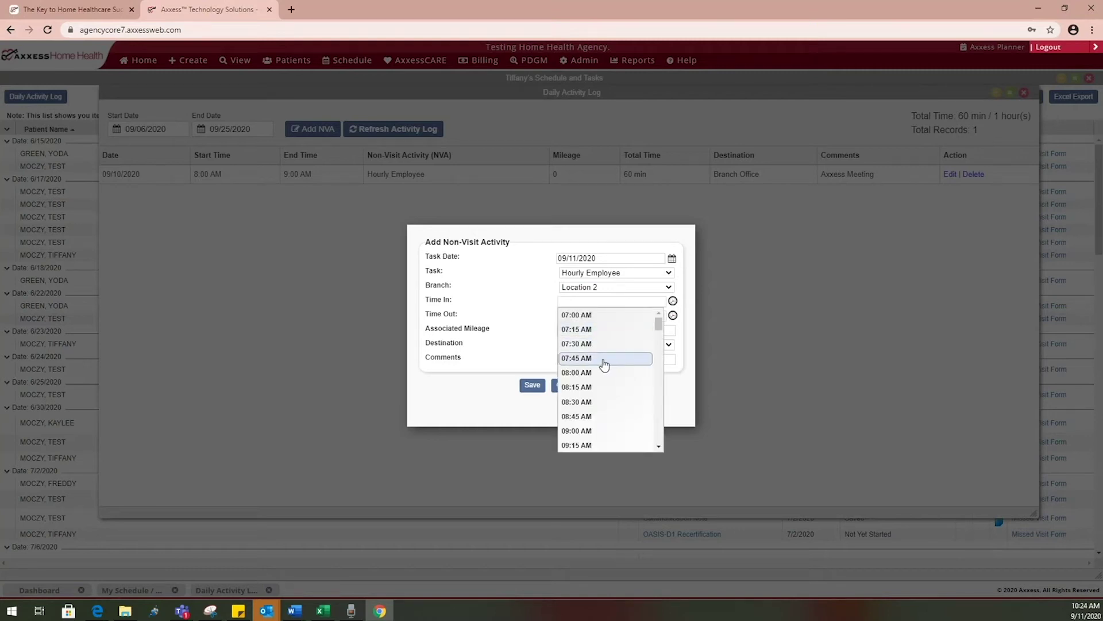
{"action": "left_click", "coordinate": [604, 372]}
{"action": "left_click", "coordinate": [559, 317]}
{"action": "scroll", "coordinate": [576, 396], "scroll_direction": "down", "scroll_amount": 5}
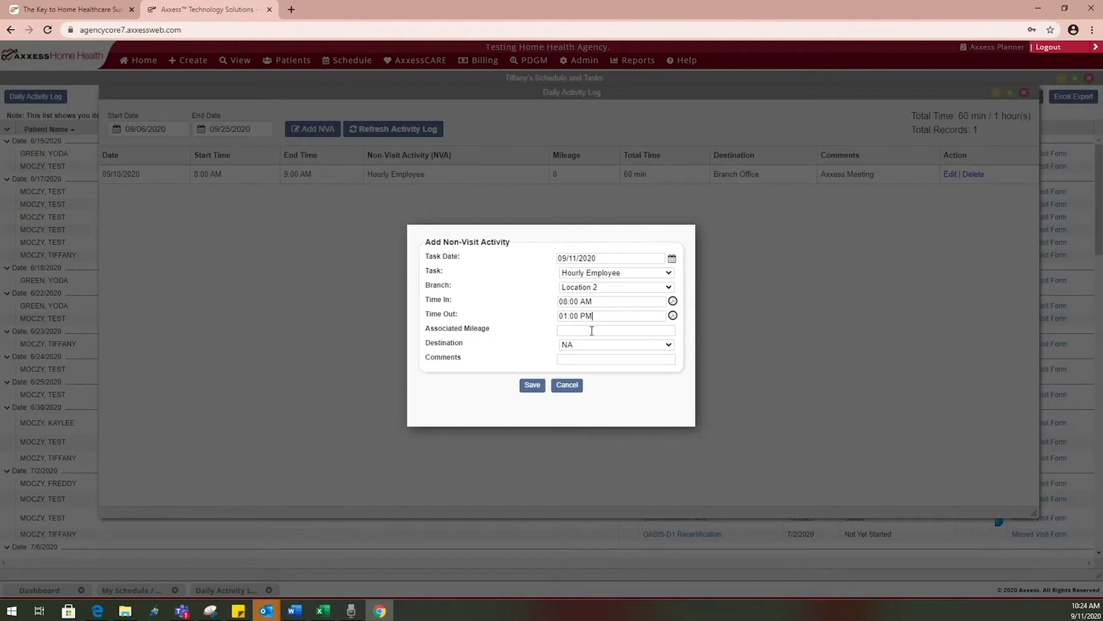
{"action": "left_click", "coordinate": [587, 347]}
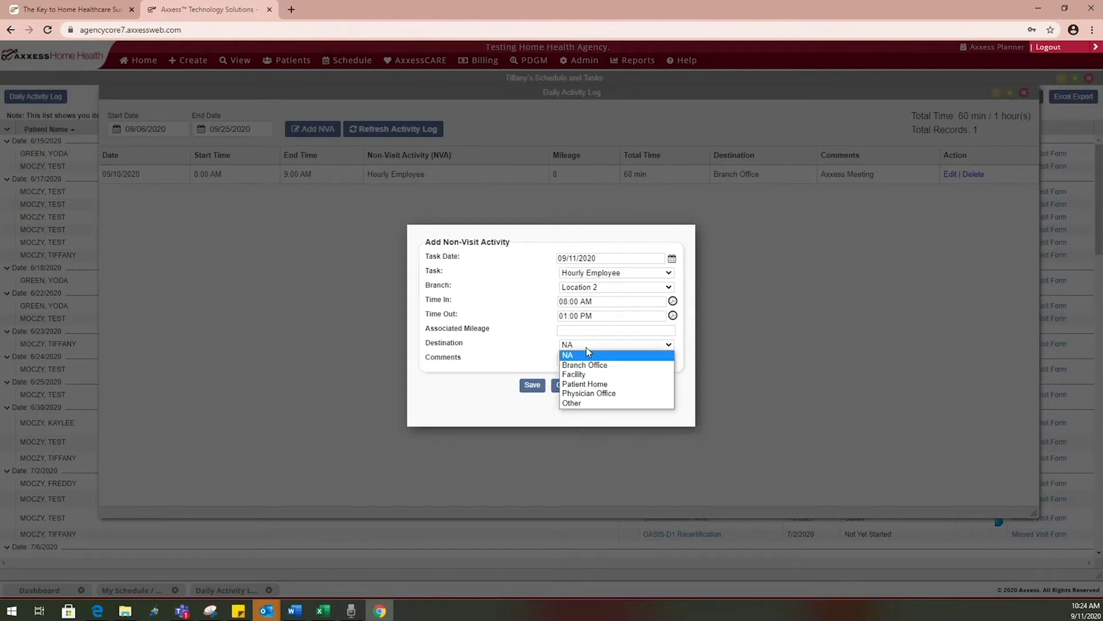
{"action": "left_click", "coordinate": [588, 361]}
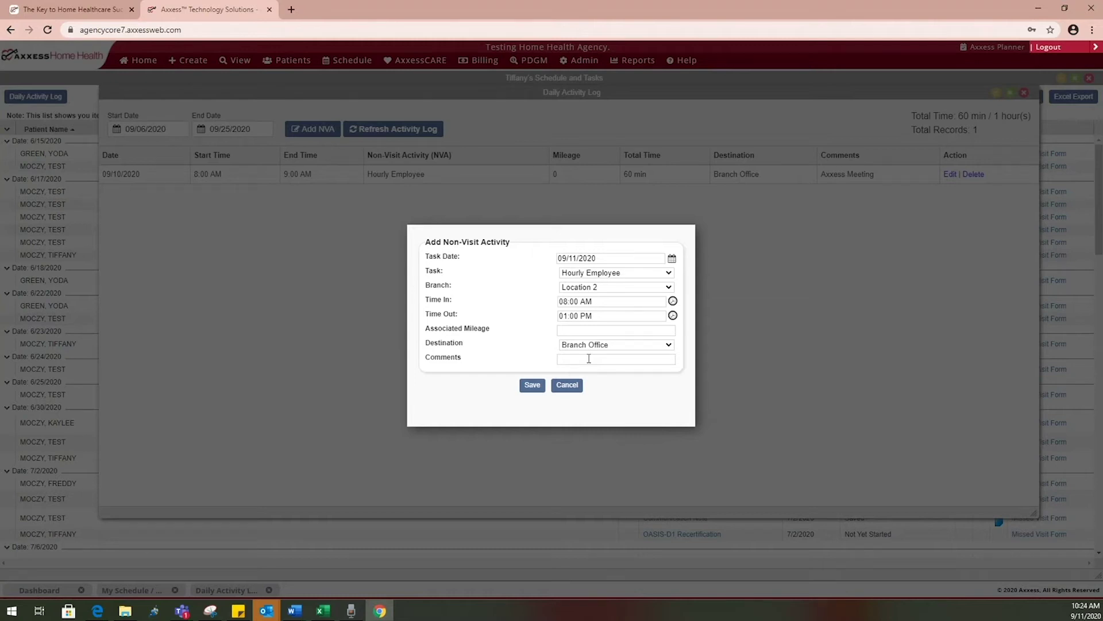
{"action": "type", "text": "Axxess meeting"}
{"action": "left_click", "coordinate": [527, 386]}
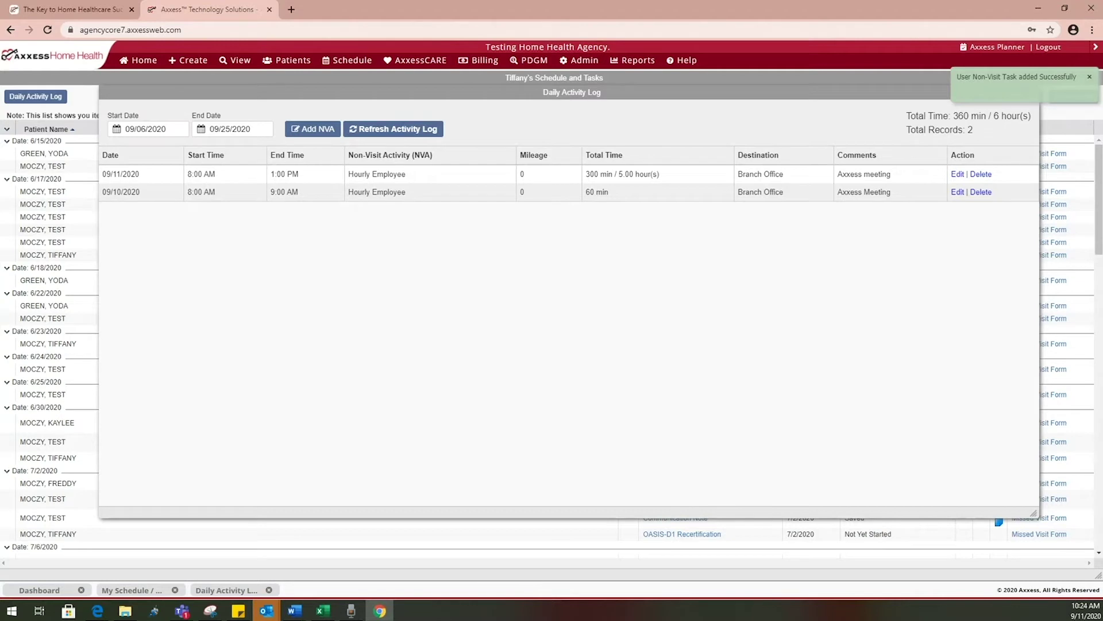
{"action": "left_click", "coordinate": [1089, 76]}
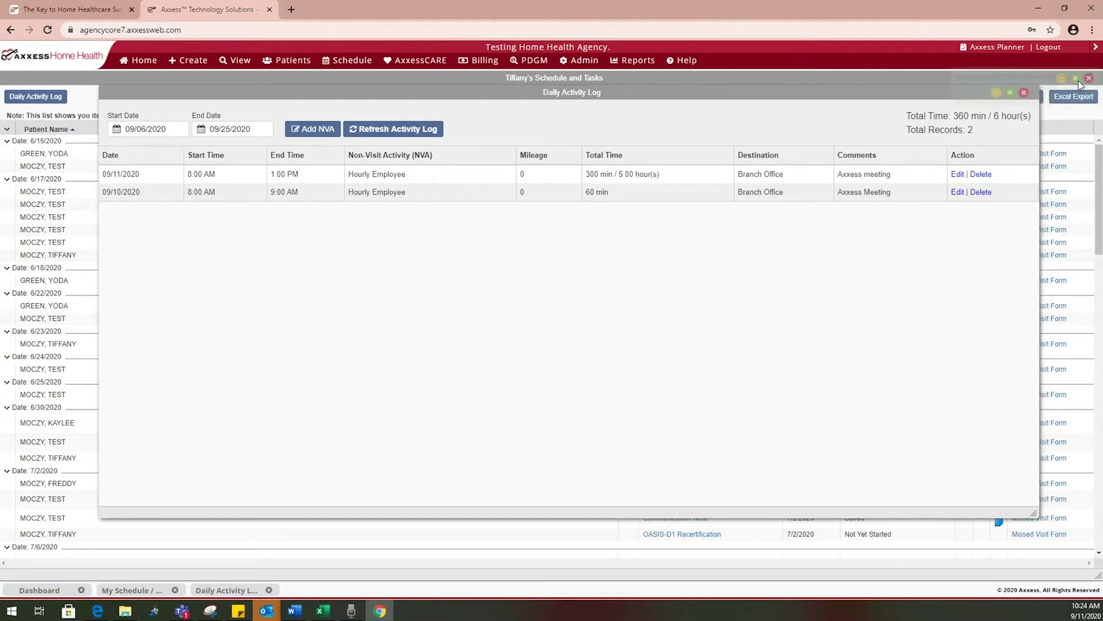
Close the Daily Activity Log and Schedule and Tasks windows, then open the full Upcoming Recerts list
{"action": "left_click", "coordinate": [1024, 93]}
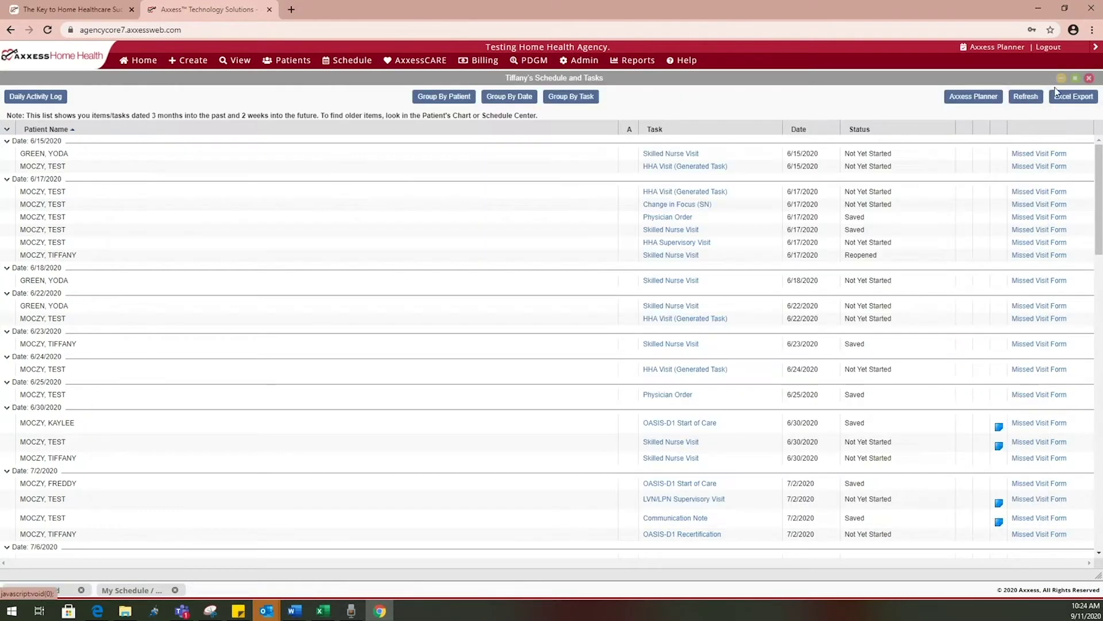
{"action": "left_click", "coordinate": [1089, 79]}
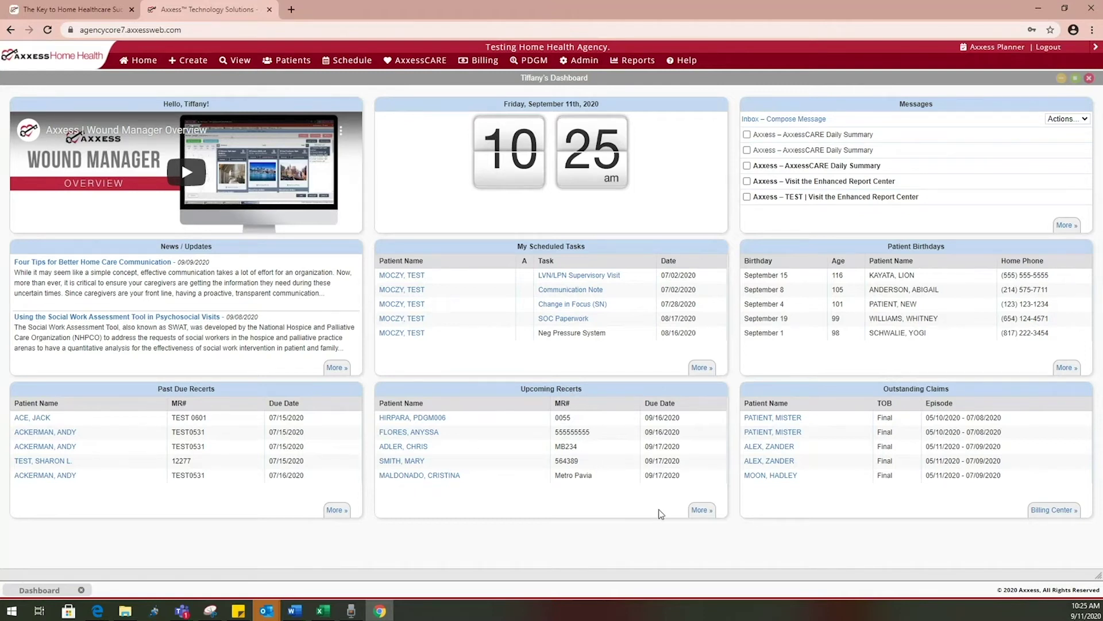
{"action": "left_click", "coordinate": [696, 508]}
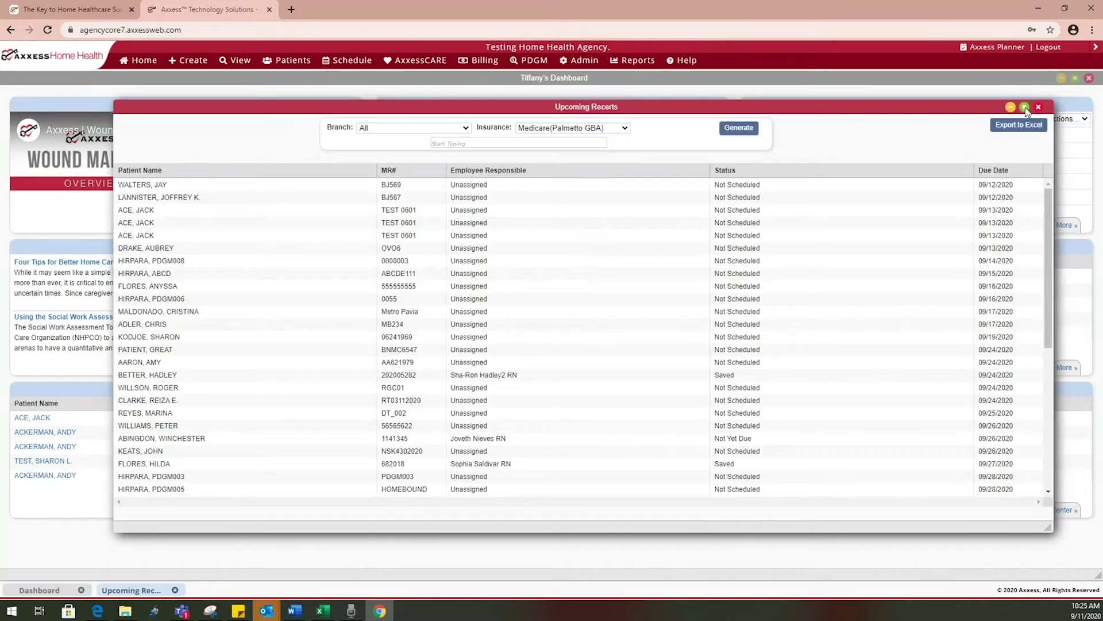
Maximize Upcoming Recerts, keep the Medicare (Palmetto GBA) insurance filter, then close the report
{"action": "left_click", "coordinate": [1025, 107]}
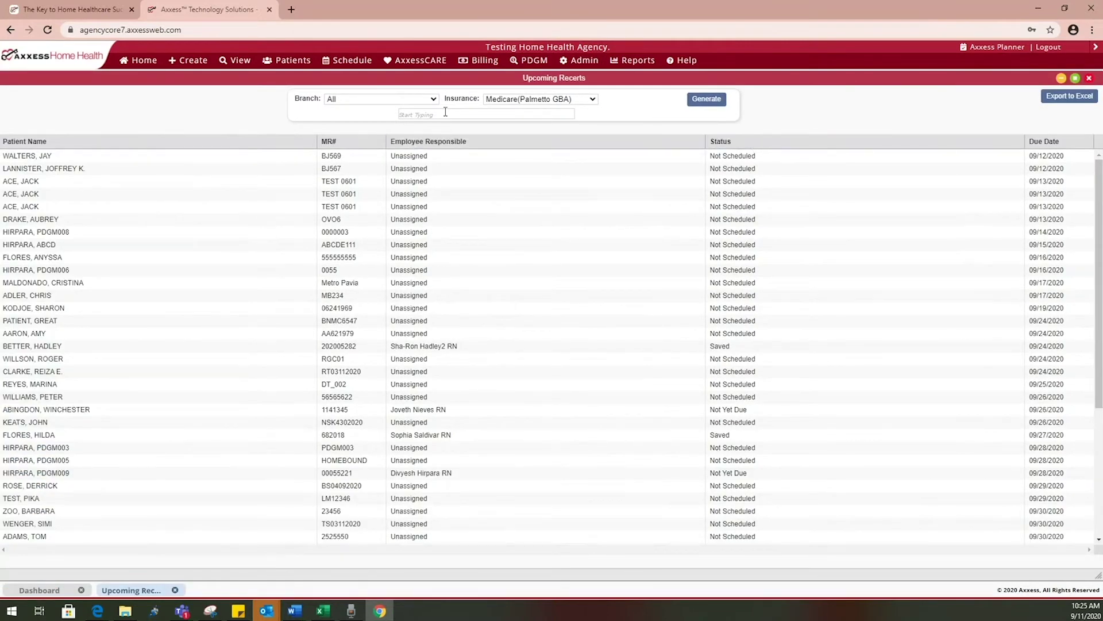
{"action": "left_click", "coordinate": [419, 99]}
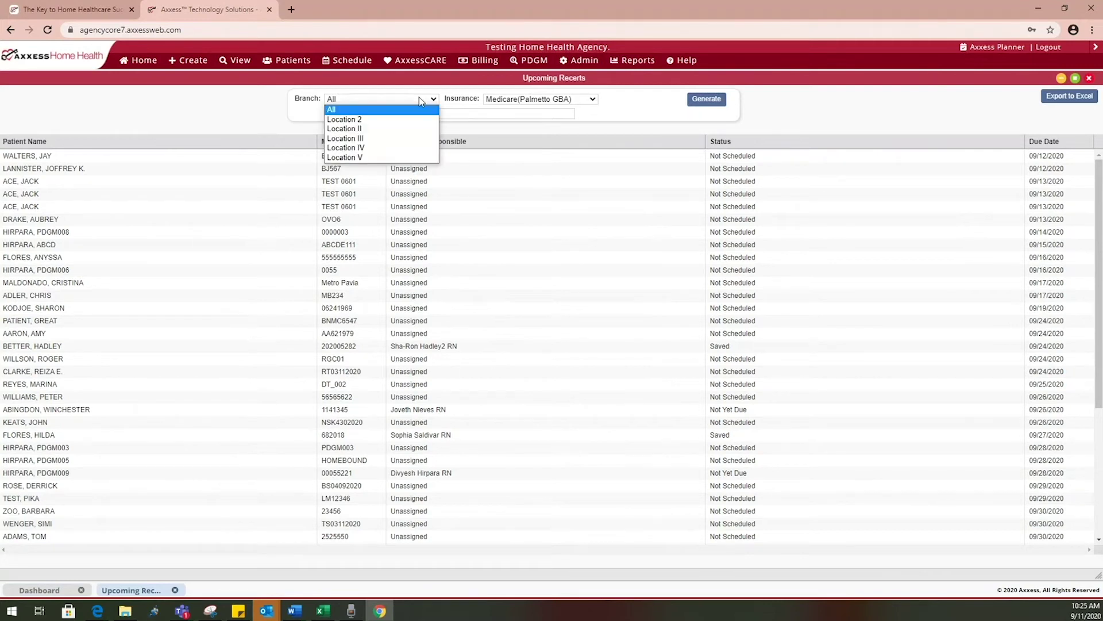
{"action": "left_click", "coordinate": [490, 102]}
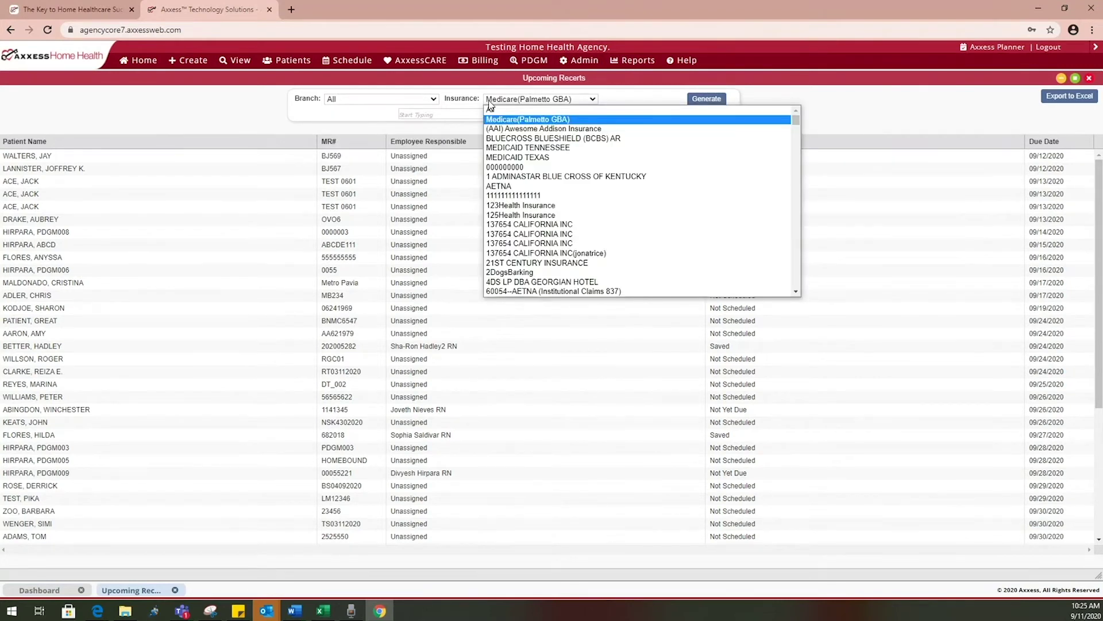
{"action": "left_click", "coordinate": [470, 114]}
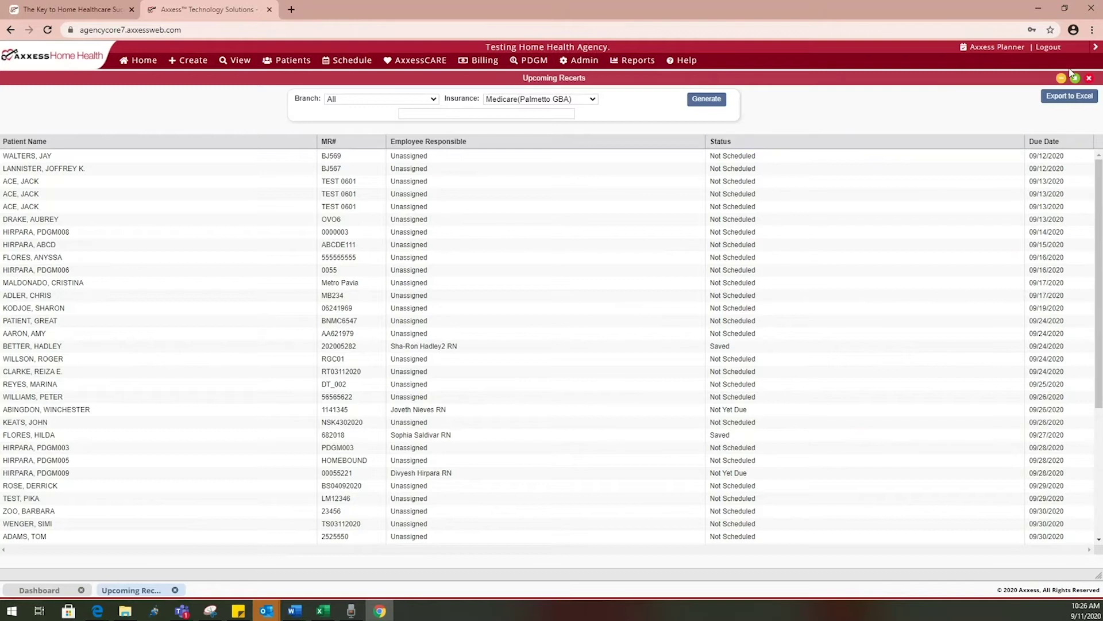
{"action": "left_click", "coordinate": [1089, 79]}
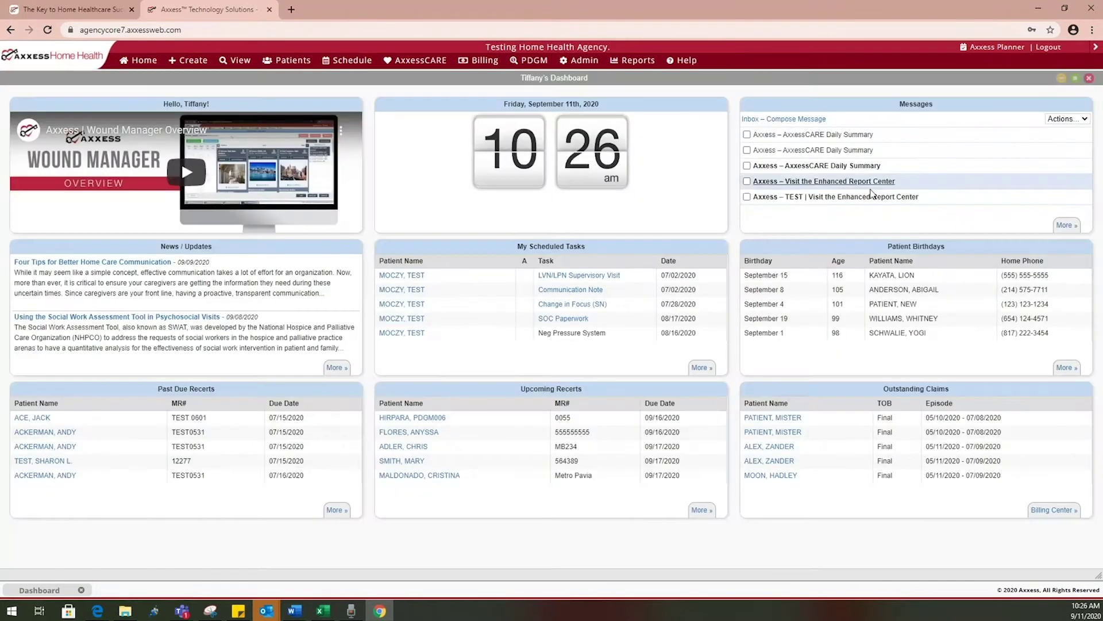
{"action": "left_click", "coordinate": [336, 510]}
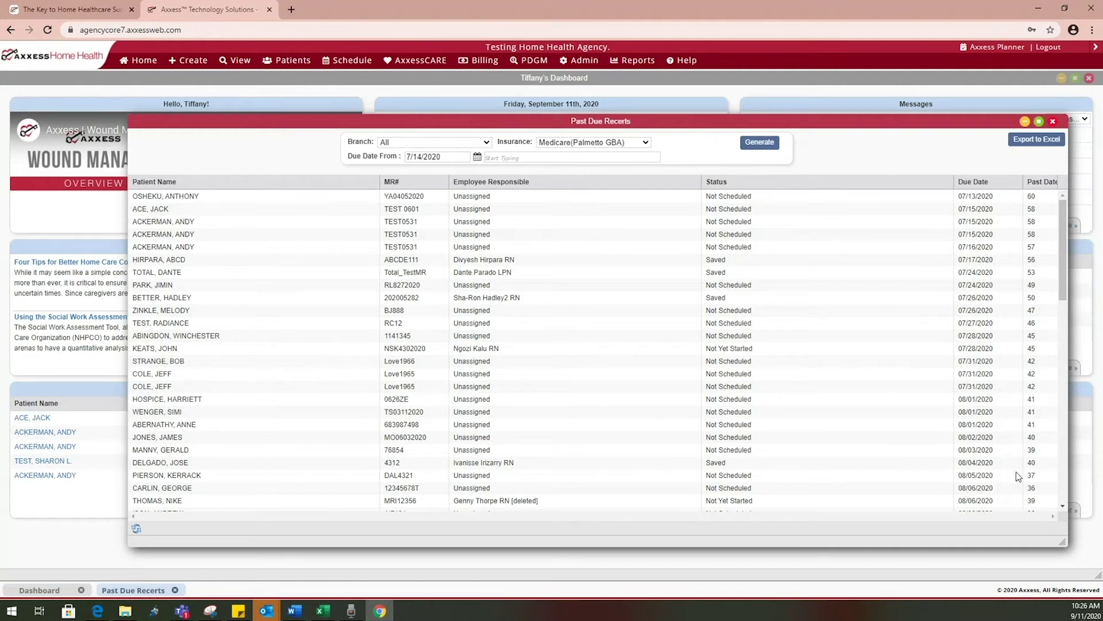
{"action": "left_click", "coordinate": [1053, 122]}
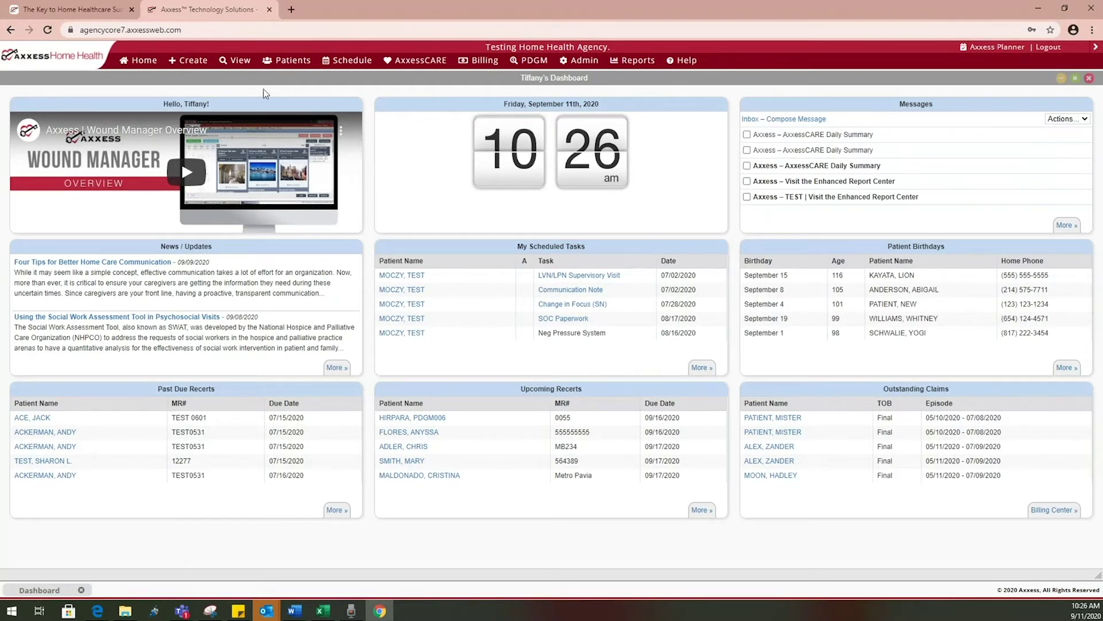
{"action": "mouse_move", "coordinate": [151, 65]}
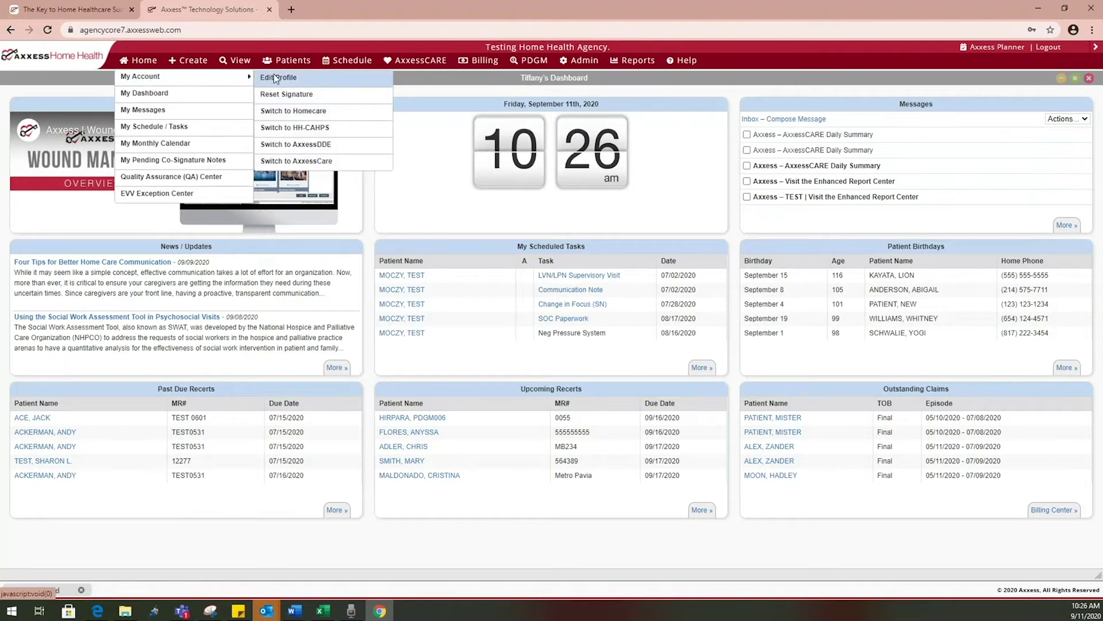
{"action": "left_click", "coordinate": [276, 79]}
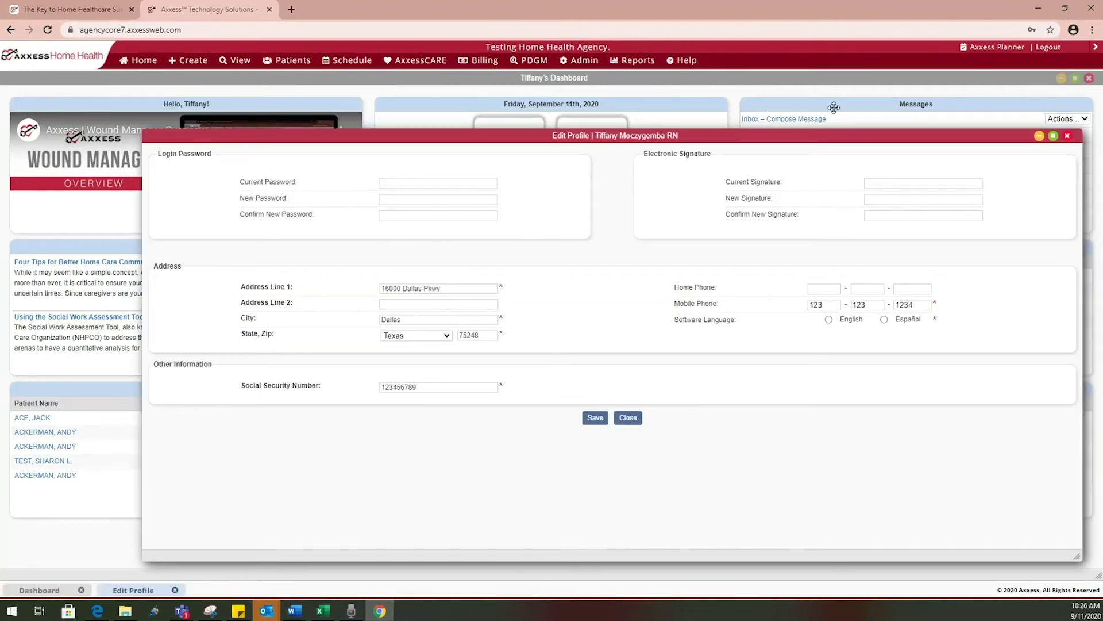
{"action": "left_click", "coordinate": [1054, 136]}
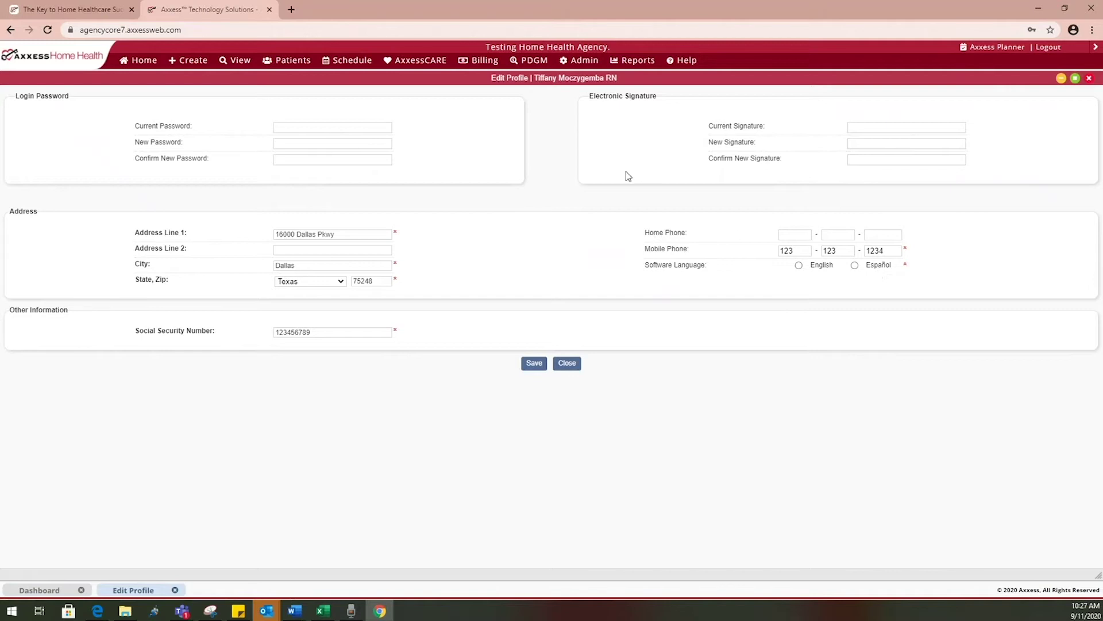
{"action": "mouse_move", "coordinate": [638, 60]}
{"action": "left_click", "coordinate": [567, 363]}
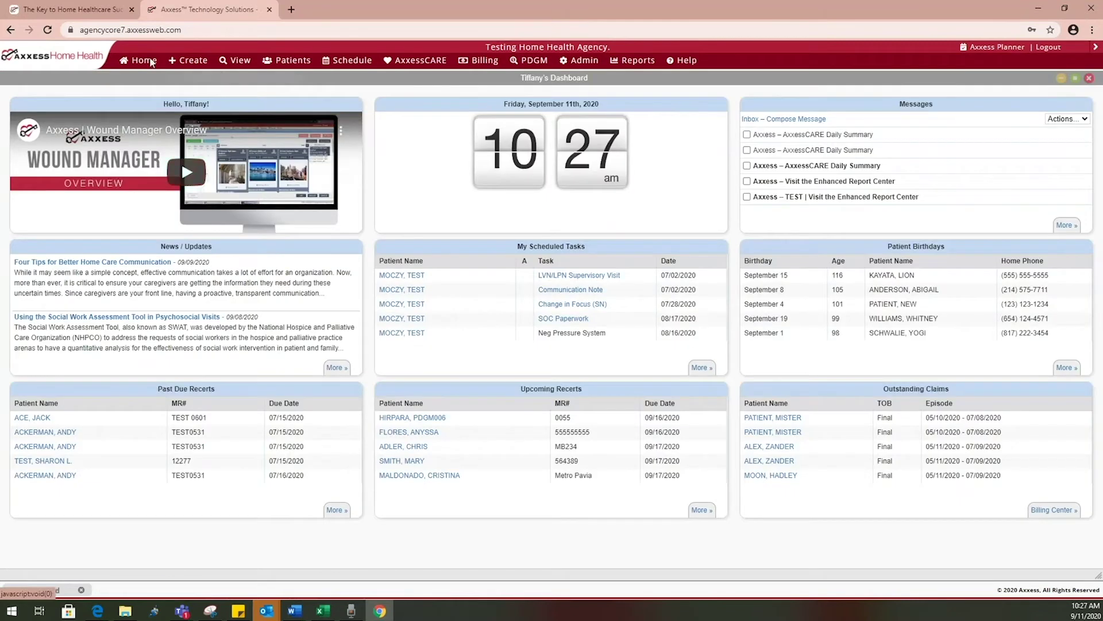
{"action": "mouse_move", "coordinate": [126, 62]}
{"action": "mouse_move", "coordinate": [236, 77]}
{"action": "left_click", "coordinate": [276, 97]}
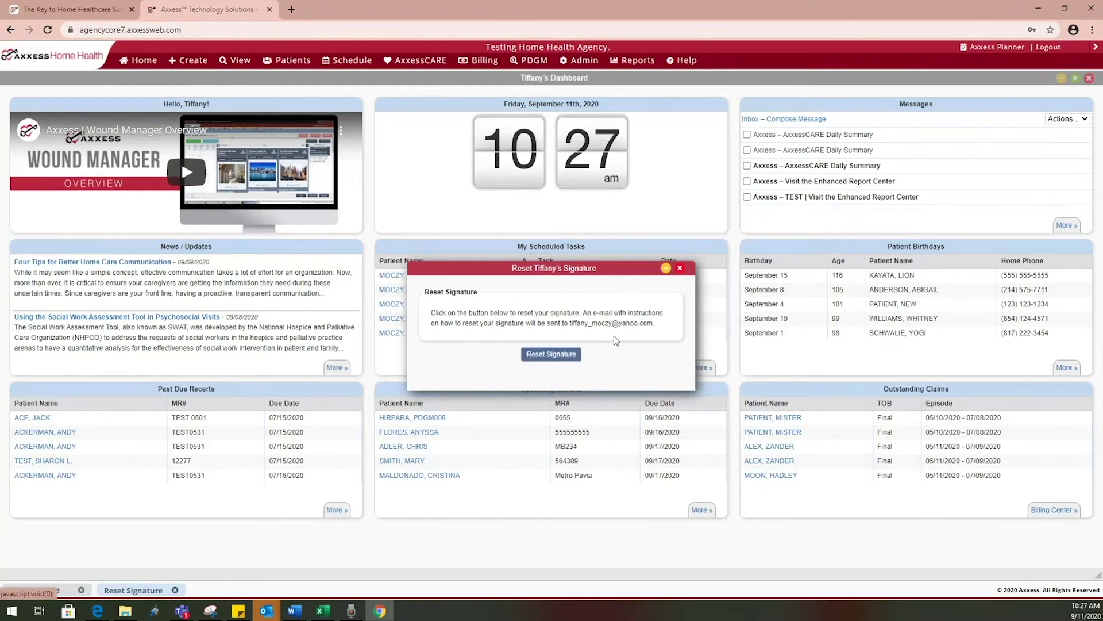
{"action": "left_click", "coordinate": [680, 269]}
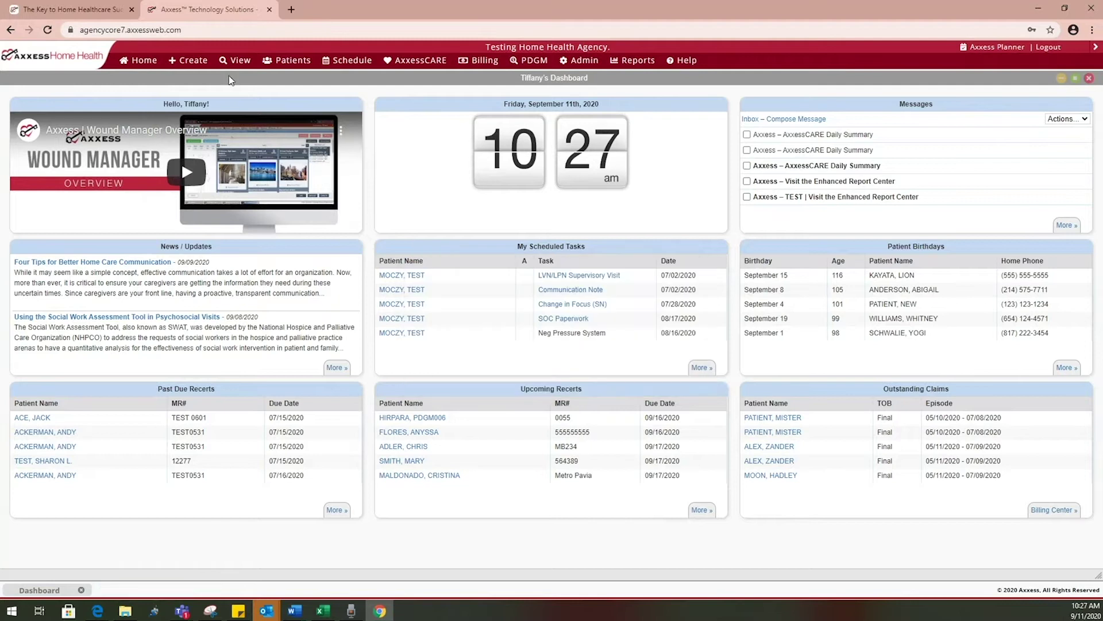
{"action": "mouse_move", "coordinate": [129, 68]}
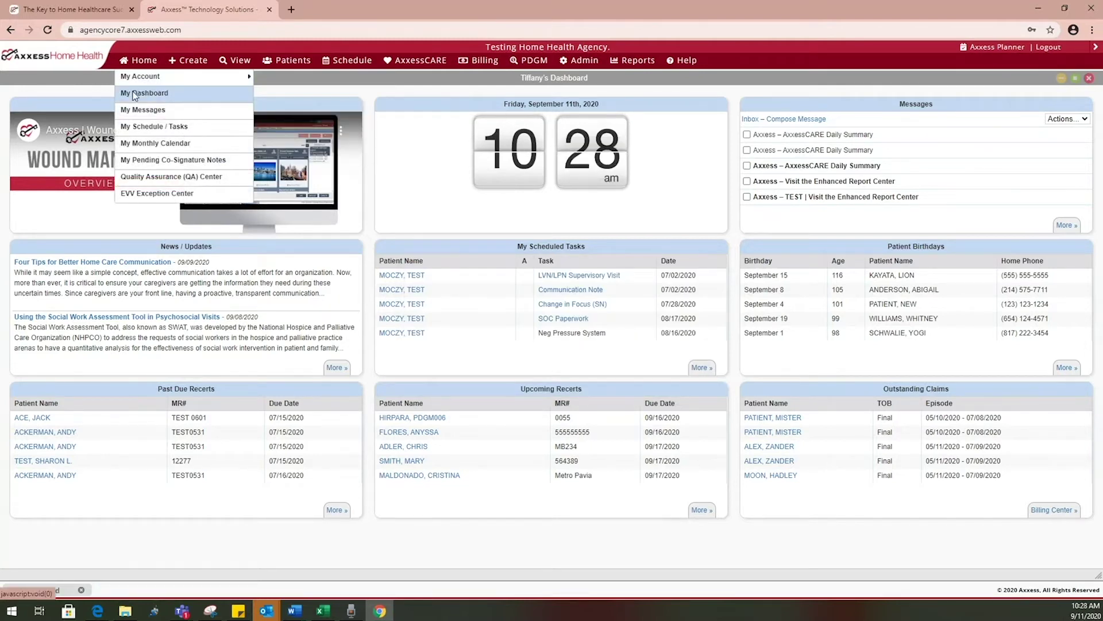
{"action": "left_click", "coordinate": [134, 93]}
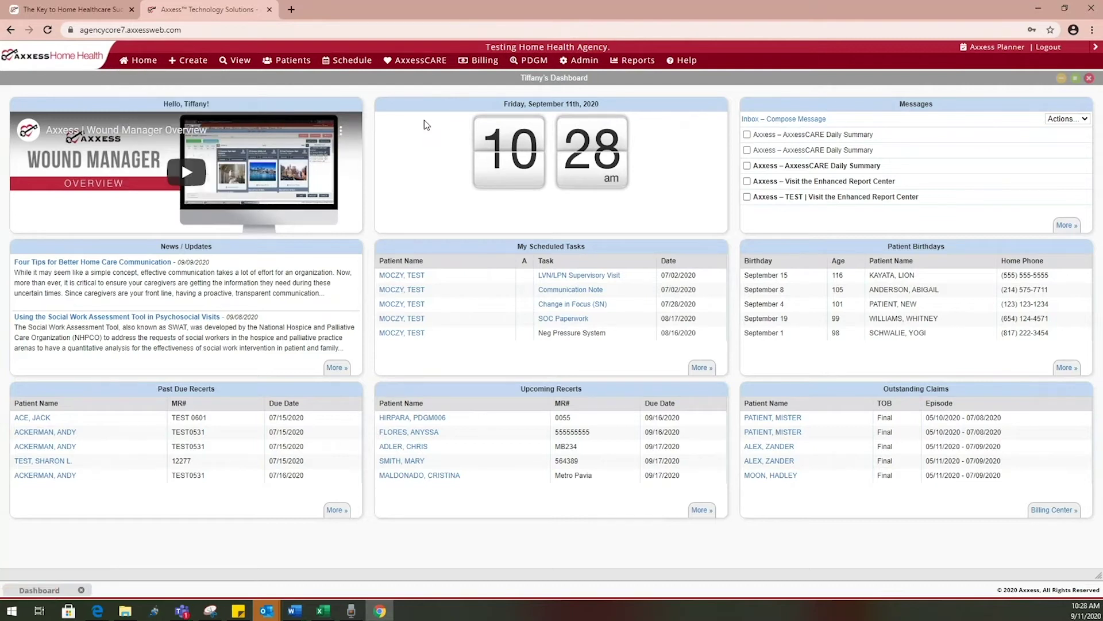
{"action": "mouse_move", "coordinate": [144, 65]}
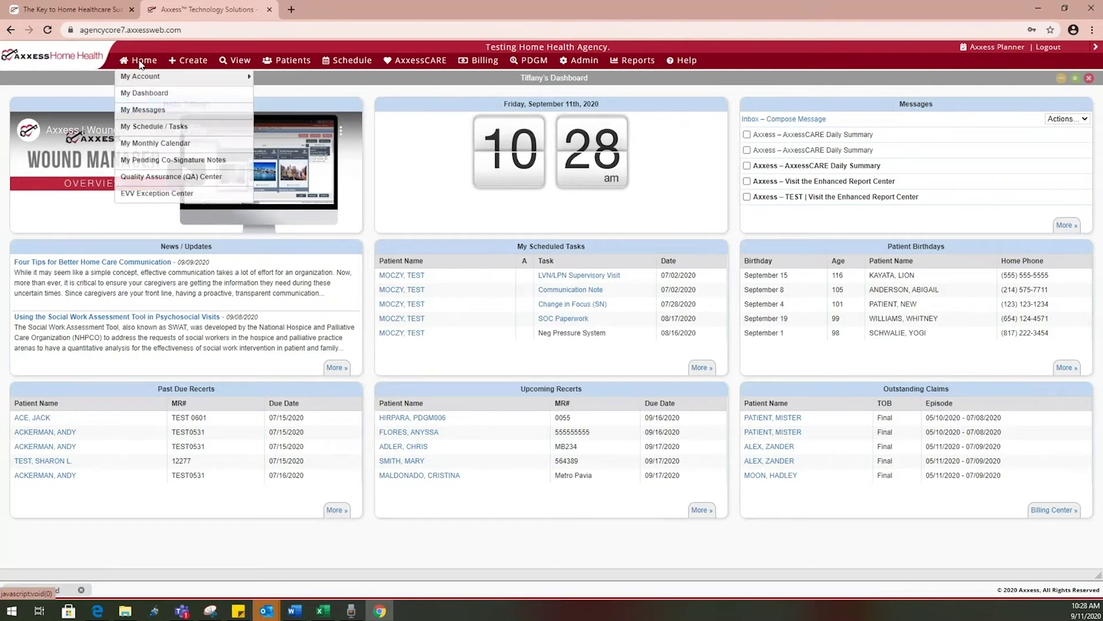
Open My Monthly Calendar full-page, go back to August 2020, and view the days' task bubbles
{"action": "left_click", "coordinate": [140, 143]}
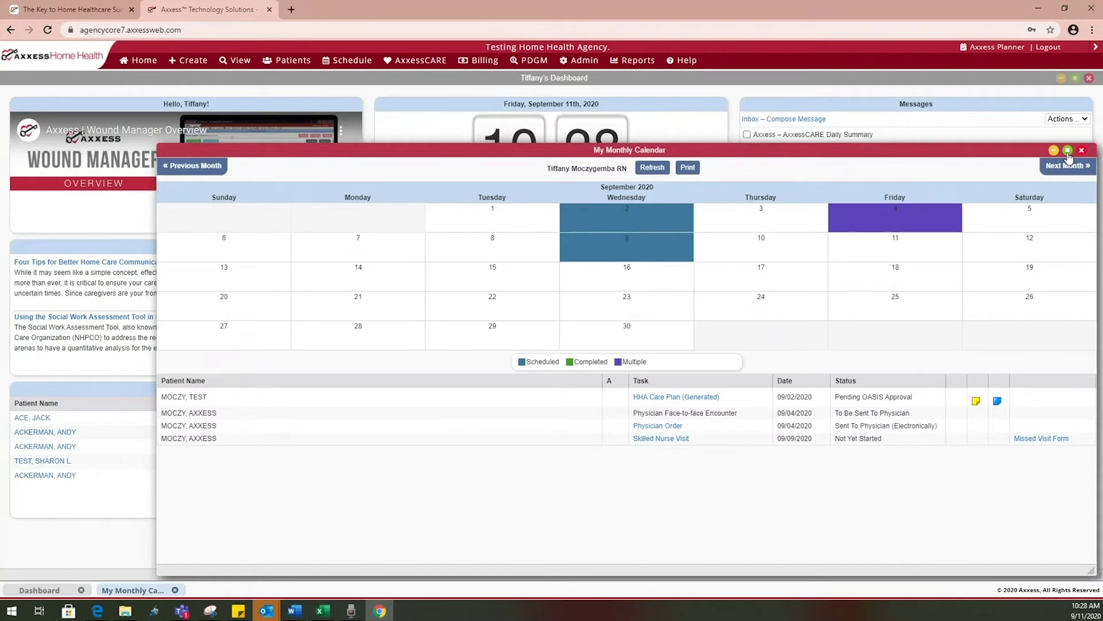
{"action": "left_click", "coordinate": [1068, 151]}
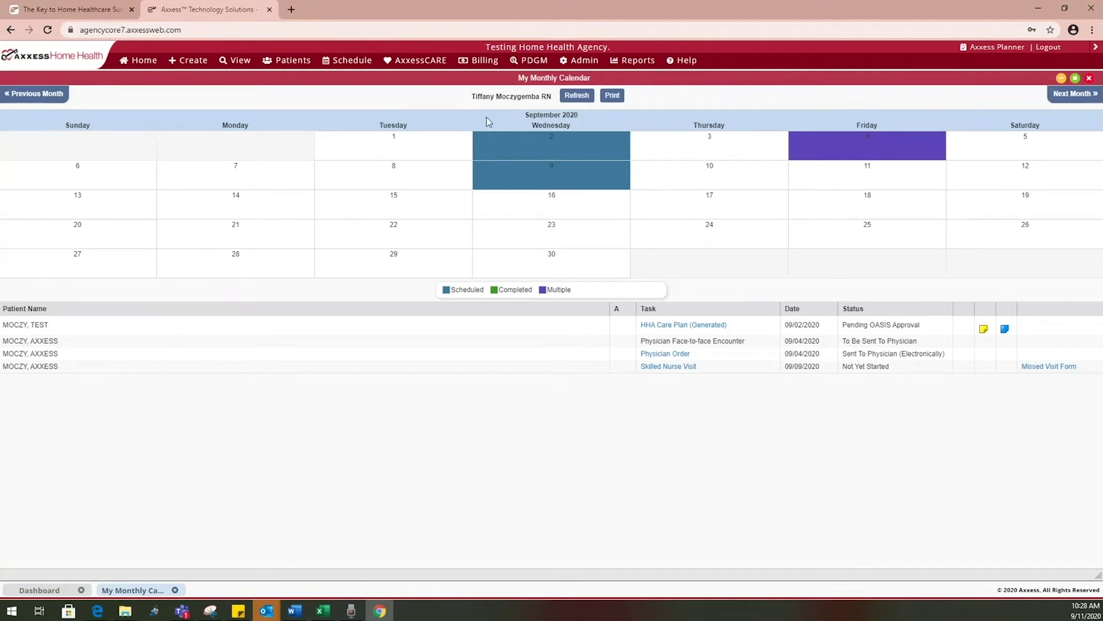
{"action": "left_click", "coordinate": [39, 100]}
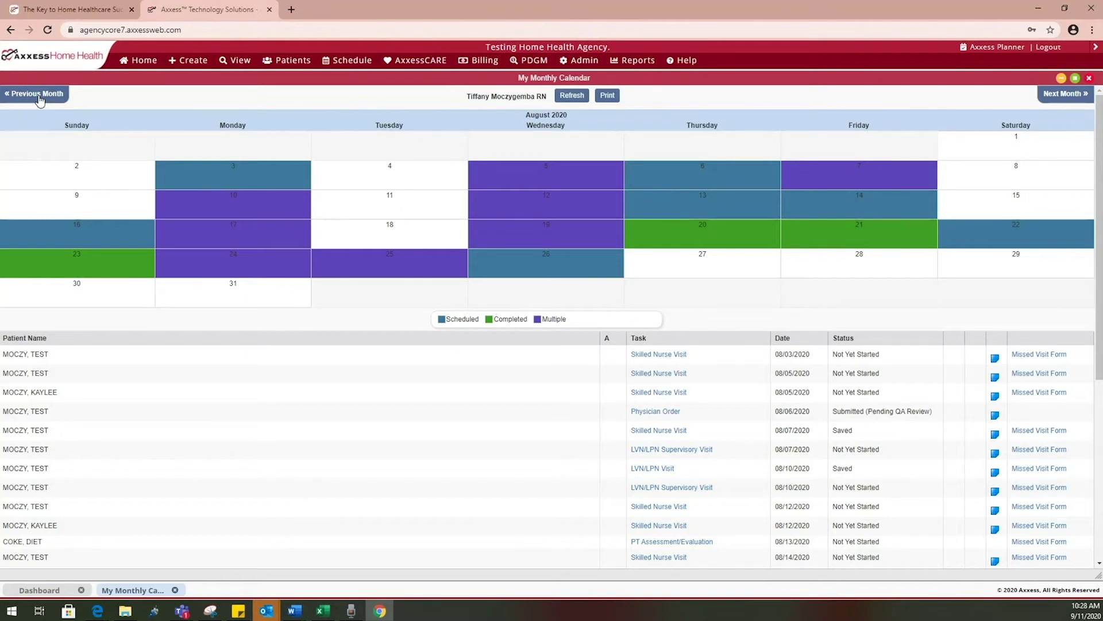
{"action": "mouse_move", "coordinate": [227, 176]}
{"action": "mouse_move", "coordinate": [665, 240]}
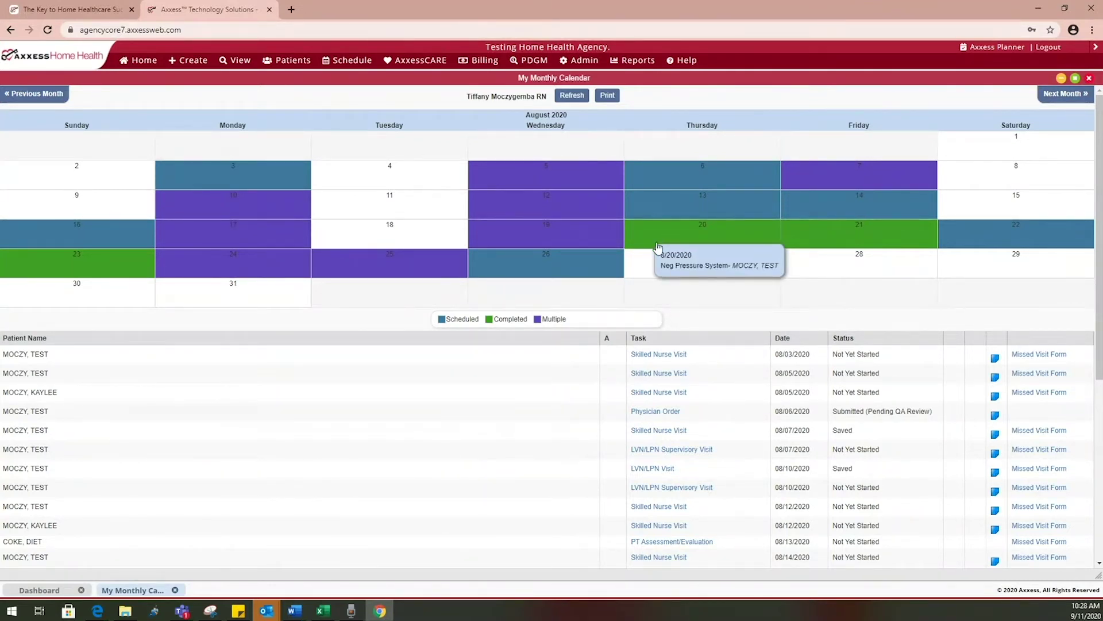
{"action": "mouse_move", "coordinate": [547, 247]}
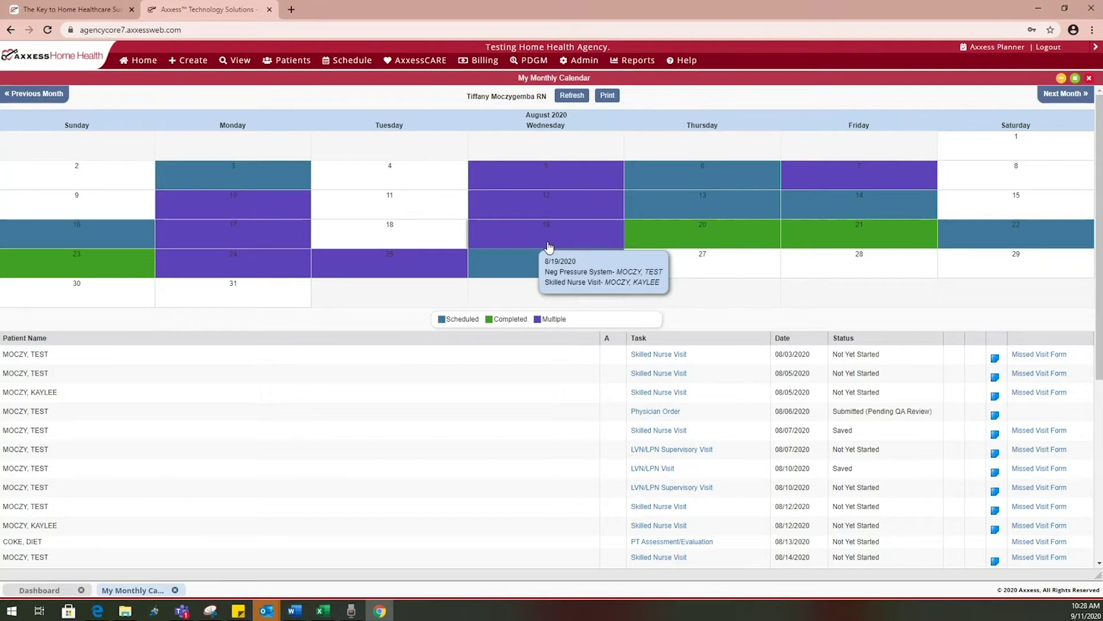
{"action": "mouse_move", "coordinate": [558, 214]}
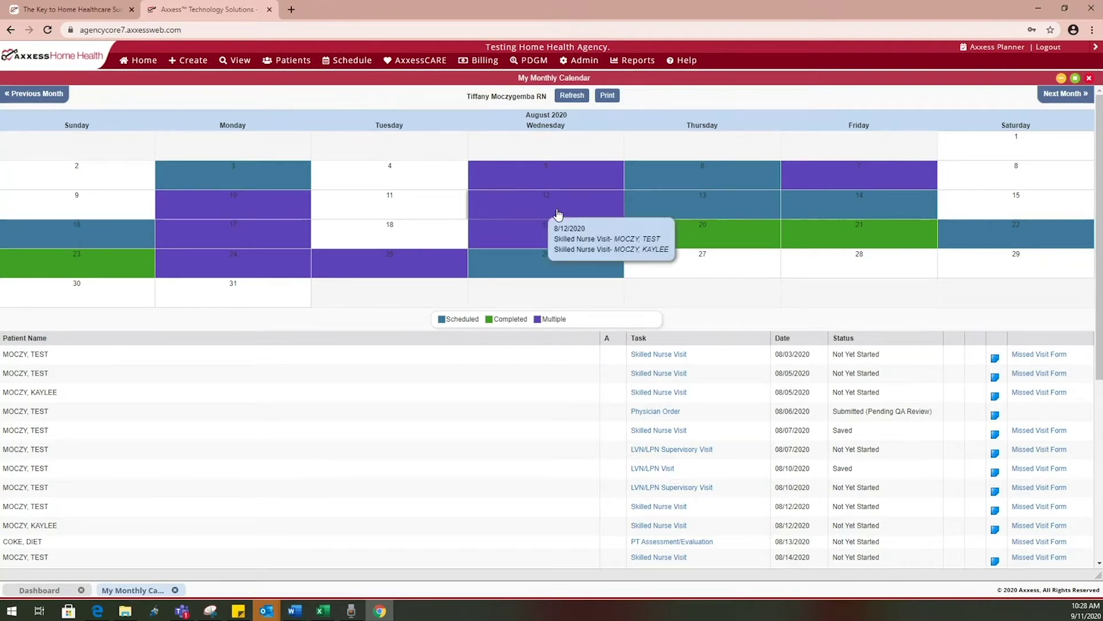
{"action": "mouse_move", "coordinate": [565, 183]}
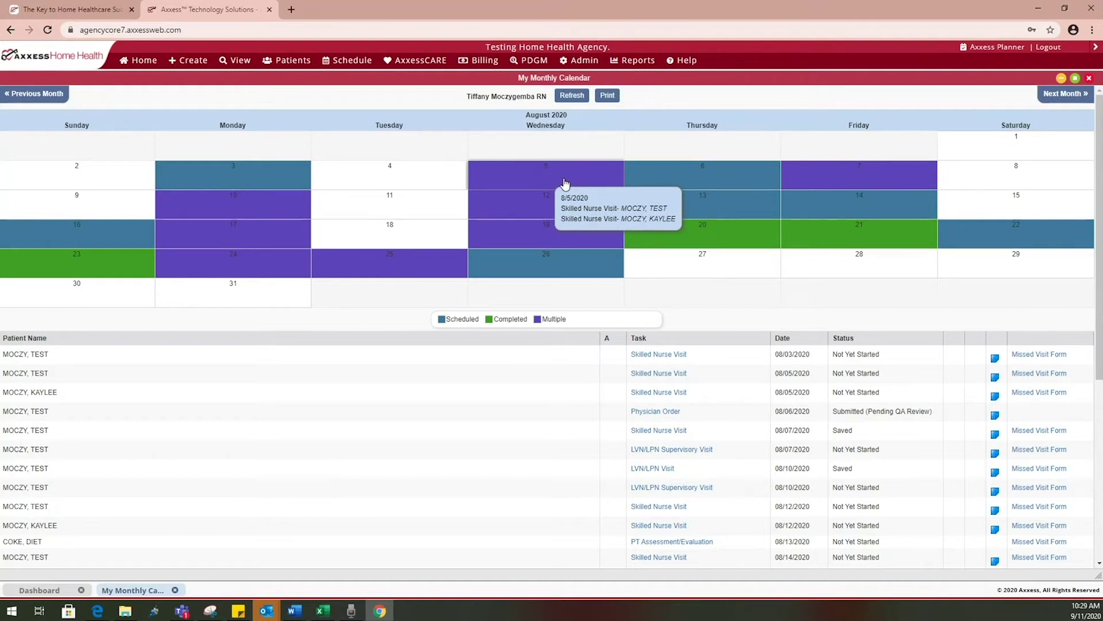
Print the August 2020 calendar to PDF, view it in Chrome, then close the PDF tab
{"action": "left_click", "coordinate": [607, 96]}
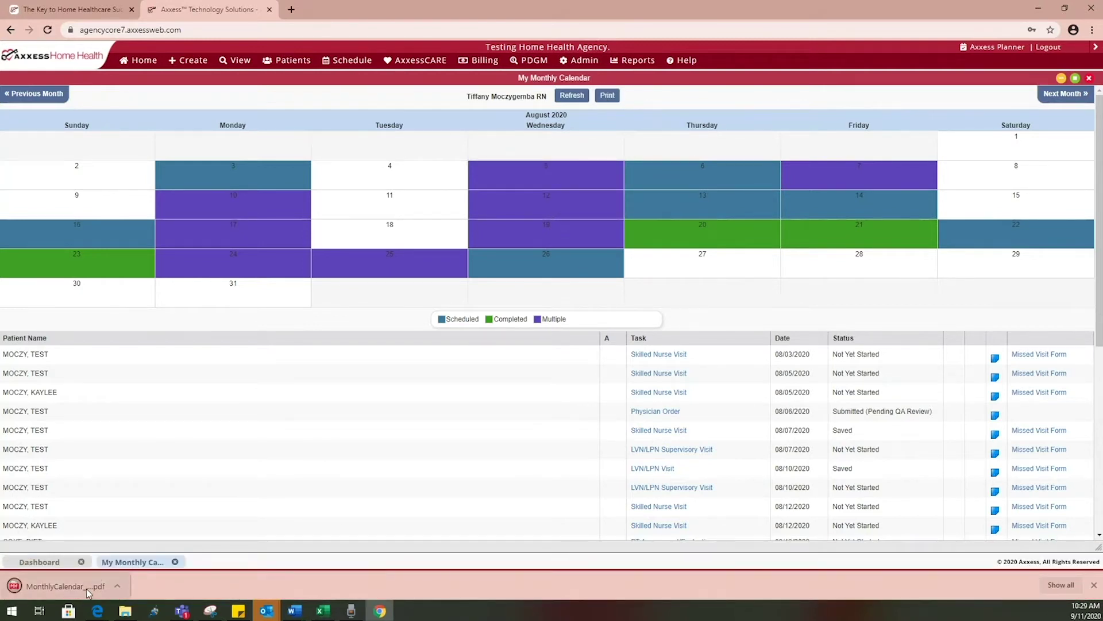
{"action": "left_click", "coordinate": [86, 589]}
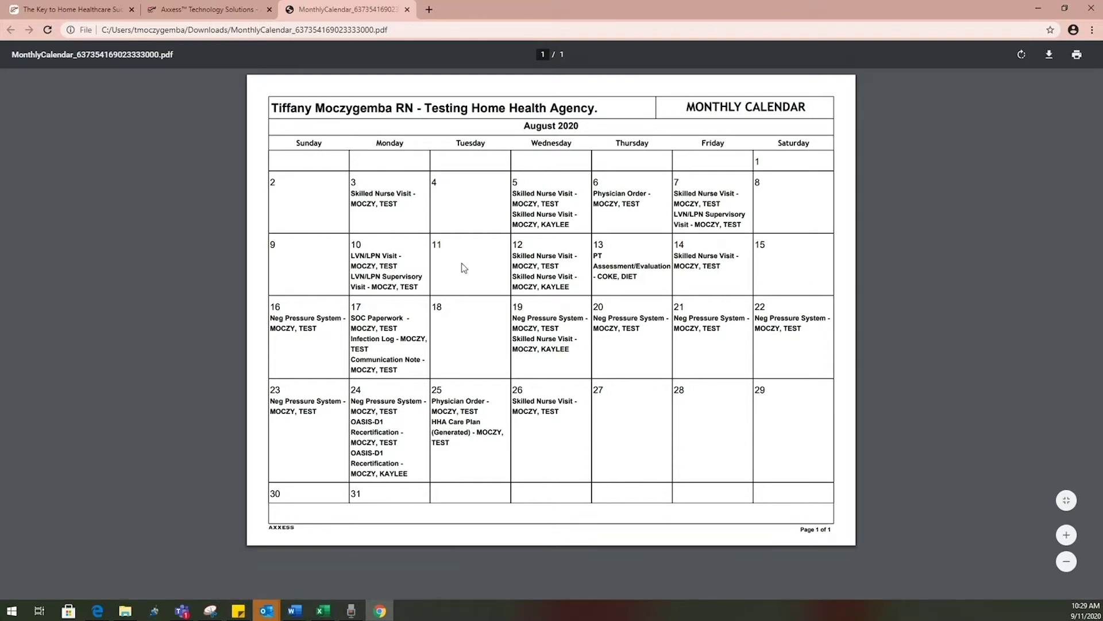
{"action": "left_click", "coordinate": [407, 10]}
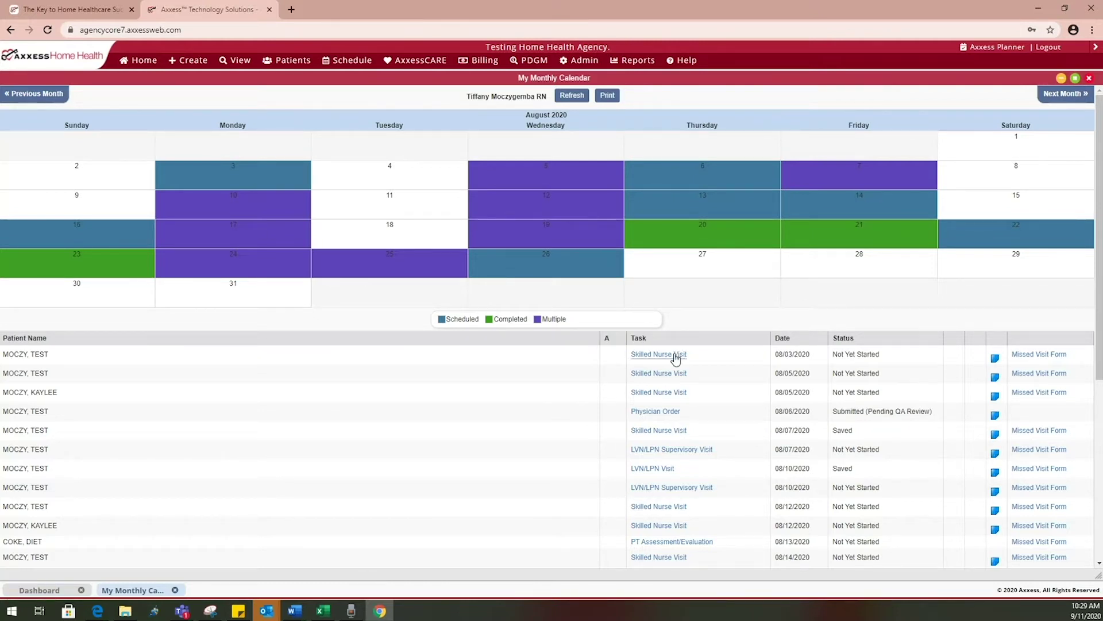
Preview and close a Skilled Nurse Visit note from the task list, then close the monthly calendar
{"action": "left_click", "coordinate": [665, 393]}
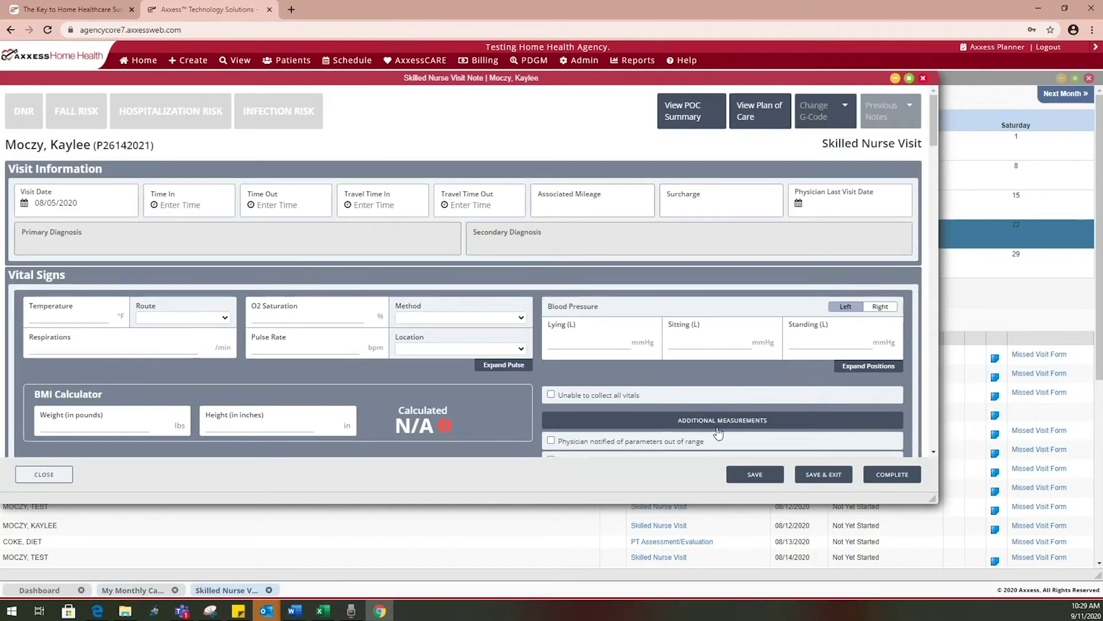
{"action": "left_click", "coordinate": [923, 78]}
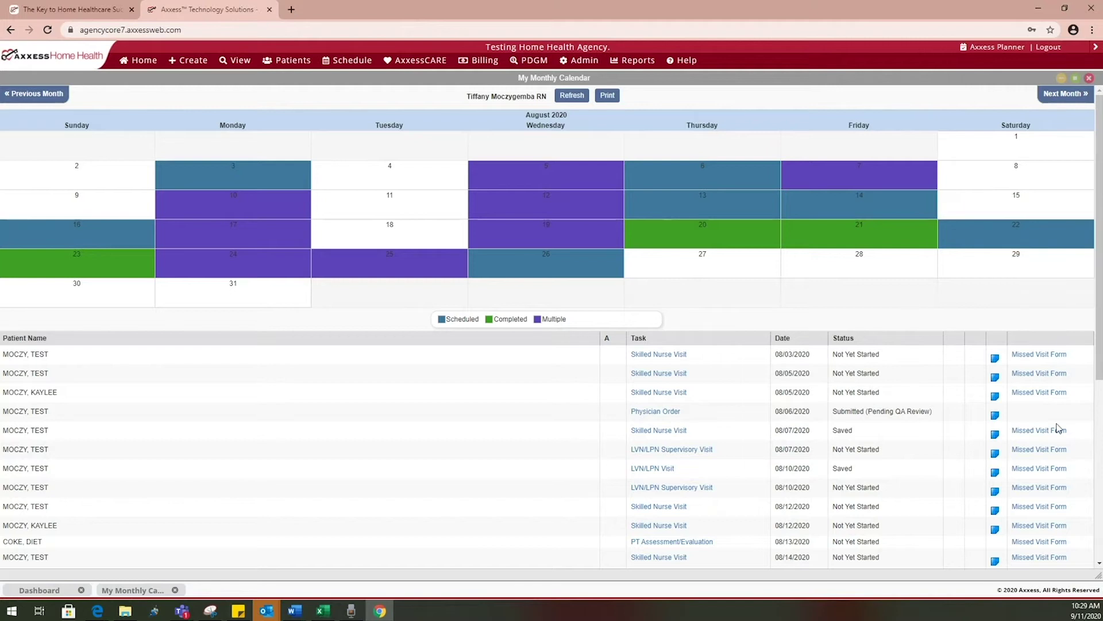
{"action": "scroll", "coordinate": [966, 481], "scroll_direction": "down", "scroll_amount": 5}
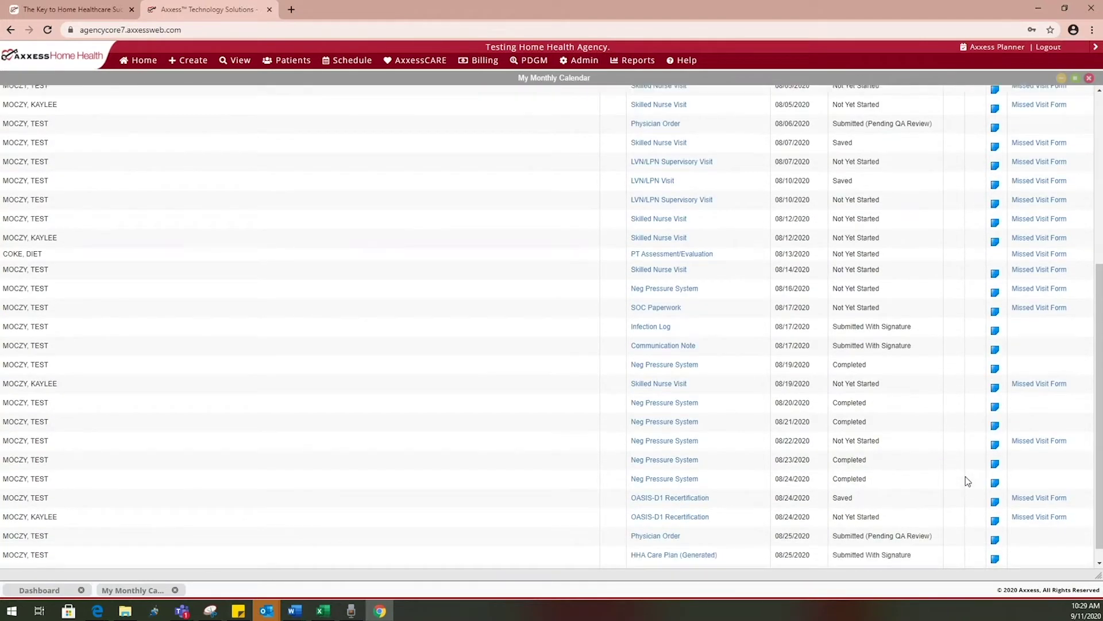
{"action": "scroll", "coordinate": [966, 481], "scroll_direction": "up", "scroll_amount": 2}
{"action": "scroll", "coordinate": [966, 477], "scroll_direction": "up", "scroll_amount": 3}
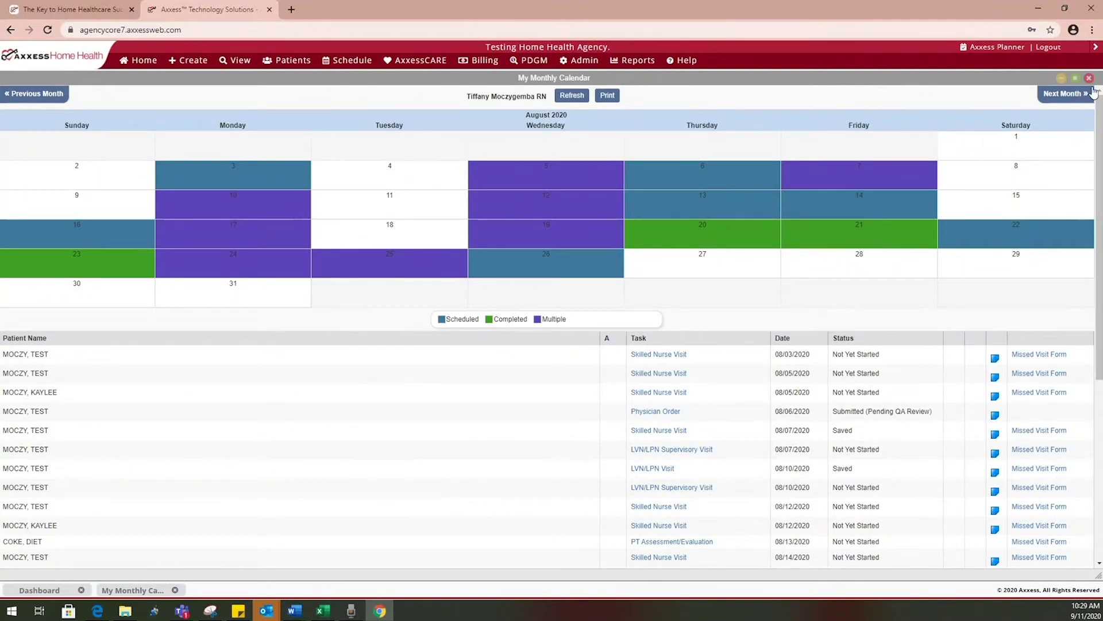
{"action": "left_click", "coordinate": [1089, 79]}
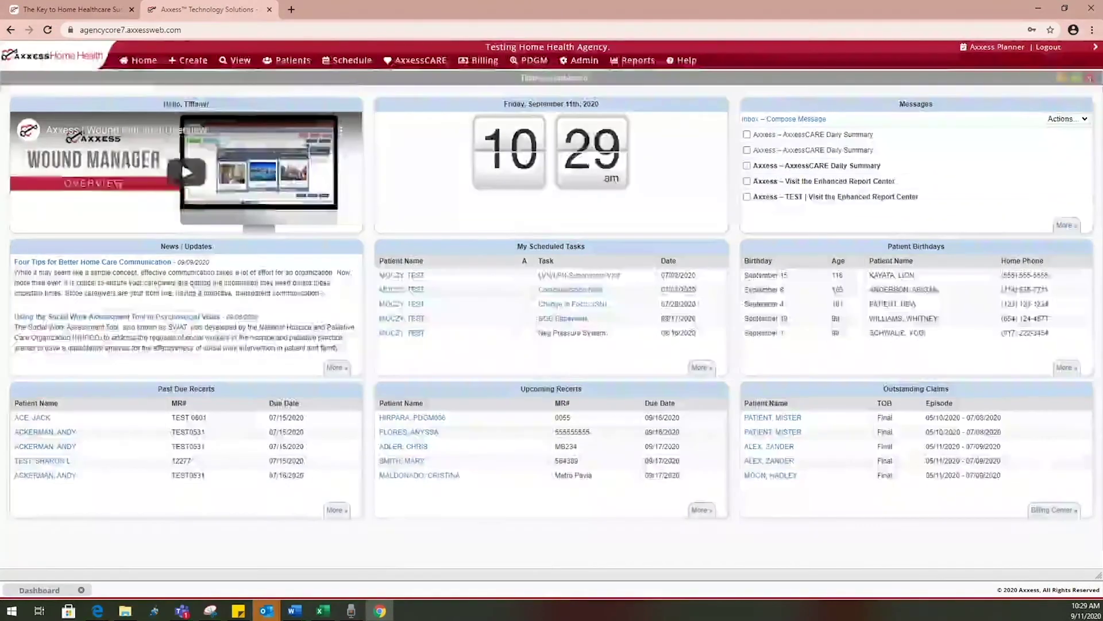
Open My Pending Co-Signature Notes and review the first Skilled Nurse Visit note
{"action": "mouse_move", "coordinate": [138, 66]}
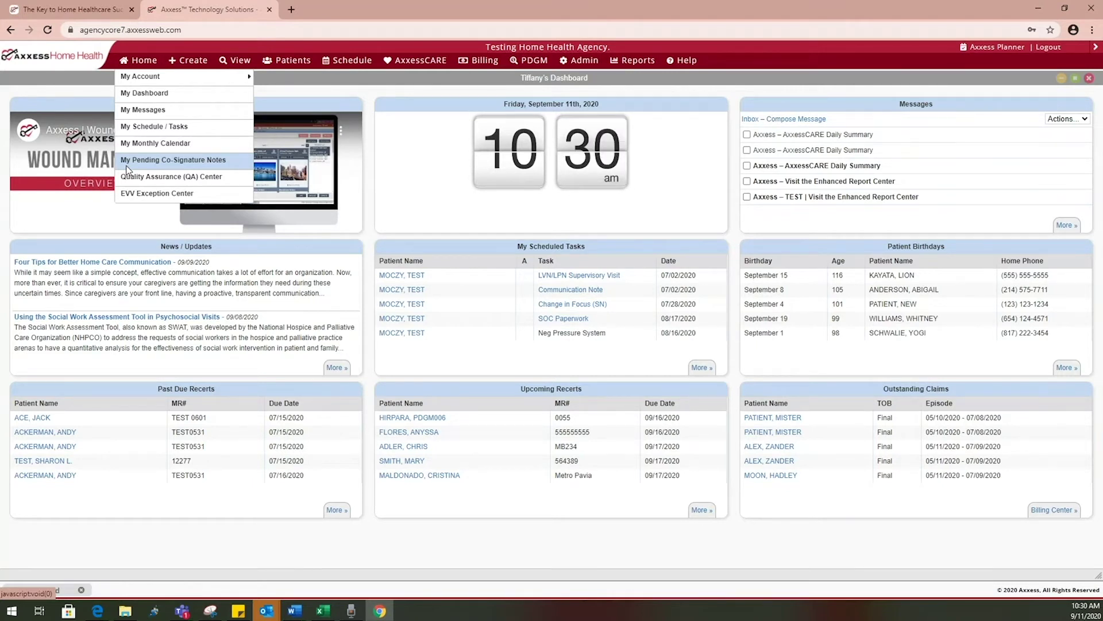
{"action": "left_click", "coordinate": [127, 161]}
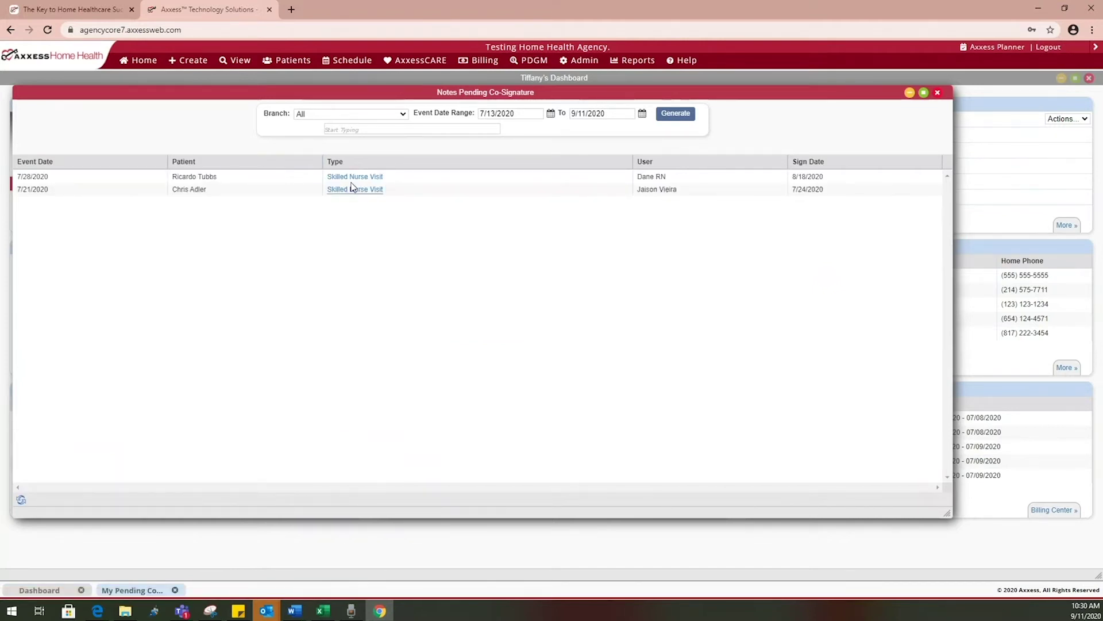
{"action": "left_click", "coordinate": [351, 183]}
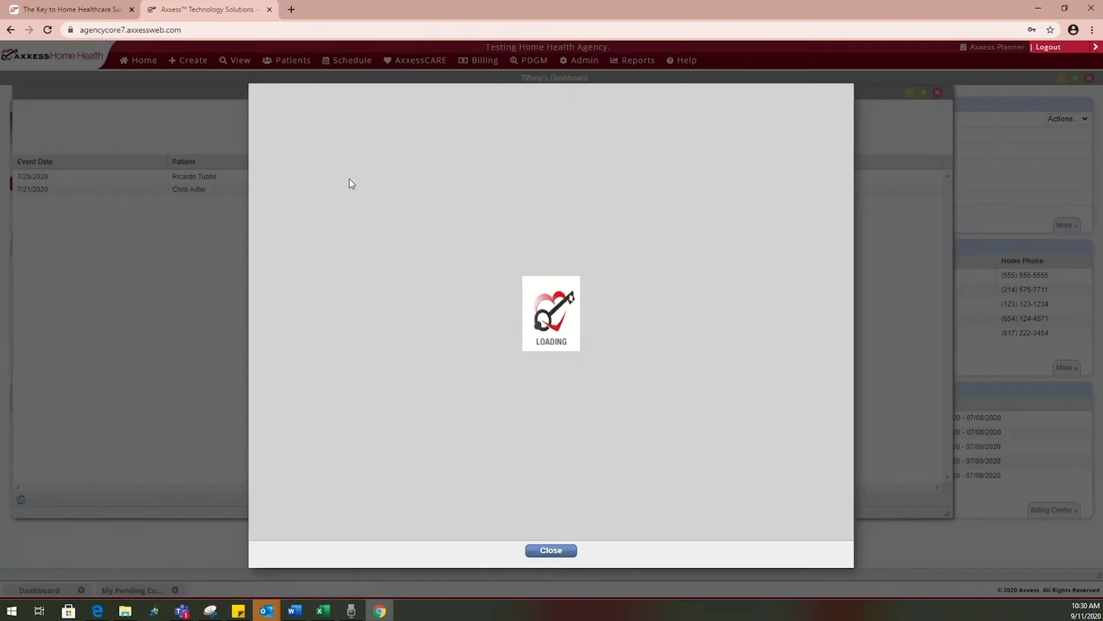
{"action": "scroll", "coordinate": [424, 244], "scroll_direction": "down", "scroll_amount": 5}
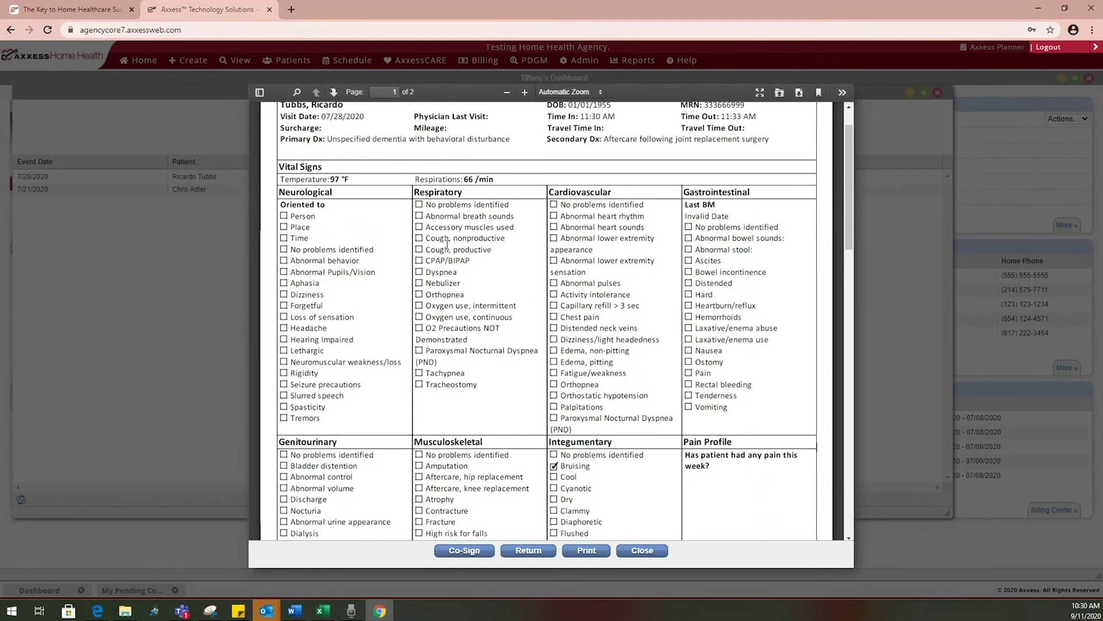
{"action": "scroll", "coordinate": [423, 244], "scroll_direction": "down", "scroll_amount": 5}
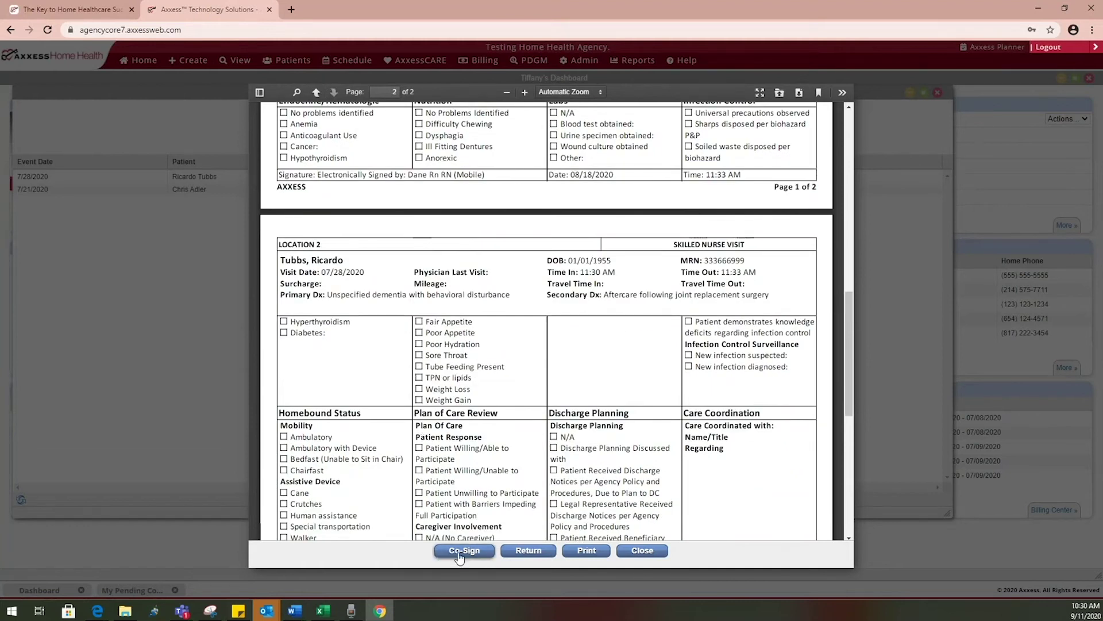
Start co-signing the note with the saved credential, then exit without signing
{"action": "left_click", "coordinate": [463, 551]}
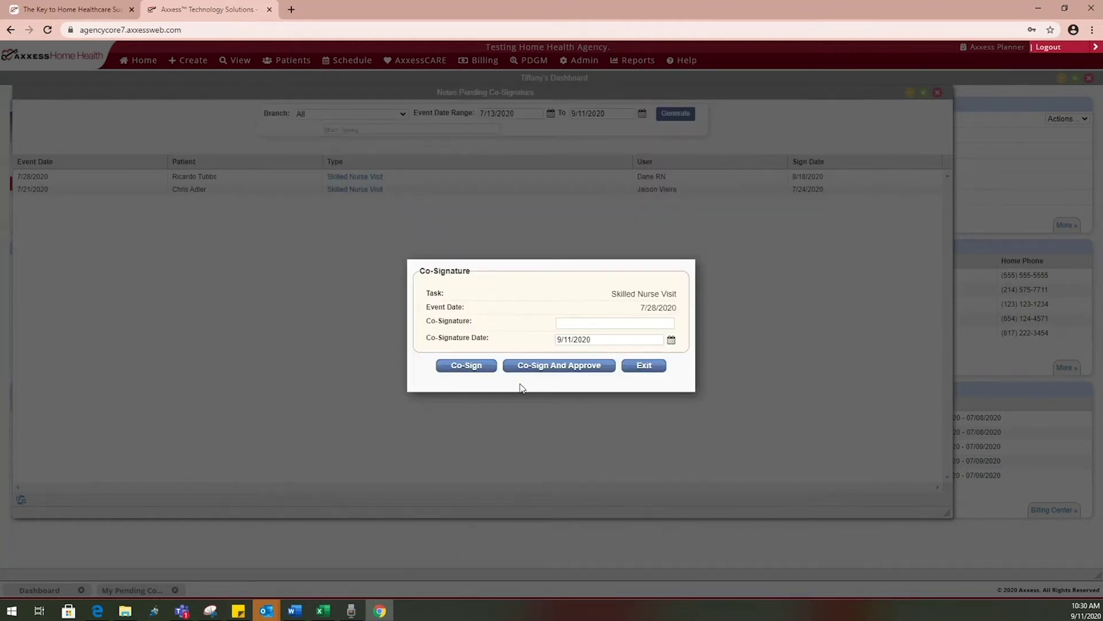
{"action": "left_click", "coordinate": [599, 328]}
{"action": "left_click", "coordinate": [600, 349]}
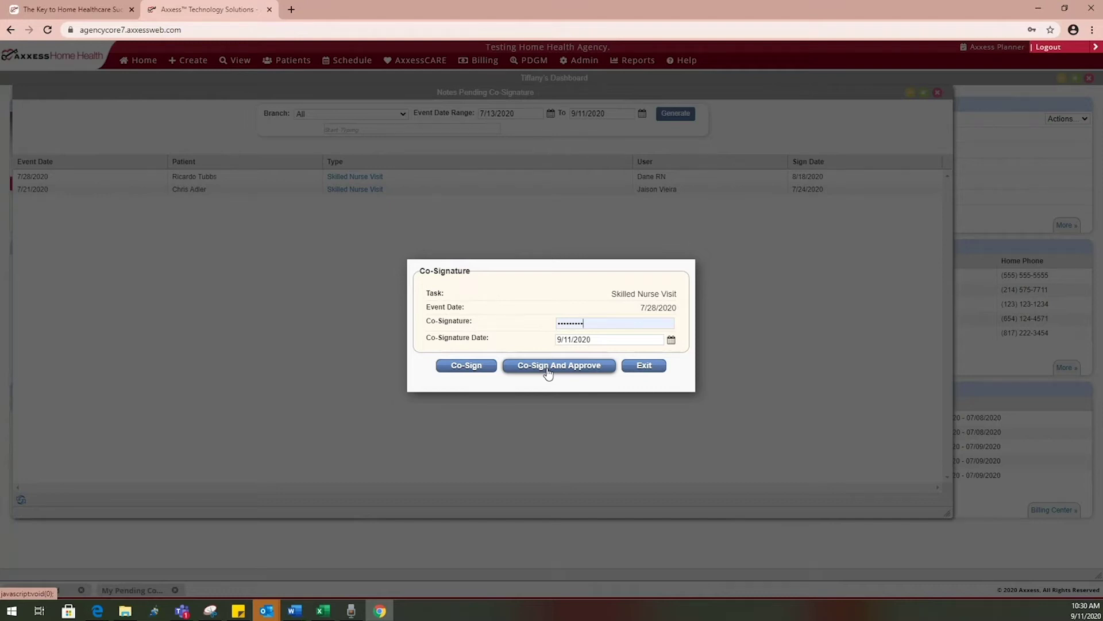
{"action": "left_click", "coordinate": [639, 368]}
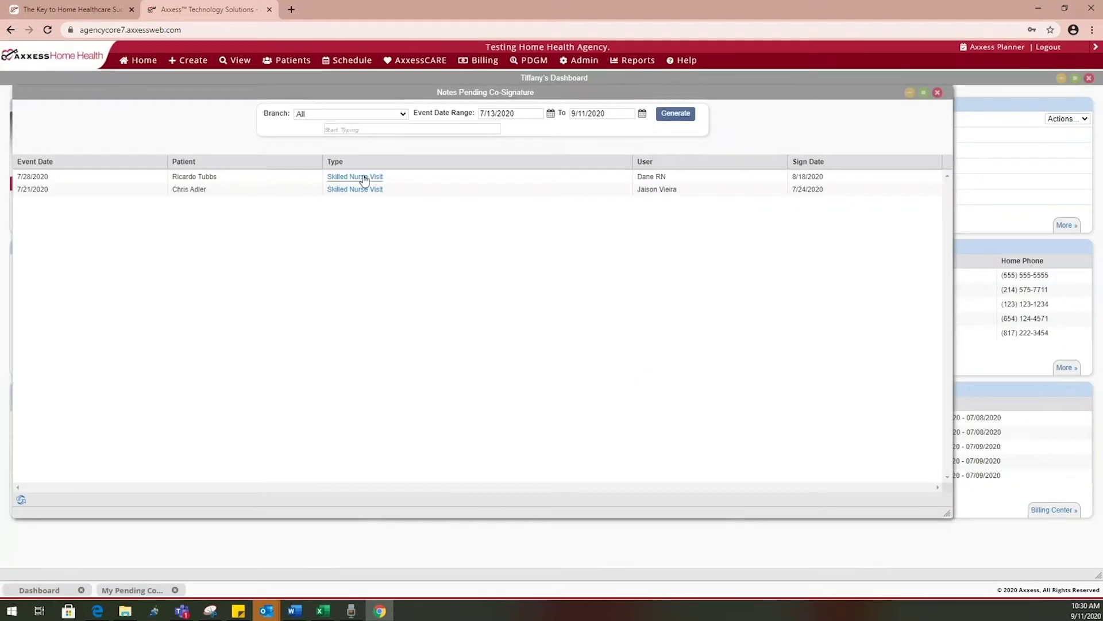
Reopen the Skilled Nurse Visit note, cancel returning it to the clinician, and close it
{"action": "left_click", "coordinate": [364, 178]}
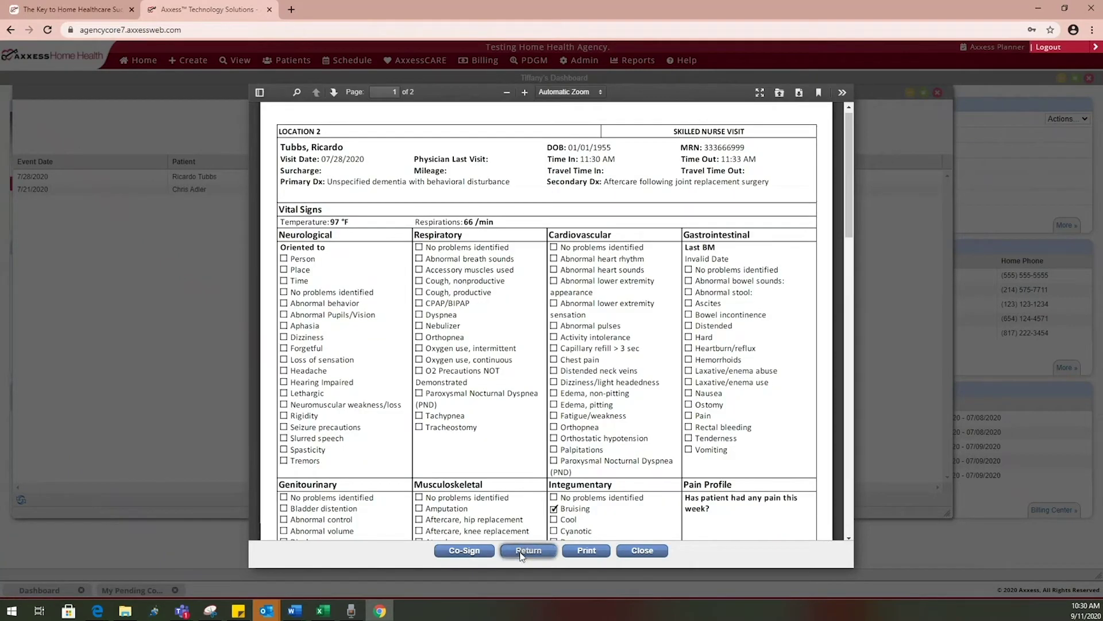
{"action": "left_click", "coordinate": [522, 552]}
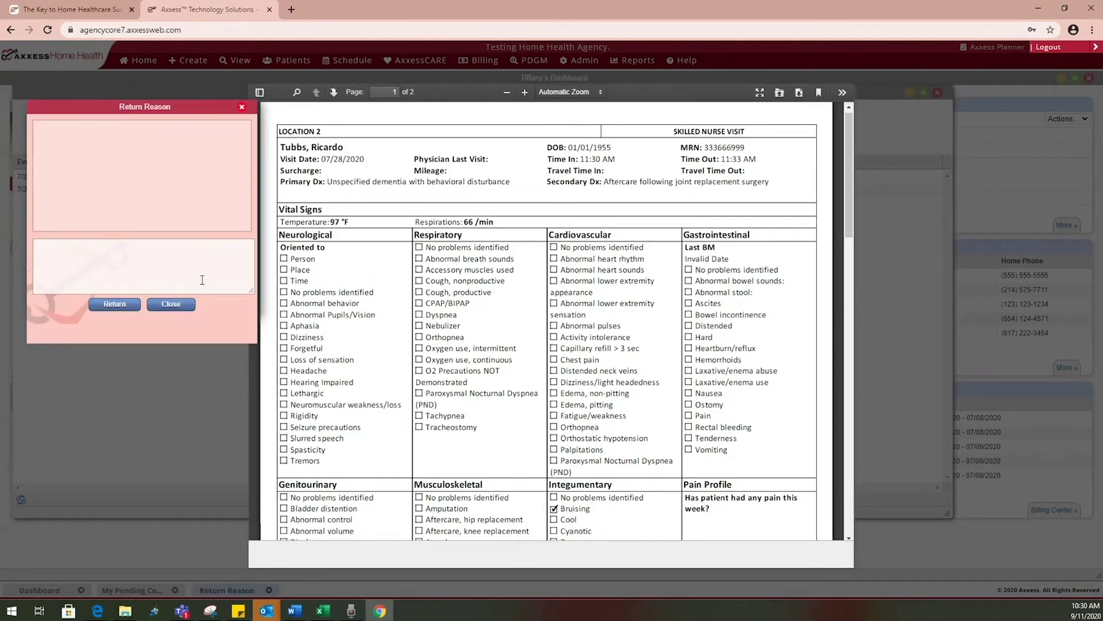
{"action": "left_click", "coordinate": [171, 304]}
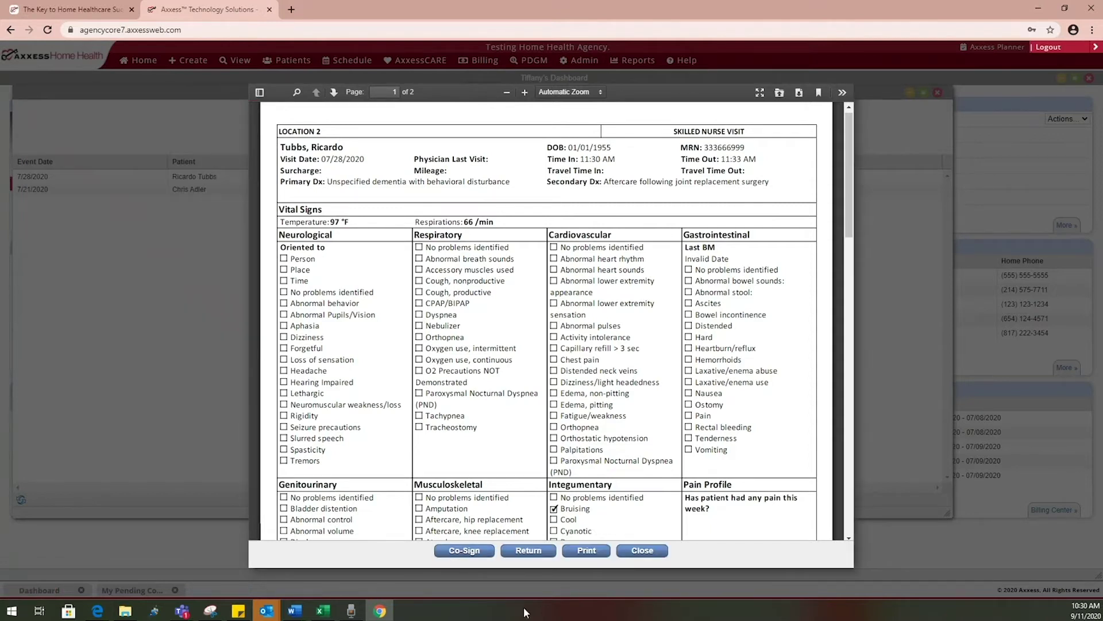
{"action": "left_click", "coordinate": [625, 555]}
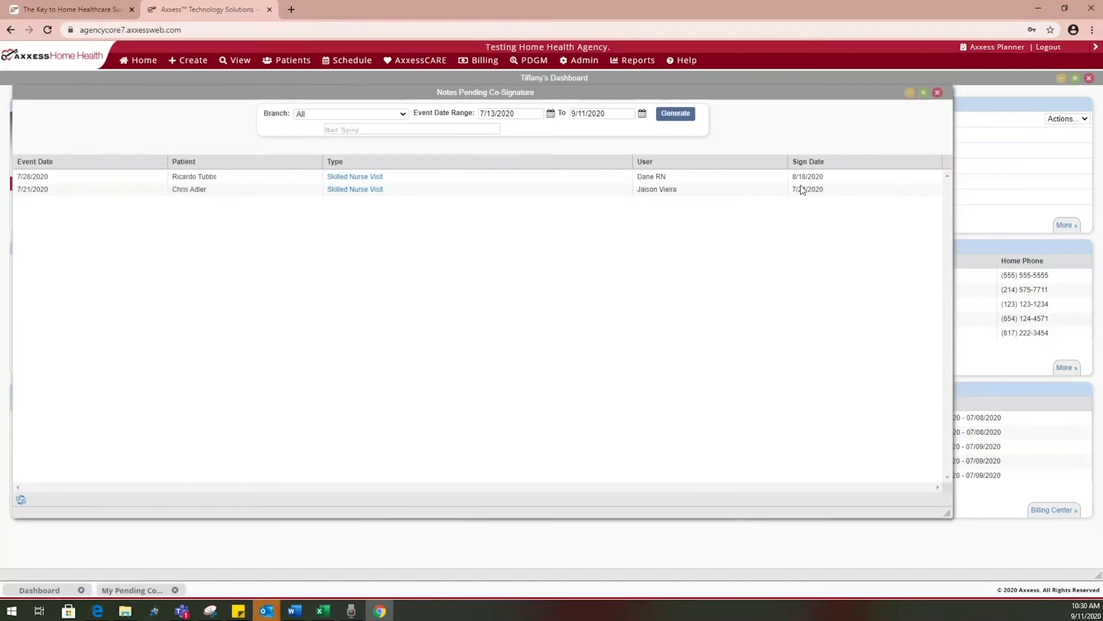
Close the Notes Pending Co-Signature list and show the Create > New submenu
{"action": "left_click", "coordinate": [937, 92]}
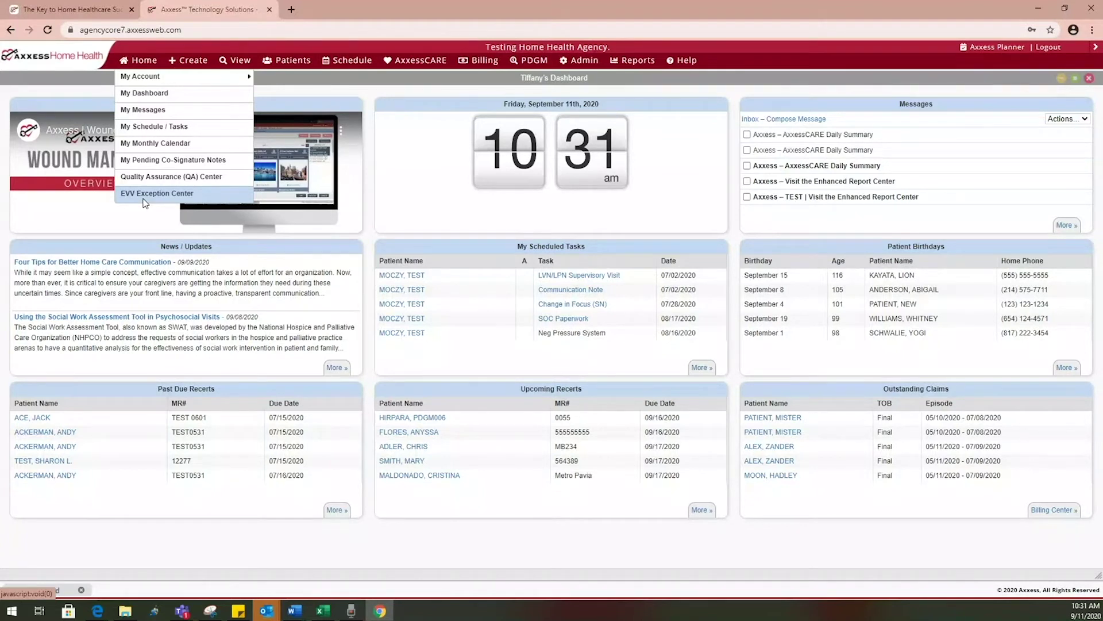
{"action": "mouse_move", "coordinate": [191, 61]}
{"action": "mouse_move", "coordinate": [190, 79]}
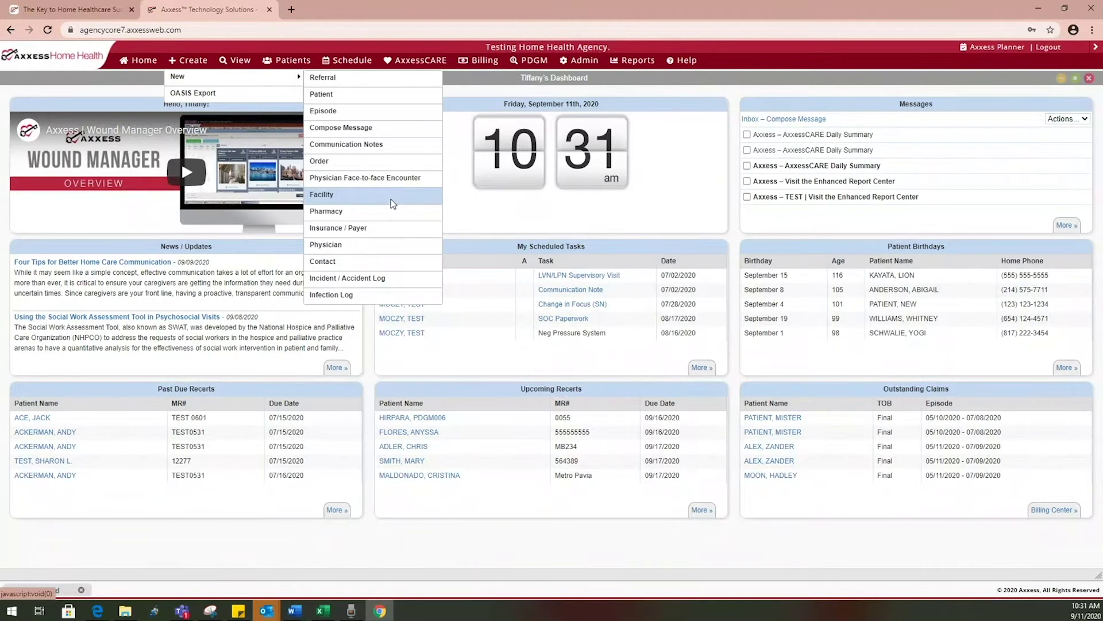
{"action": "left_click", "coordinate": [393, 202]}
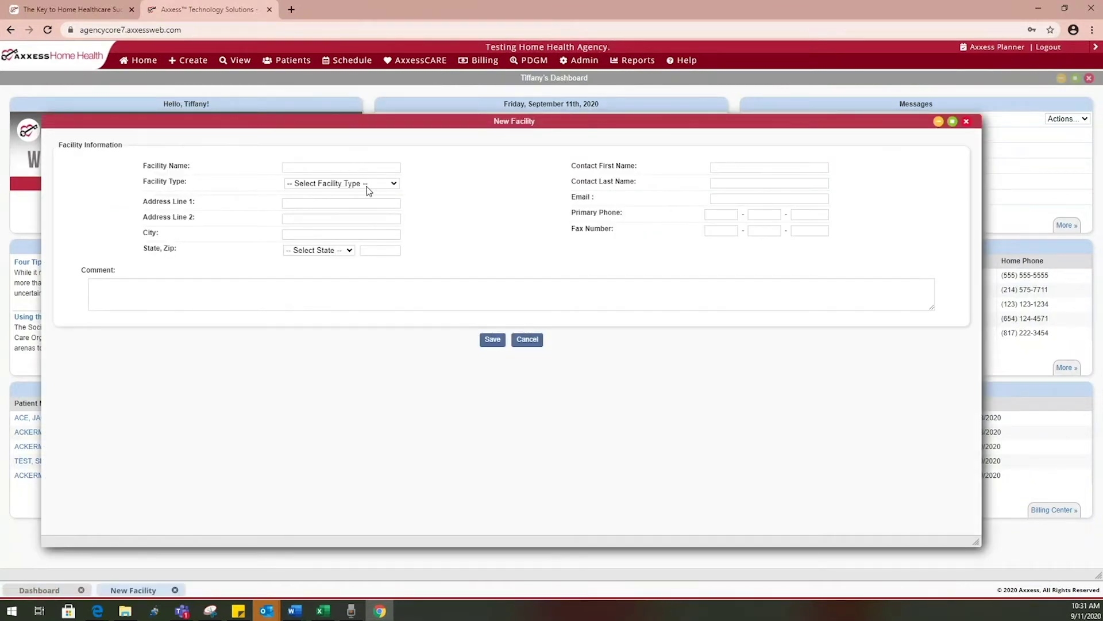
{"action": "left_click", "coordinate": [370, 185]}
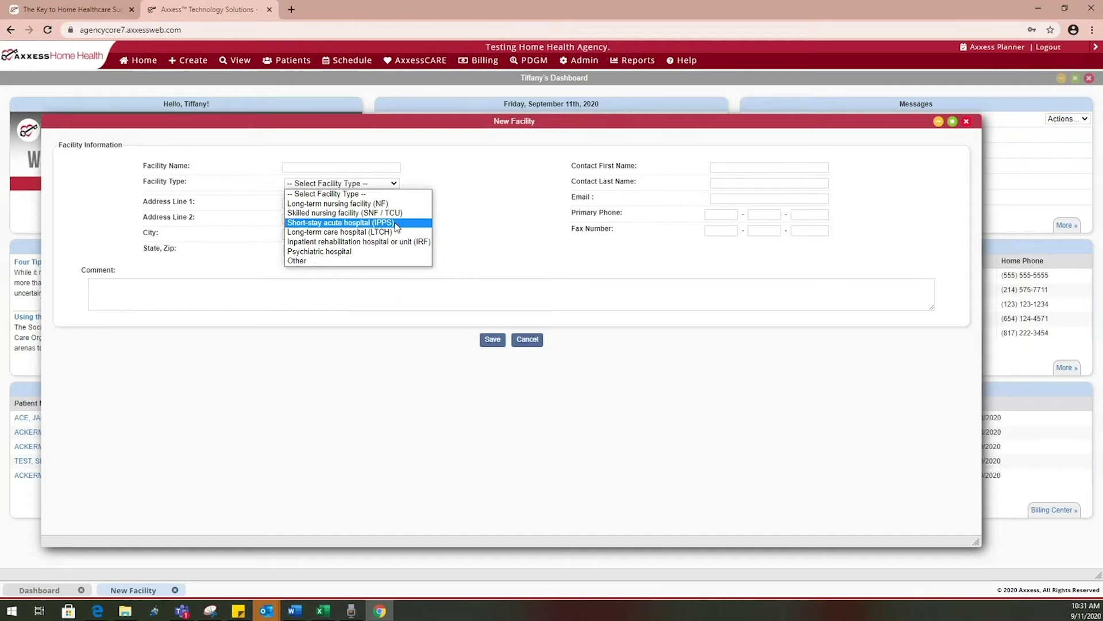
{"action": "left_click", "coordinate": [472, 190]}
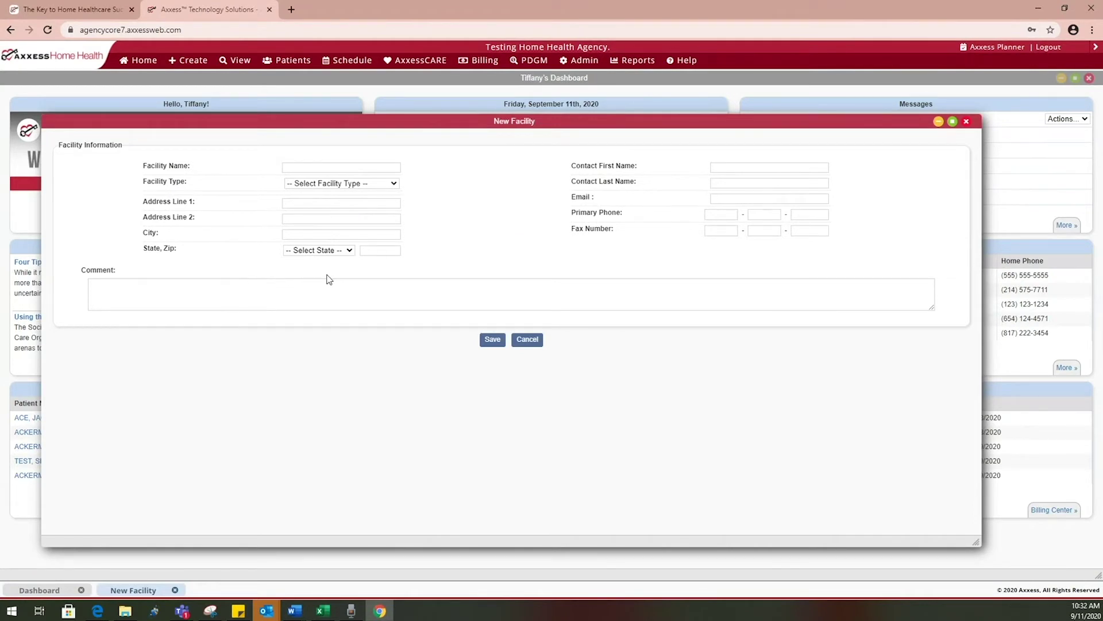
{"action": "left_click", "coordinate": [526, 339]}
{"action": "mouse_move", "coordinate": [188, 60]}
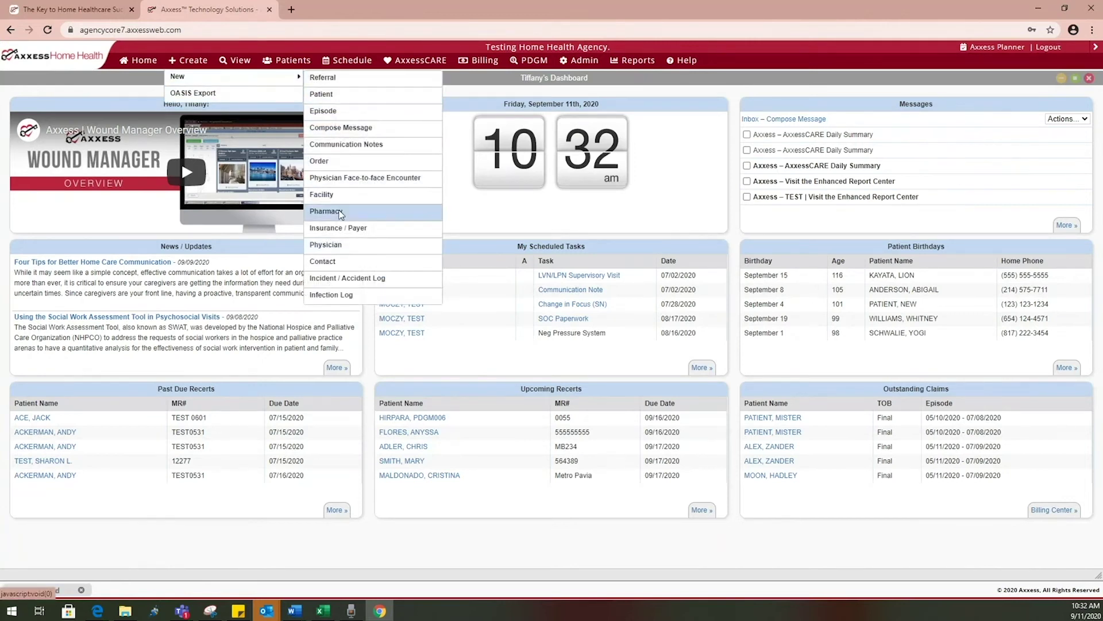
{"action": "left_click", "coordinate": [340, 213]}
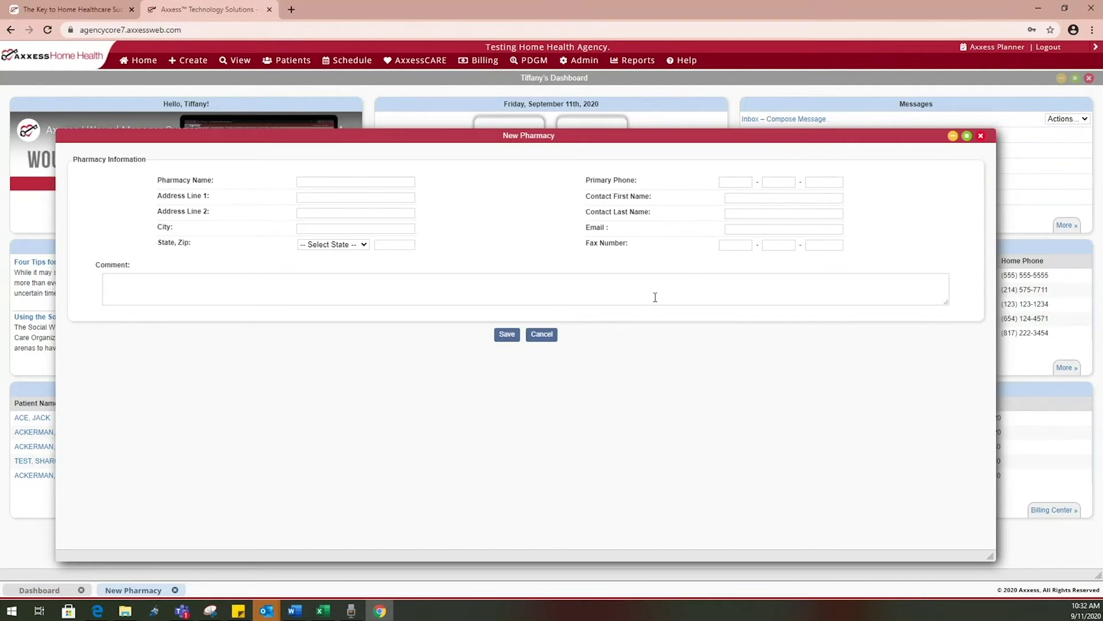
{"action": "left_click", "coordinate": [542, 335]}
{"action": "mouse_move", "coordinate": [208, 72]}
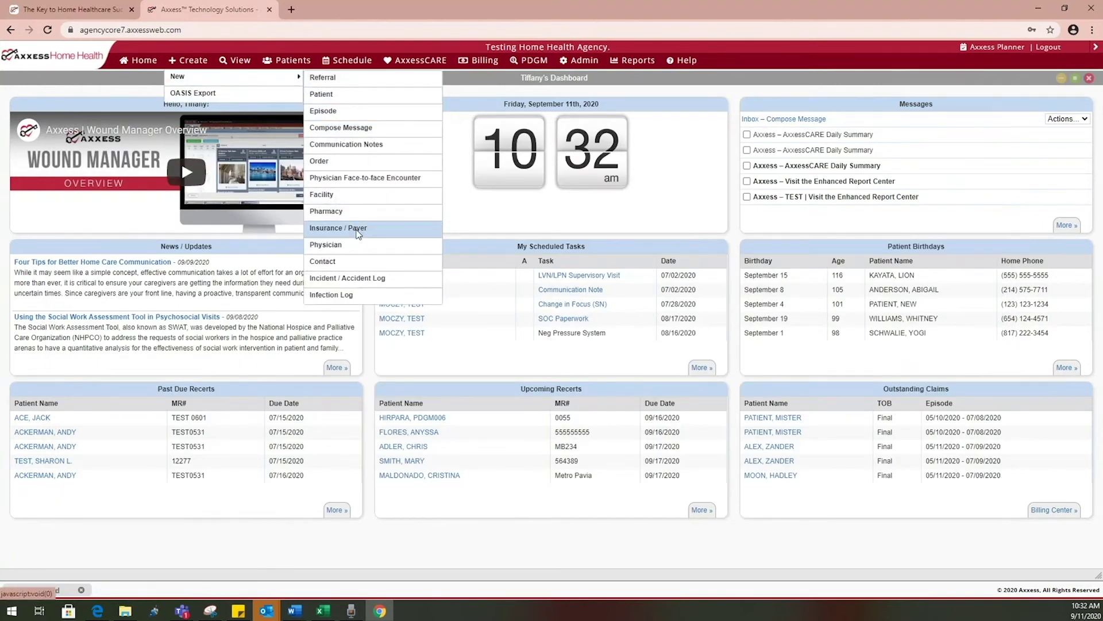
{"action": "left_click", "coordinate": [358, 231]}
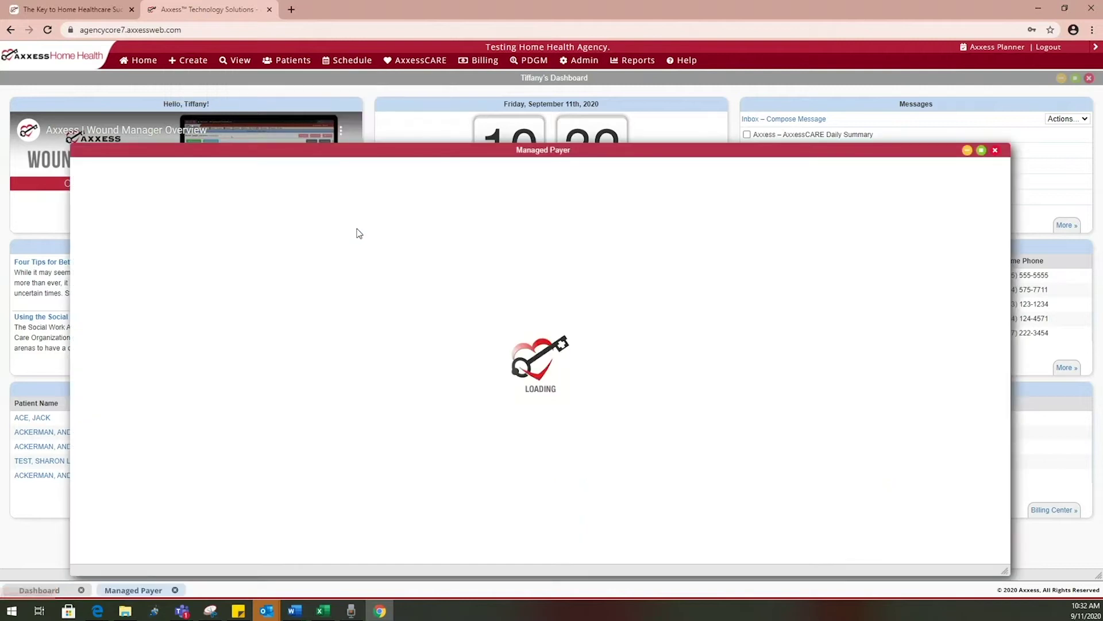
{"action": "left_click", "coordinate": [982, 150]}
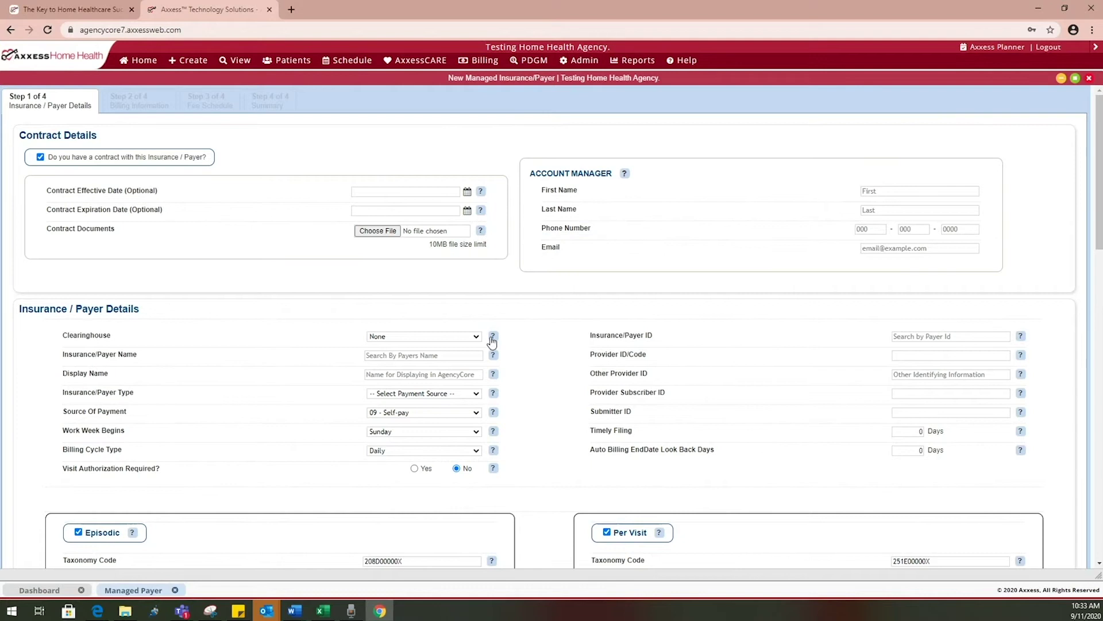
{"action": "mouse_move", "coordinate": [494, 358]}
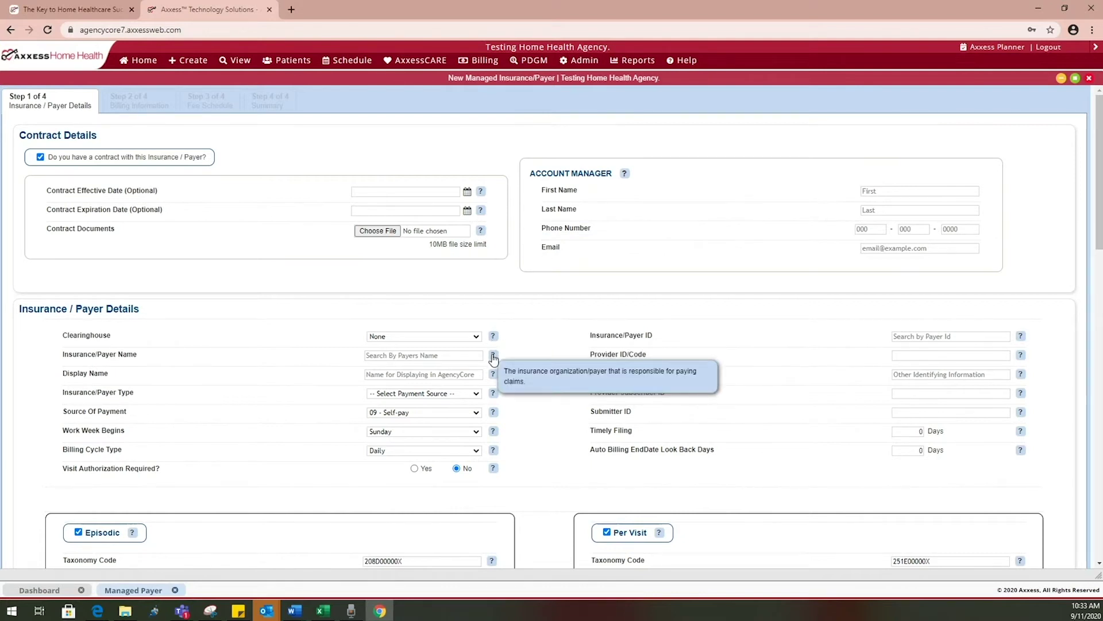
{"action": "mouse_move", "coordinate": [495, 378]}
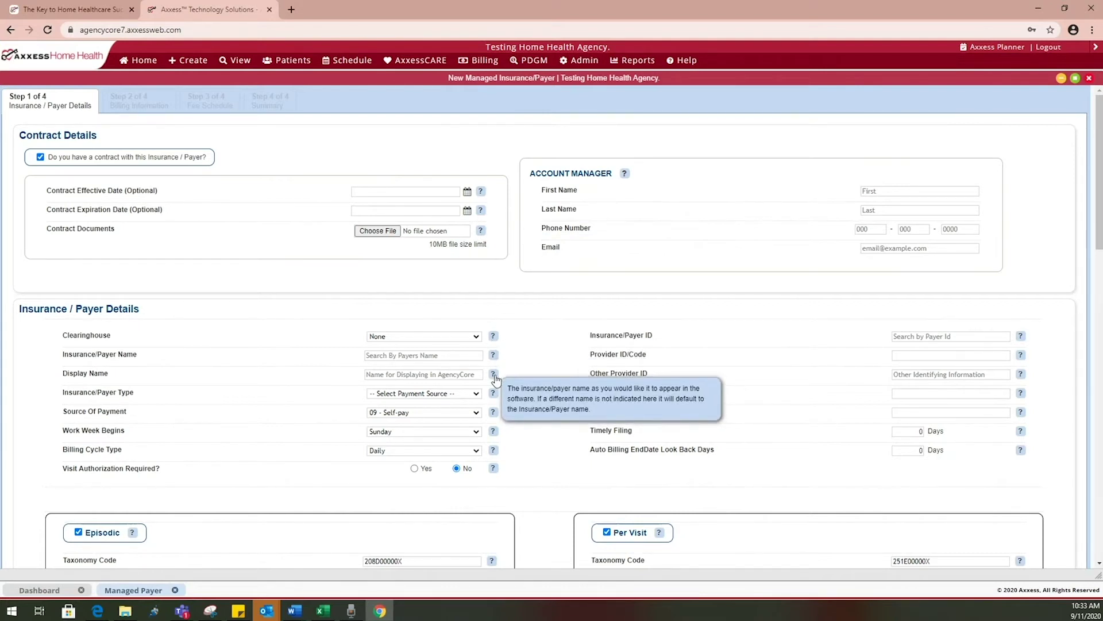
{"action": "mouse_move", "coordinate": [495, 415]}
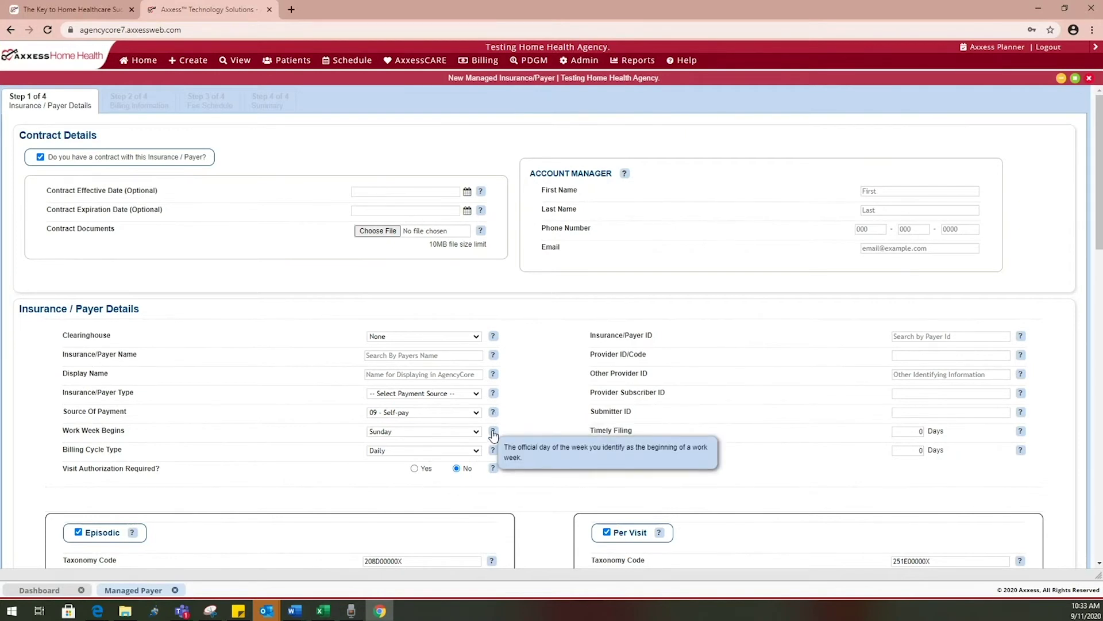
{"action": "mouse_move", "coordinate": [496, 452]}
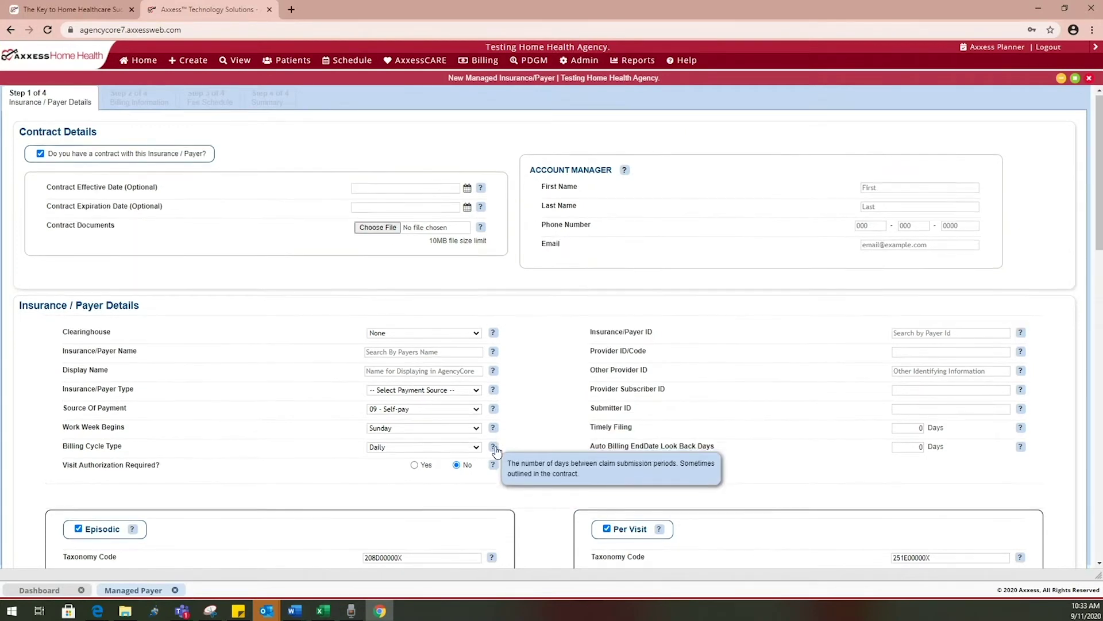
{"action": "scroll", "coordinate": [495, 451], "scroll_direction": "down", "scroll_amount": 5}
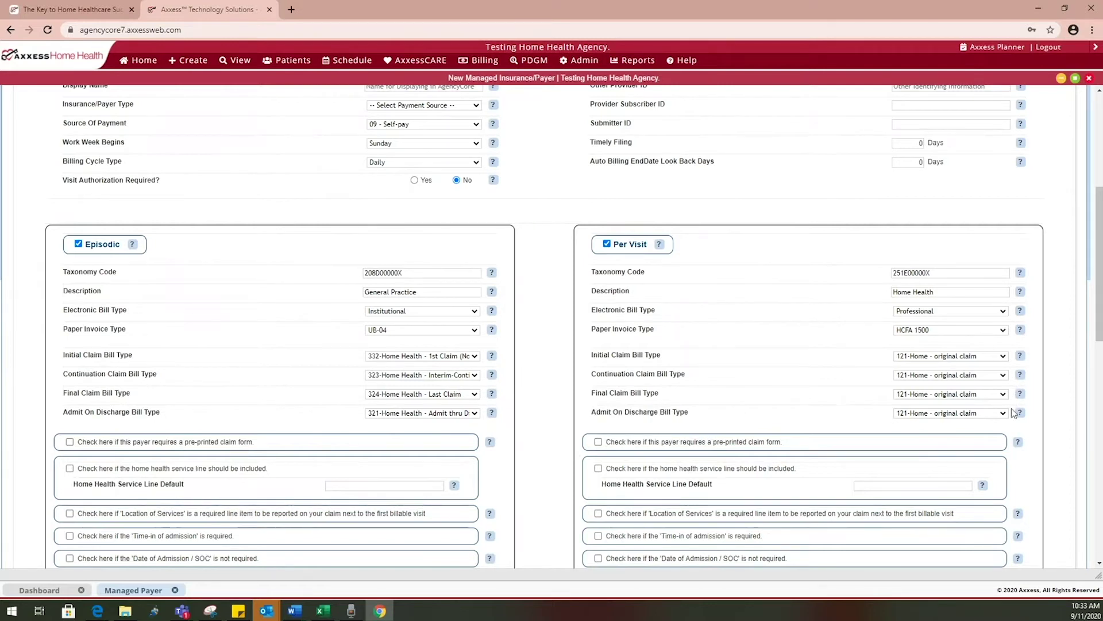
{"action": "scroll", "coordinate": [1012, 412], "scroll_direction": "down", "scroll_amount": 8}
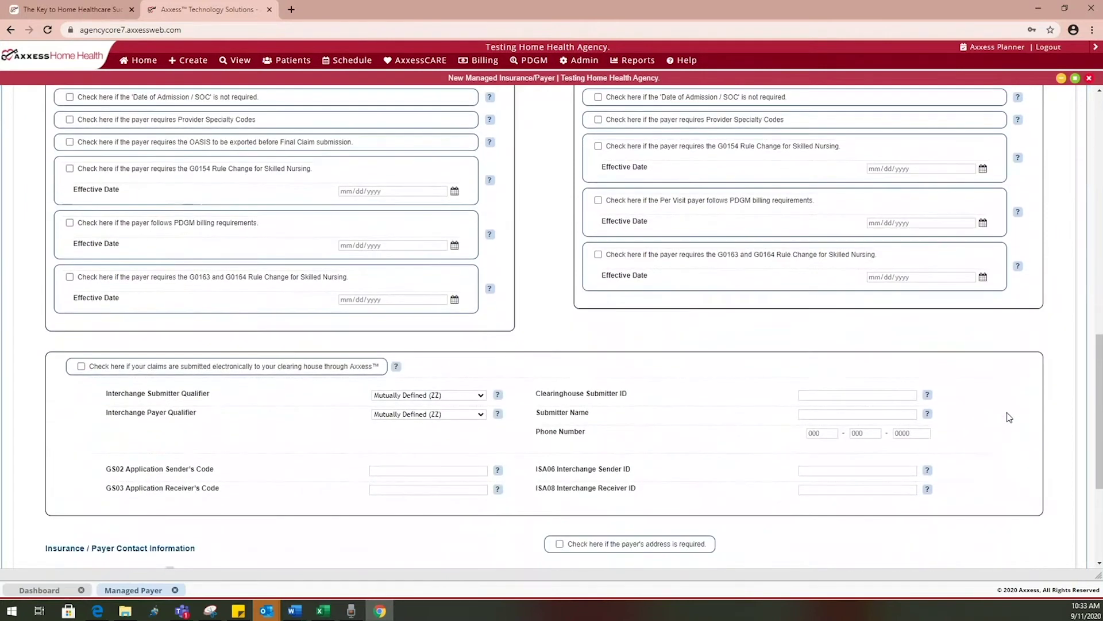
{"action": "left_click", "coordinate": [1090, 80]}
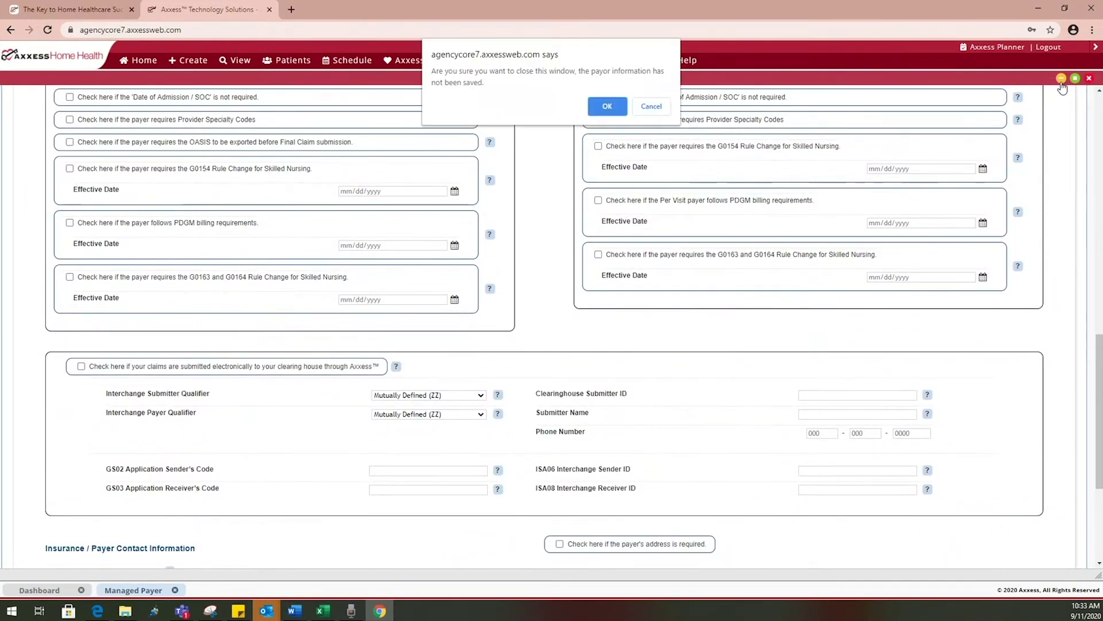
{"action": "left_click", "coordinate": [607, 107]}
{"action": "left_click", "coordinate": [200, 61]}
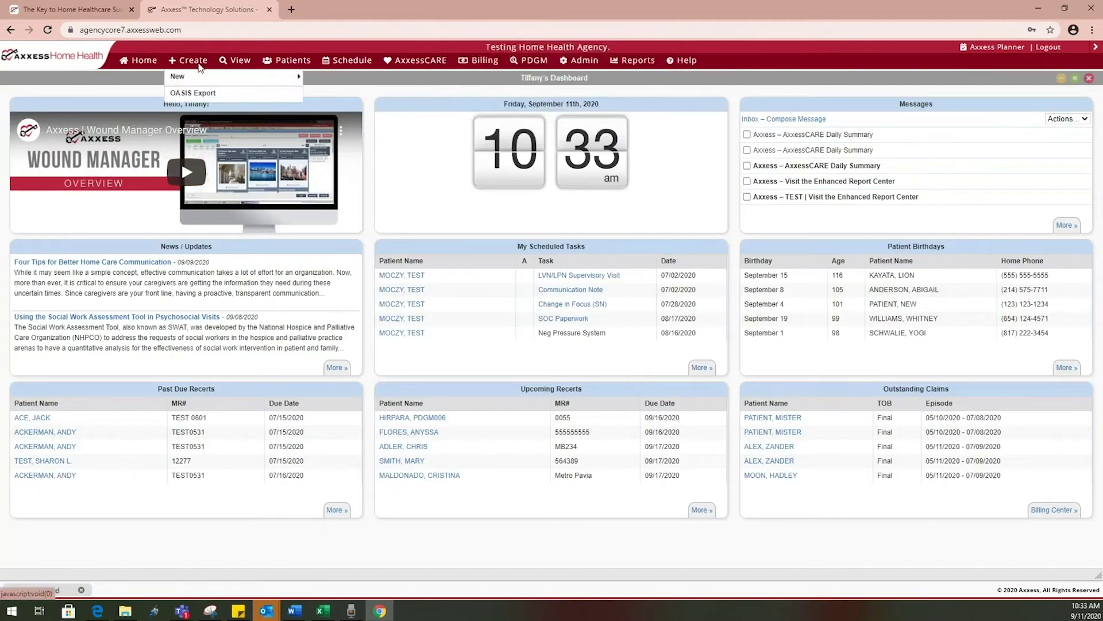
{"action": "mouse_move", "coordinate": [198, 76]}
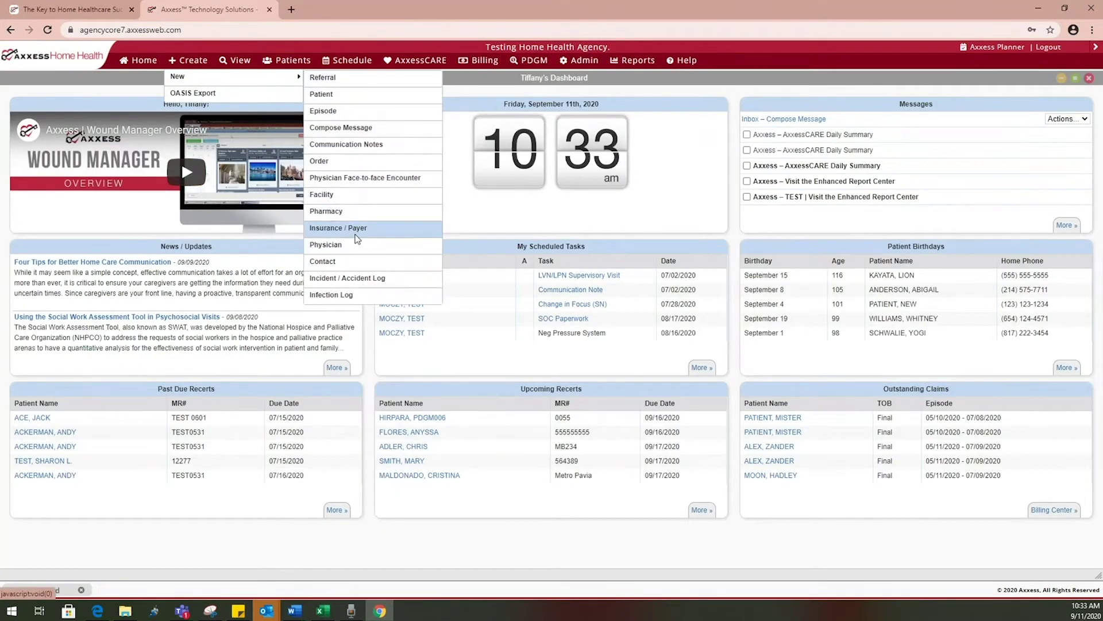
{"action": "left_click", "coordinate": [345, 245]}
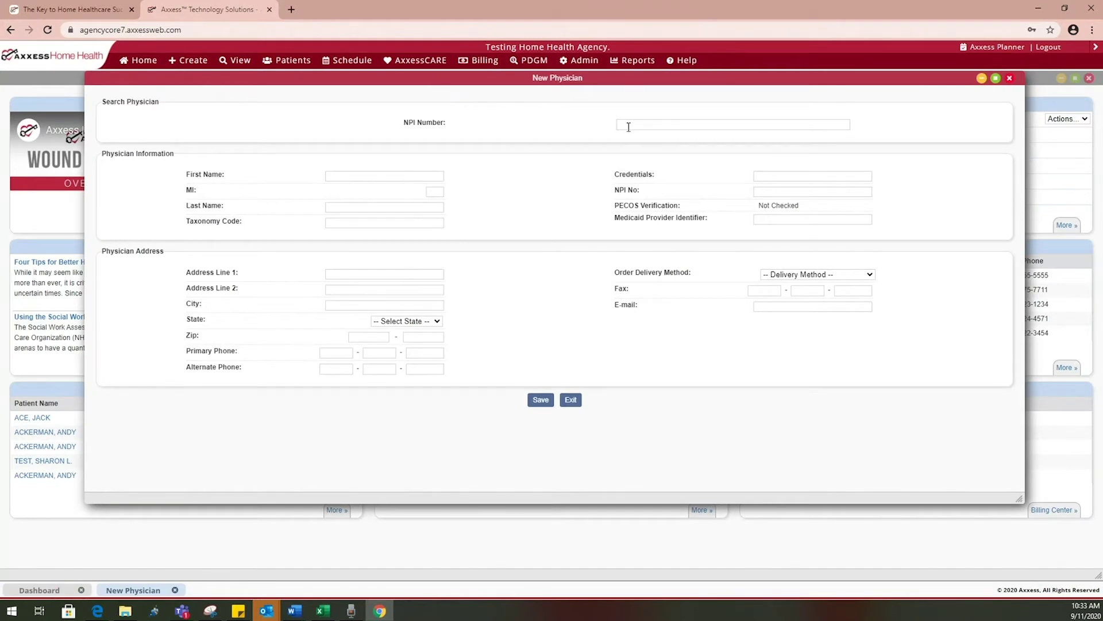
{"action": "type", "text": "1587"}
{"action": "key", "text": "BackSpace"}
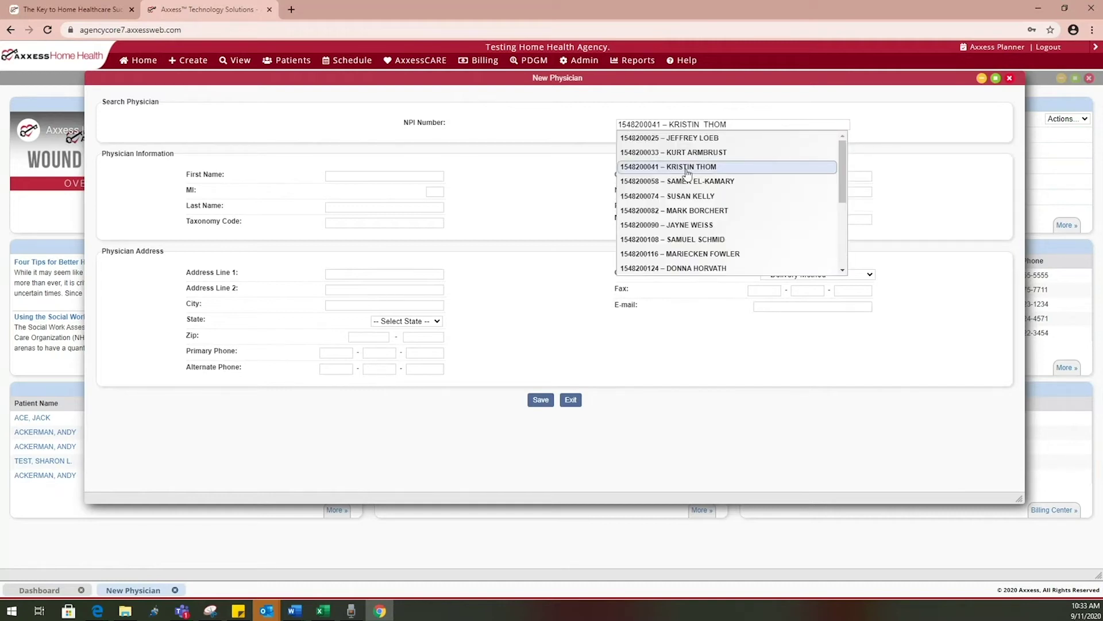
{"action": "left_click", "coordinate": [687, 173]}
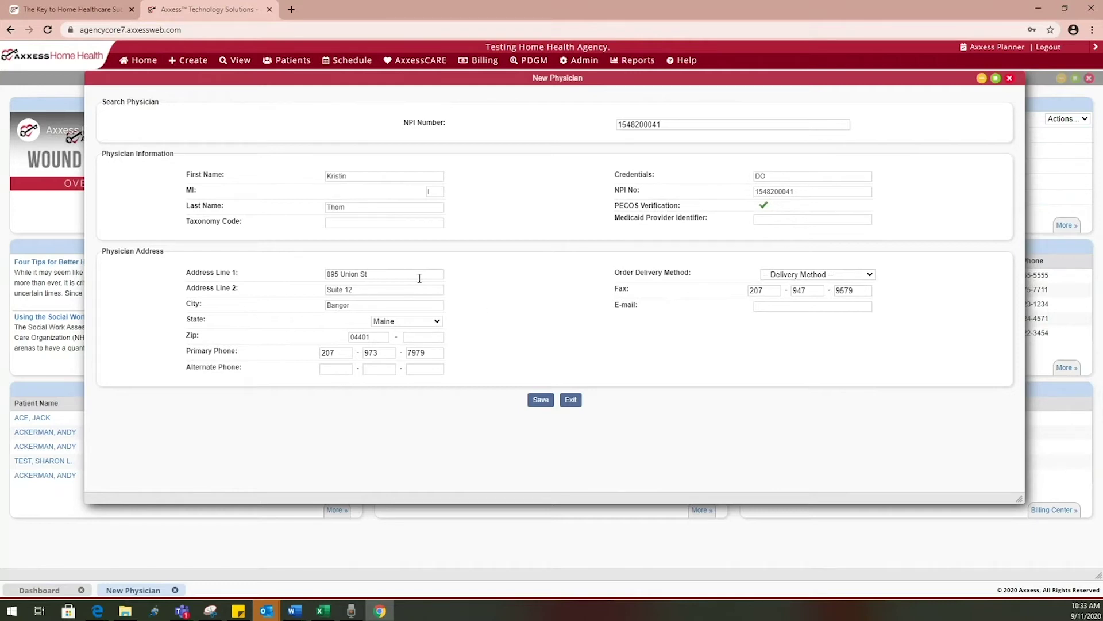
{"action": "key", "text": "BackSpace"}
{"action": "key", "text": "BackSpace"}
{"action": "type", "text": "drive"}
{"action": "left_click", "coordinate": [809, 277]}
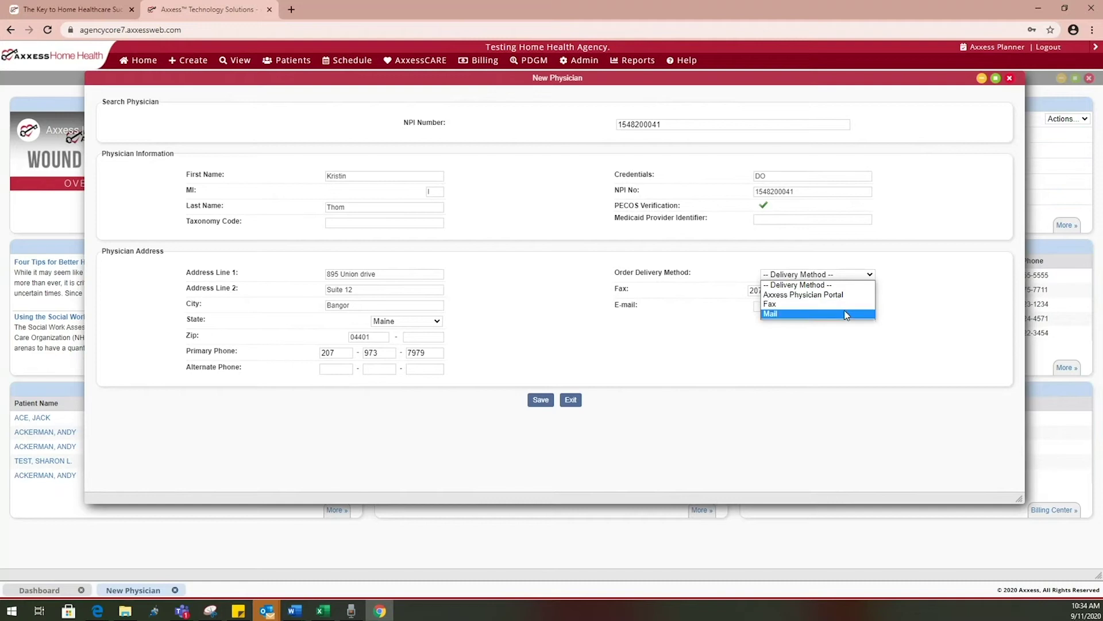
{"action": "left_click", "coordinate": [805, 340]}
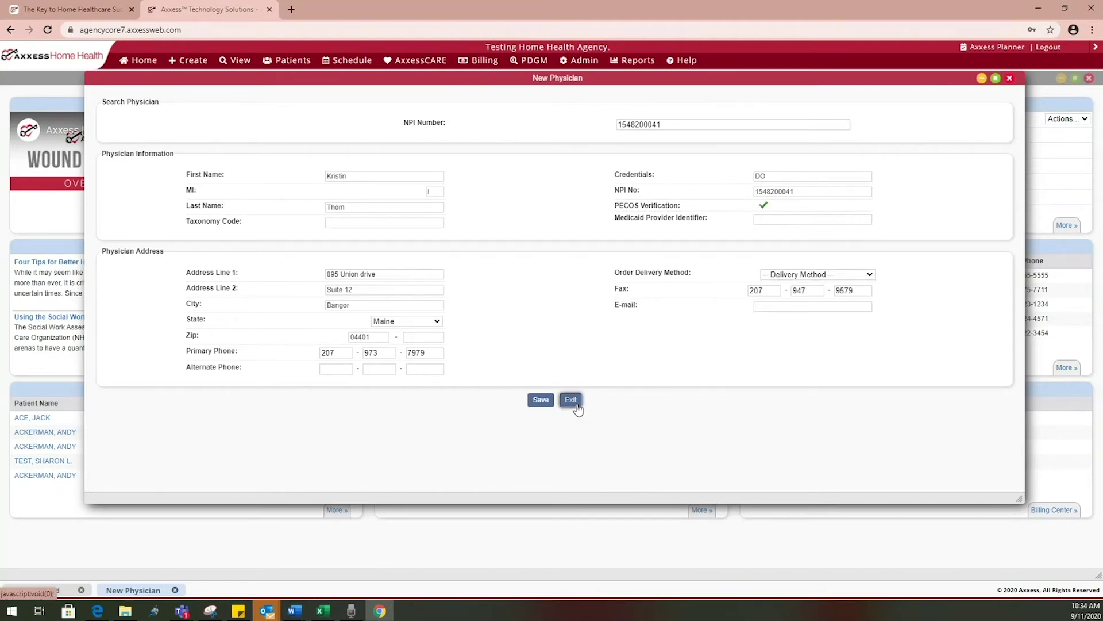
{"action": "left_click", "coordinate": [570, 400]}
{"action": "mouse_move", "coordinate": [202, 74]}
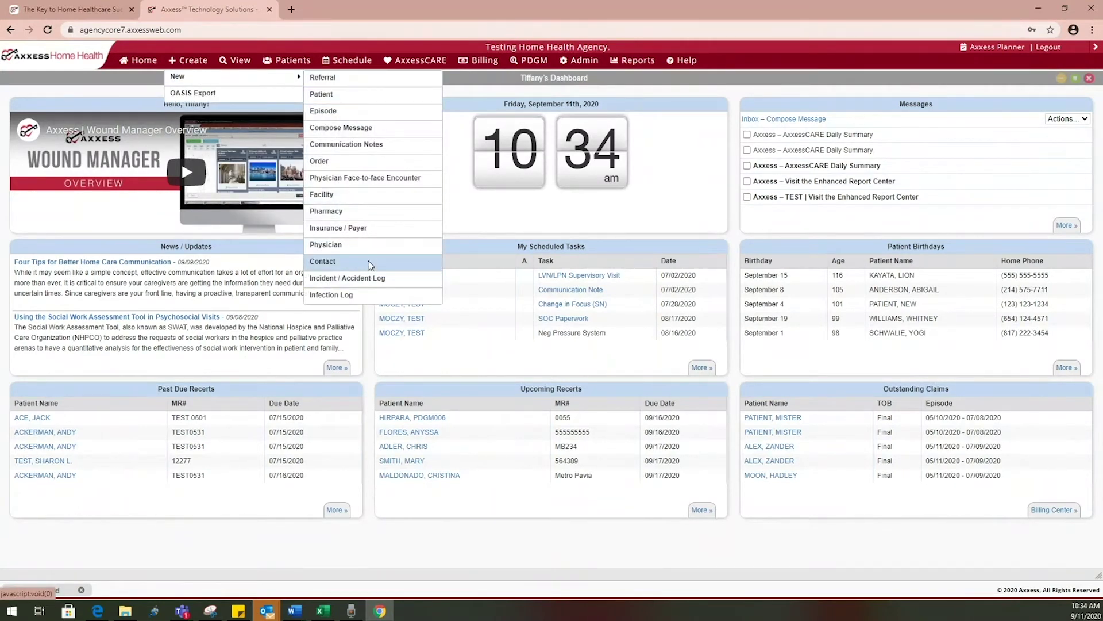
{"action": "left_click", "coordinate": [371, 265]}
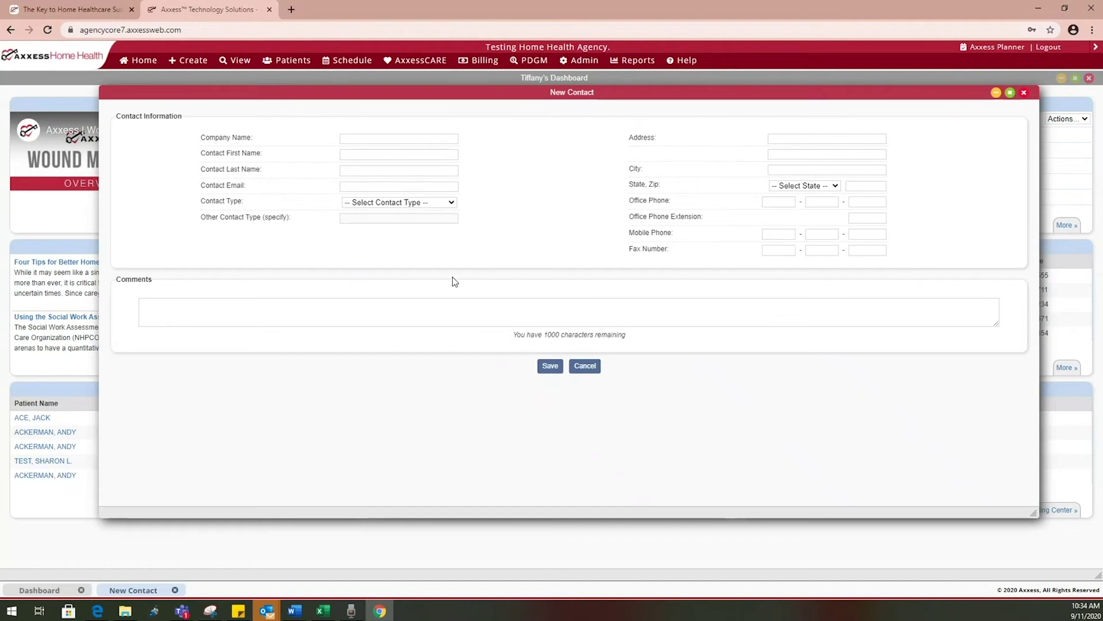
{"action": "left_click", "coordinate": [584, 366]}
{"action": "left_click", "coordinate": [188, 60]}
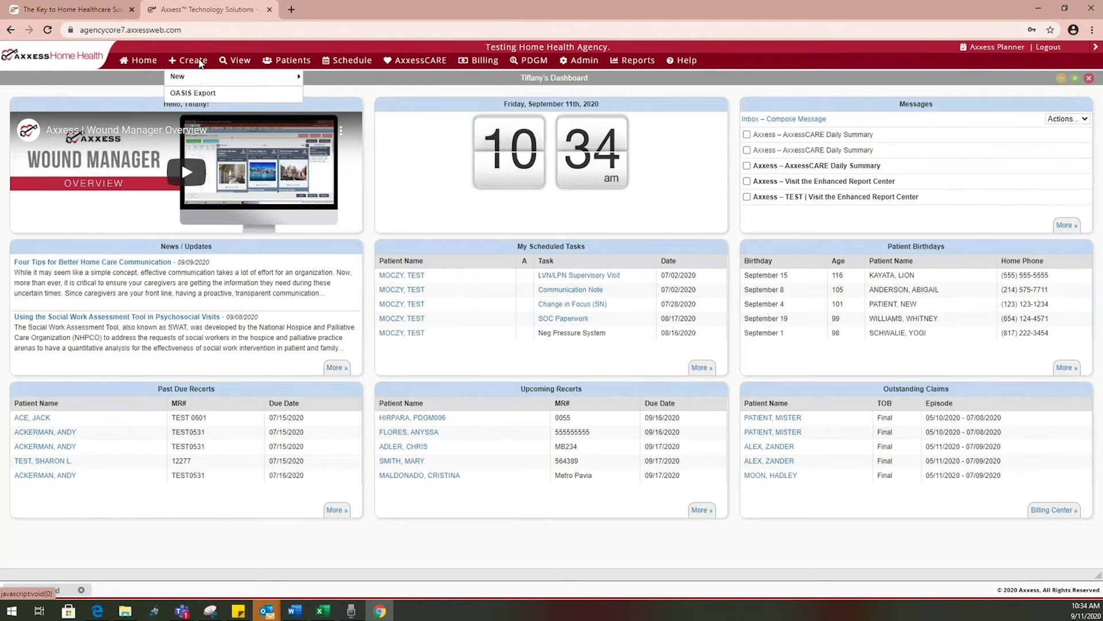
Open Create > OASIS Export listing Location 2 assessments dated 7/14/2020 to 9/11/2020
{"action": "mouse_move", "coordinate": [202, 77]}
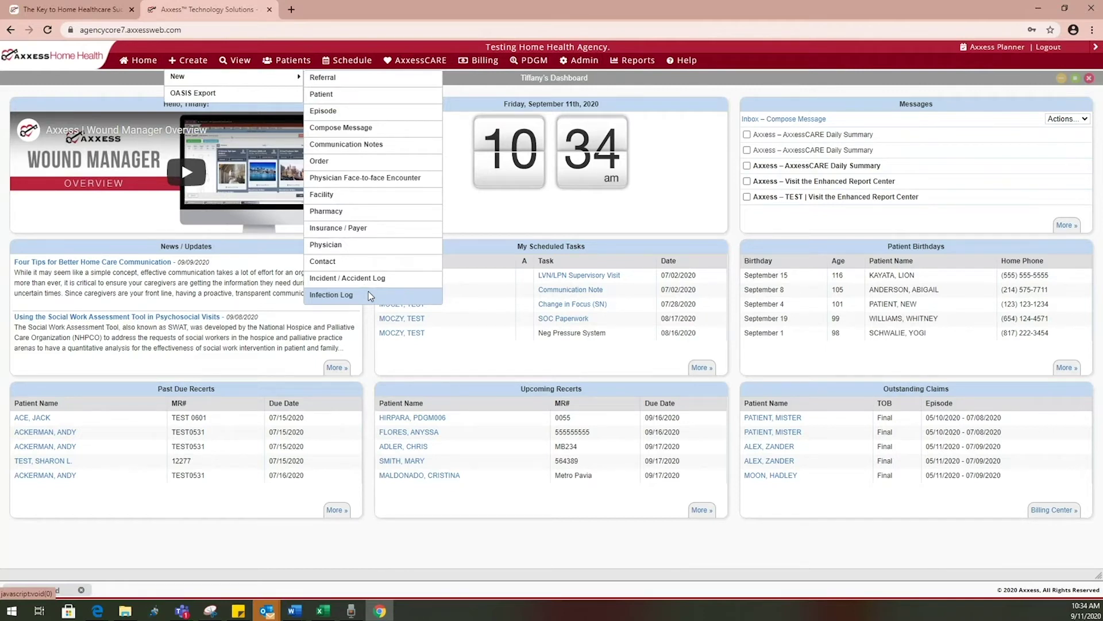
{"action": "left_click", "coordinate": [203, 94]}
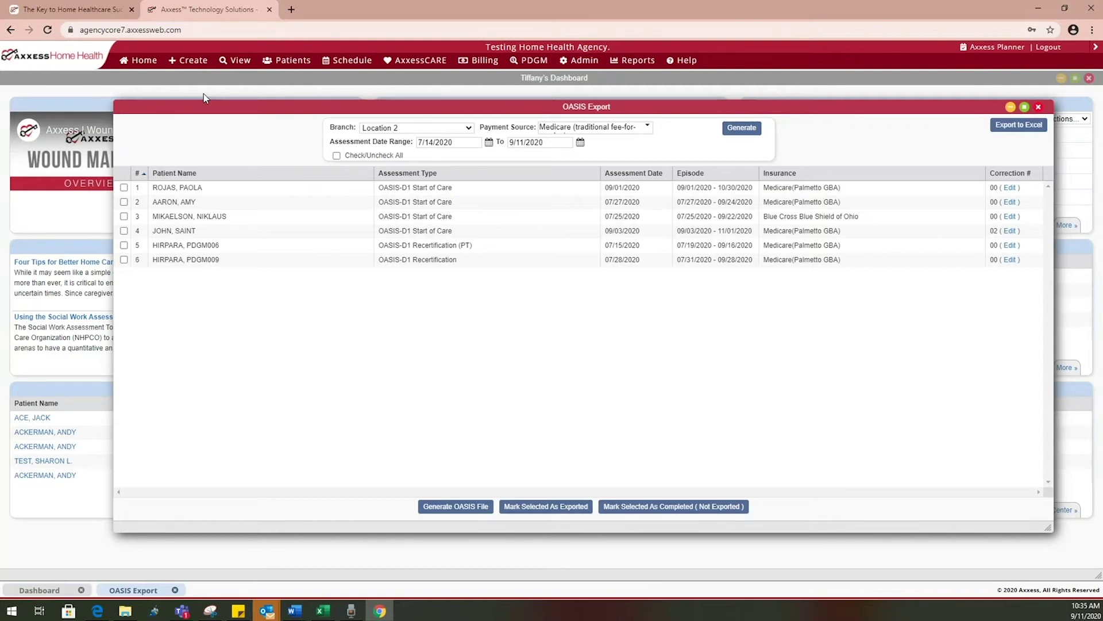
Close the OASIS Export window and show the View > Lists submenu
{"action": "left_click", "coordinate": [1038, 107]}
{"action": "mouse_move", "coordinate": [236, 61]}
{"action": "mouse_move", "coordinate": [234, 80]}
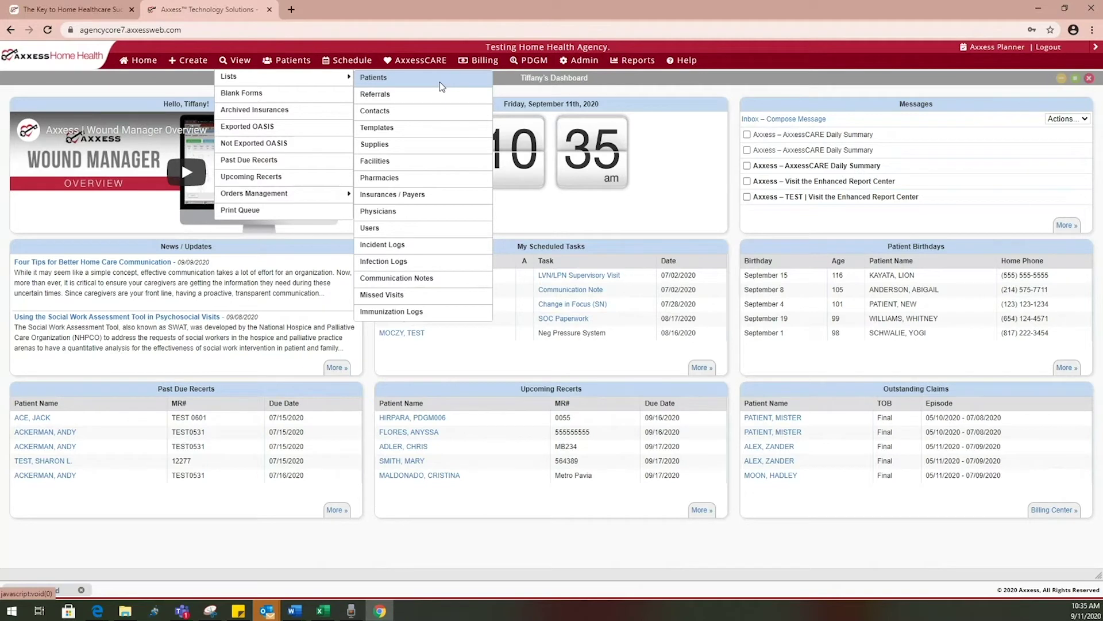
Open View > Lists > Templates and maximize the template list
{"action": "left_click", "coordinate": [449, 130]}
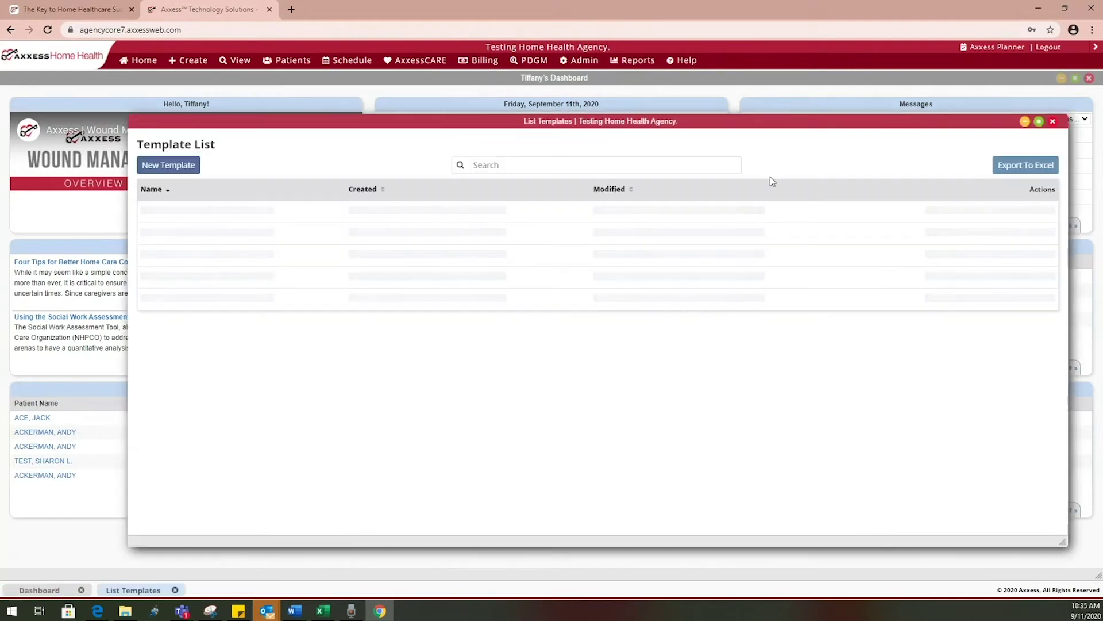
{"action": "left_click", "coordinate": [1039, 122]}
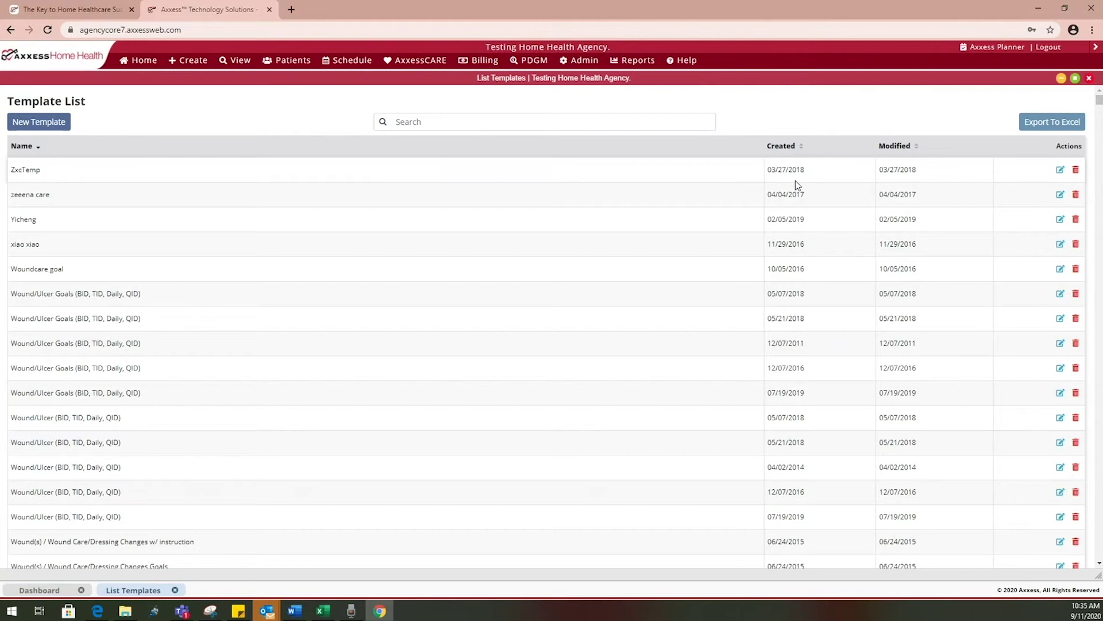
{"action": "scroll", "coordinate": [758, 266], "scroll_direction": "down", "scroll_amount": 3}
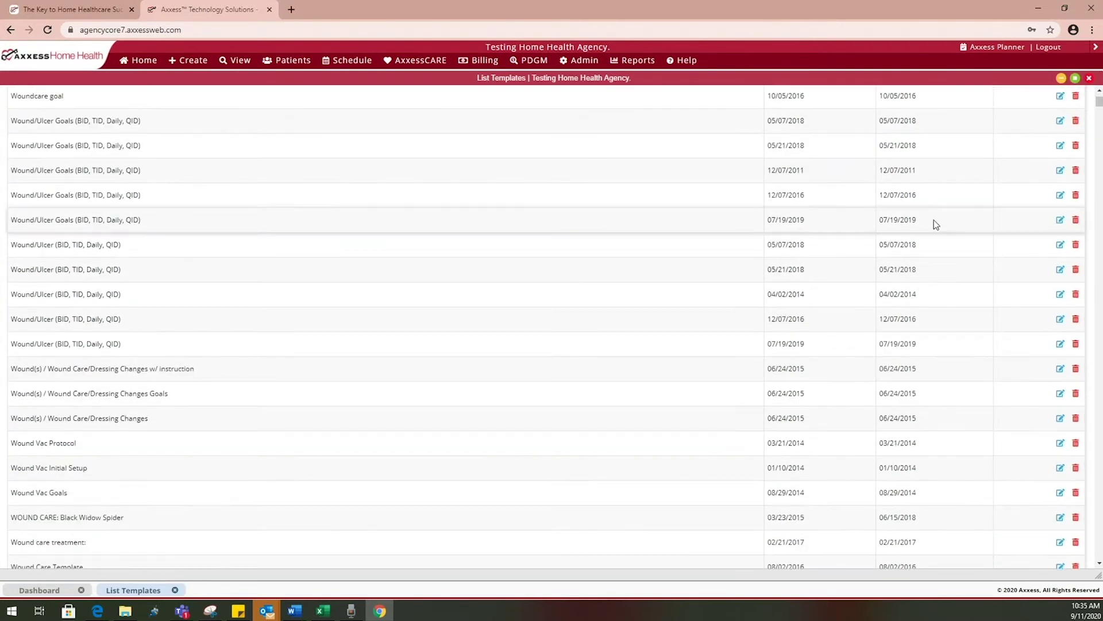
Open the Wound/Ulcer Goals (BID, TID, Daily, QID) template, inspect its text, and exit without saving
{"action": "left_click", "coordinate": [1060, 196]}
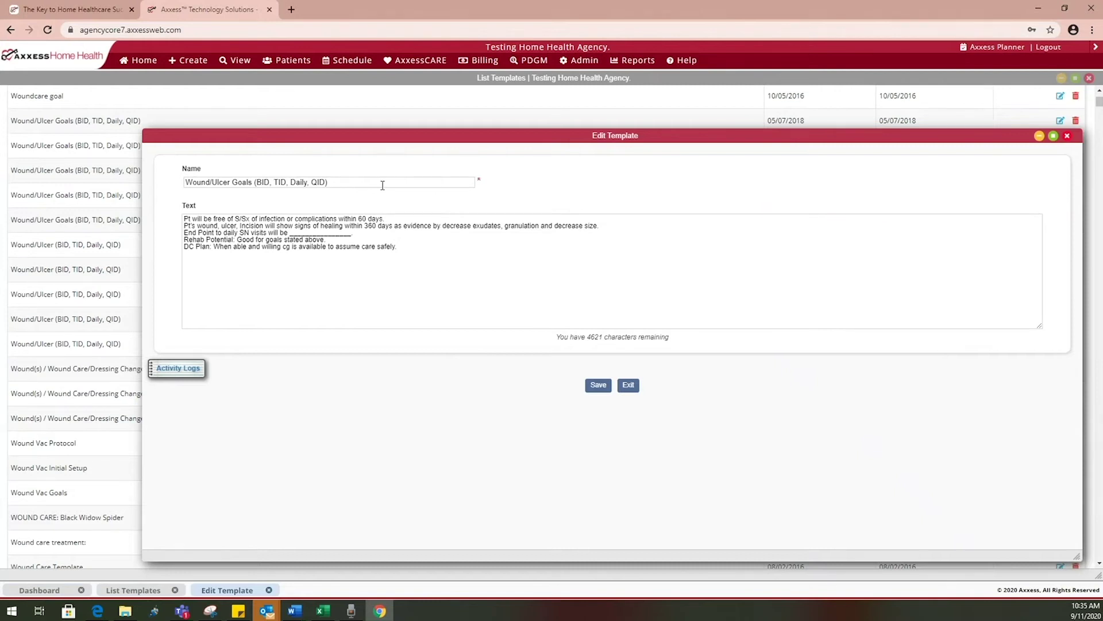
{"action": "left_click_drag", "start_coordinate": [385, 246], "coordinate": [179, 220]}
{"action": "left_click", "coordinate": [358, 282]}
{"action": "left_click", "coordinate": [628, 385]}
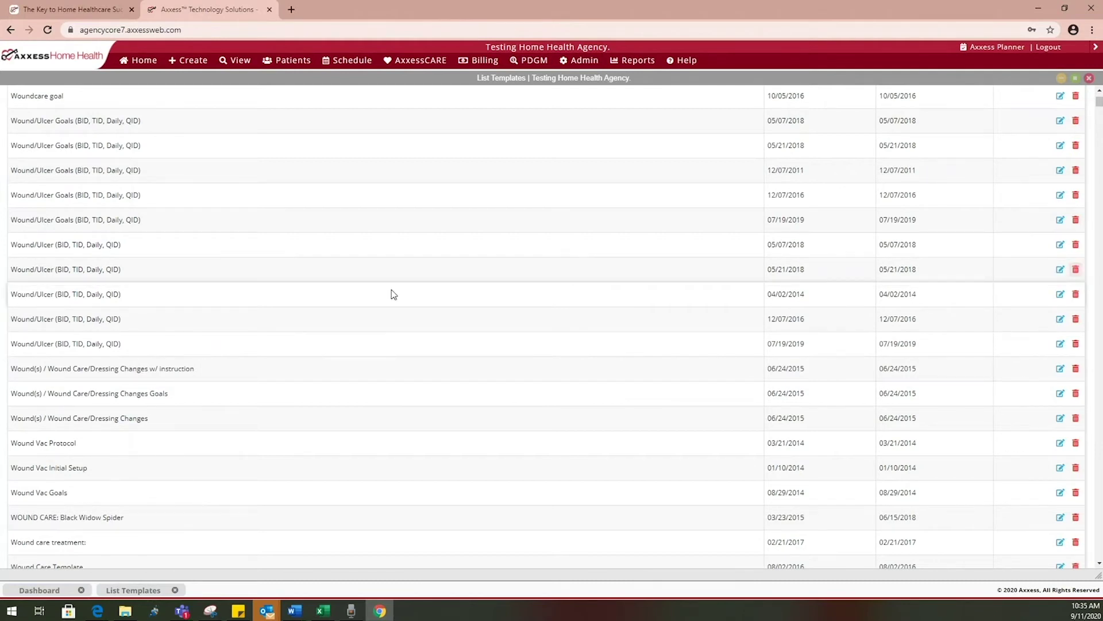
{"action": "scroll", "coordinate": [345, 302], "scroll_direction": "up", "scroll_amount": 3}
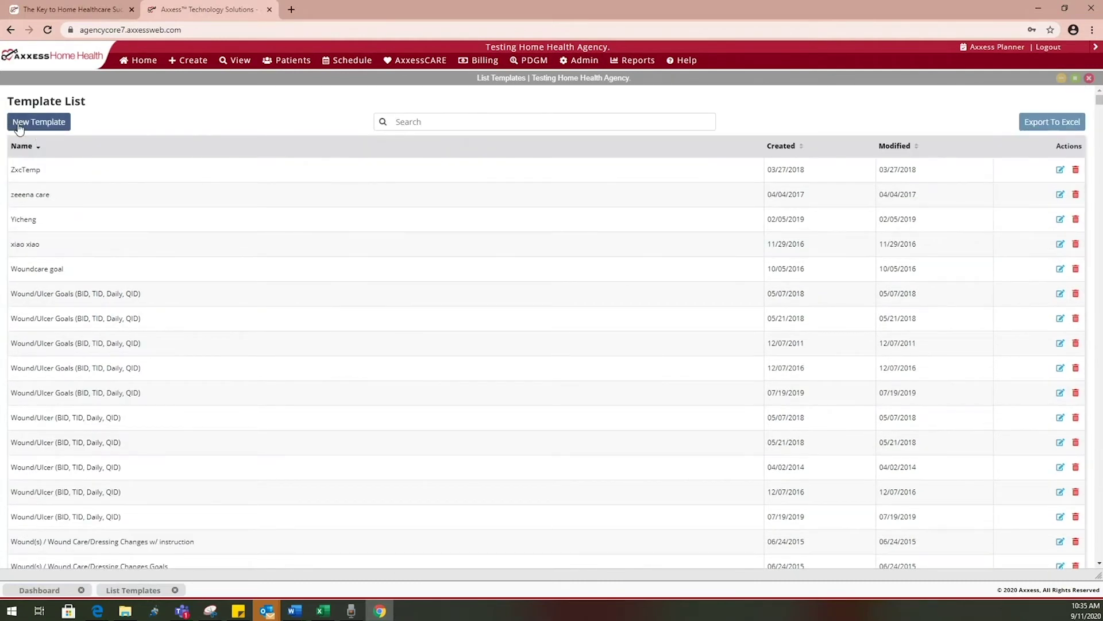
{"action": "left_click", "coordinate": [19, 123]}
{"action": "left_click", "coordinate": [260, 197]}
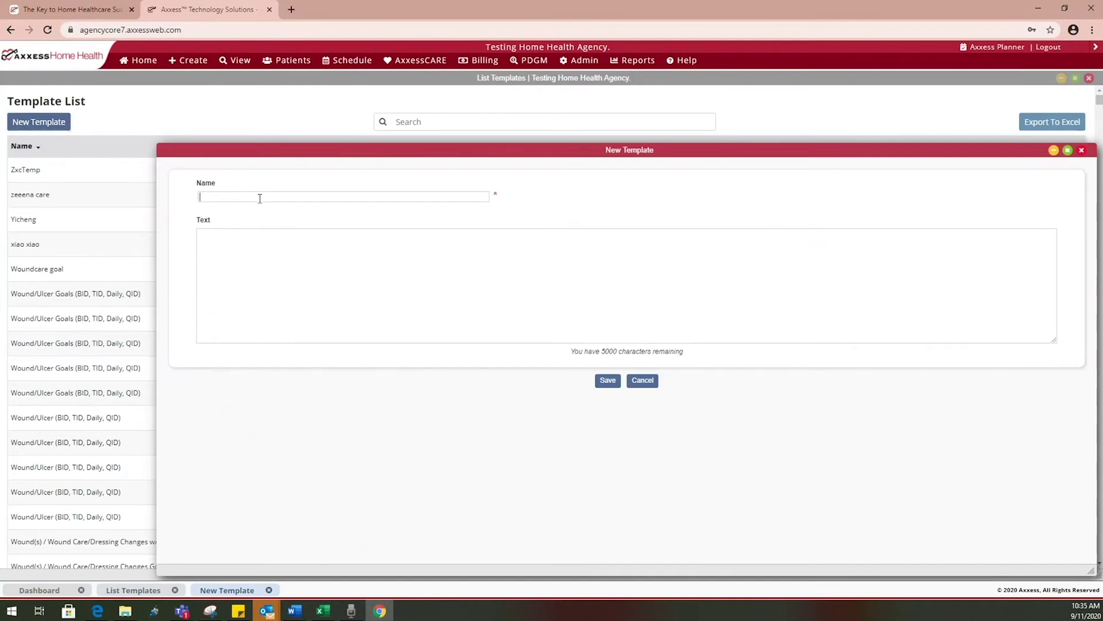
{"action": "type", "text": "TEST"}
{"action": "key", "text": "Tab"}
{"action": "type", "text": "TEST AGE*"}
{"action": "left_click", "coordinate": [652, 382]}
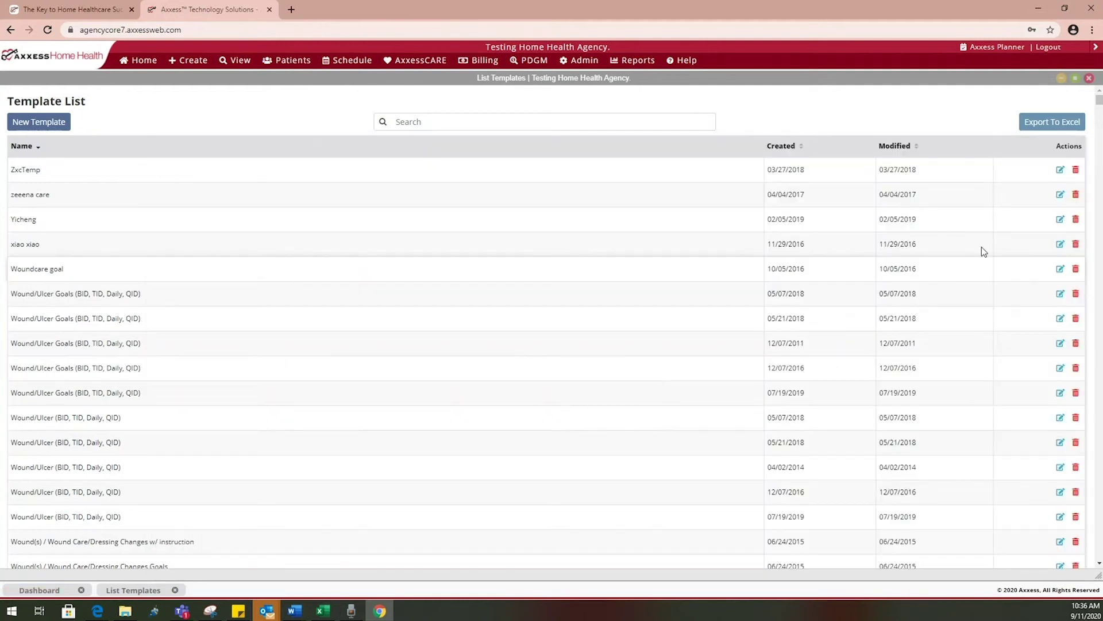
Close the template list and open View > Lists > Supplies
{"action": "left_click", "coordinate": [1089, 78]}
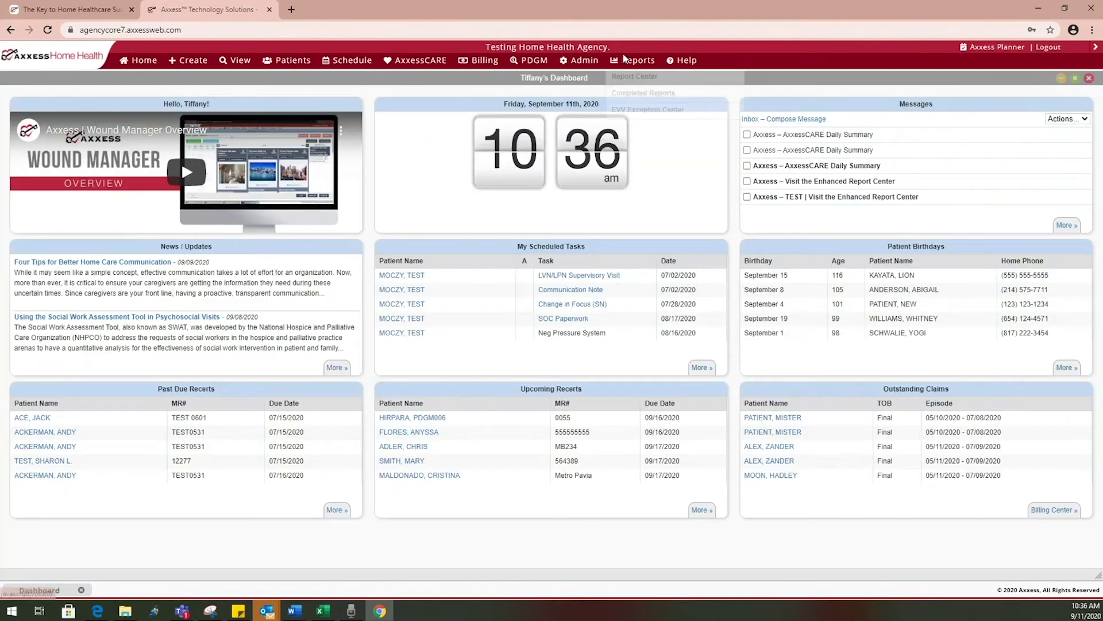
{"action": "mouse_move", "coordinate": [251, 57]}
{"action": "mouse_move", "coordinate": [236, 76]}
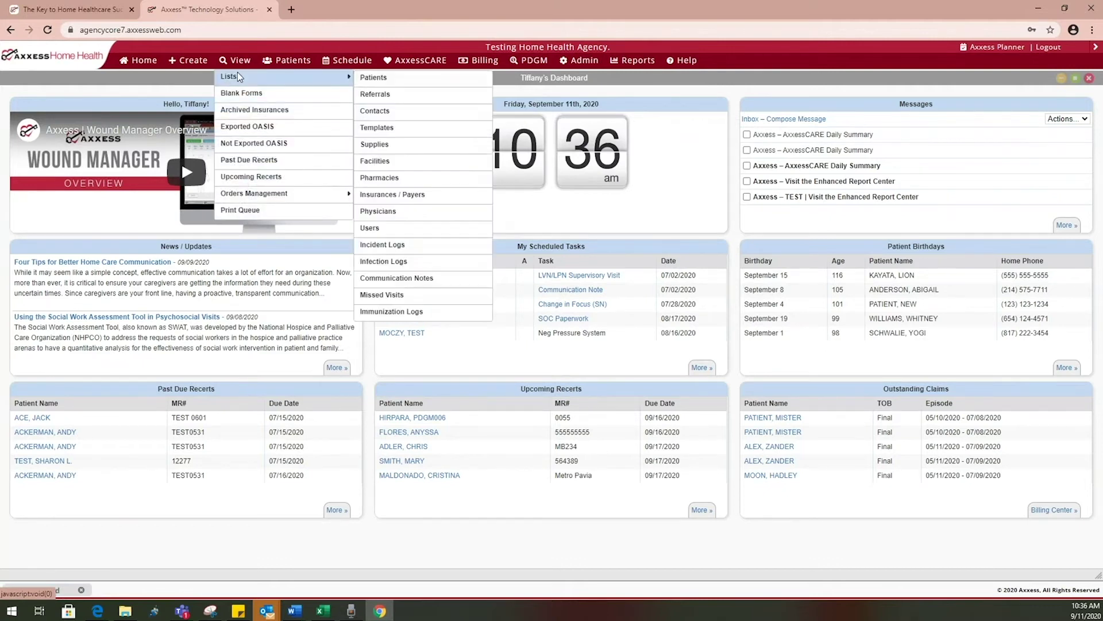
{"action": "left_click", "coordinate": [398, 152]}
Scroll the supply list and open the L6955 above-elbow prosthesis for editing
{"action": "scroll", "coordinate": [721, 206], "scroll_direction": "down", "scroll_amount": 6}
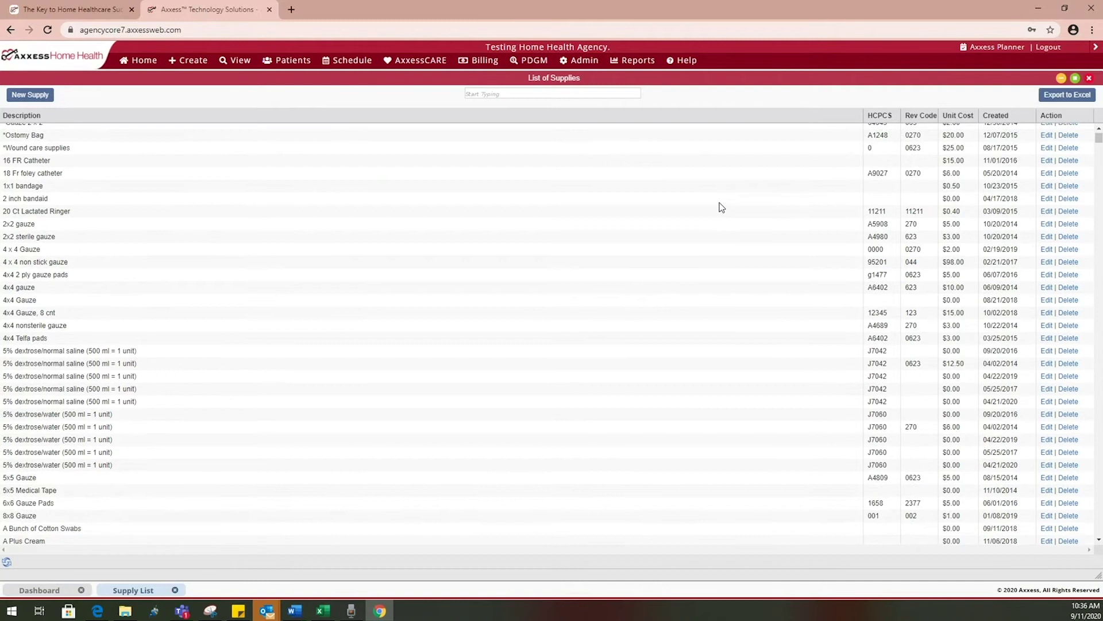
{"action": "scroll", "coordinate": [428, 358], "scroll_direction": "down", "scroll_amount": 1}
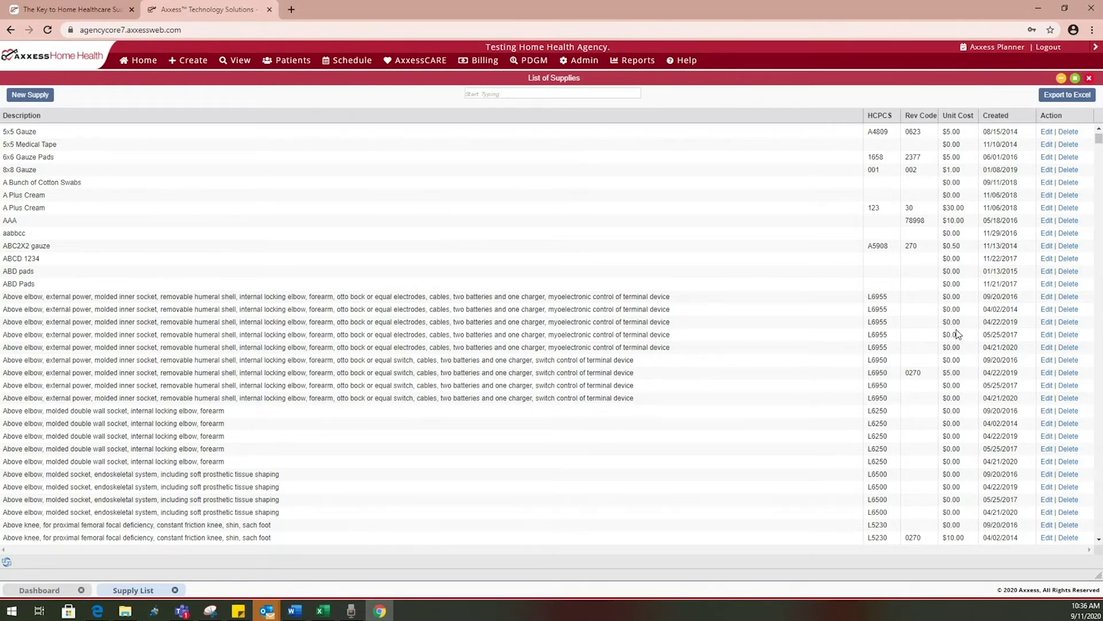
{"action": "left_click", "coordinate": [1050, 326]}
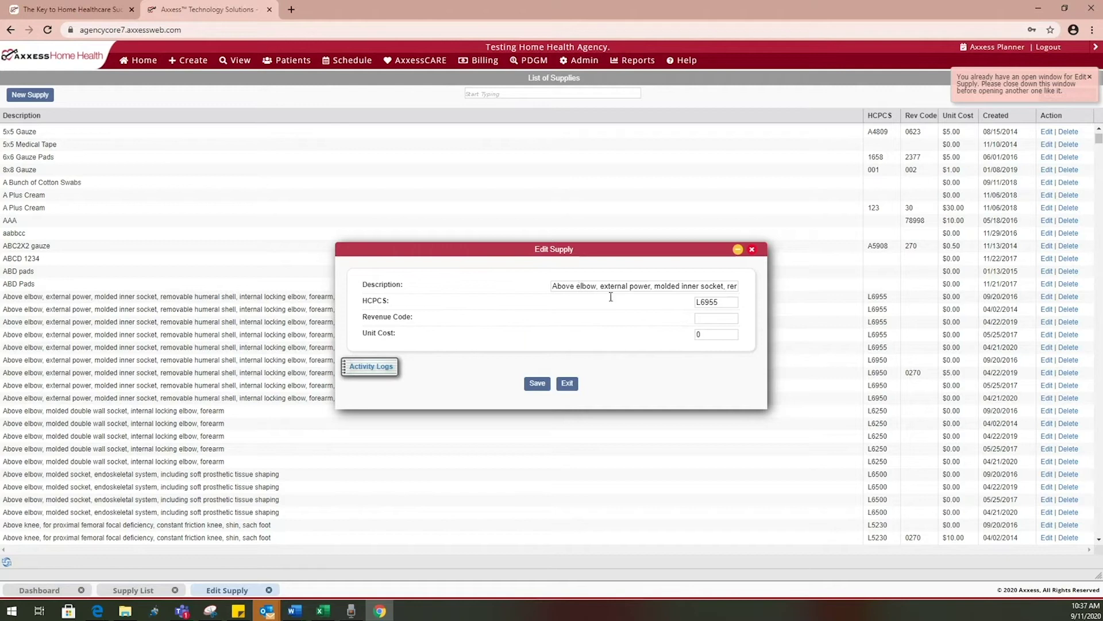
Give the L6955 supply revenue code 0270 and unit cost 1.50, save it, and dismiss the confirmation
{"action": "left_click", "coordinate": [703, 318]}
{"action": "type", "text": "02"}
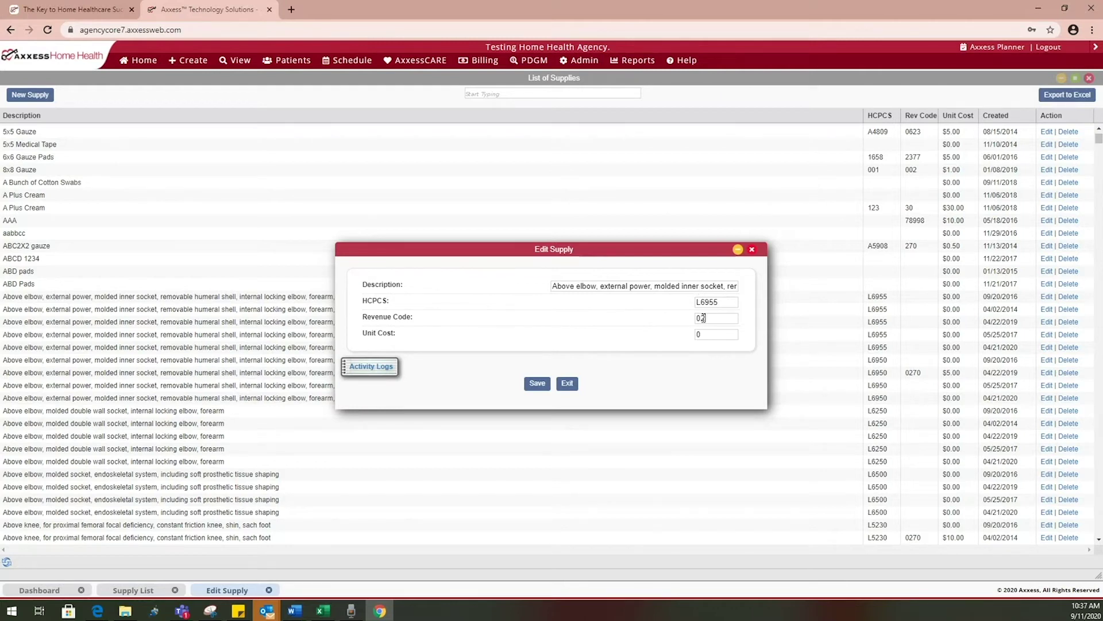
{"action": "type", "text": "70"}
{"action": "left_click", "coordinate": [724, 332]}
{"action": "type", "text": "1.50"}
{"action": "left_click", "coordinate": [538, 385]}
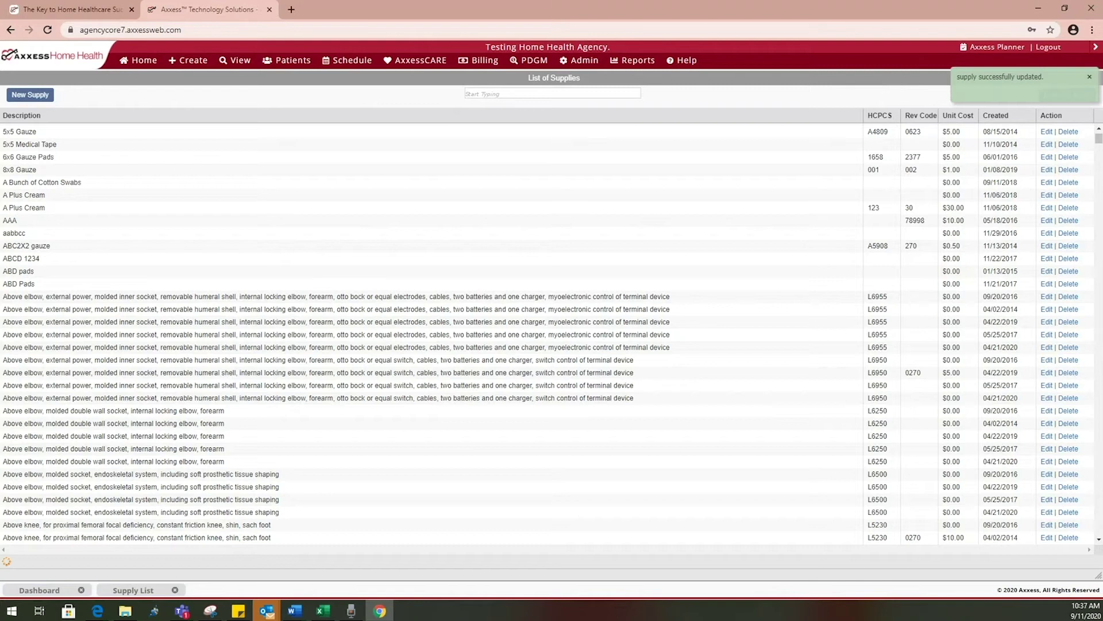
{"action": "left_click", "coordinate": [1091, 79]}
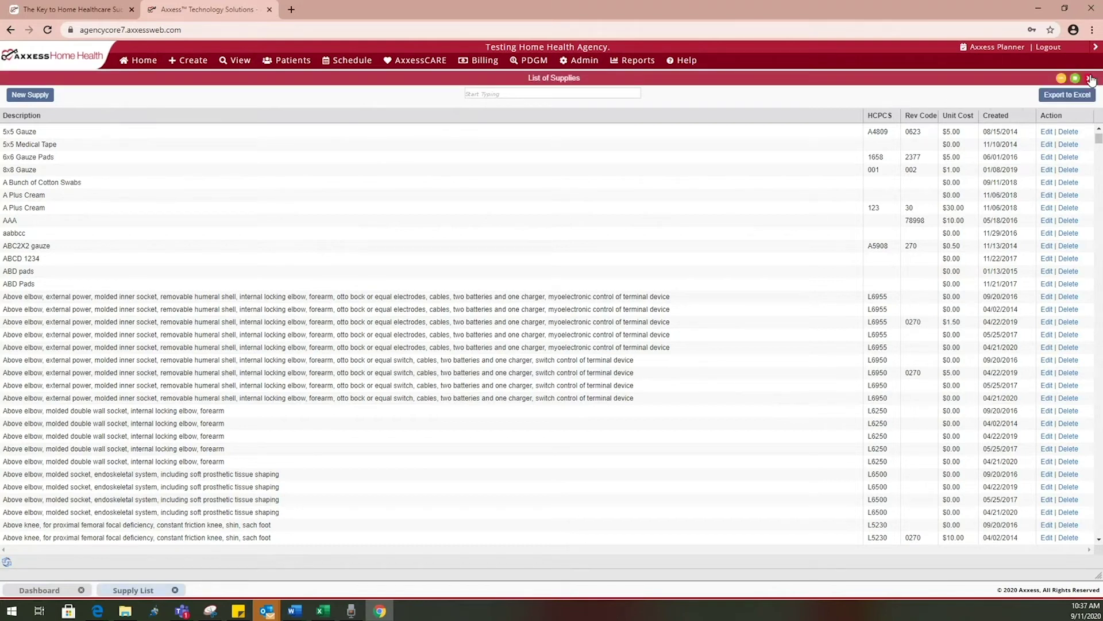
Close the List of Supplies window and bring up the View menu options
{"action": "left_click", "coordinate": [1090, 80]}
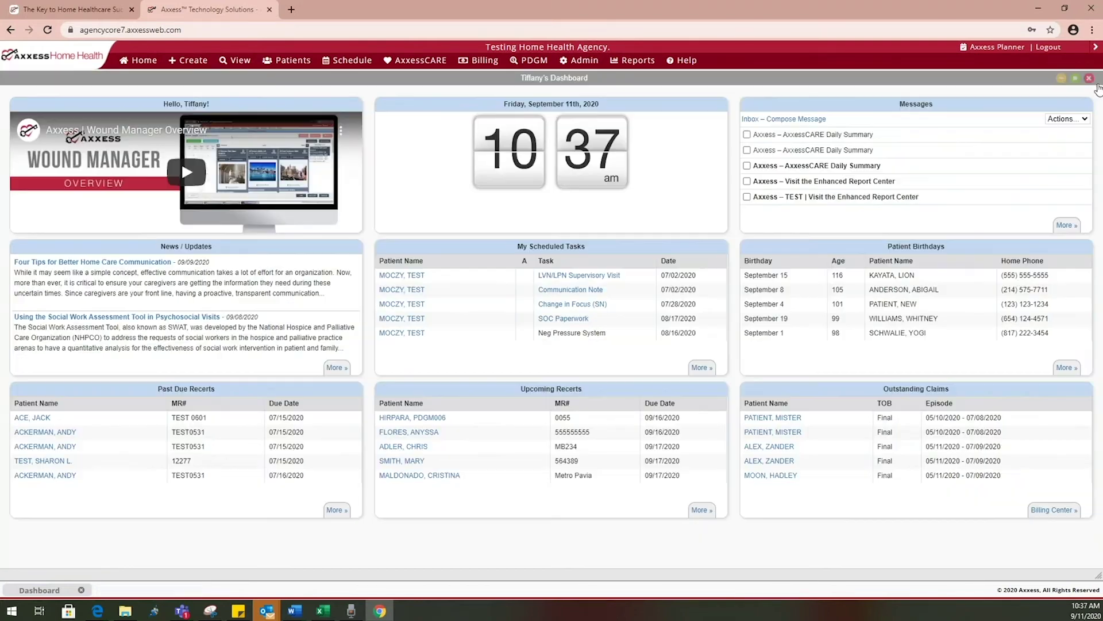
{"action": "left_click", "coordinate": [232, 62]}
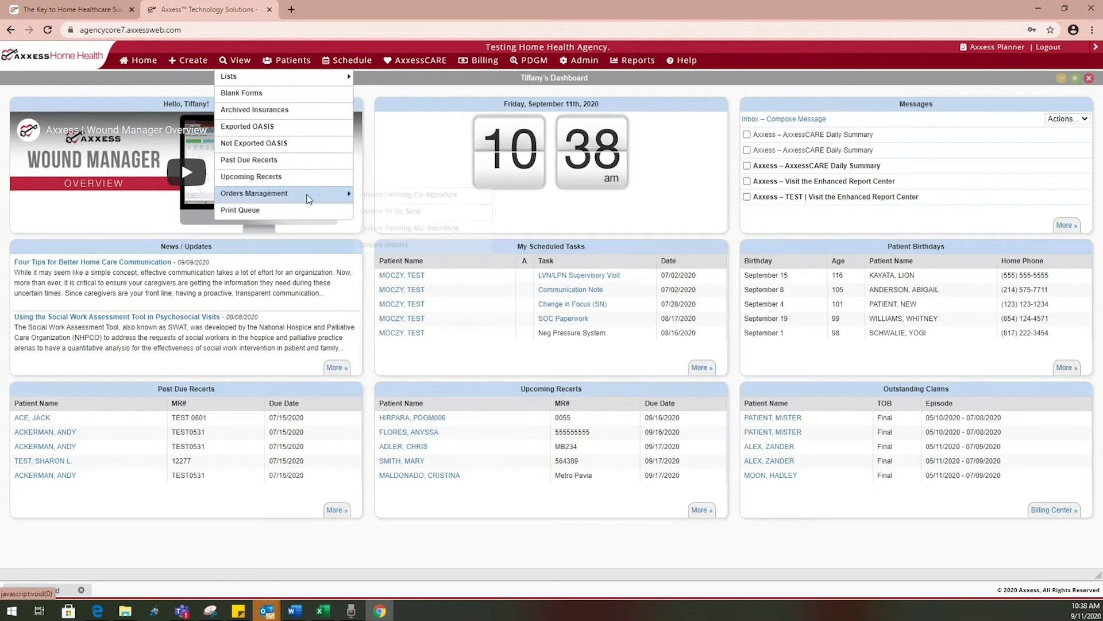
Open the Print Queue, listing 17 items dated 9/4/2020–9/11/2020
{"action": "mouse_move", "coordinate": [309, 198]}
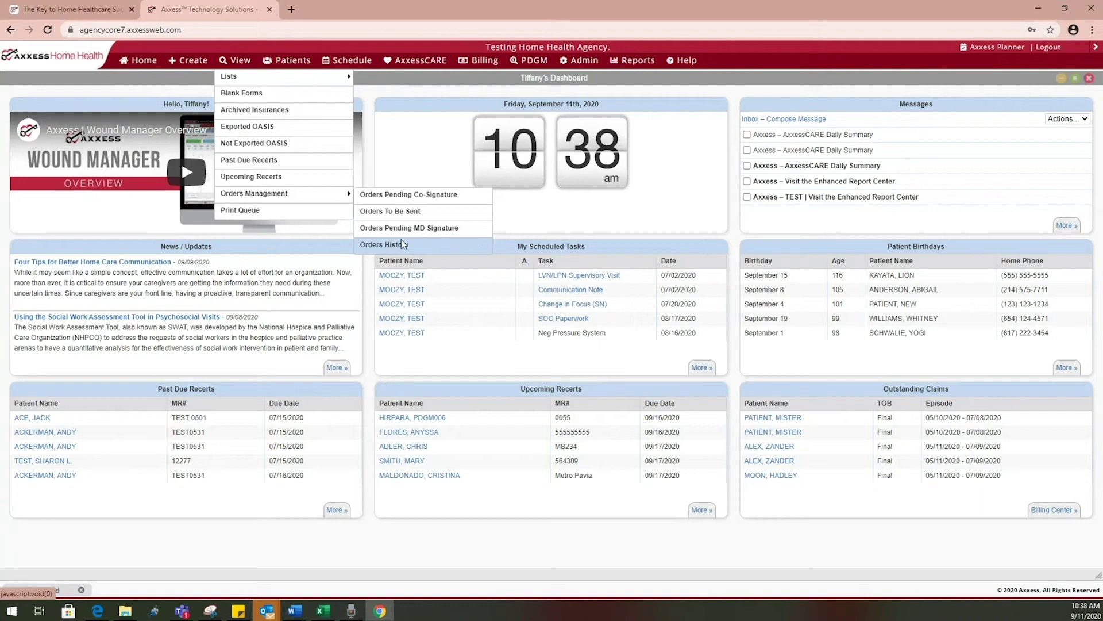
{"action": "left_click", "coordinate": [343, 217]}
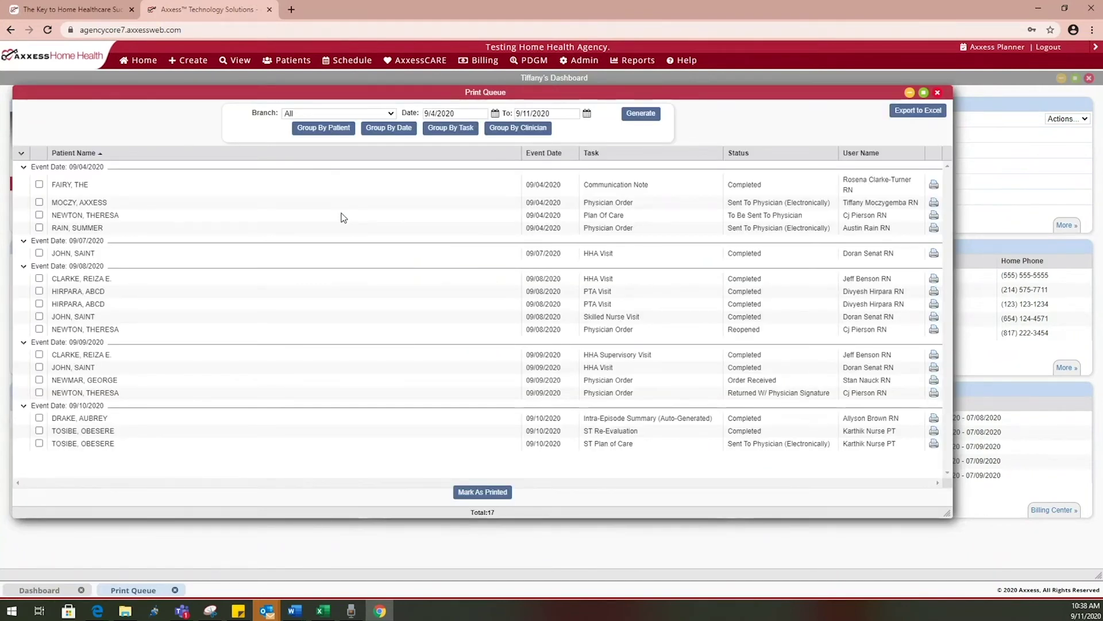
Tick the 09/04/2020 physician order and communication note entries, then close the Print Queue
{"action": "left_click", "coordinate": [39, 202]}
{"action": "left_click", "coordinate": [41, 184]}
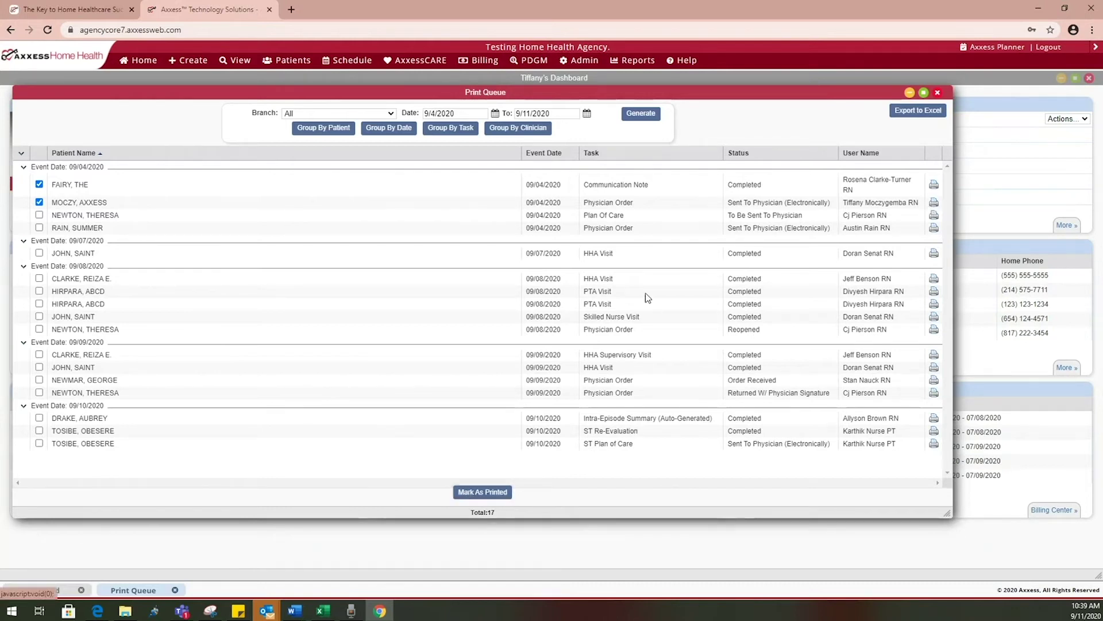
{"action": "left_click", "coordinate": [937, 94]}
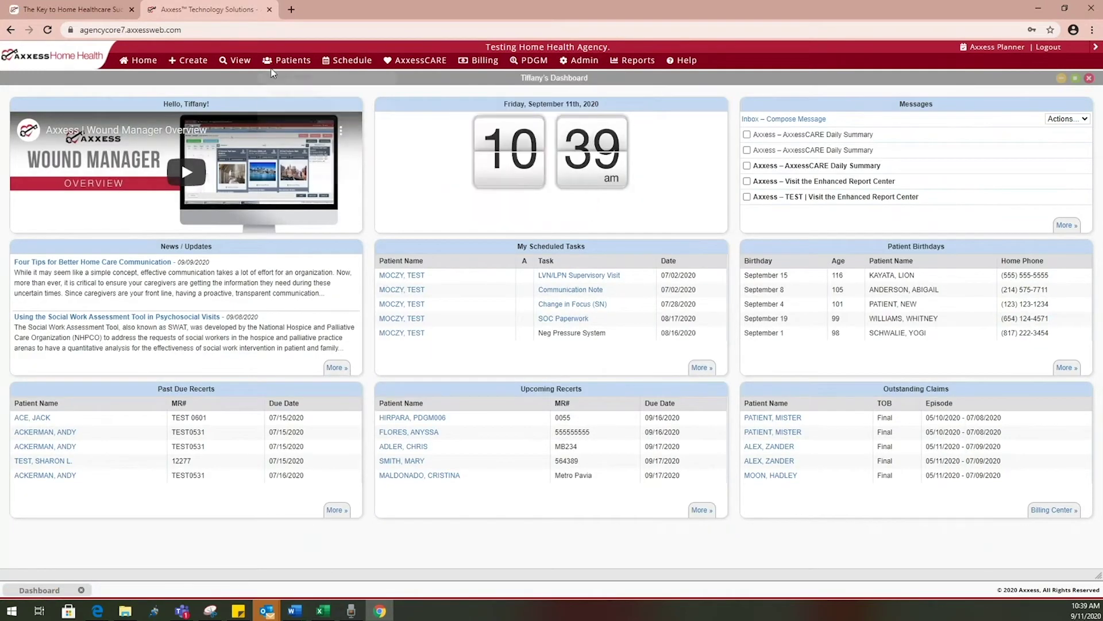
Review the Patients menu items, then the Schedule menu options such as pending co-signature notes
{"action": "mouse_move", "coordinate": [290, 62]}
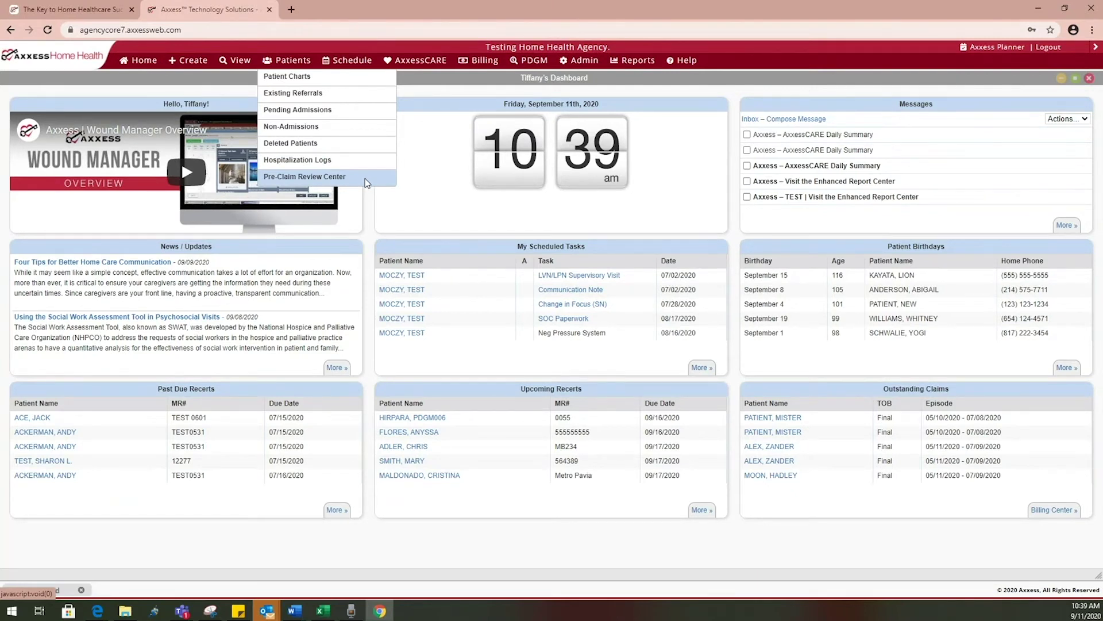
{"action": "mouse_move", "coordinate": [347, 60]}
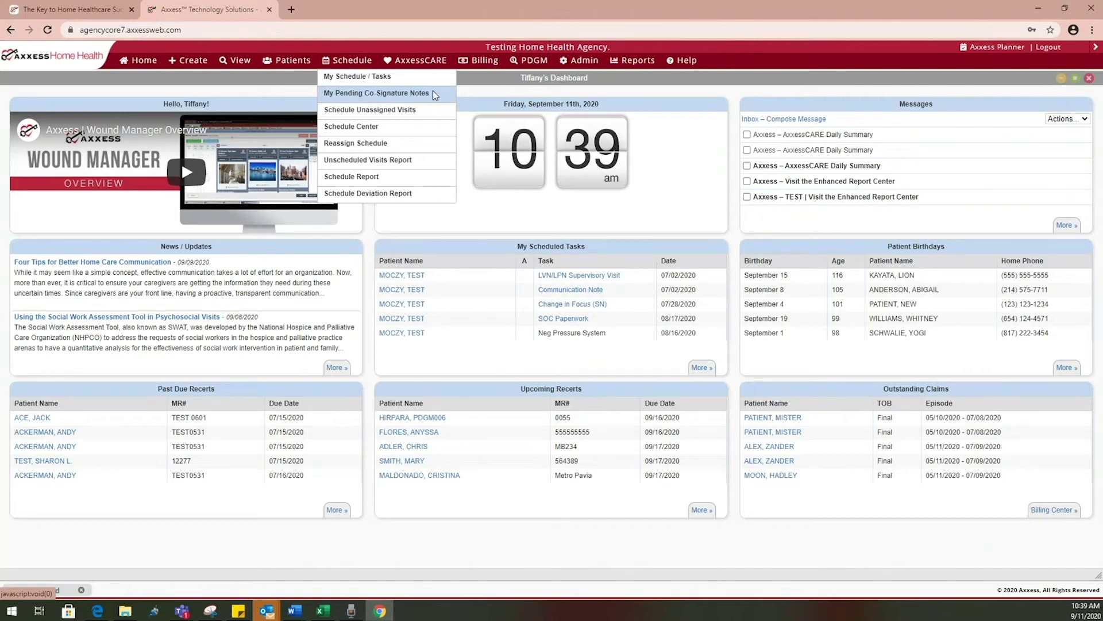
{"action": "left_click", "coordinate": [437, 95]}
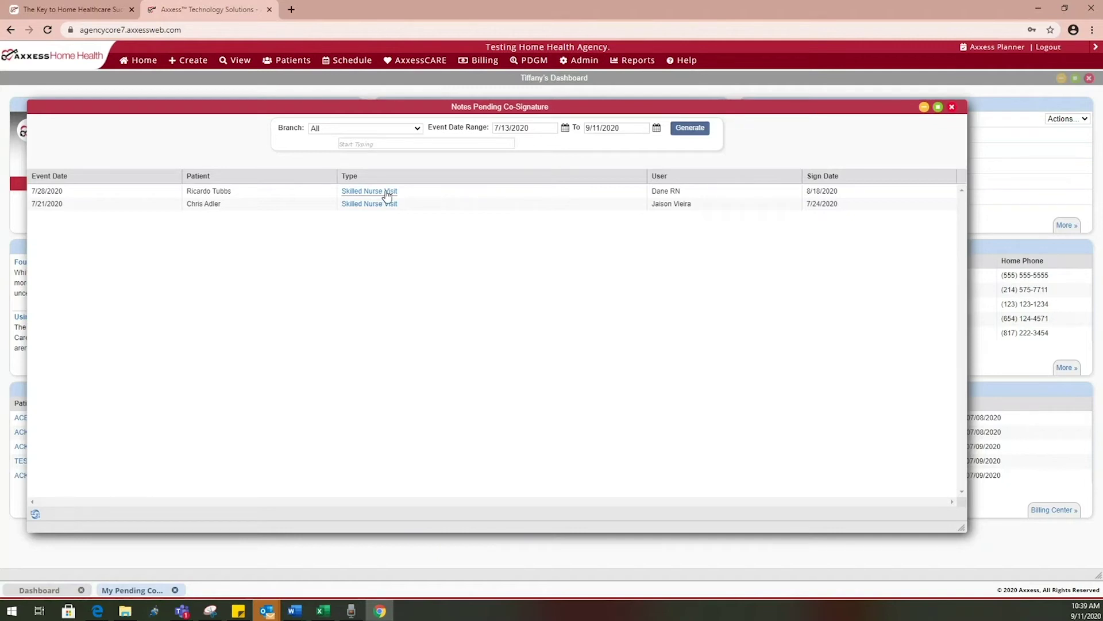
{"action": "left_click", "coordinate": [952, 109]}
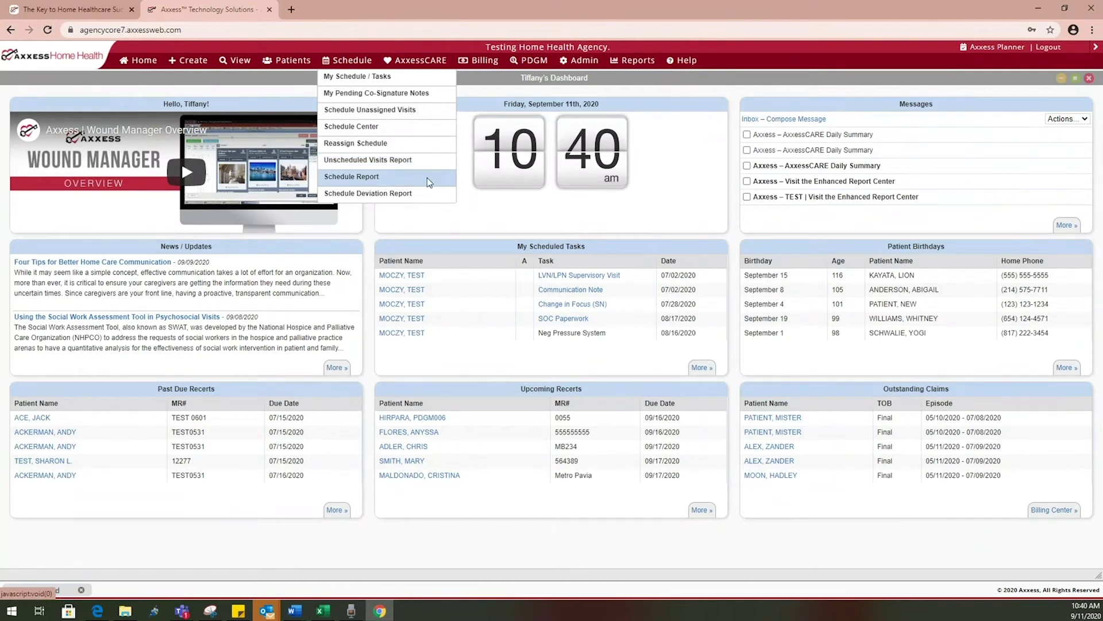
Open the Schedule Report full-screen and include every visit status
{"action": "left_click", "coordinate": [426, 178]}
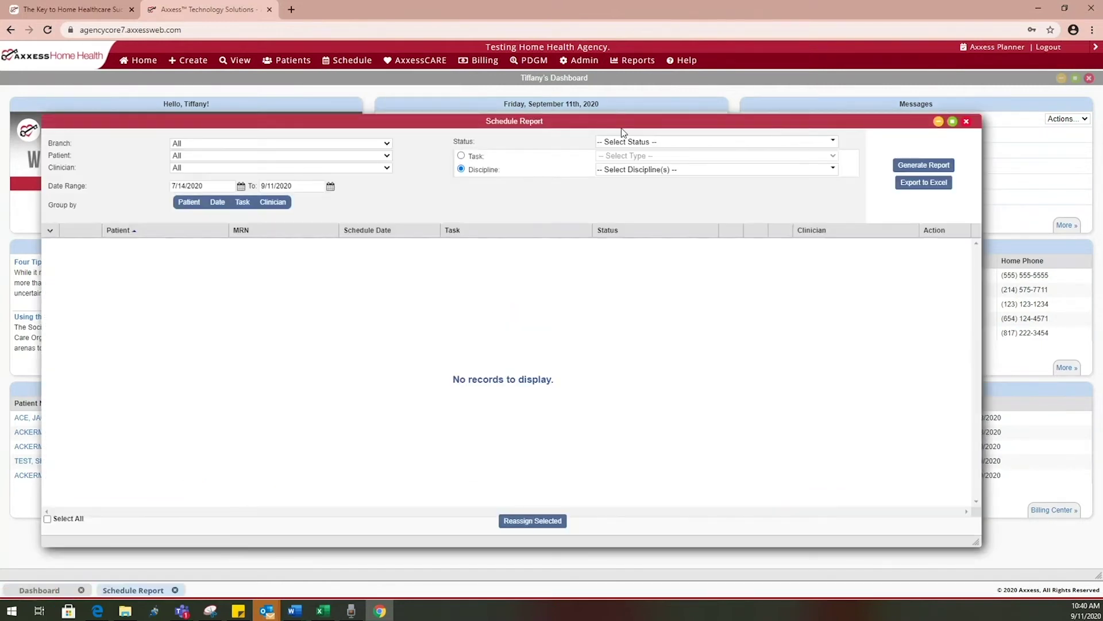
{"action": "left_click", "coordinate": [952, 121]}
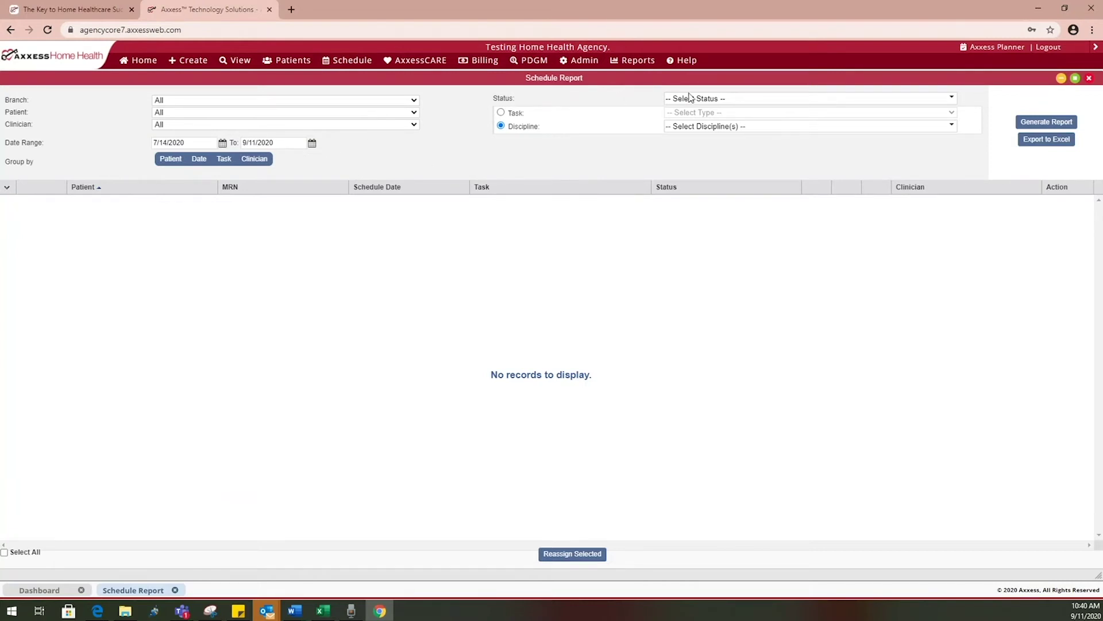
{"action": "left_click", "coordinate": [701, 98]}
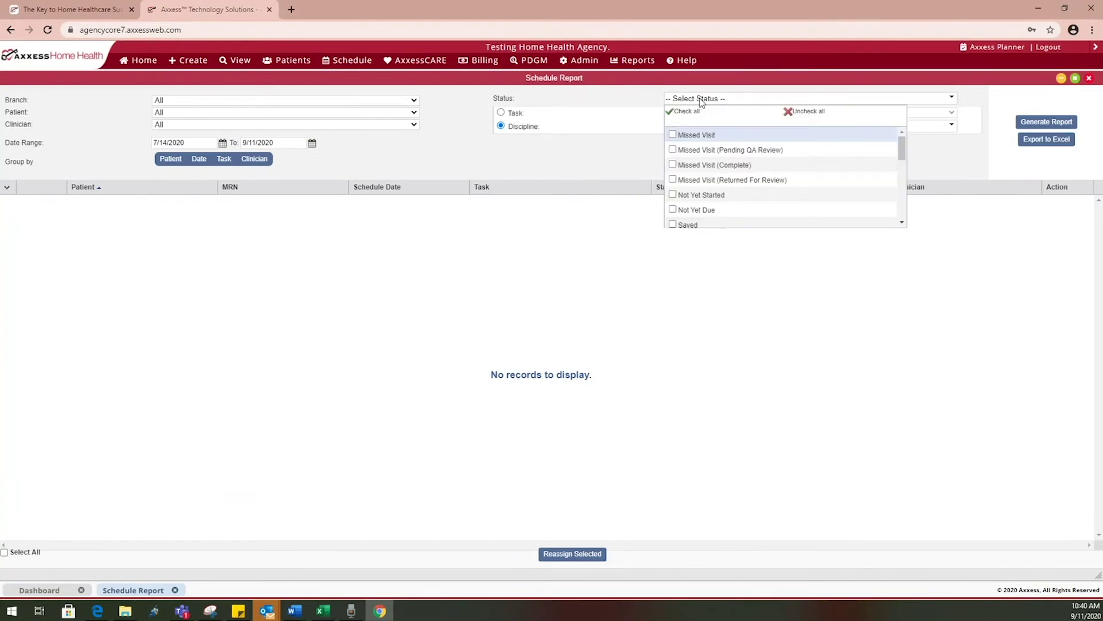
{"action": "left_click", "coordinate": [680, 136]}
{"action": "left_click", "coordinate": [670, 113]}
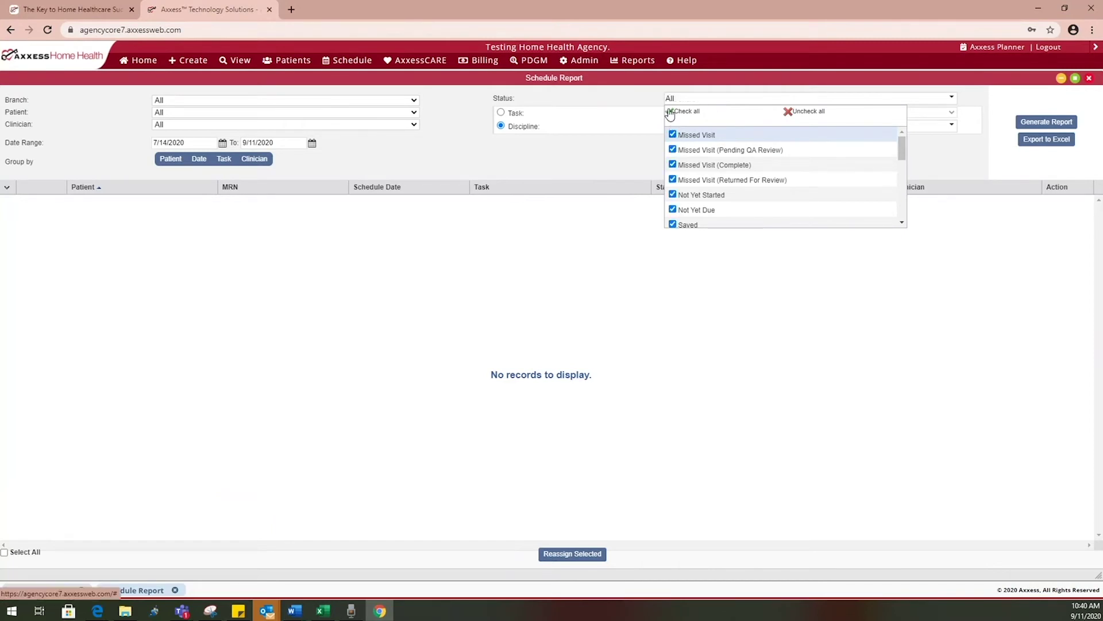
{"action": "left_click", "coordinate": [553, 160]}
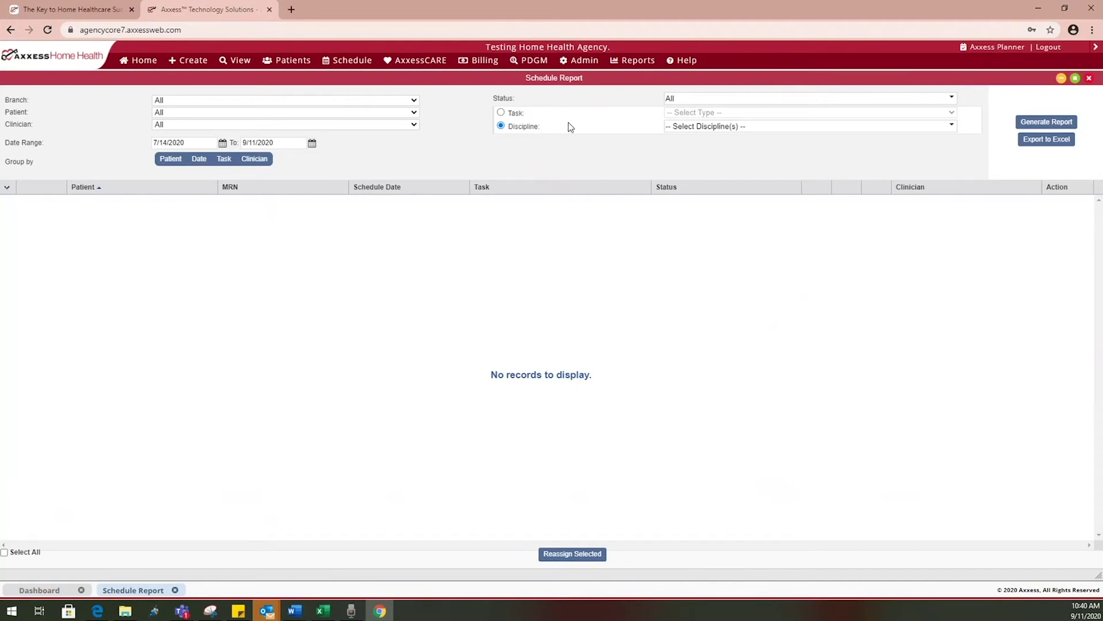
Include all disciplines and generate the report for 7/14/2020–9/11/2020
{"action": "left_click", "coordinate": [502, 113]}
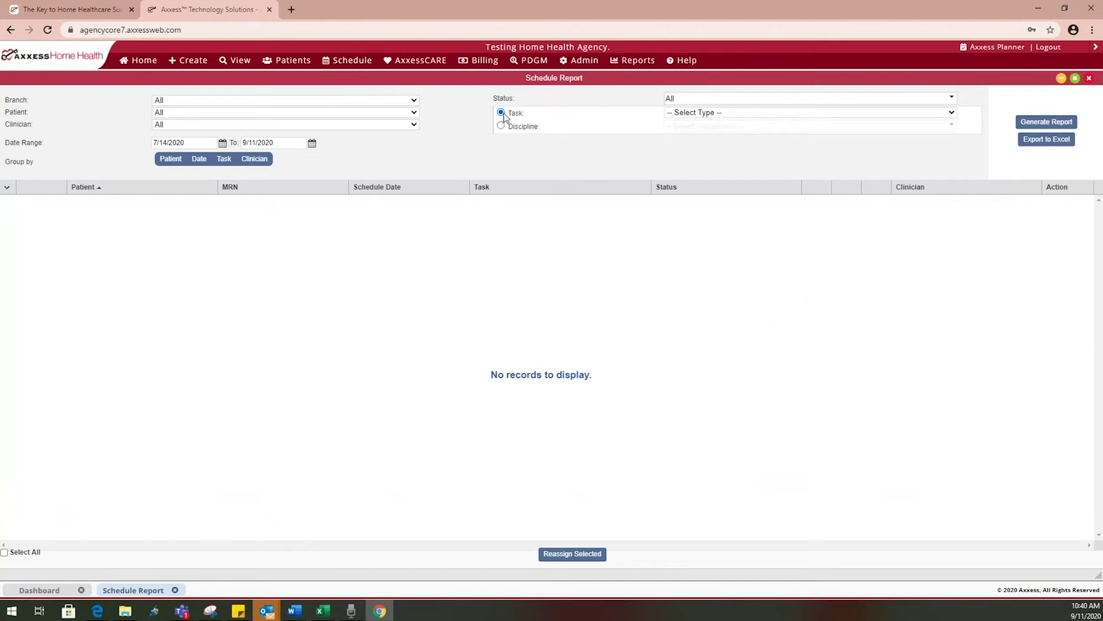
{"action": "left_click", "coordinate": [715, 115]}
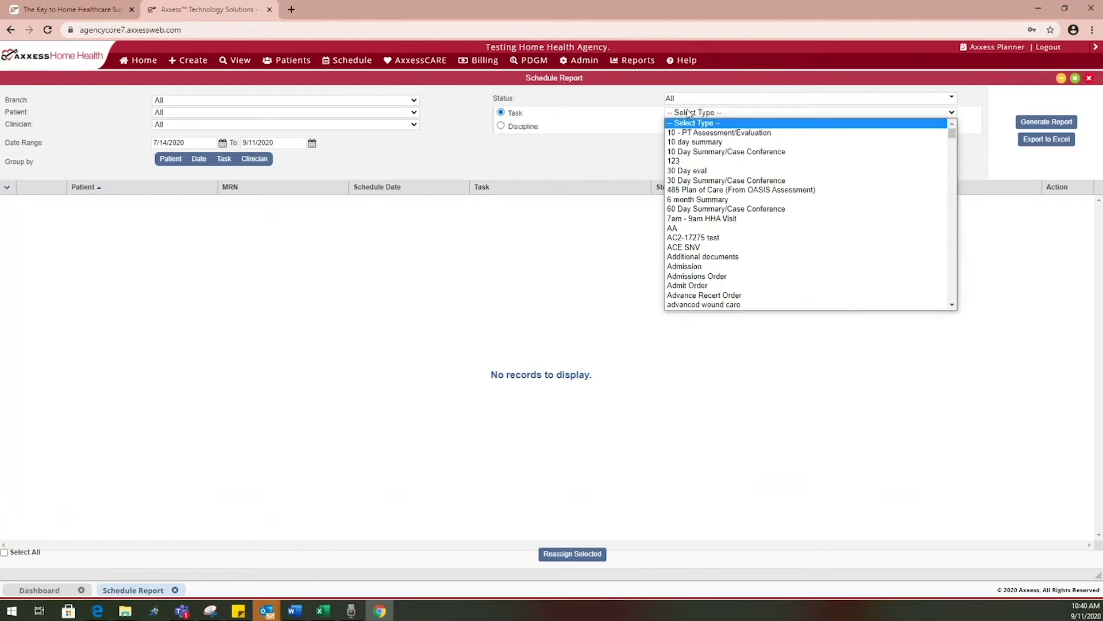
{"action": "left_click", "coordinate": [611, 123]}
{"action": "left_click", "coordinate": [501, 127]}
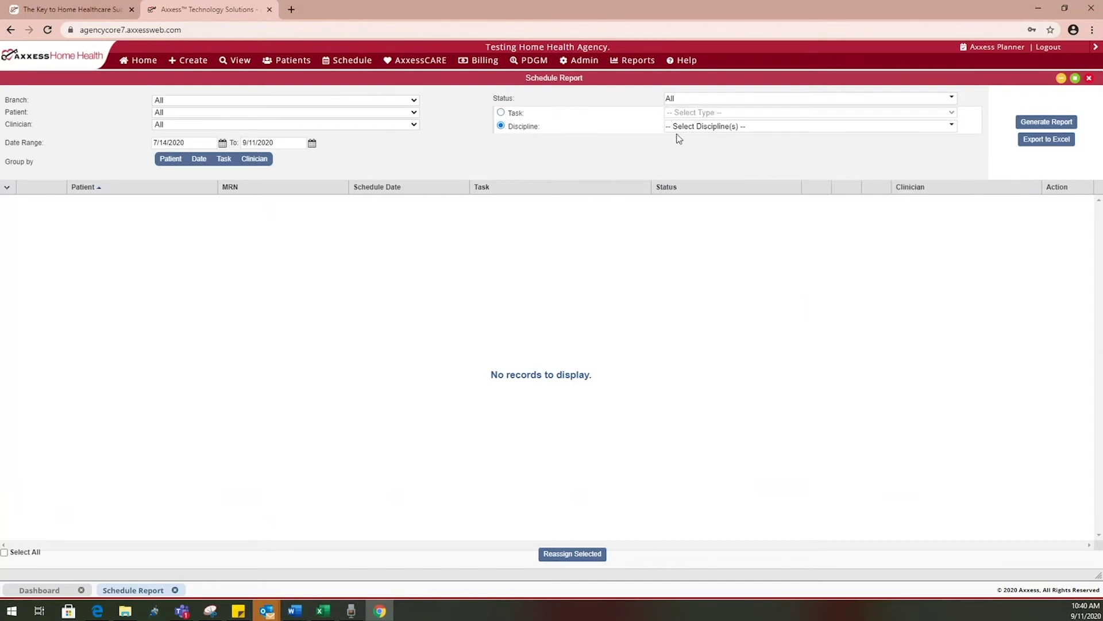
{"action": "left_click", "coordinate": [722, 127]}
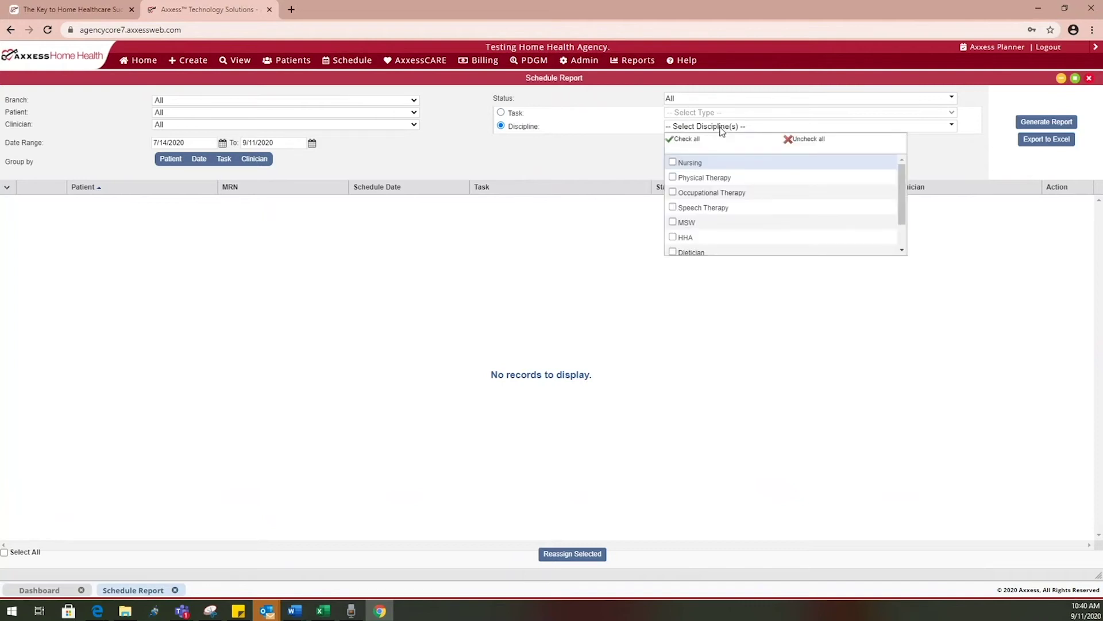
{"action": "left_click", "coordinate": [674, 140]}
{"action": "left_click", "coordinate": [636, 161]}
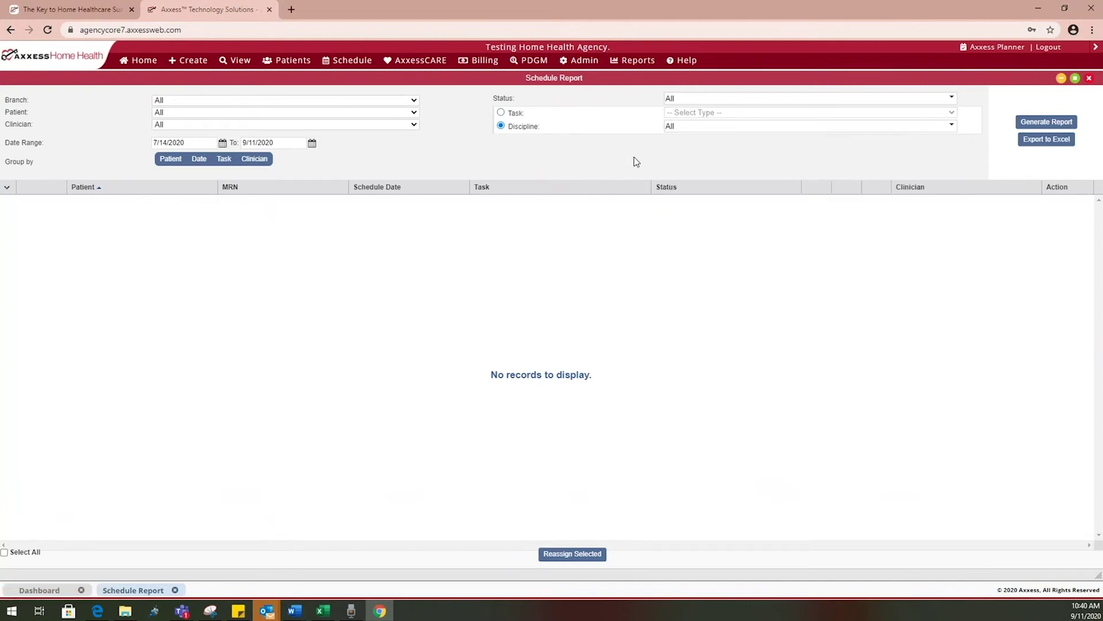
{"action": "left_click", "coordinate": [1025, 127]}
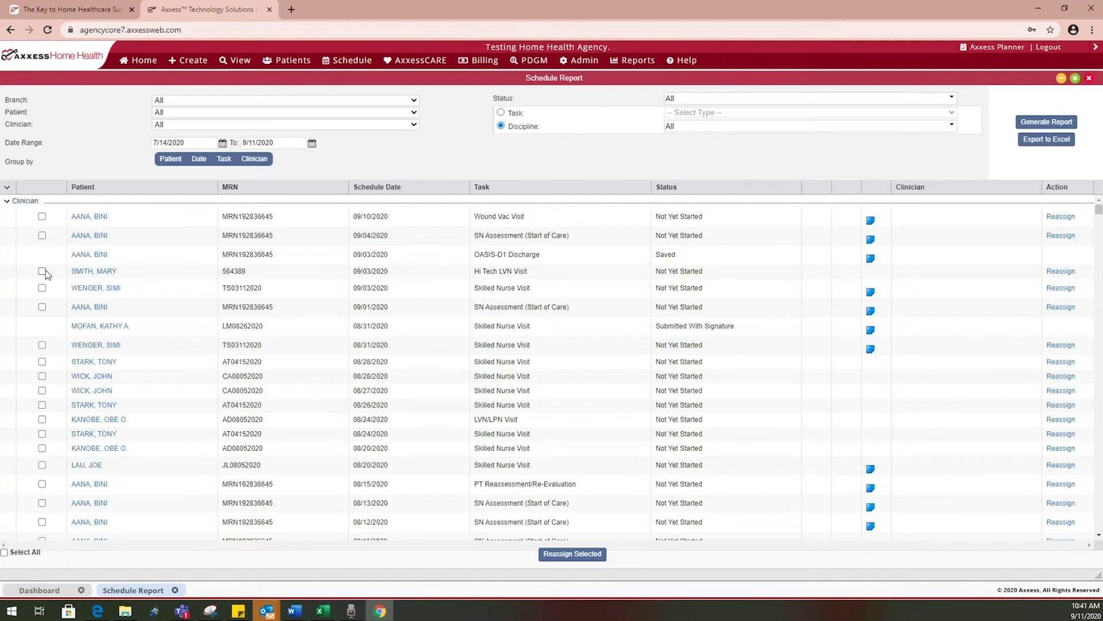
Tick the 09/03 Hi Tech LVN, 09/03 skilled nurse and 09/01 SN Assessment visits
{"action": "left_click", "coordinate": [42, 271]}
{"action": "left_click", "coordinate": [43, 288]}
{"action": "left_click", "coordinate": [42, 307]}
Replace the Schedule Report with the Schedule Deviation Report
{"action": "left_click", "coordinate": [1088, 79]}
{"action": "mouse_move", "coordinate": [347, 66]}
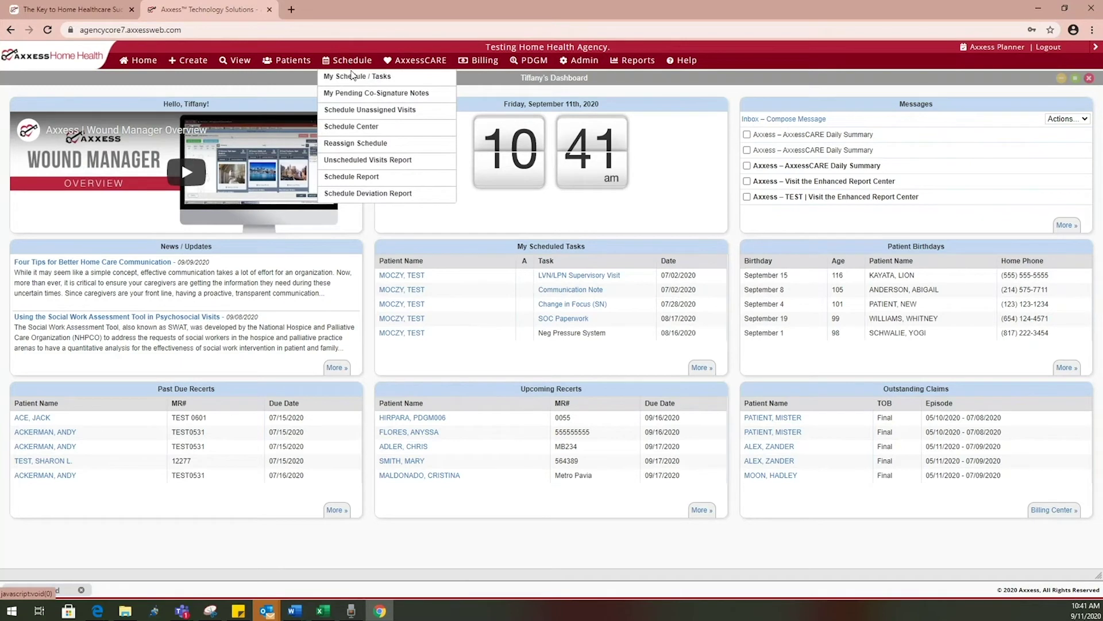
{"action": "left_click", "coordinate": [431, 193]}
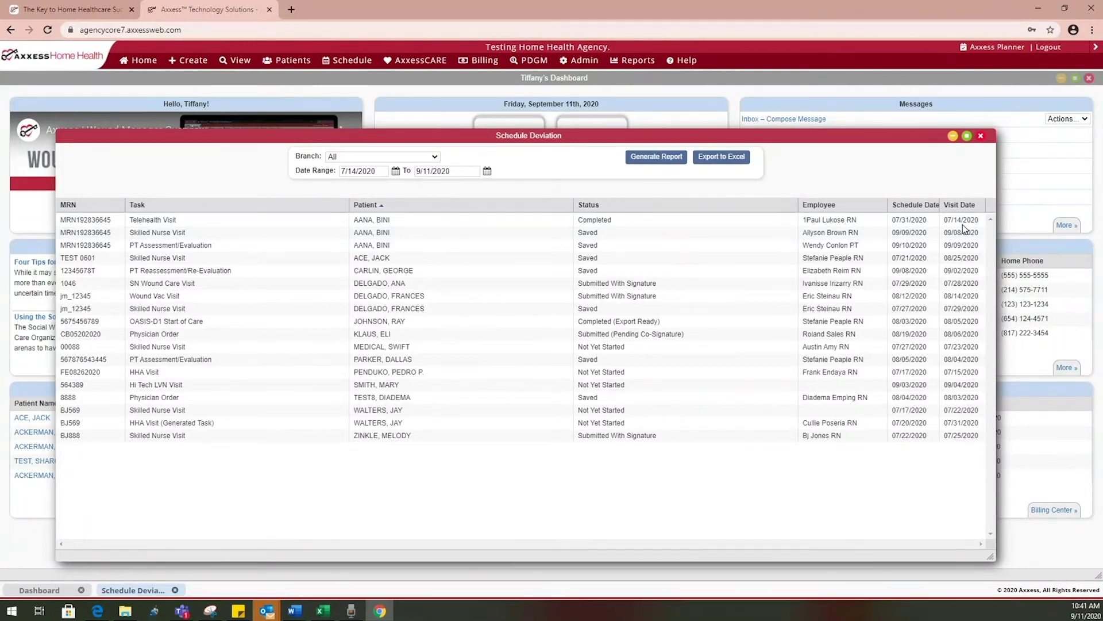
Close the Schedule Deviation report, then look over the AxxessCARE and Billing menus
{"action": "left_click", "coordinate": [982, 137]}
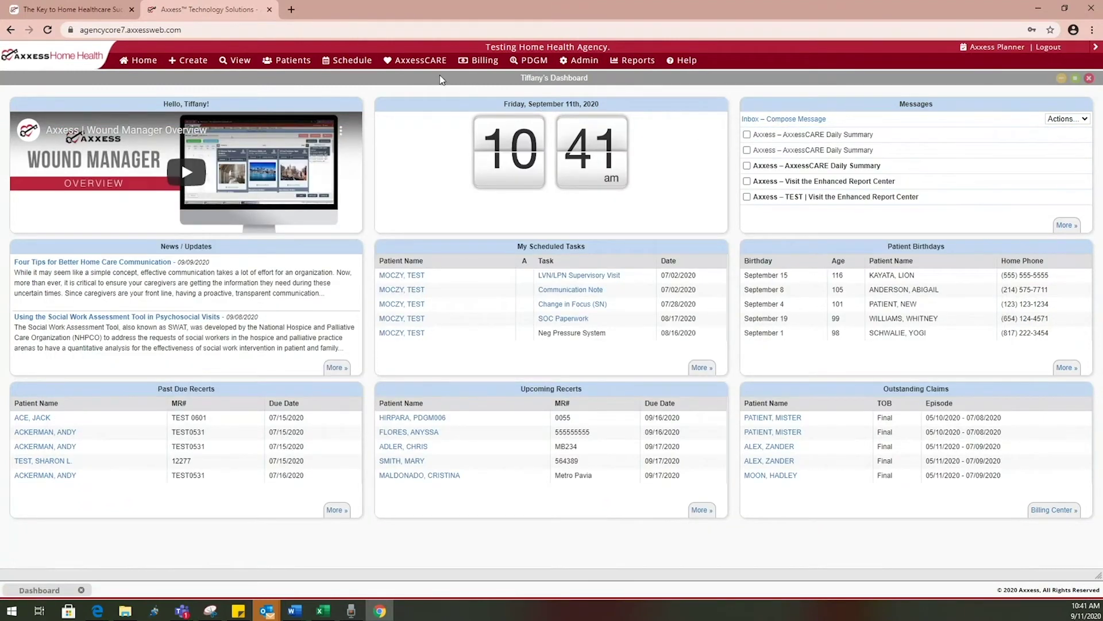
{"action": "mouse_move", "coordinate": [428, 68]}
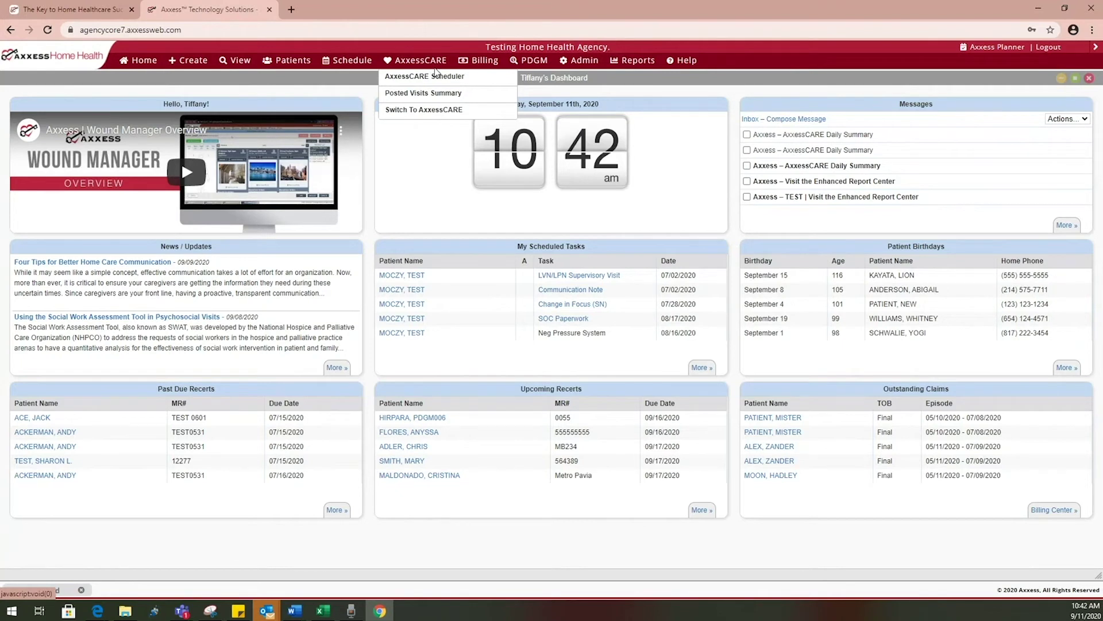
{"action": "mouse_move", "coordinate": [483, 68]}
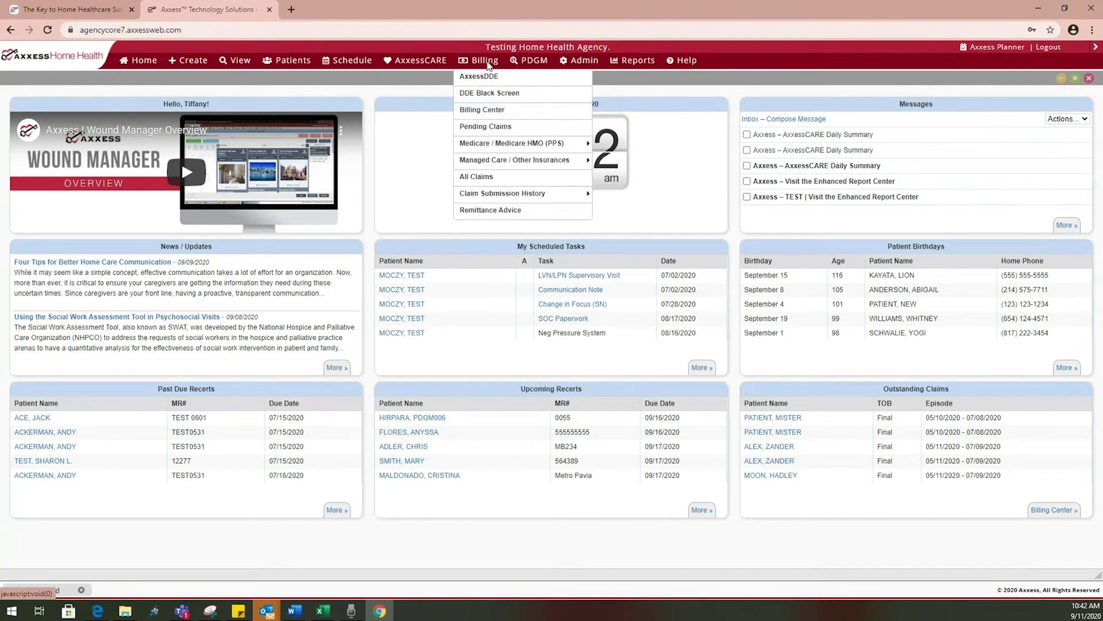
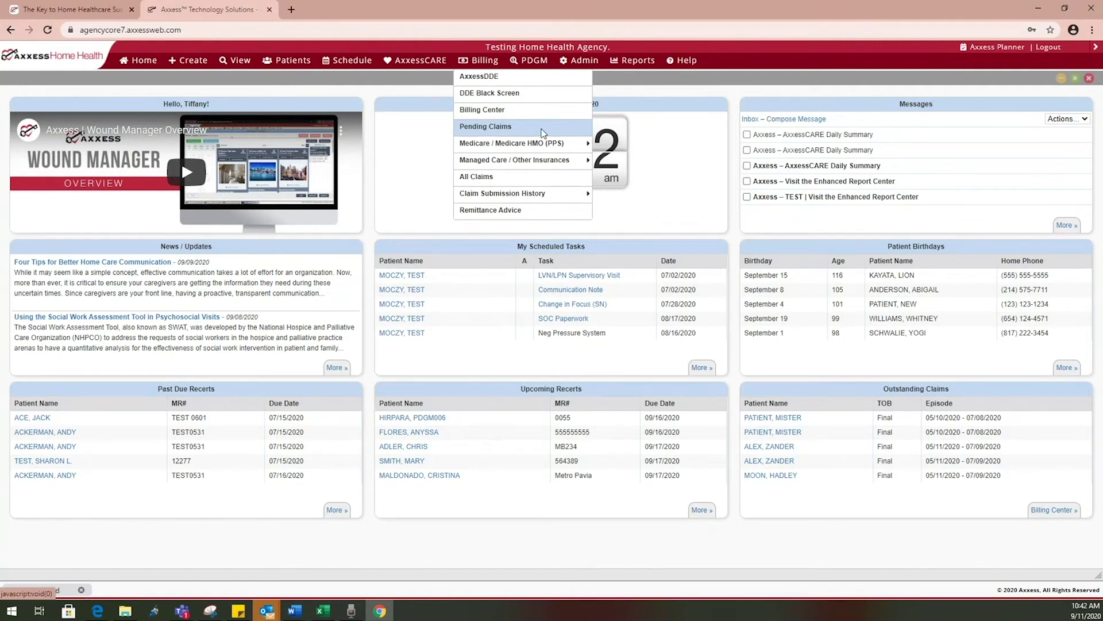
Look over the Medicare, Managed Care and Claim Submission History billing options, then the PDGM menu
{"action": "mouse_move", "coordinate": [547, 145]}
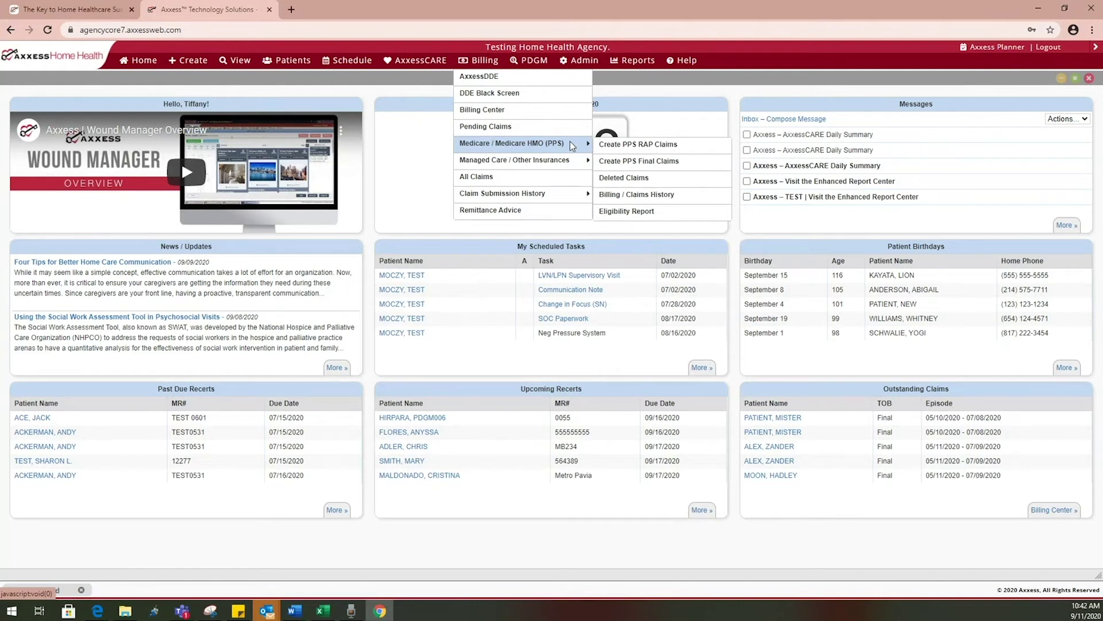
{"action": "mouse_move", "coordinate": [573, 163]}
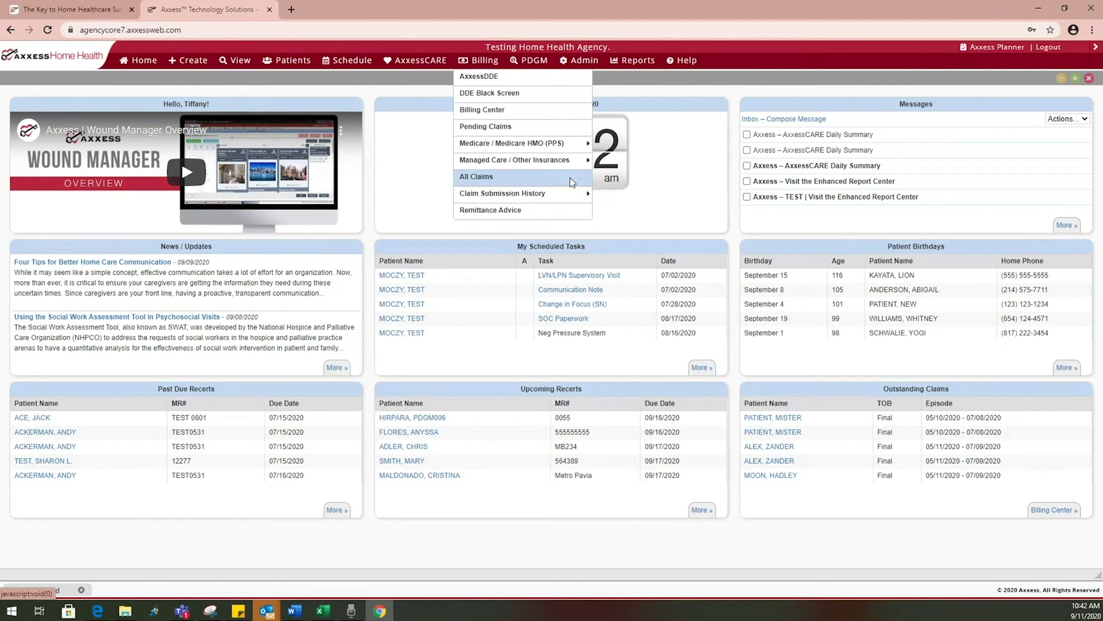
{"action": "mouse_move", "coordinate": [566, 194]}
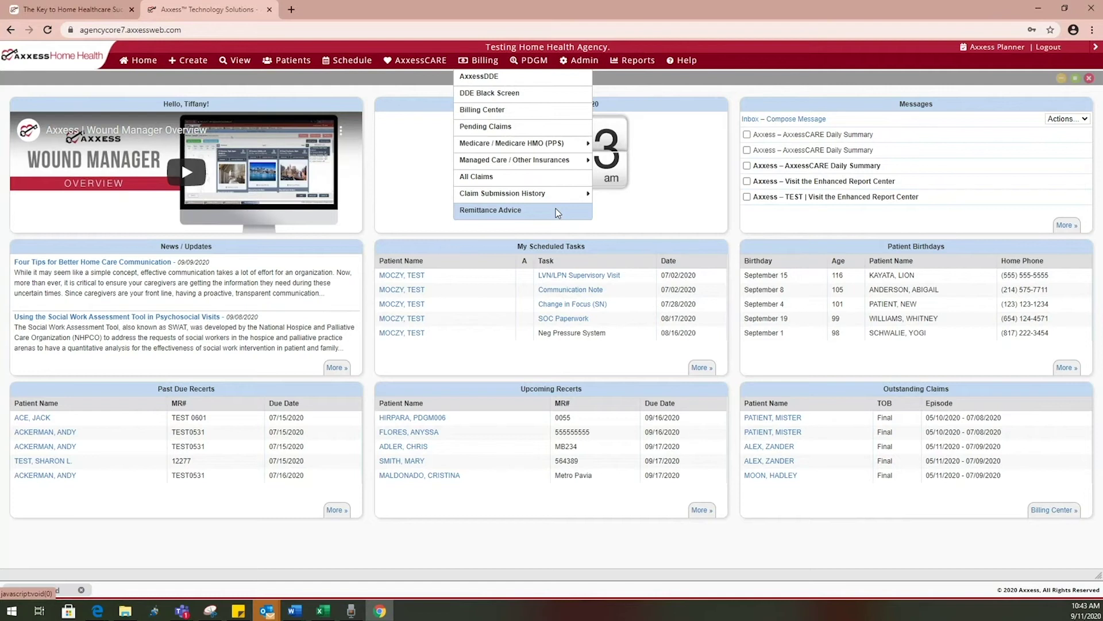
{"action": "mouse_move", "coordinate": [543, 62]}
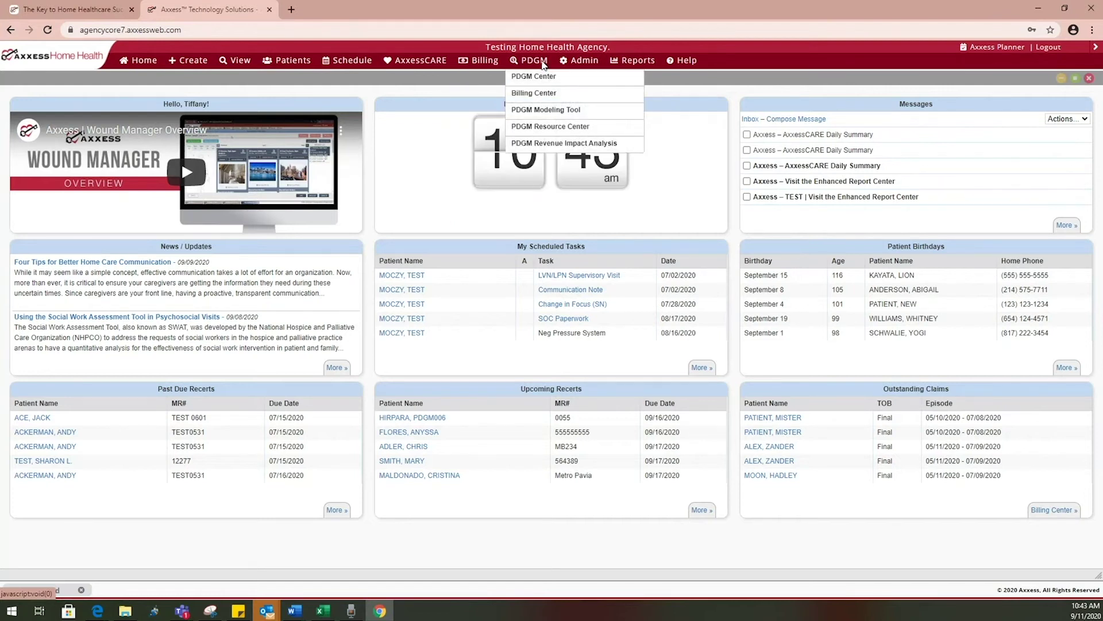
Open the PDGM Center maximized and list its 4 Low Risk patients
{"action": "left_click", "coordinate": [563, 83]}
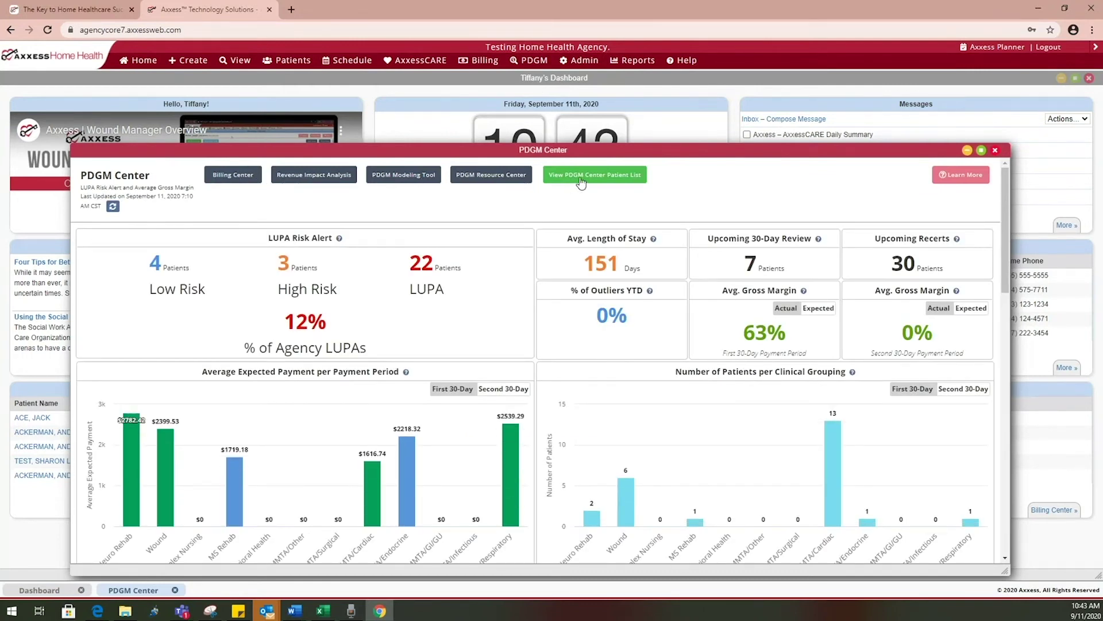
{"action": "mouse_move", "coordinate": [543, 64]}
{"action": "left_click", "coordinate": [981, 151]}
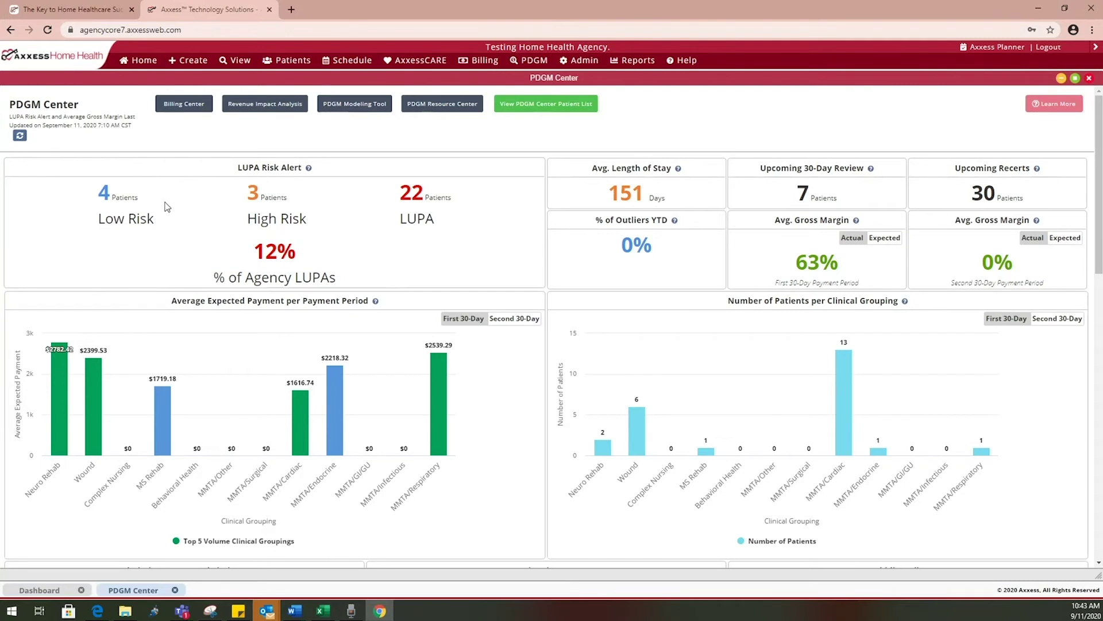
{"action": "left_click", "coordinate": [104, 200]}
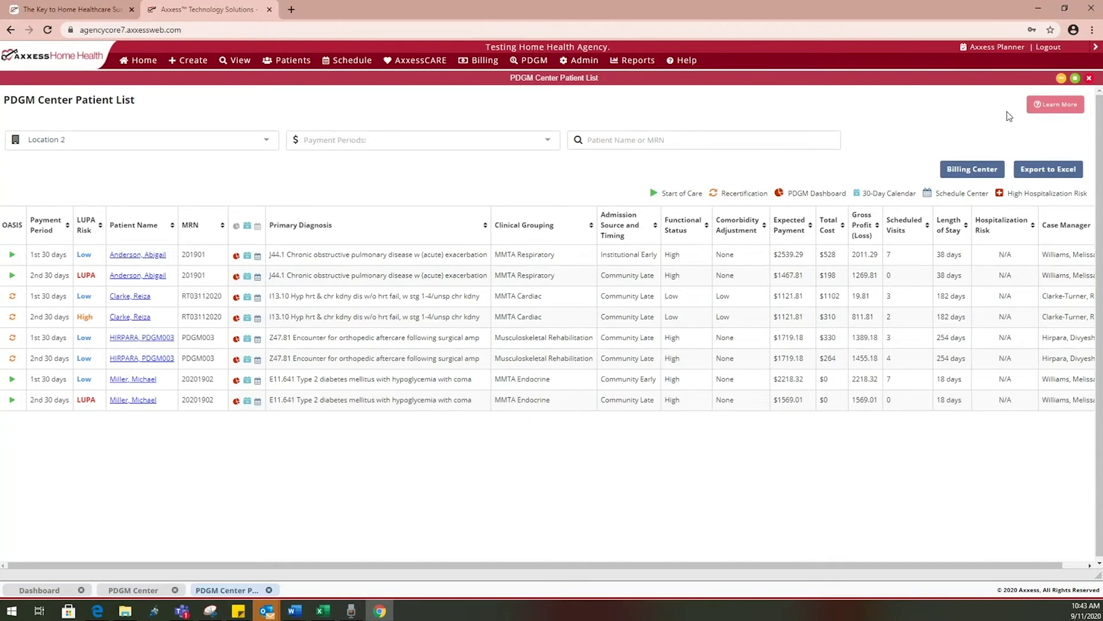
Close the PDGM Center Patient List window
{"action": "left_click", "coordinate": [1089, 78]}
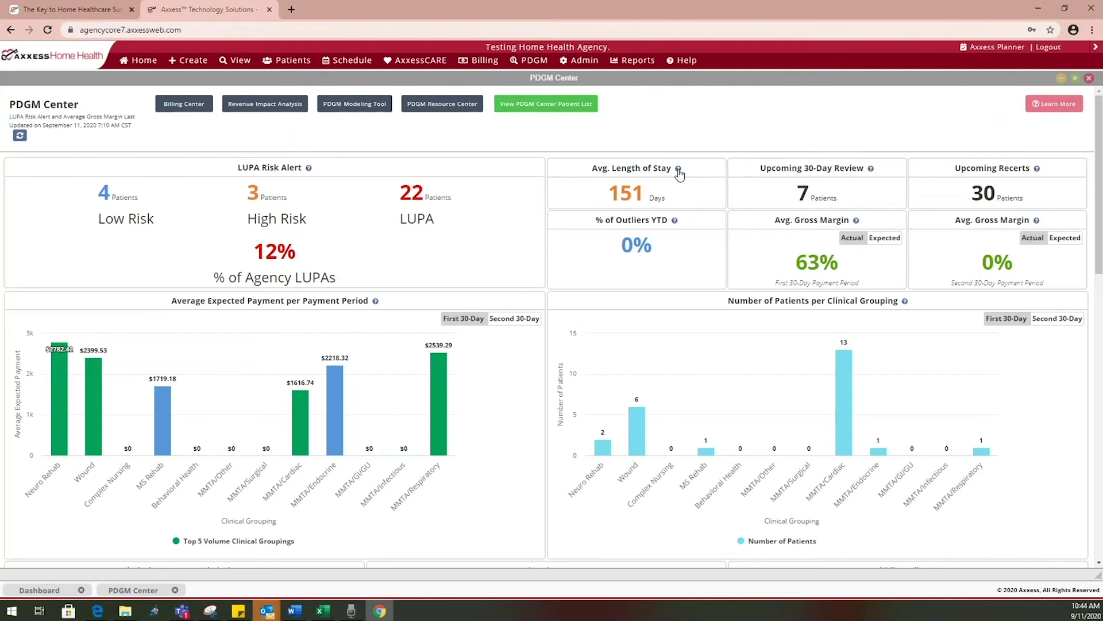
{"action": "left_click", "coordinate": [678, 170]}
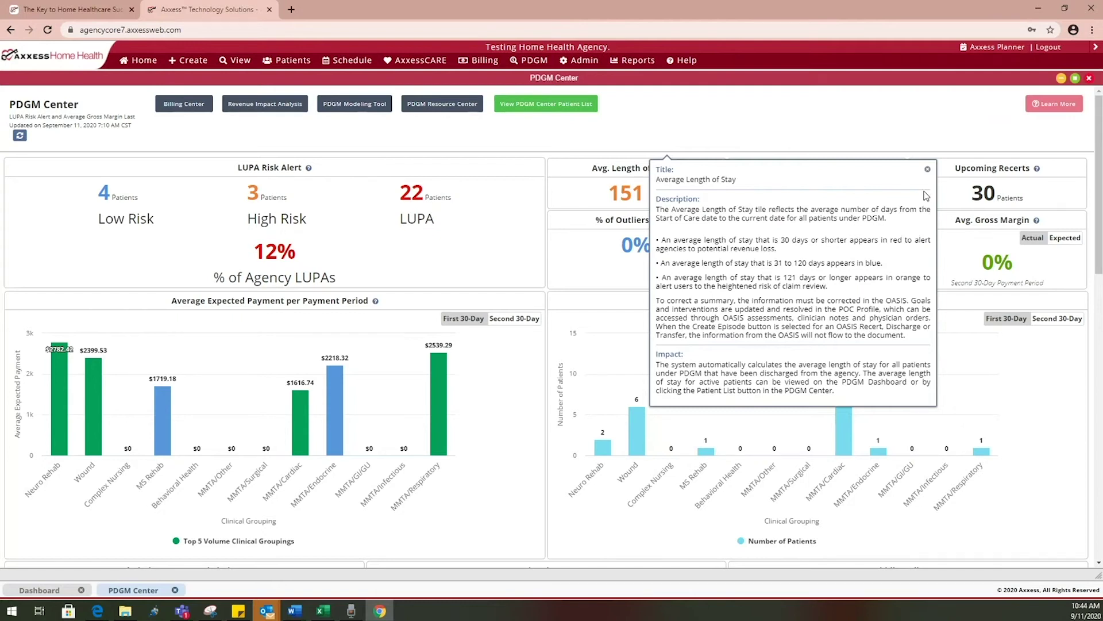
{"action": "left_click", "coordinate": [927, 171]}
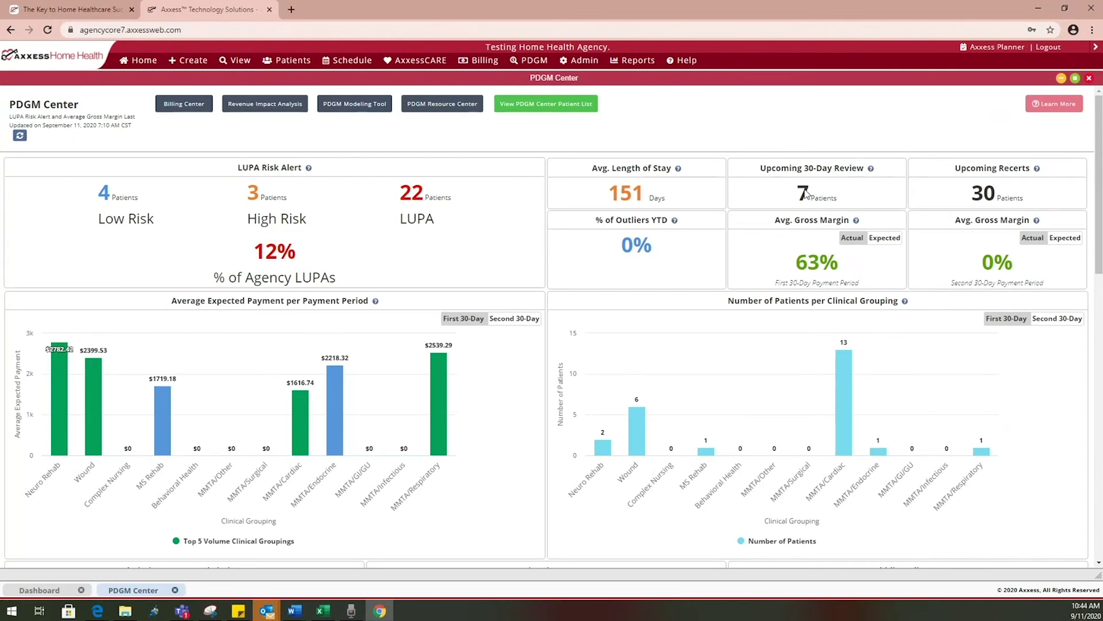
{"action": "double_click", "coordinate": [987, 196]}
{"action": "left_click", "coordinate": [971, 201]}
Set both Avg. Gross Margin tiles to Expected (58% and 59%) and scroll down to the charts
{"action": "left_click", "coordinate": [881, 239]}
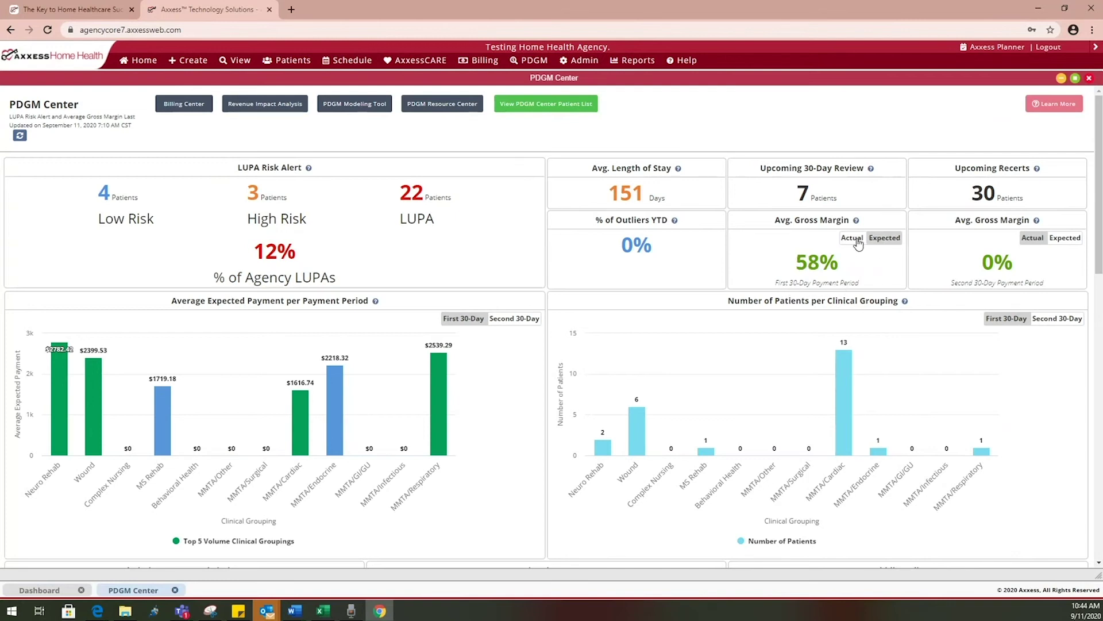
{"action": "left_click", "coordinate": [866, 240]}
{"action": "left_click", "coordinate": [881, 240]}
{"action": "left_click", "coordinate": [1070, 239]}
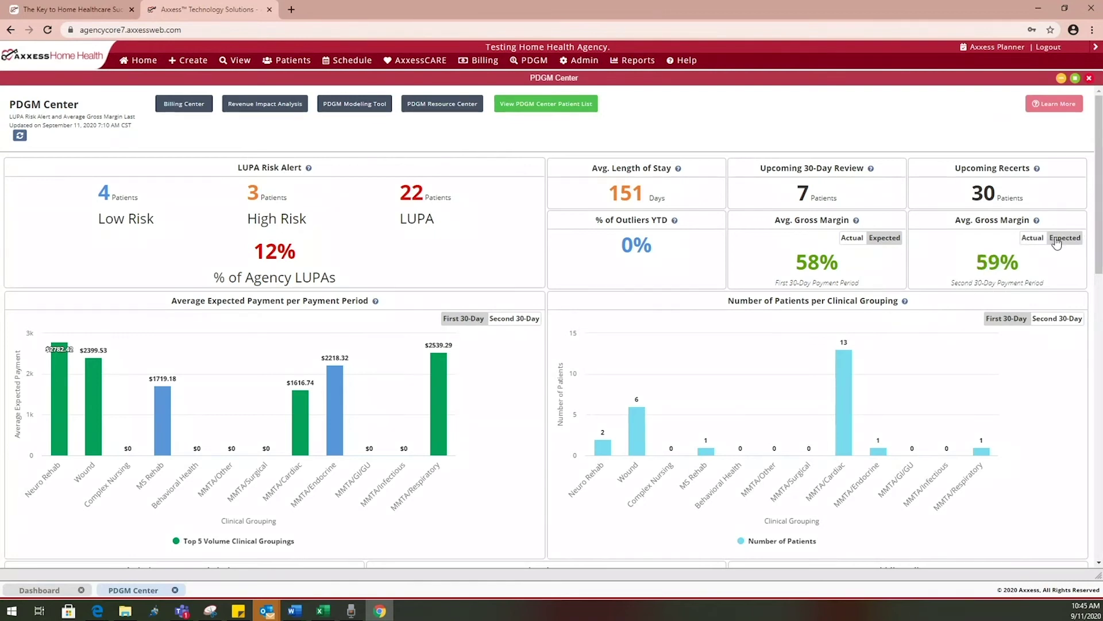
{"action": "left_click", "coordinate": [1032, 239]}
{"action": "left_click", "coordinate": [1063, 238]}
{"action": "scroll", "coordinate": [601, 377], "scroll_direction": "down", "scroll_amount": 1}
{"action": "scroll", "coordinate": [601, 377], "scroll_direction": "down", "scroll_amount": 3}
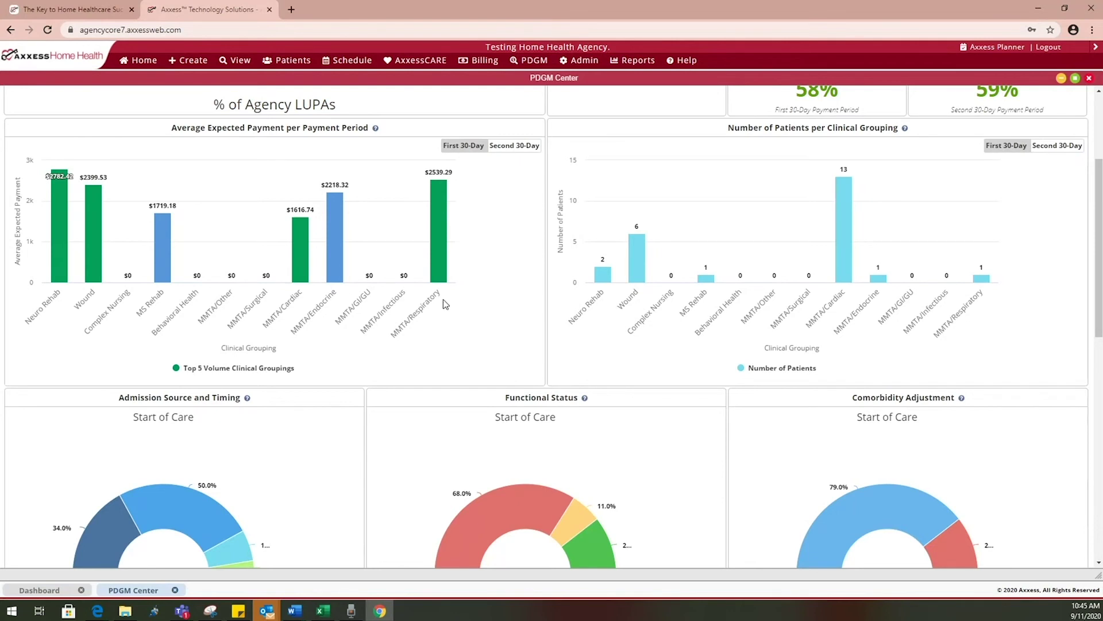
{"action": "mouse_move", "coordinate": [57, 275]}
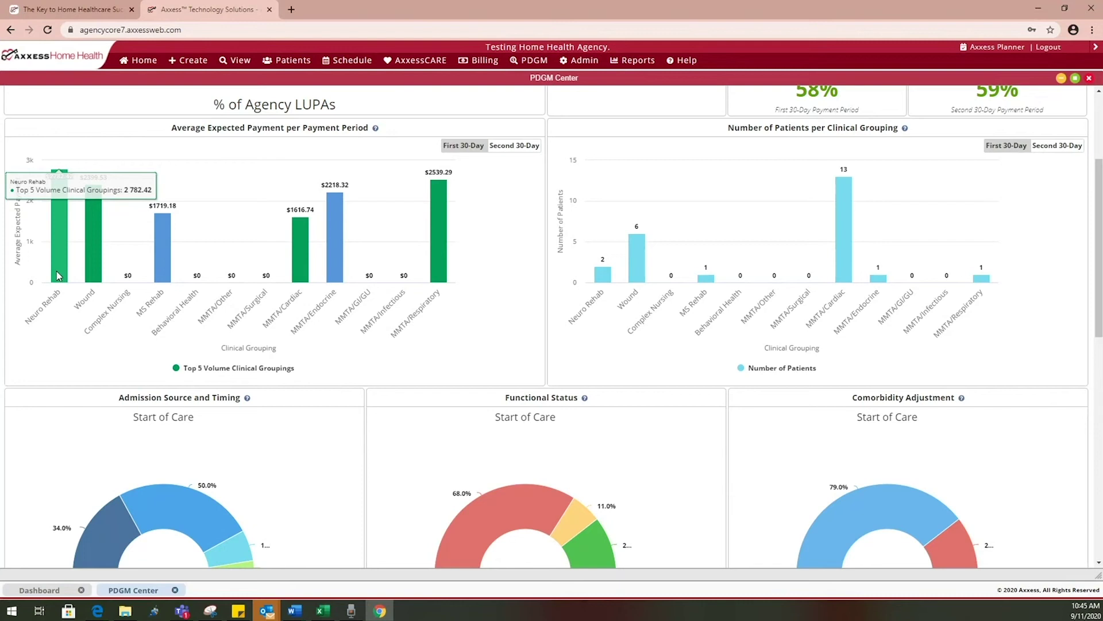
{"action": "left_click", "coordinate": [57, 276]}
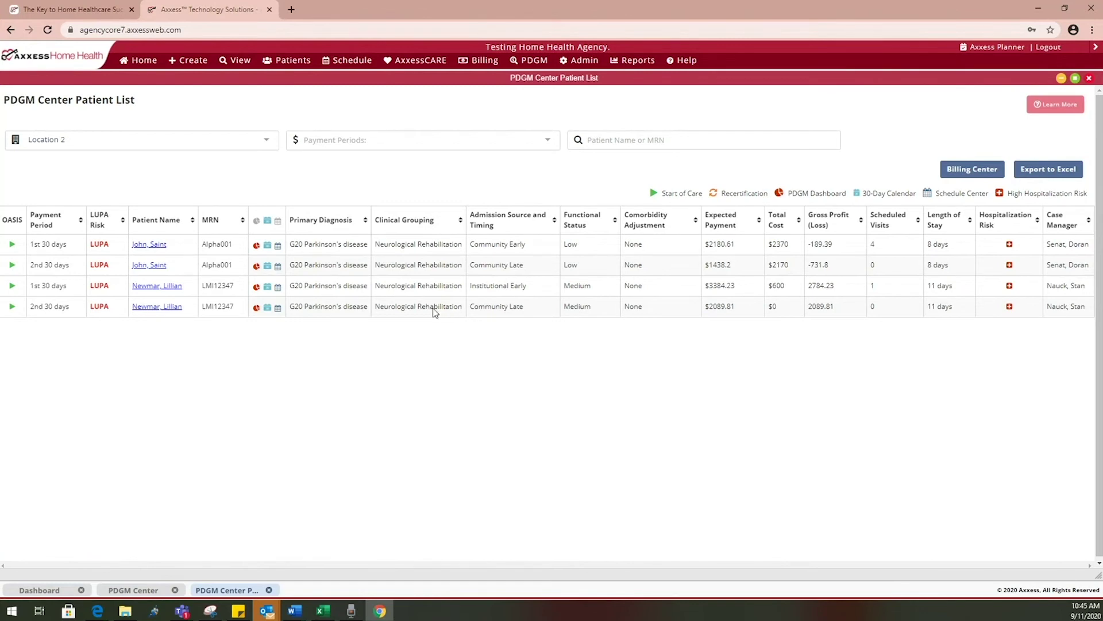
{"action": "left_click", "coordinate": [1089, 78]}
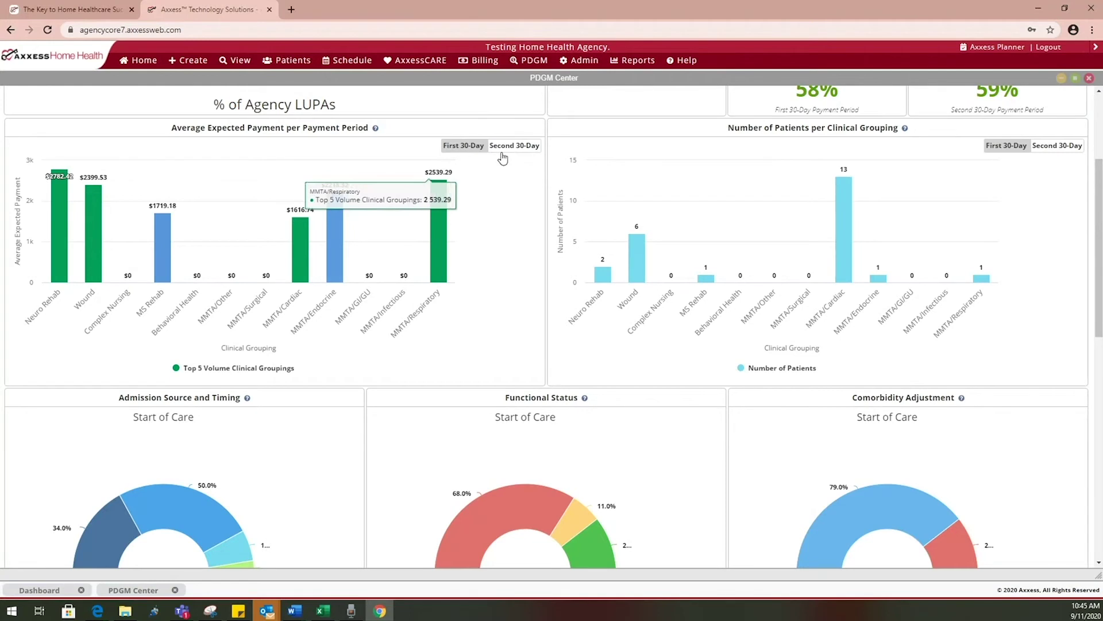
Switch the Average Expected Payment per Payment Period chart to Second 30-Day values
{"action": "left_click", "coordinate": [472, 147]}
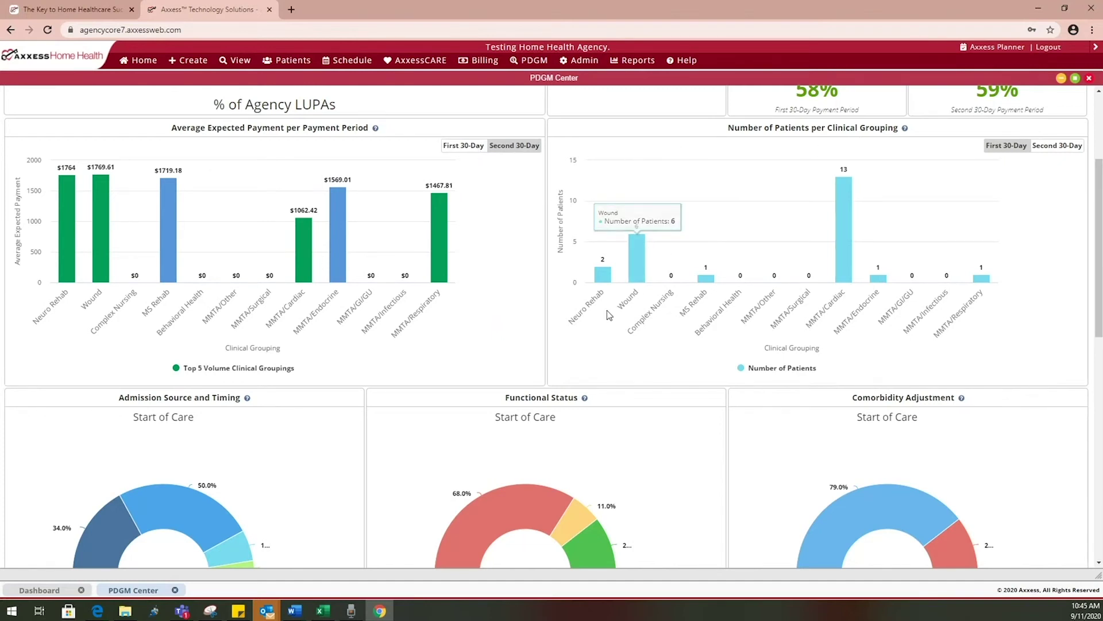
{"action": "mouse_move", "coordinate": [585, 275]}
{"action": "mouse_move", "coordinate": [858, 245]}
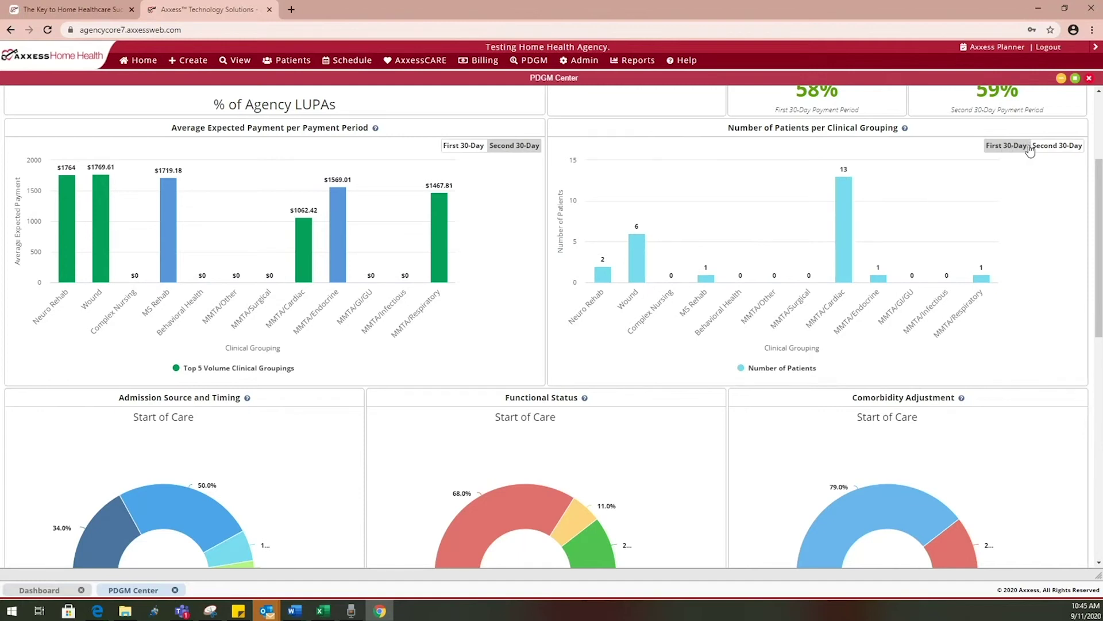
Scroll through the pie and bar charts below, then back toward the top
{"action": "scroll", "coordinate": [651, 385], "scroll_direction": "down", "scroll_amount": 3}
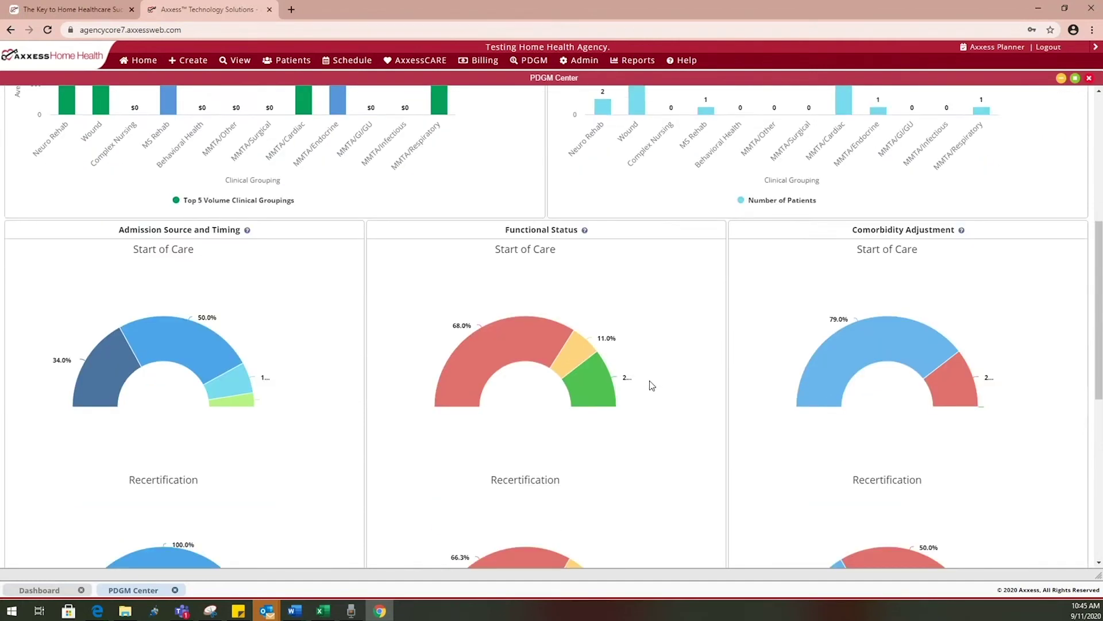
{"action": "scroll", "coordinate": [651, 384], "scroll_direction": "down", "scroll_amount": 2}
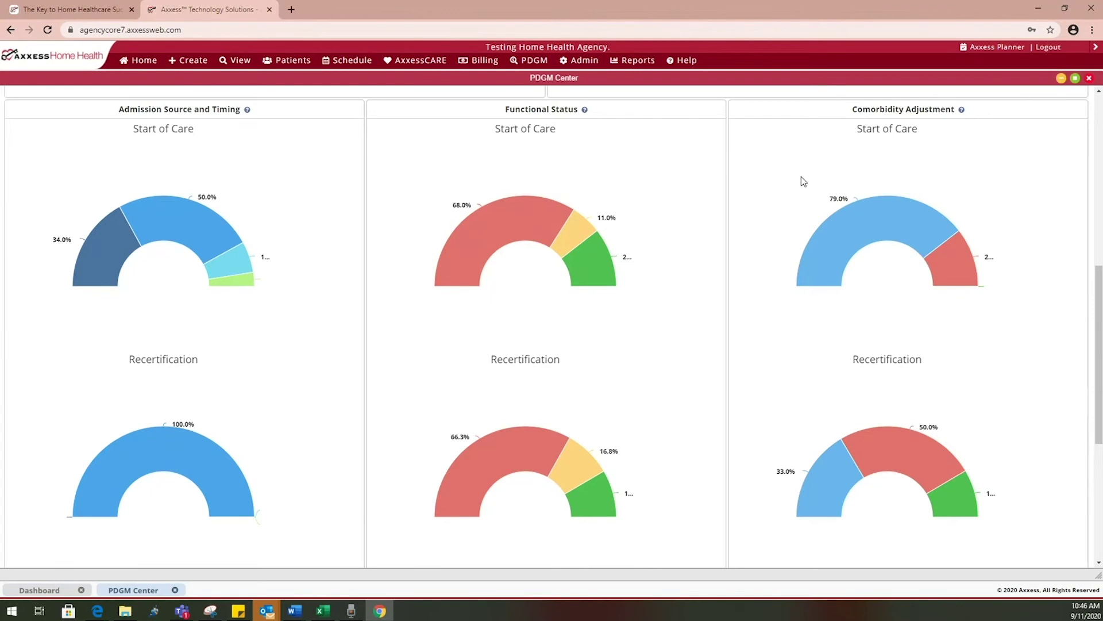
{"action": "scroll", "coordinate": [800, 180], "scroll_direction": "down", "scroll_amount": 1}
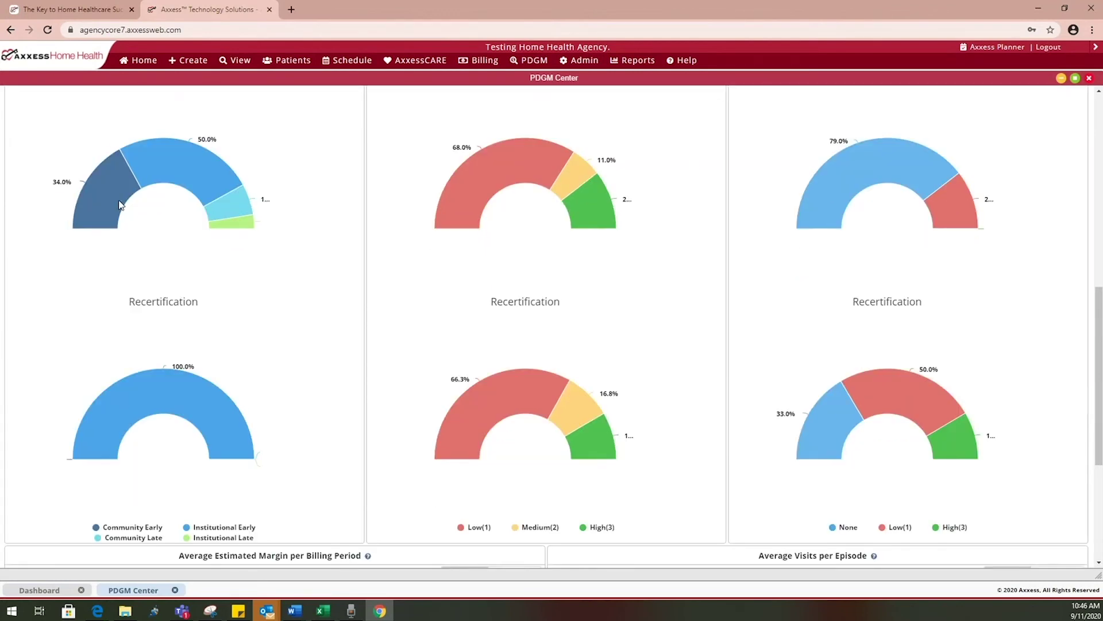
{"action": "mouse_move", "coordinate": [116, 202]}
{"action": "mouse_move", "coordinate": [172, 182]}
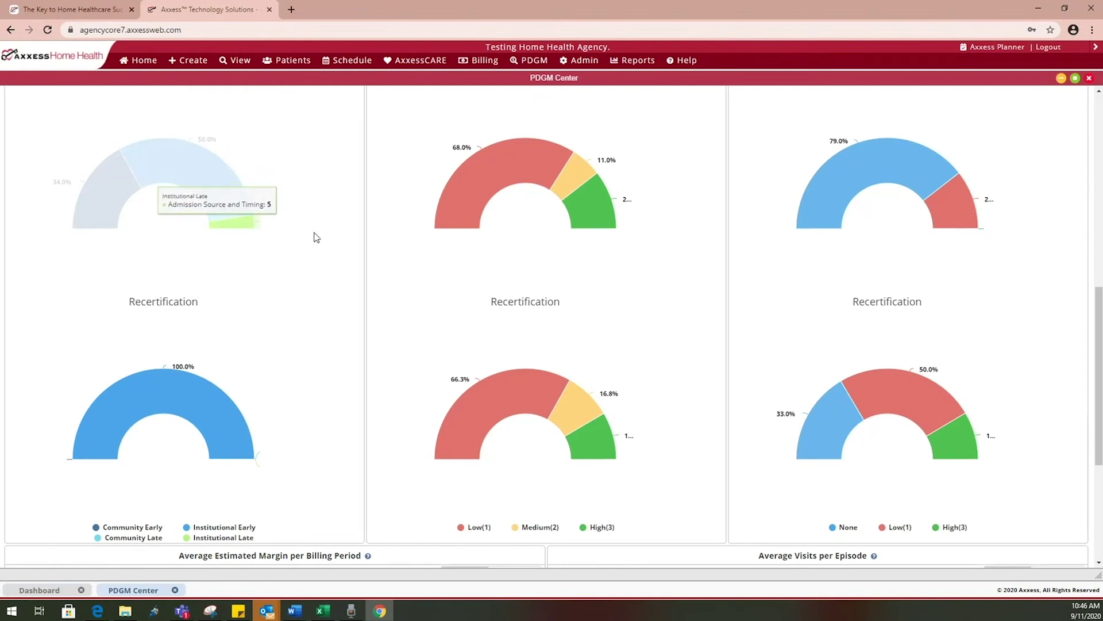
{"action": "mouse_move", "coordinate": [474, 178]}
{"action": "mouse_move", "coordinate": [600, 192]}
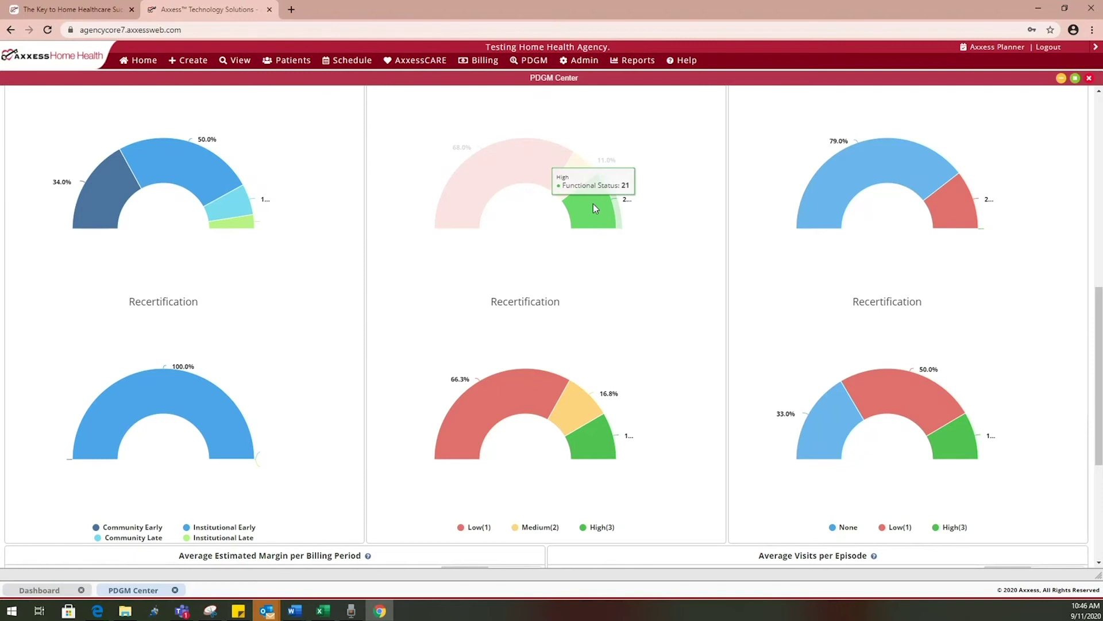
{"action": "scroll", "coordinate": [593, 204], "scroll_direction": "down", "scroll_amount": 4}
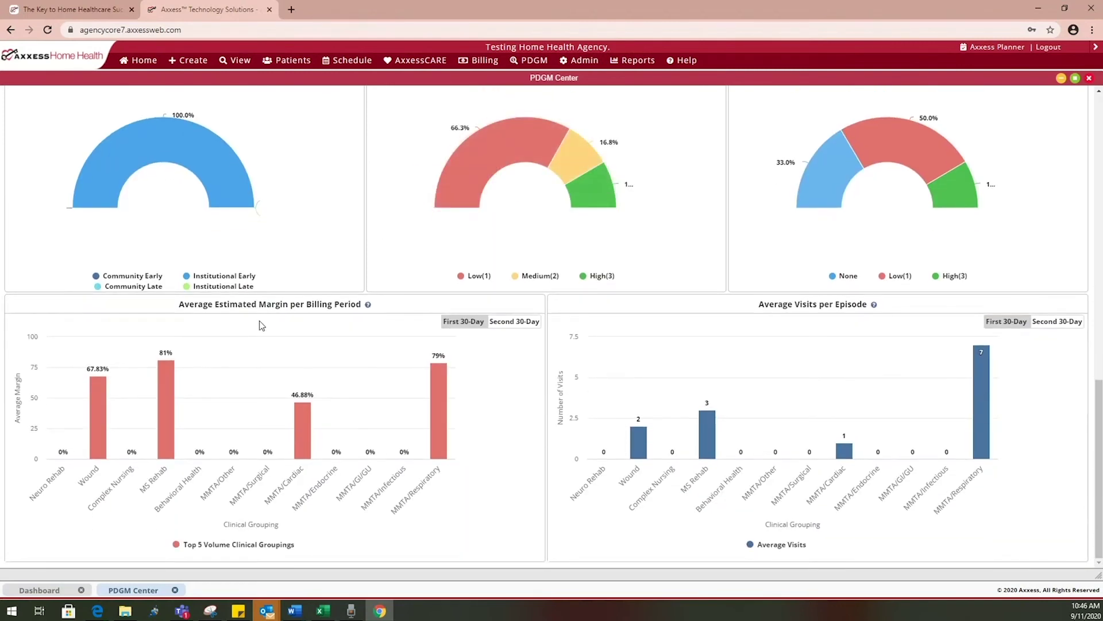
{"action": "mouse_move", "coordinate": [107, 397]}
{"action": "scroll", "coordinate": [574, 339], "scroll_direction": "down", "scroll_amount": 10}
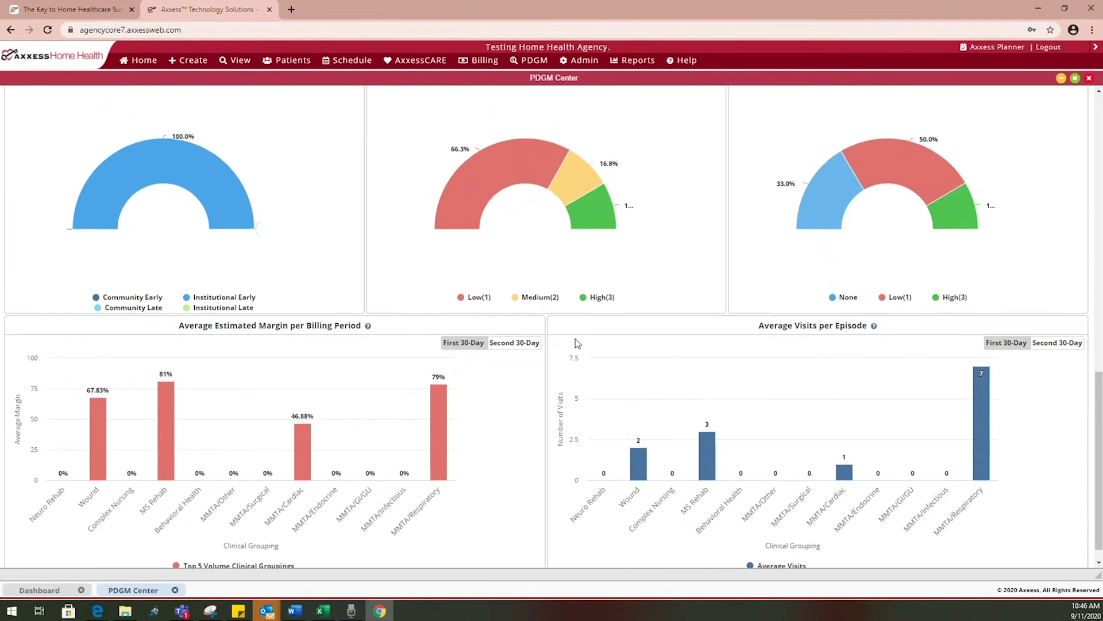
{"action": "scroll", "coordinate": [575, 343], "scroll_direction": "up", "scroll_amount": 5}
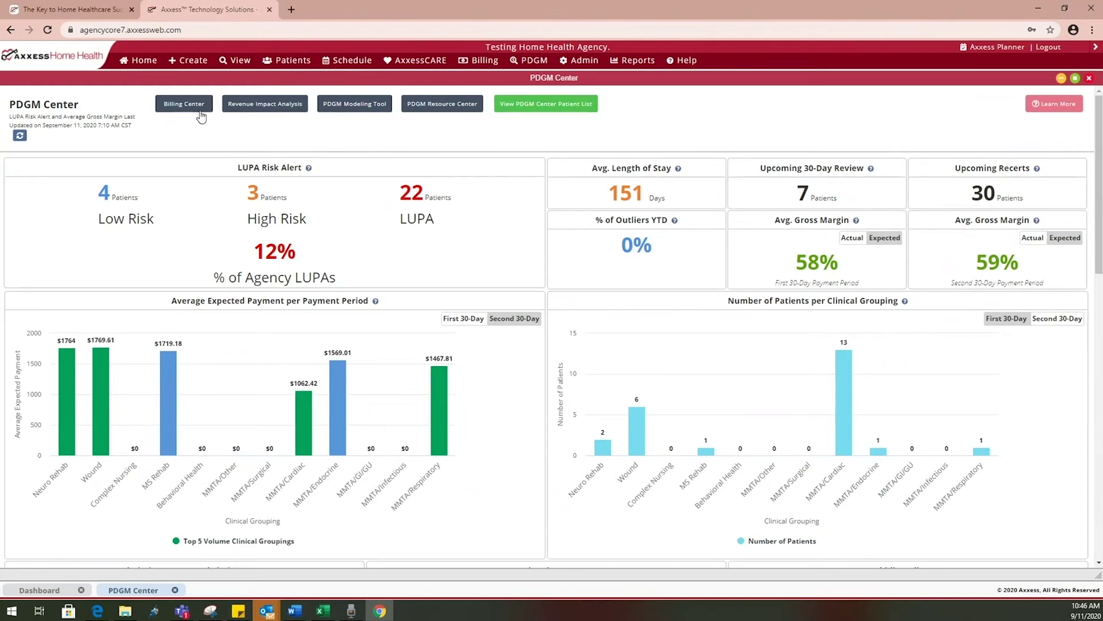
Open the PDGM Revenue Impact Analysis showing a $39,728 projected 2019 gain, then close it
{"action": "left_click", "coordinate": [258, 114]}
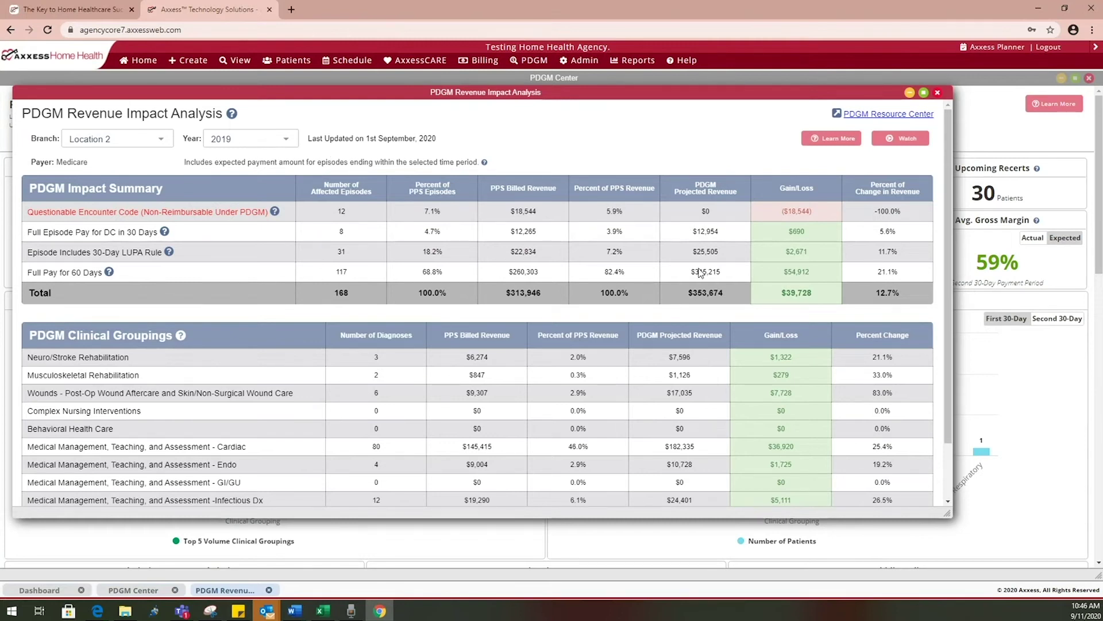
{"action": "left_click", "coordinate": [936, 92]}
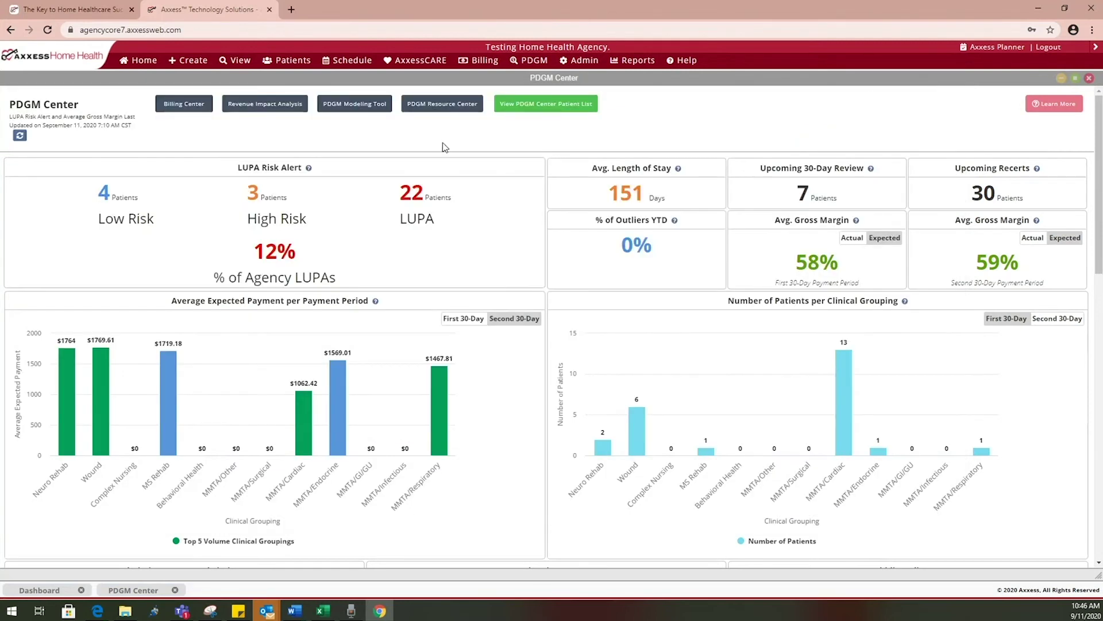
Open the PDGM Modeling Tool maximized and choose Community Early admission source and timing
{"action": "left_click", "coordinate": [336, 109]}
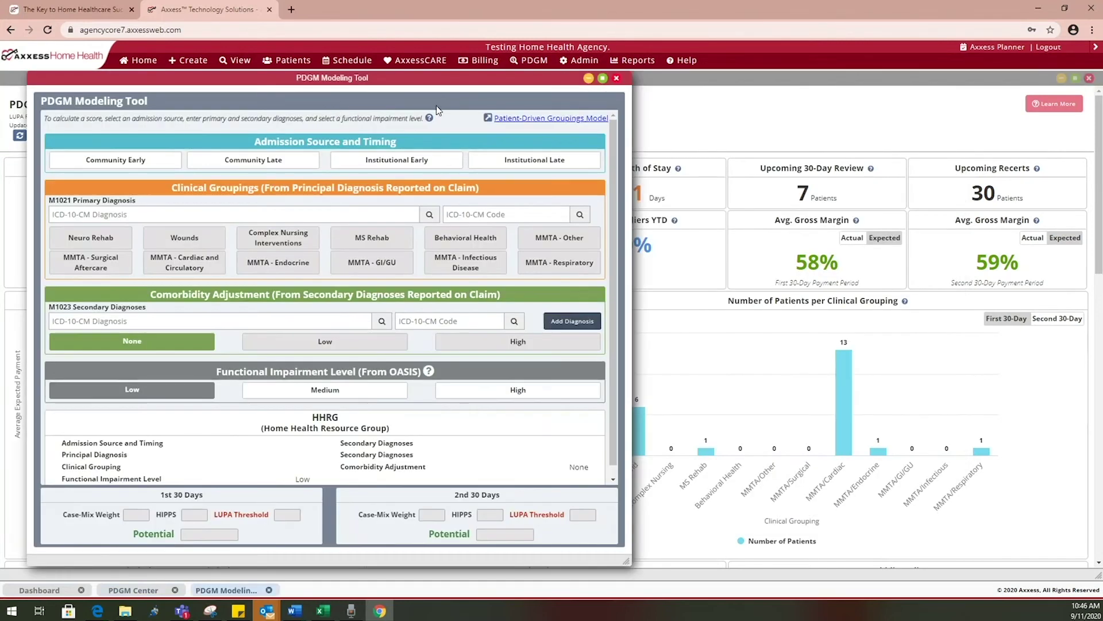
{"action": "left_click", "coordinate": [602, 79]}
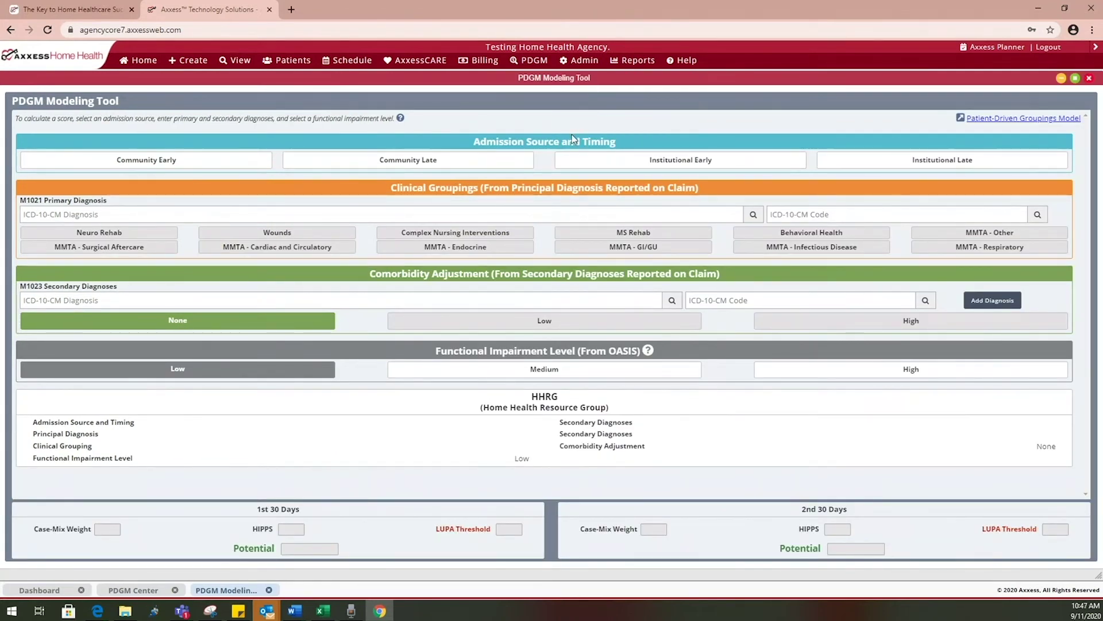
{"action": "left_click", "coordinate": [233, 163]}
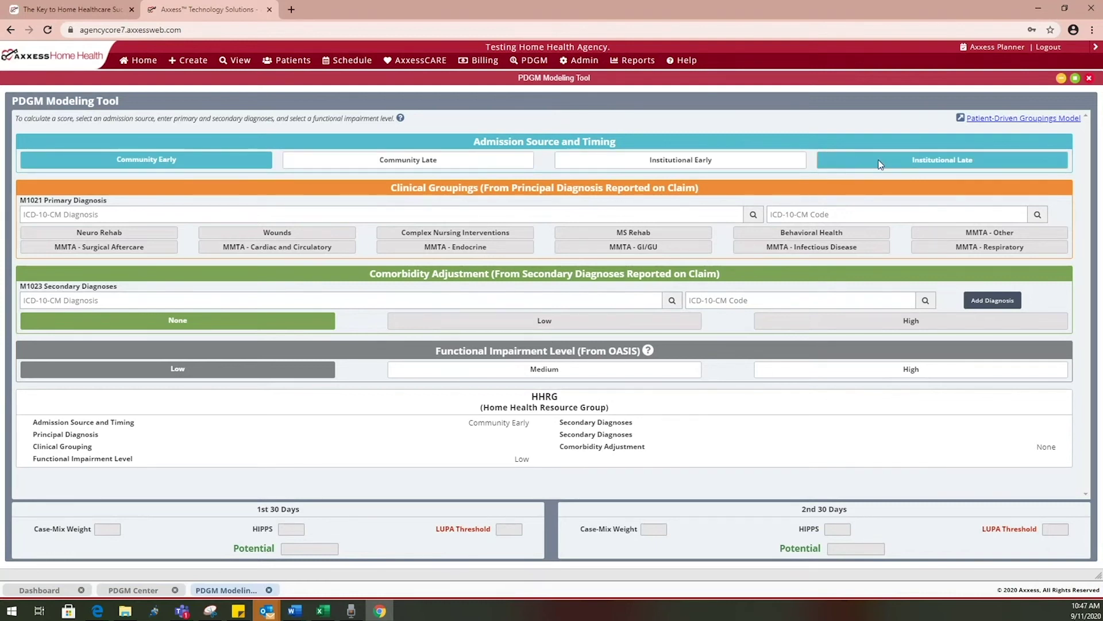
{"action": "left_click", "coordinate": [679, 219]}
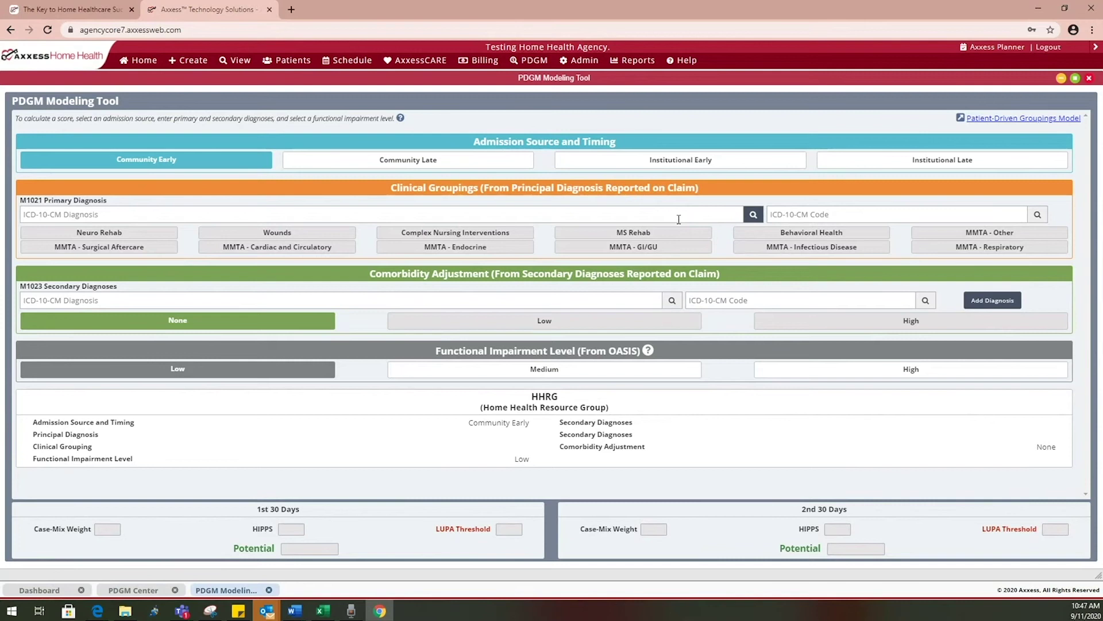
Enter W61.43XD Pecked by turkey, subsequent encounter, as the primary diagnosis
{"action": "type", "text": "PECKED BY"}
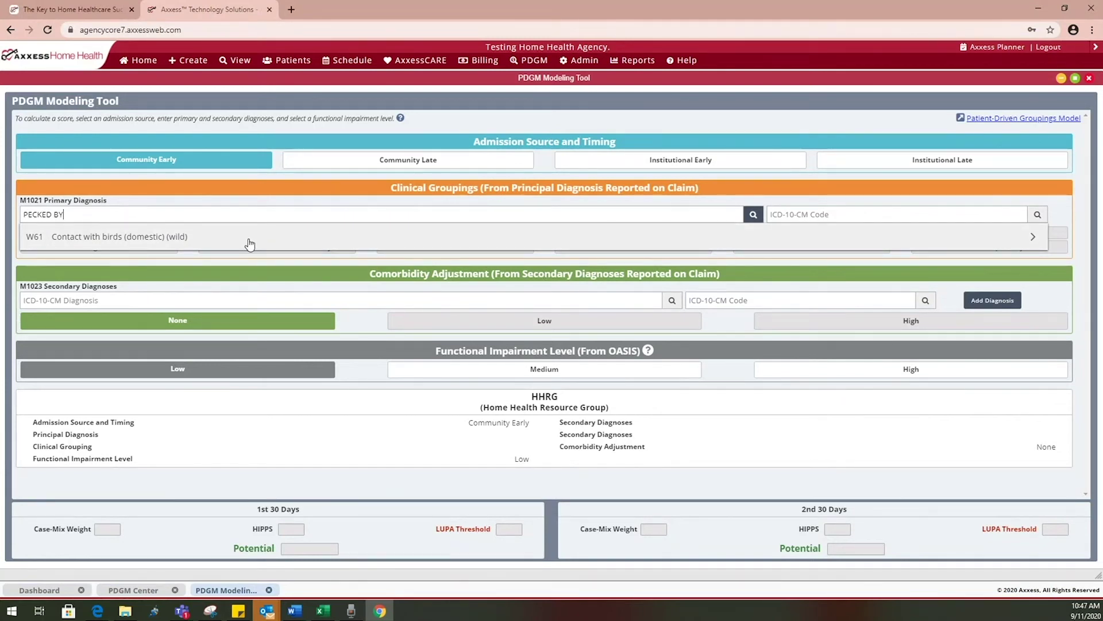
{"action": "left_click", "coordinate": [249, 245]}
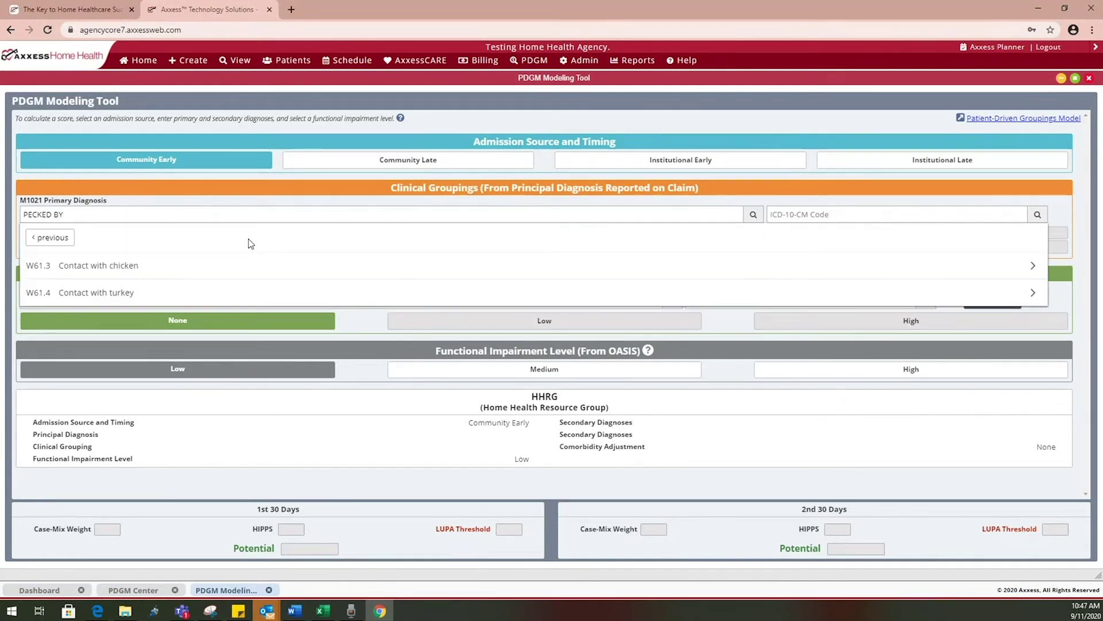
{"action": "left_click", "coordinate": [247, 285]}
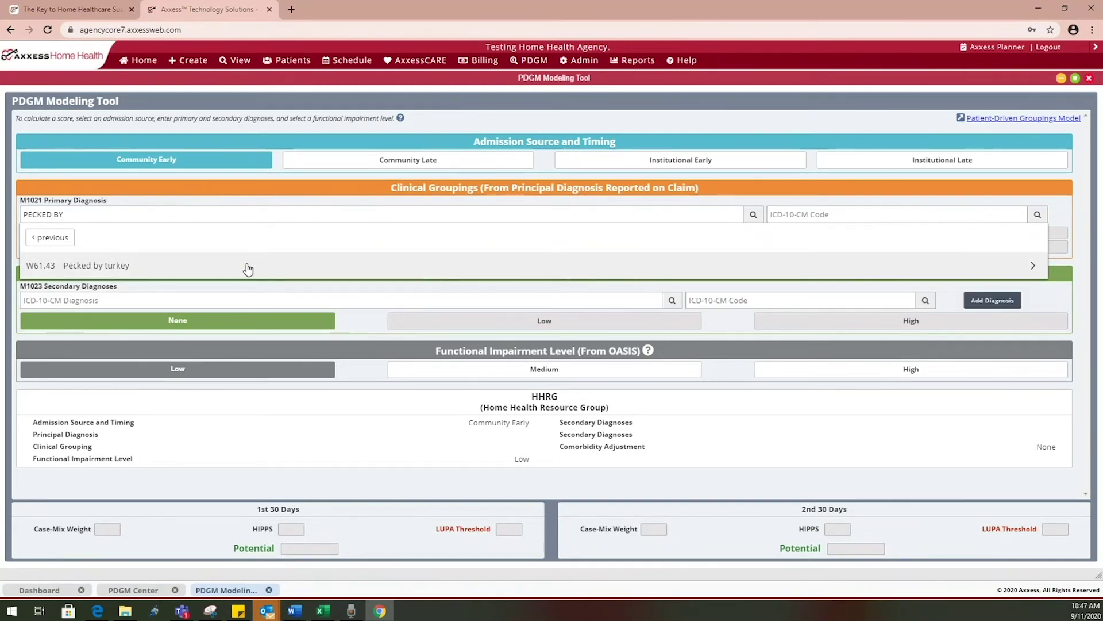
{"action": "left_click", "coordinate": [248, 269]}
{"action": "left_click", "coordinate": [249, 290]}
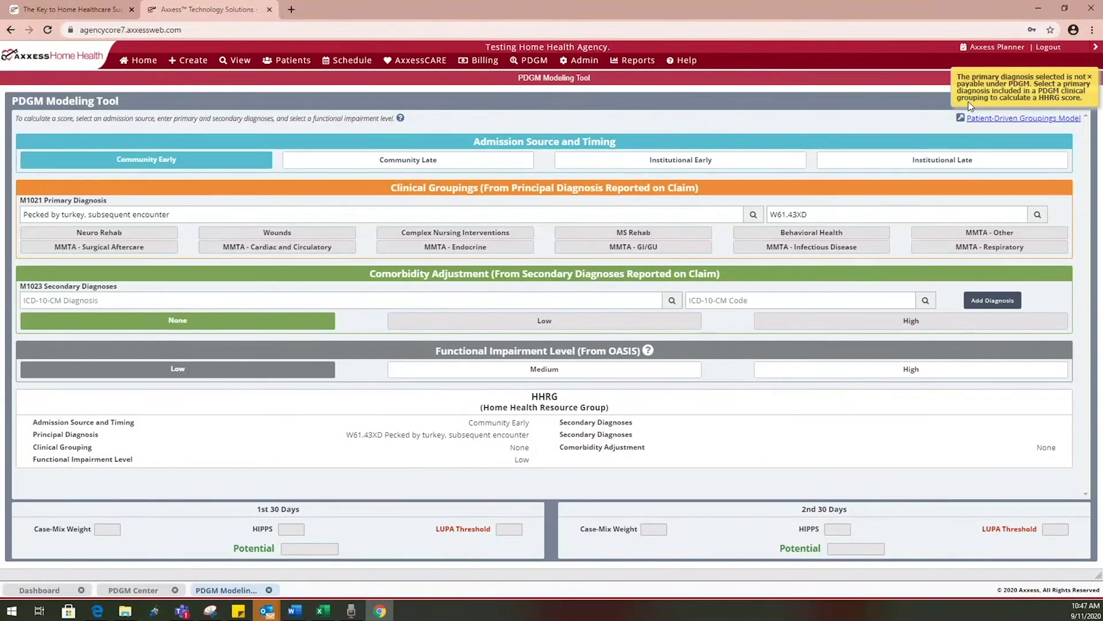
Clear the unpayable W61.43XD code and type G20 in its place
{"action": "left_click_drag", "start_coordinate": [814, 215], "coordinate": [763, 217]}
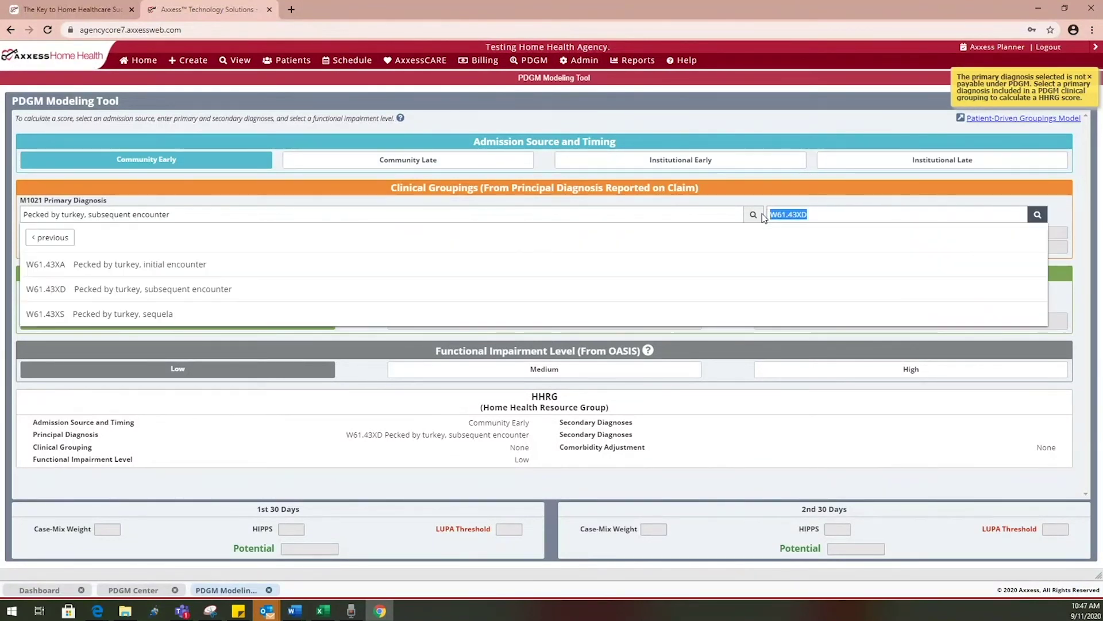
{"action": "key", "text": "BackSpace"}
{"action": "type", "text": "G20"}
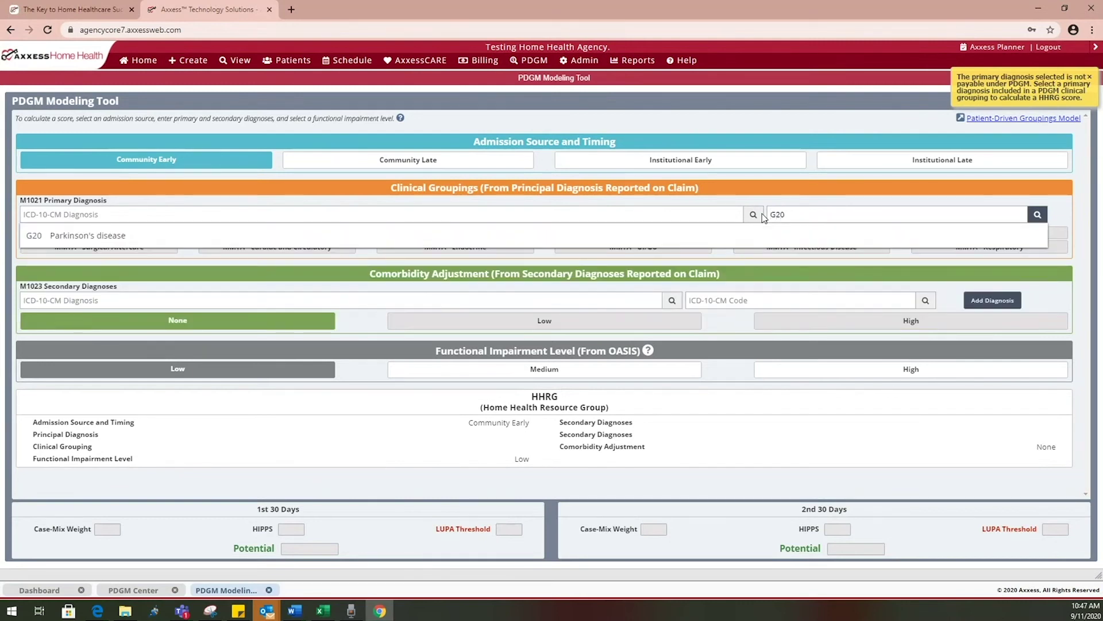
Select G20 Parkinson's disease as primary and E11.22 as the first secondary diagnosis
{"action": "left_click", "coordinate": [760, 227]}
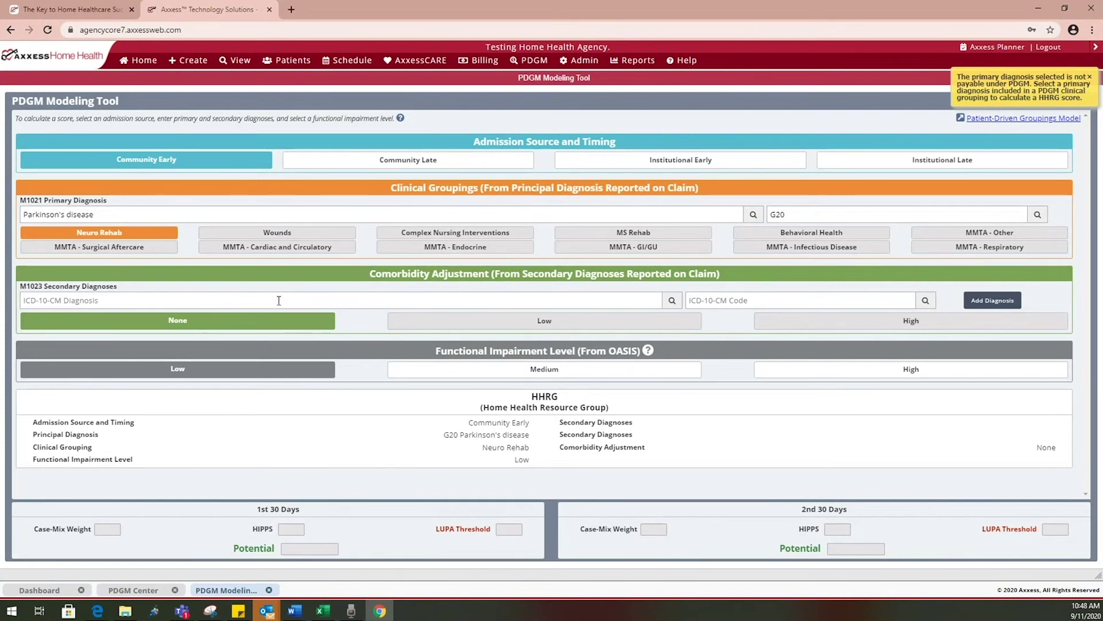
{"action": "left_click", "coordinate": [731, 300]}
{"action": "type", "text": "E11.22"}
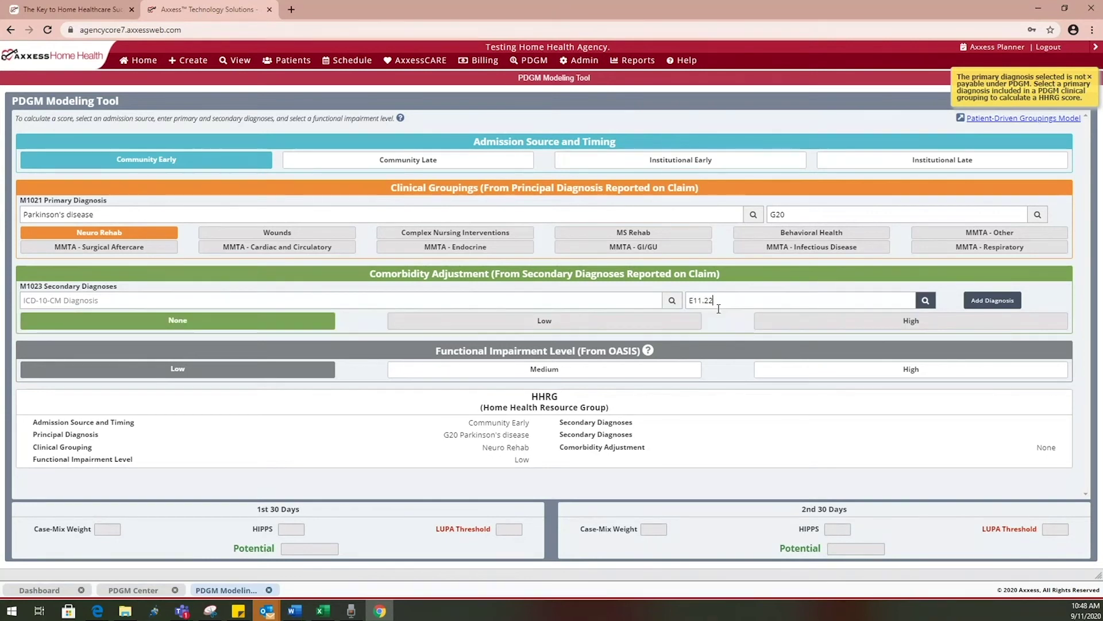
{"action": "left_click", "coordinate": [714, 320]}
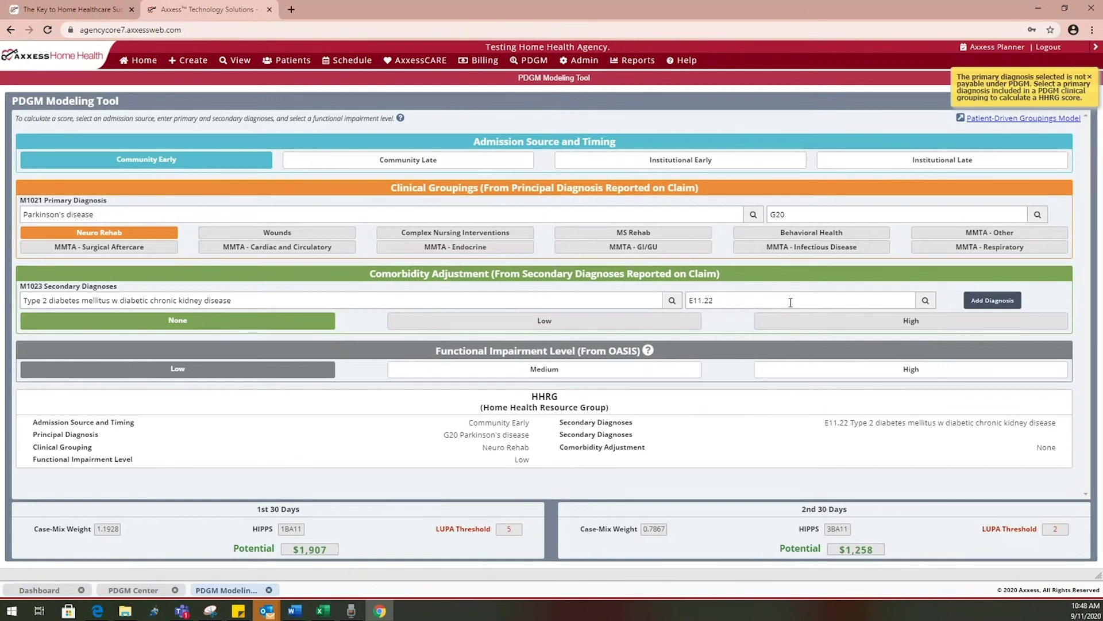
Add L89.213 stage 3 right-hip pressure ulcer as a secondary diagnosis and set impairment to High
{"action": "left_click", "coordinate": [993, 301]}
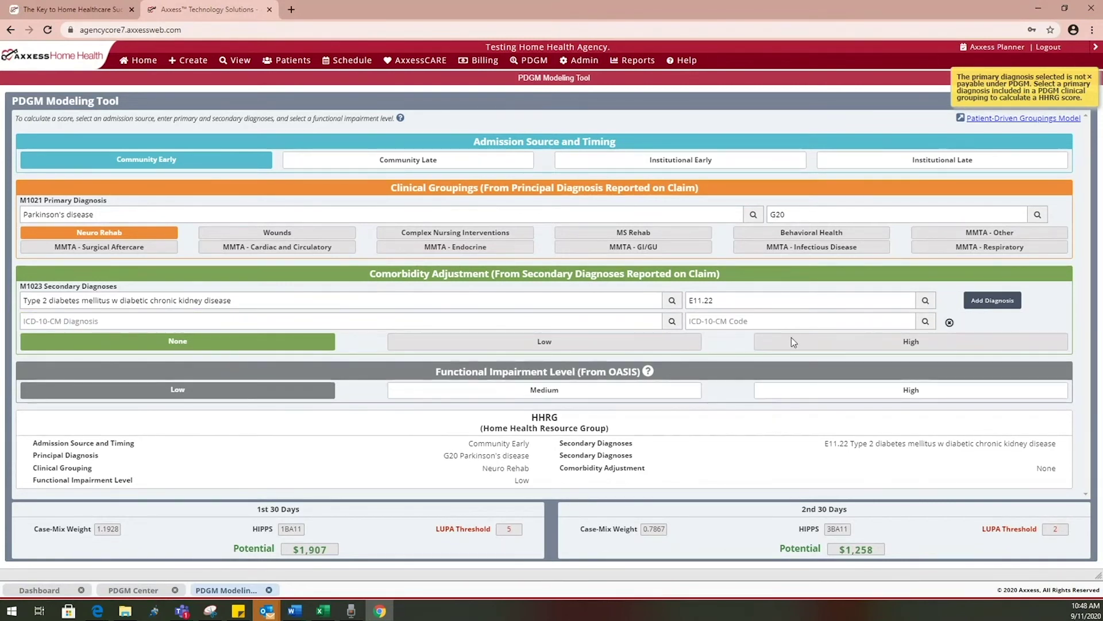
{"action": "left_click", "coordinate": [629, 319]}
{"action": "type", "text": "PRESS"}
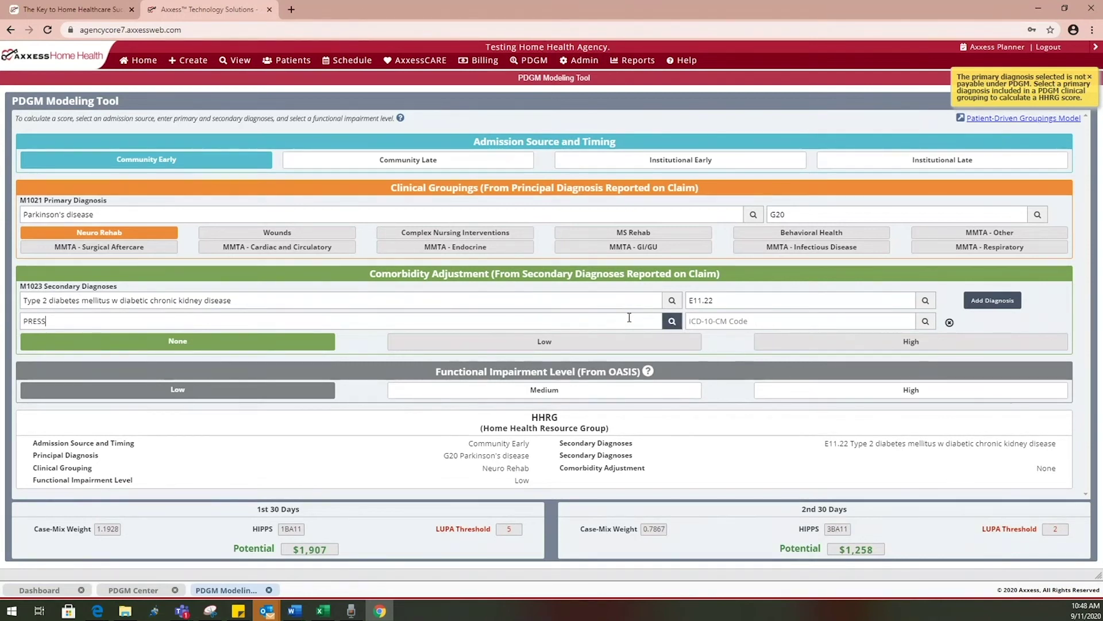
{"action": "type", "text": "URE "}
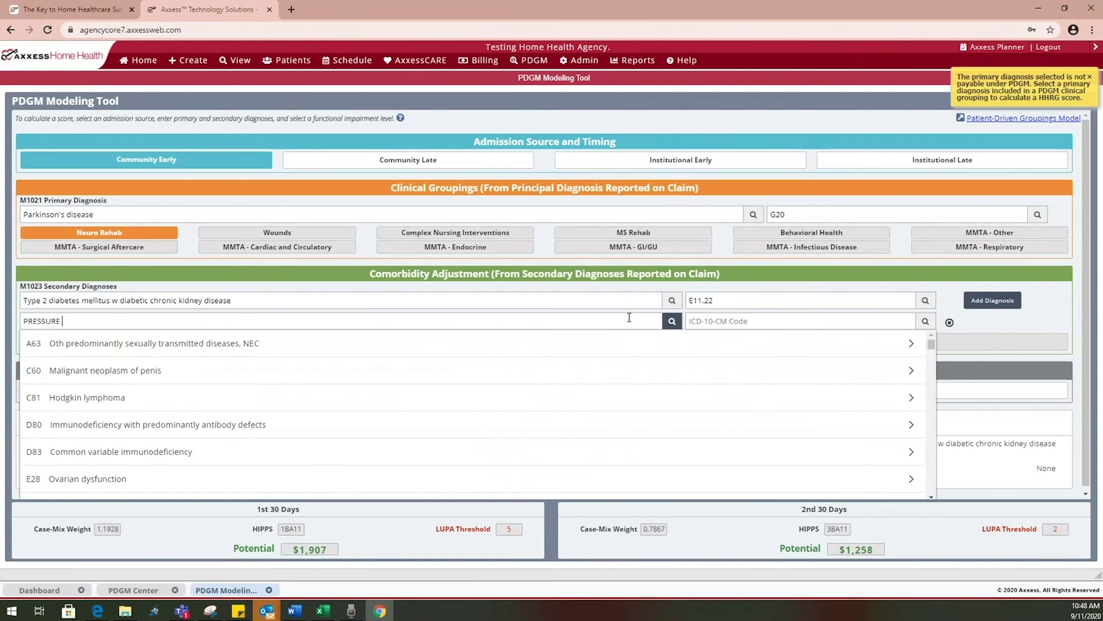
{"action": "type", "text": "UL"}
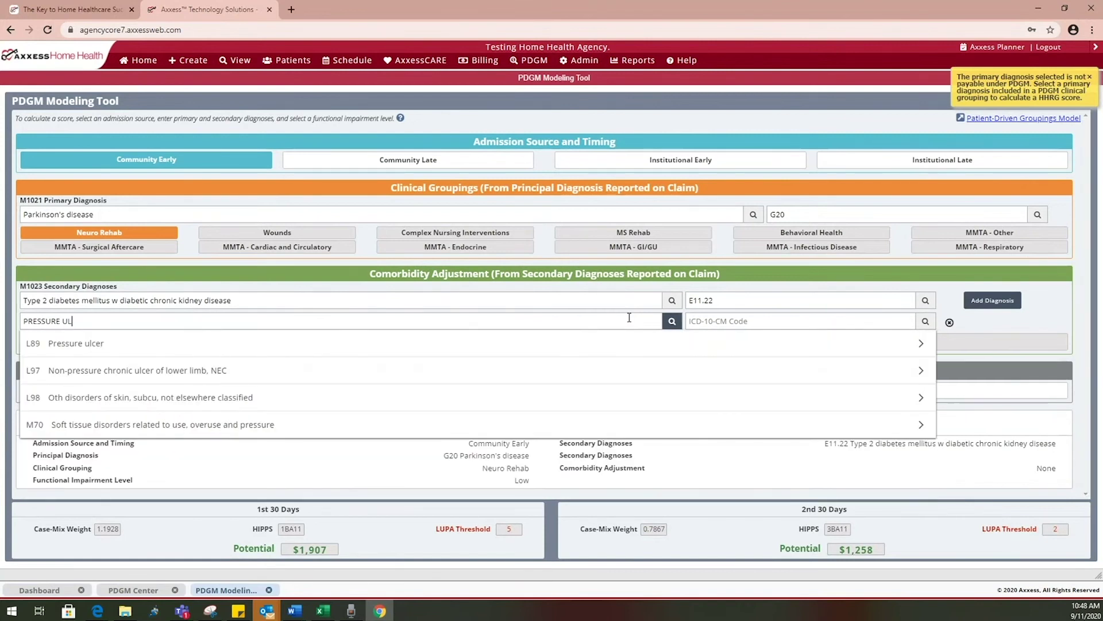
{"action": "left_click", "coordinate": [628, 343]}
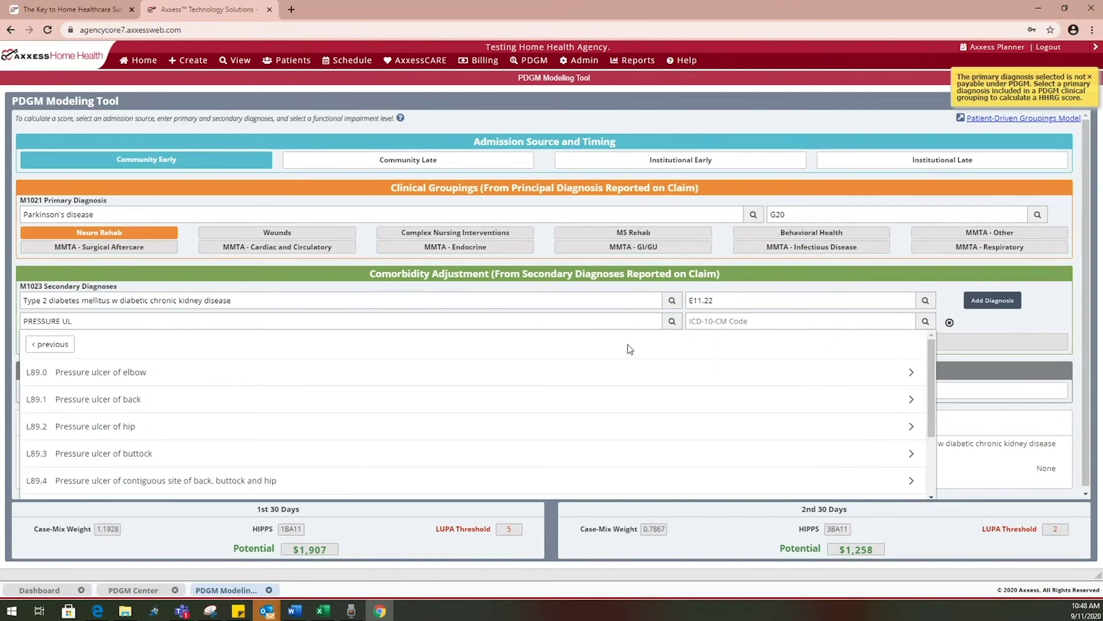
{"action": "left_click", "coordinate": [470, 442]}
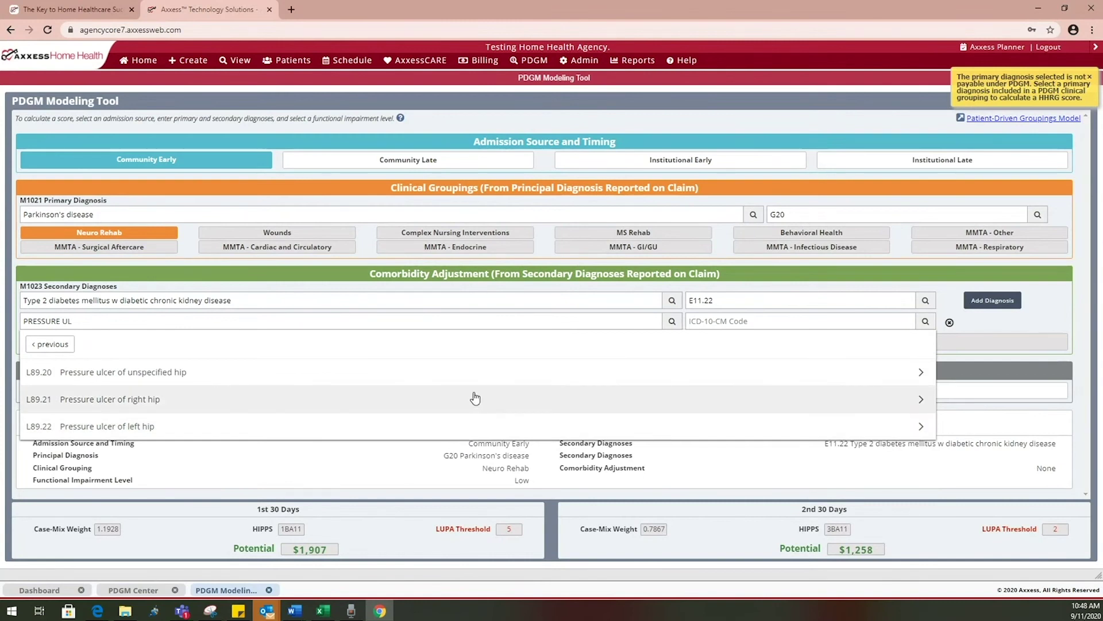
{"action": "left_click", "coordinate": [473, 395]}
{"action": "left_click", "coordinate": [470, 446]}
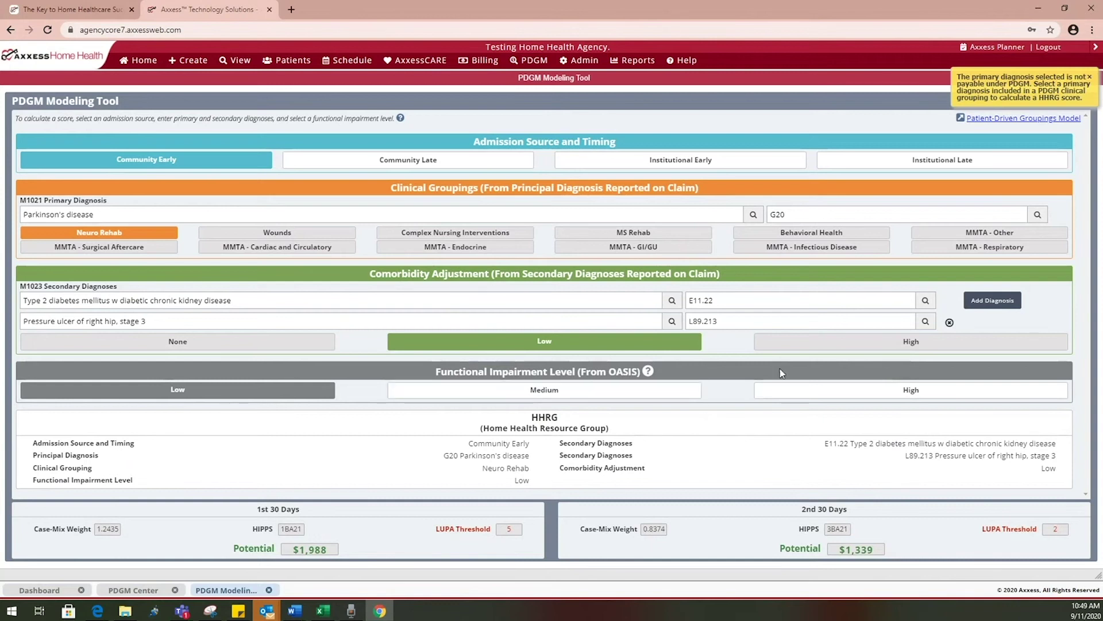
{"action": "left_click", "coordinate": [791, 387]}
Try Medium and Low impairment, model Institutional Early with High ($2,695, HIPPS 2BC21), then close the tool
{"action": "left_click", "coordinate": [431, 391]}
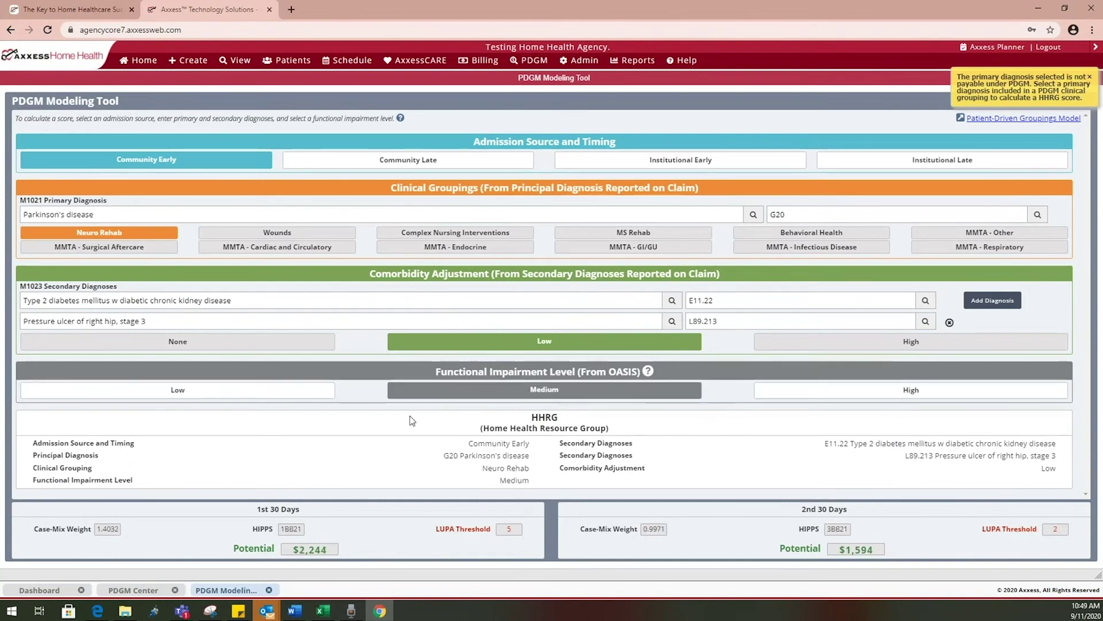
{"action": "left_click", "coordinate": [277, 396]}
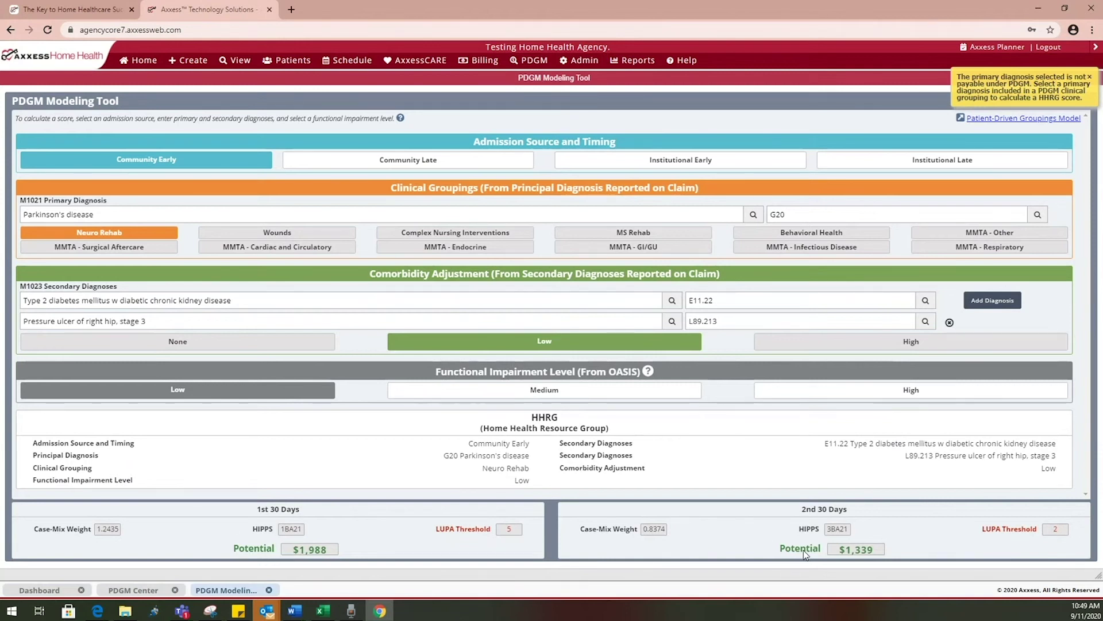
{"action": "left_click", "coordinate": [615, 160]}
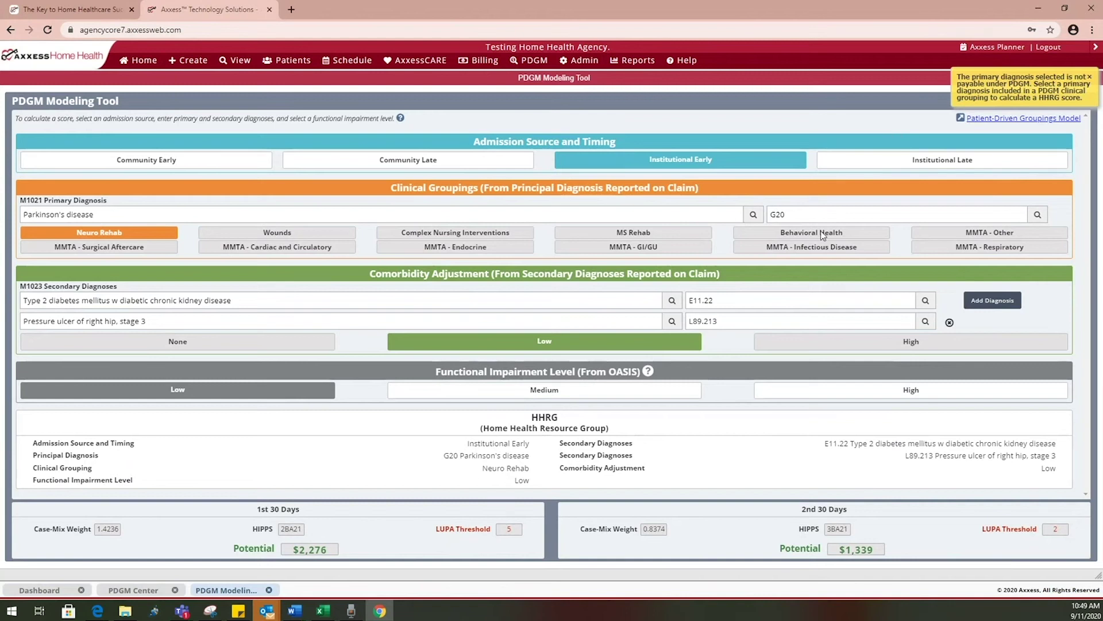
{"action": "left_click", "coordinate": [778, 396]}
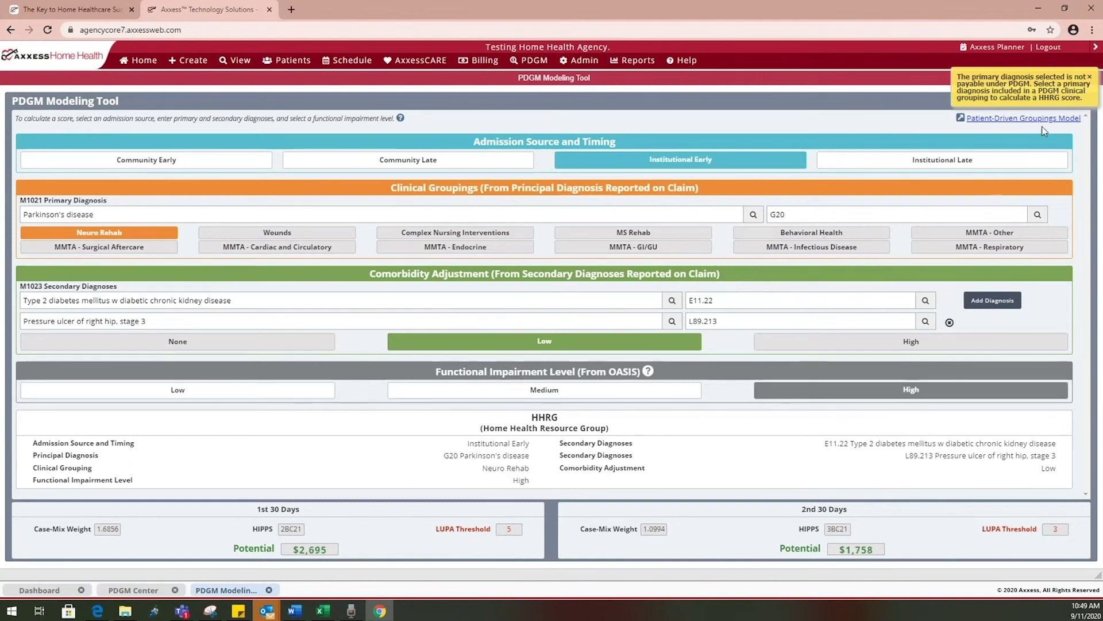
{"action": "left_click", "coordinate": [1089, 77]}
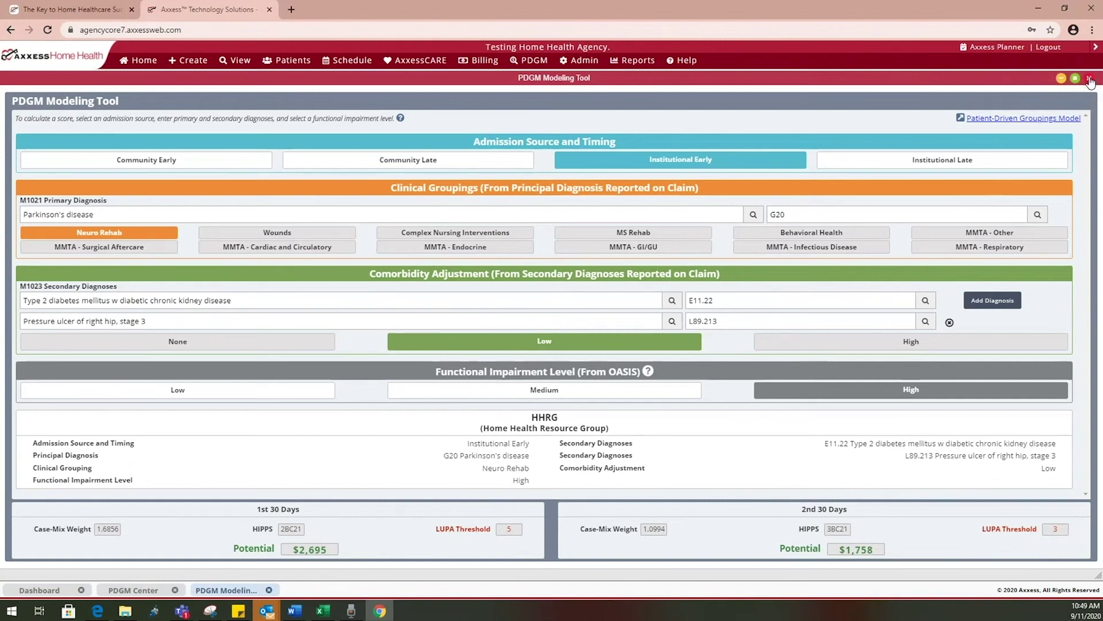
{"action": "left_click", "coordinate": [1089, 79]}
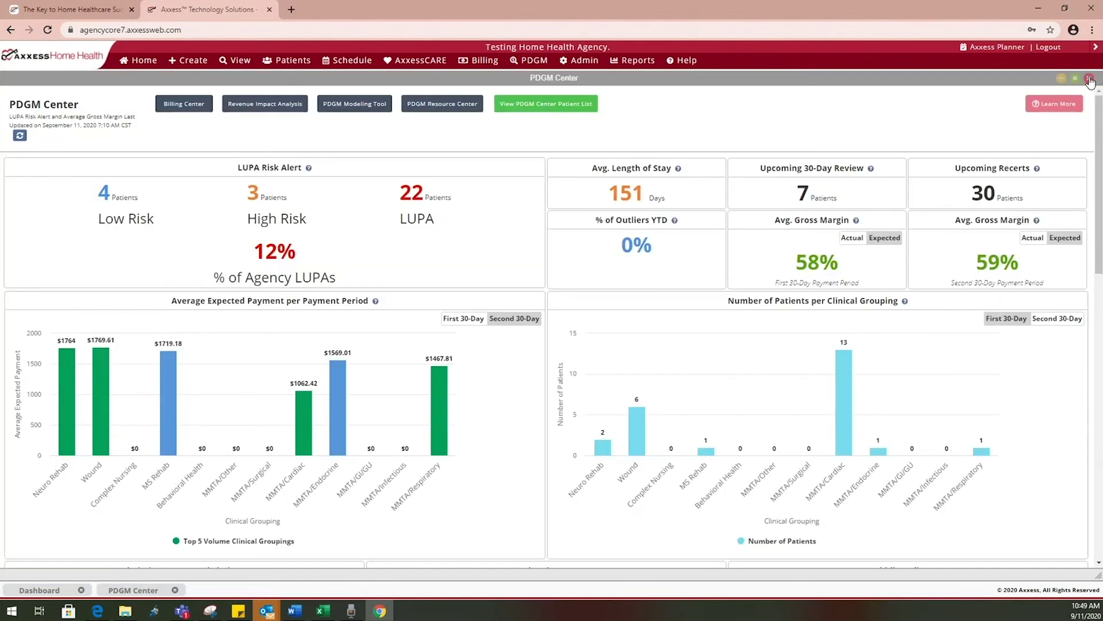
Show the PDGM Center Patient List for Location 2 with LUPA risk and payment figures
{"action": "left_click", "coordinate": [545, 109]}
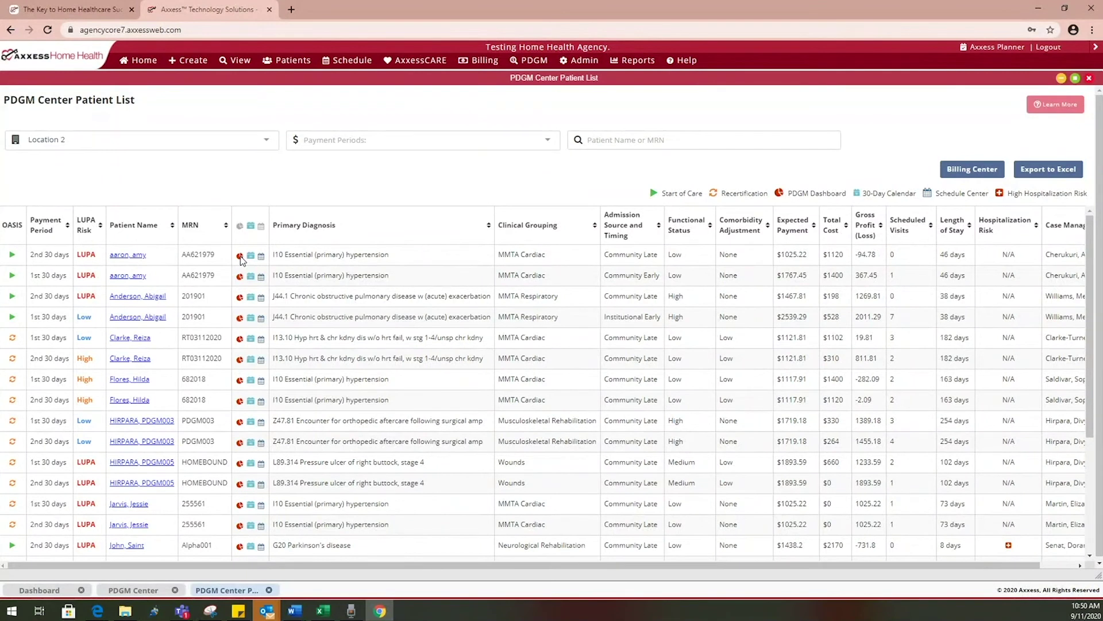
{"action": "left_click", "coordinate": [240, 255]}
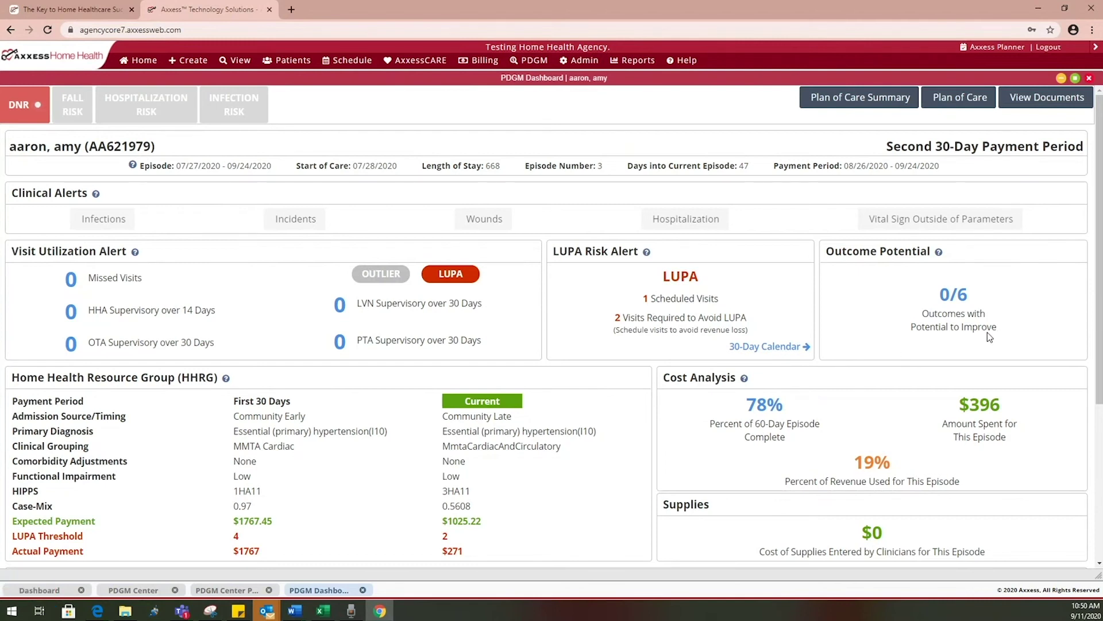
{"action": "scroll", "coordinate": [926, 366], "scroll_direction": "down", "scroll_amount": 4}
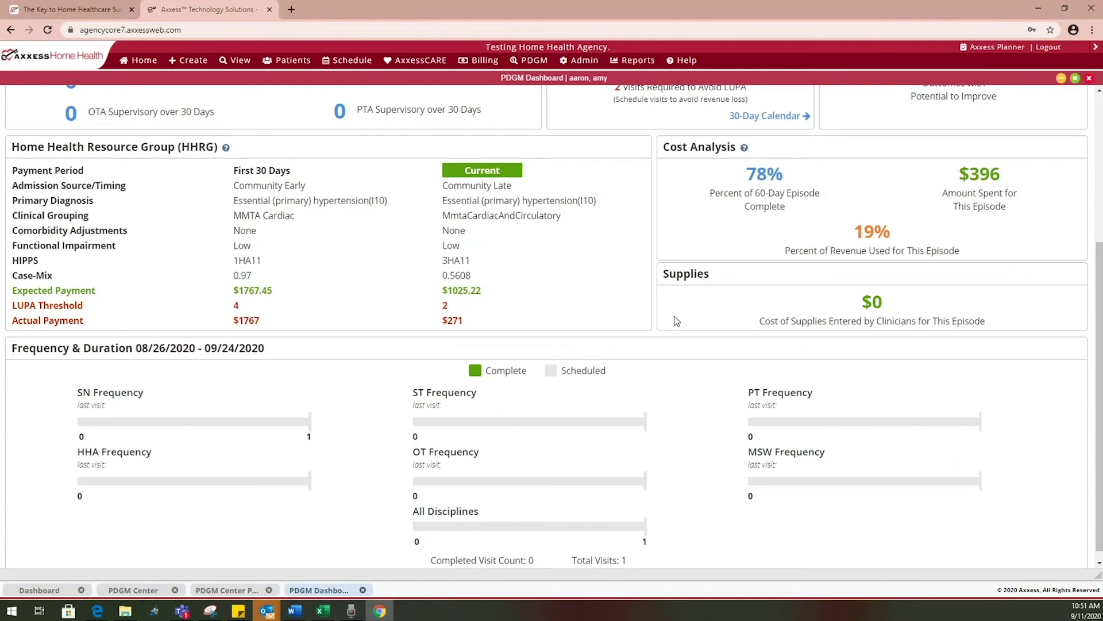
{"action": "scroll", "coordinate": [675, 319], "scroll_direction": "down", "scroll_amount": 1}
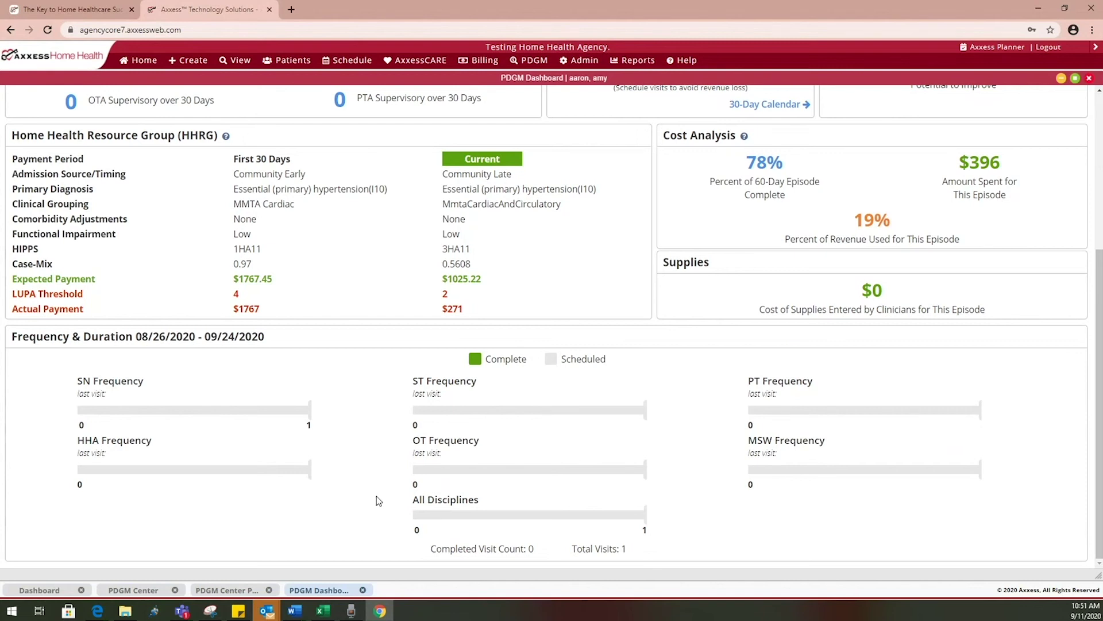
{"action": "left_click", "coordinate": [362, 590]}
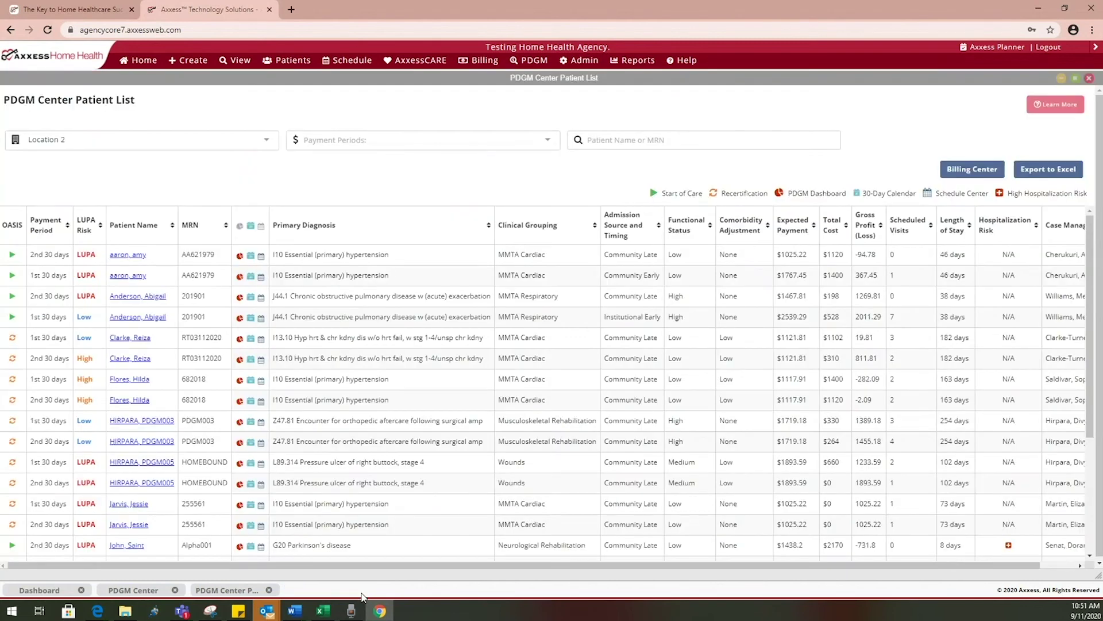
{"action": "left_click", "coordinate": [252, 256]}
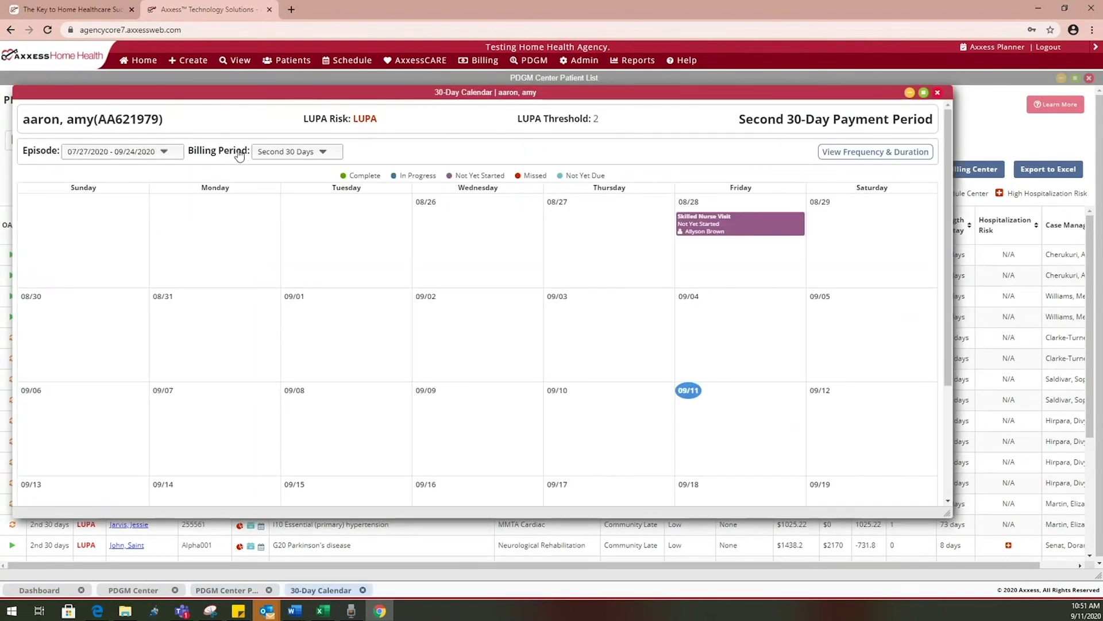
{"action": "left_click", "coordinate": [267, 153]}
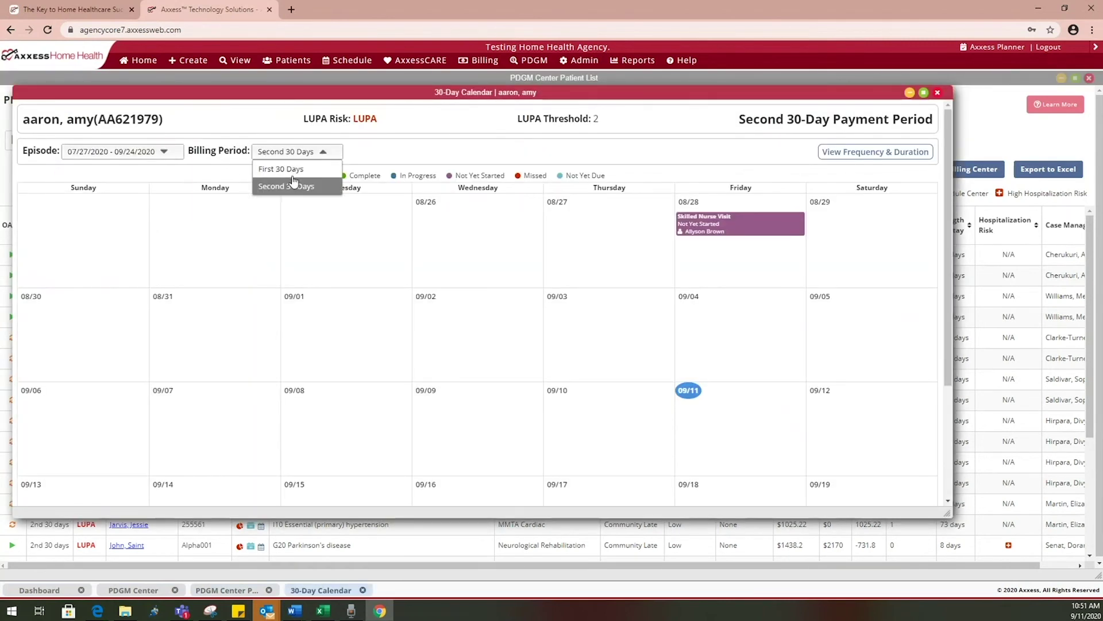
{"action": "left_click", "coordinate": [411, 161]}
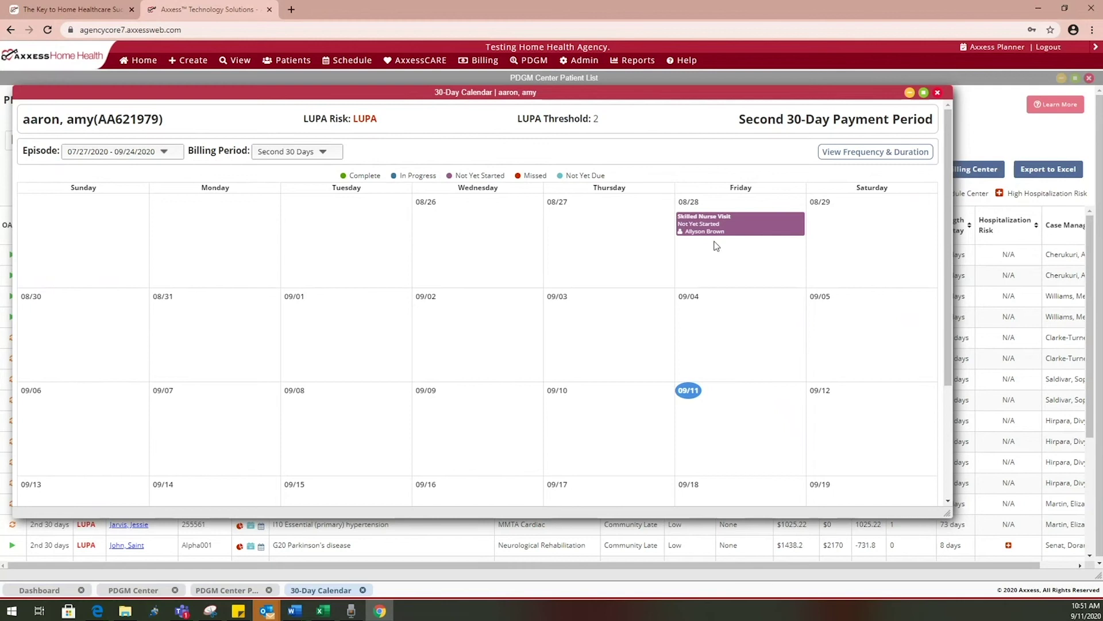
{"action": "mouse_move", "coordinate": [765, 228]}
{"action": "scroll", "coordinate": [695, 393], "scroll_direction": "down", "scroll_amount": 3}
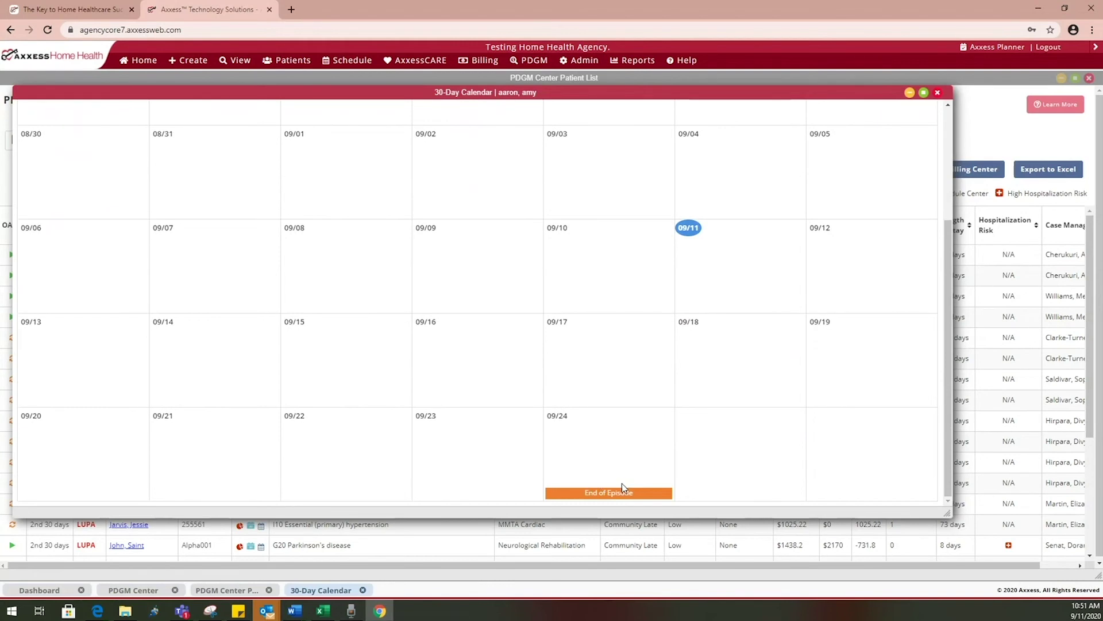
{"action": "scroll", "coordinate": [622, 482], "scroll_direction": "up", "scroll_amount": 3}
{"action": "left_click", "coordinate": [321, 152]}
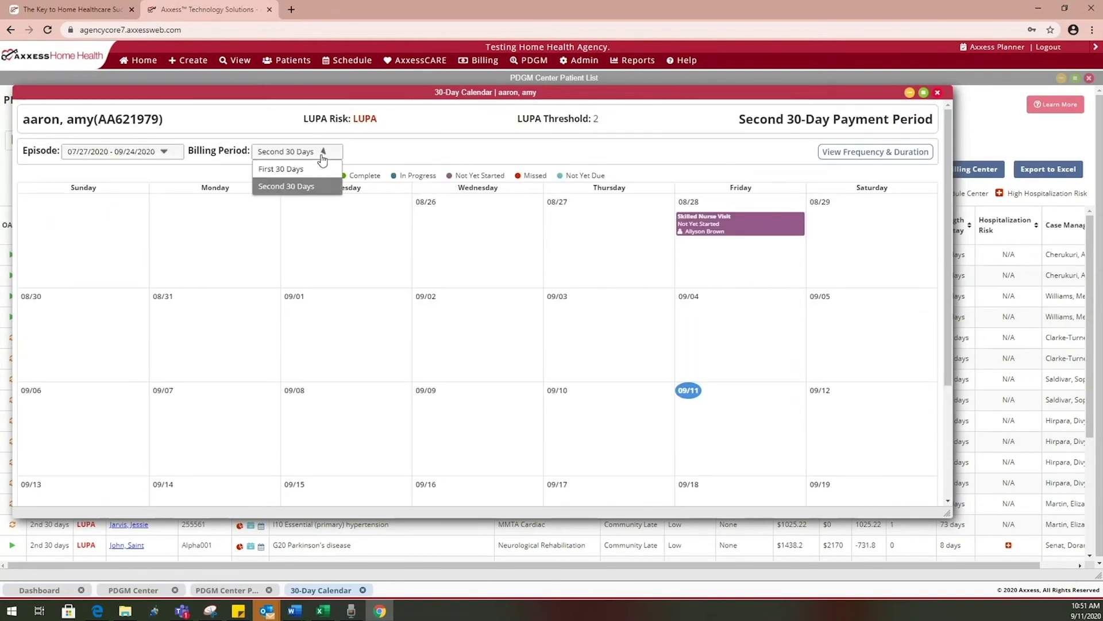
{"action": "left_click", "coordinate": [315, 170]}
{"action": "scroll", "coordinate": [617, 349], "scroll_direction": "down", "scroll_amount": 3}
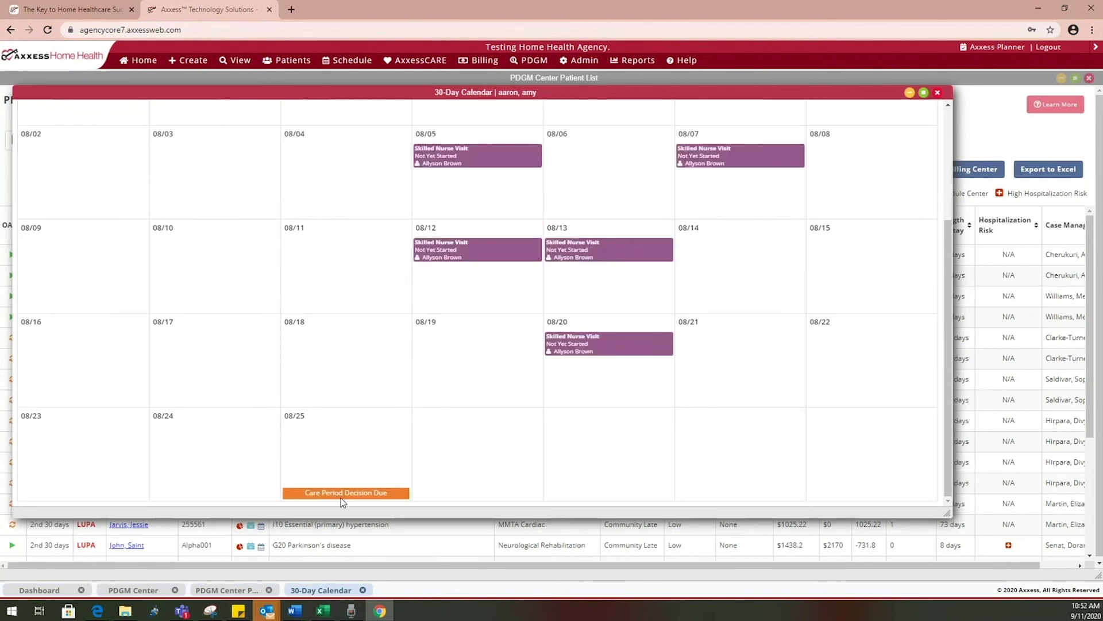
{"action": "scroll", "coordinate": [343, 502], "scroll_direction": "up", "scroll_amount": 3}
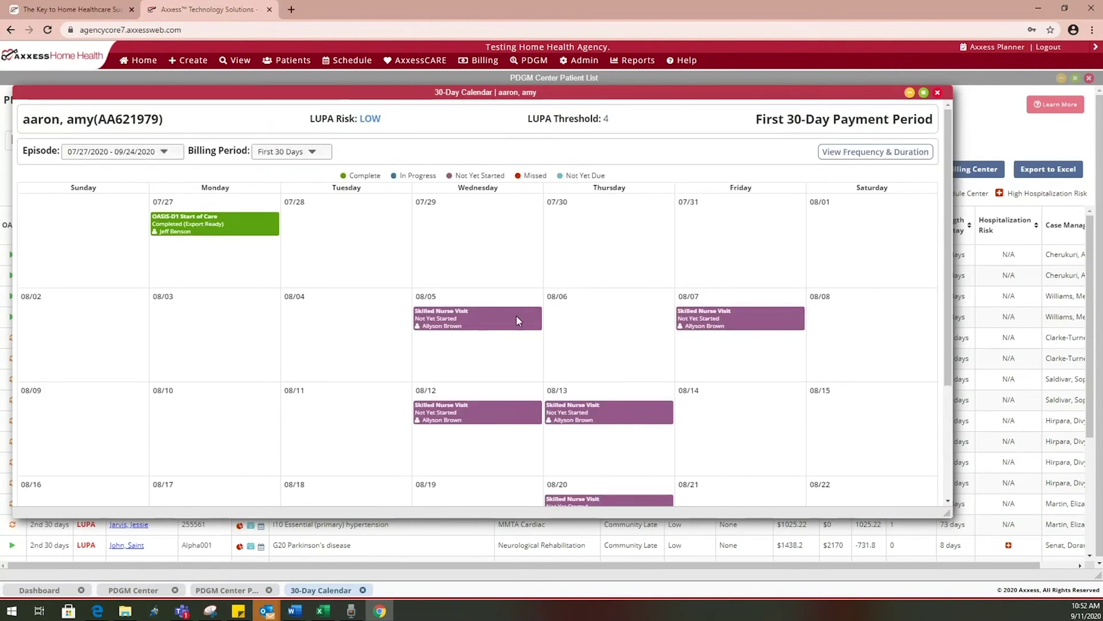
{"action": "left_click", "coordinate": [838, 151]}
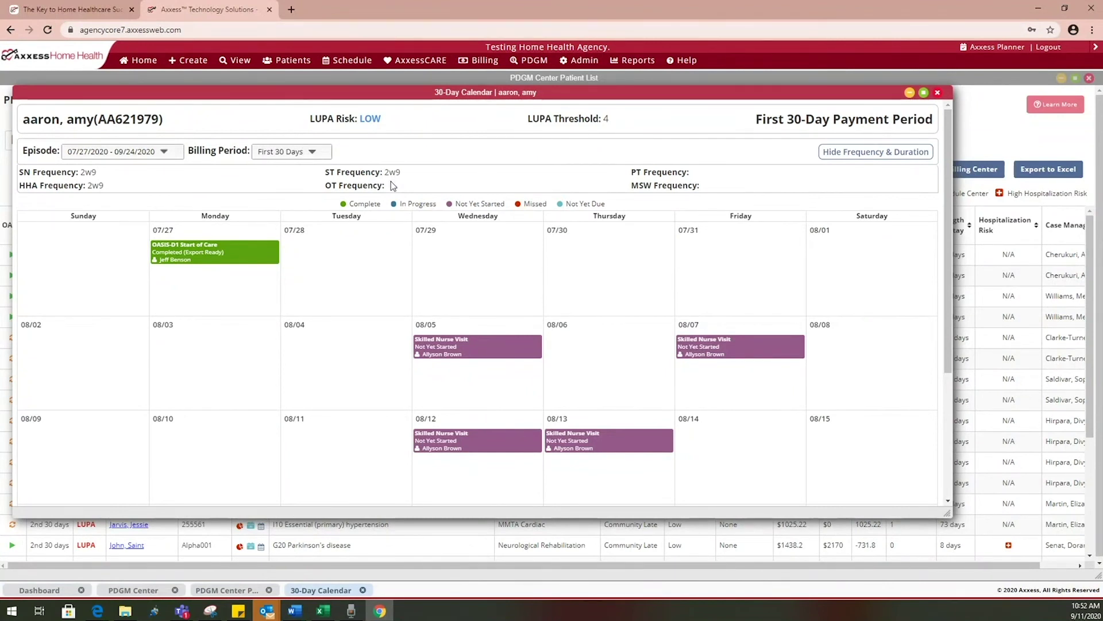
{"action": "left_click", "coordinate": [937, 93]}
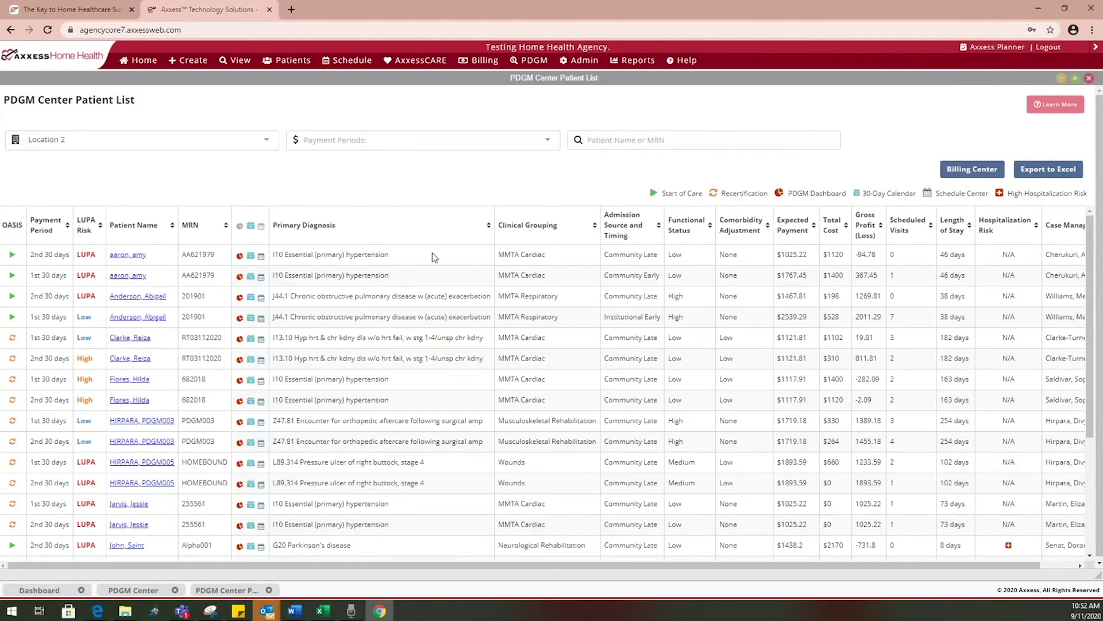
Briefly view a patient's Schedule Center, scroll the patient list, then close both PDGM windows
{"action": "left_click", "coordinate": [261, 258]}
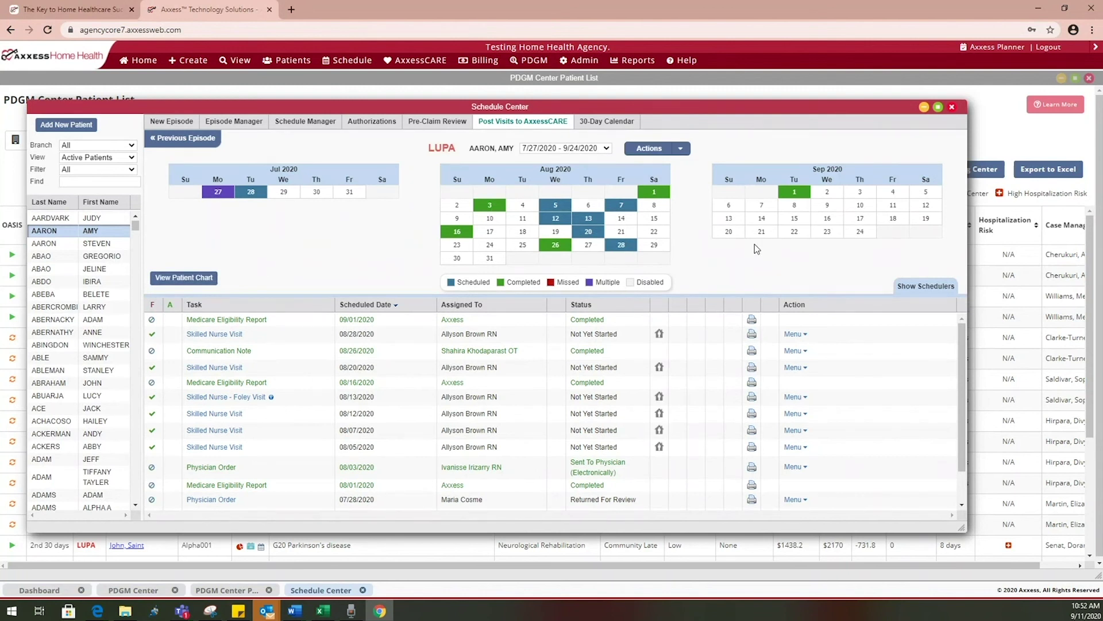
{"action": "left_click", "coordinate": [951, 108]}
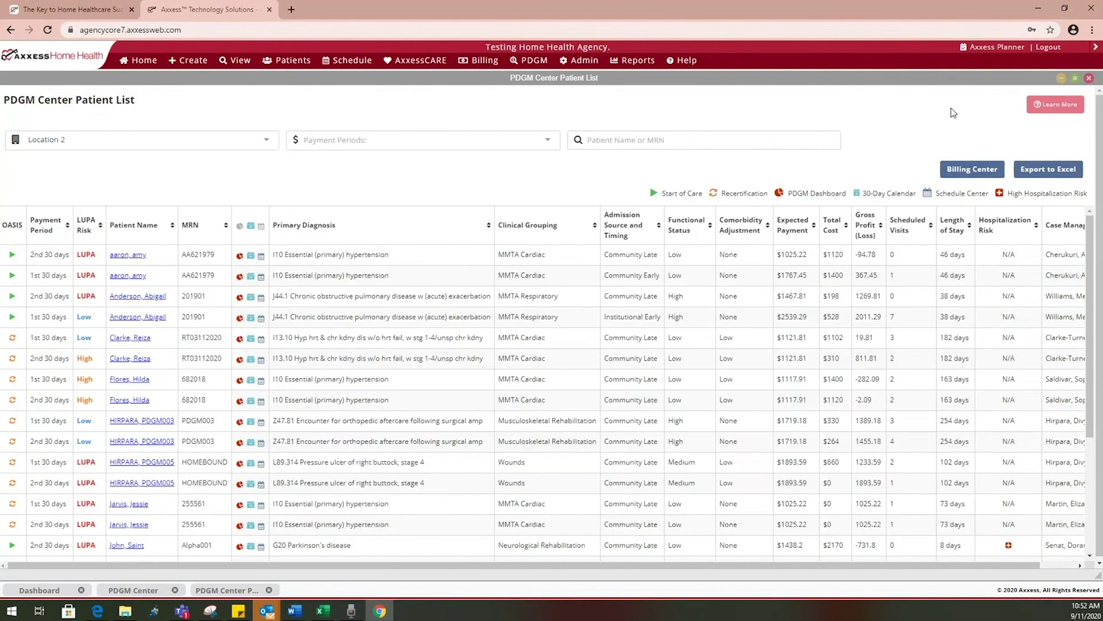
{"action": "left_click_drag", "start_coordinate": [648, 575], "coordinate": [742, 581]}
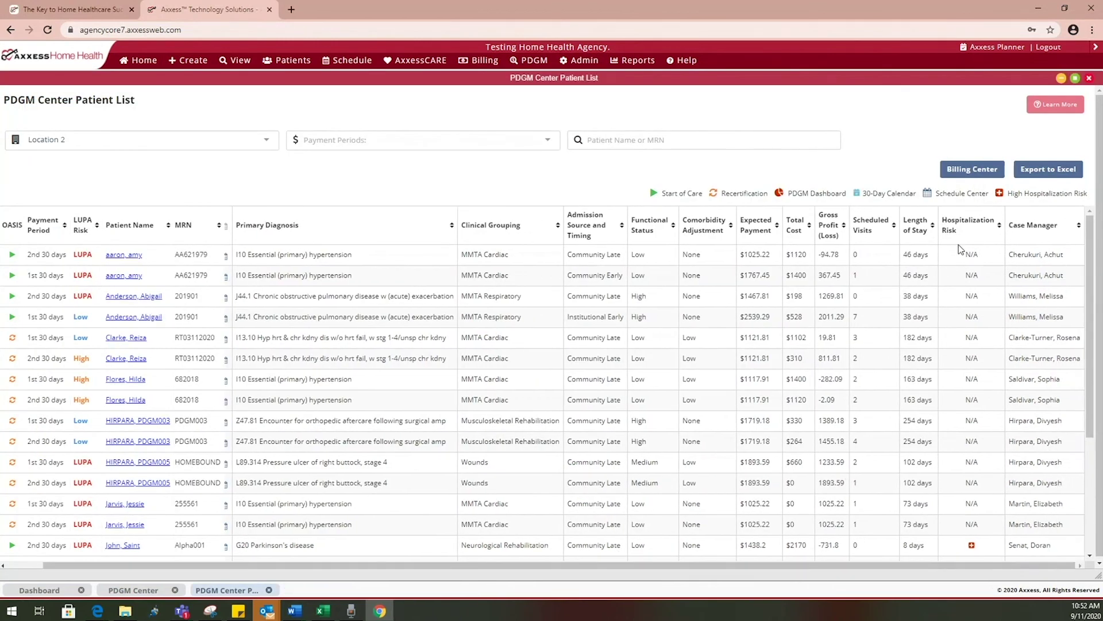
{"action": "scroll", "coordinate": [964, 517], "scroll_direction": "down", "scroll_amount": 2}
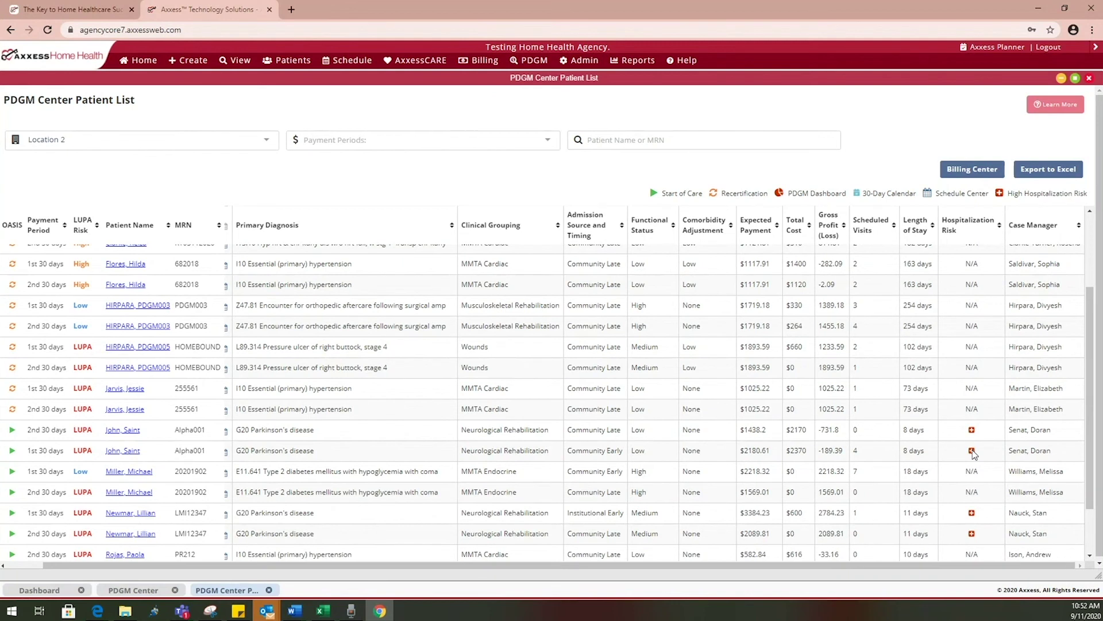
{"action": "scroll", "coordinate": [974, 454], "scroll_direction": "down", "scroll_amount": 1}
{"action": "scroll", "coordinate": [974, 454], "scroll_direction": "up", "scroll_amount": 3}
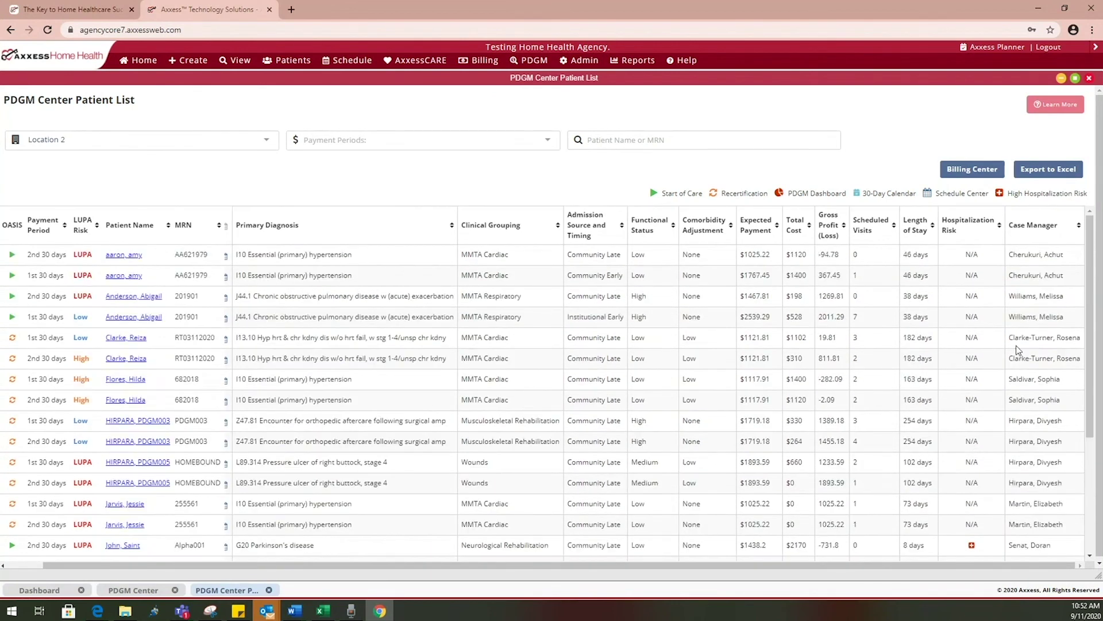
{"action": "left_click", "coordinate": [1088, 79]}
{"action": "left_click", "coordinate": [1089, 79]}
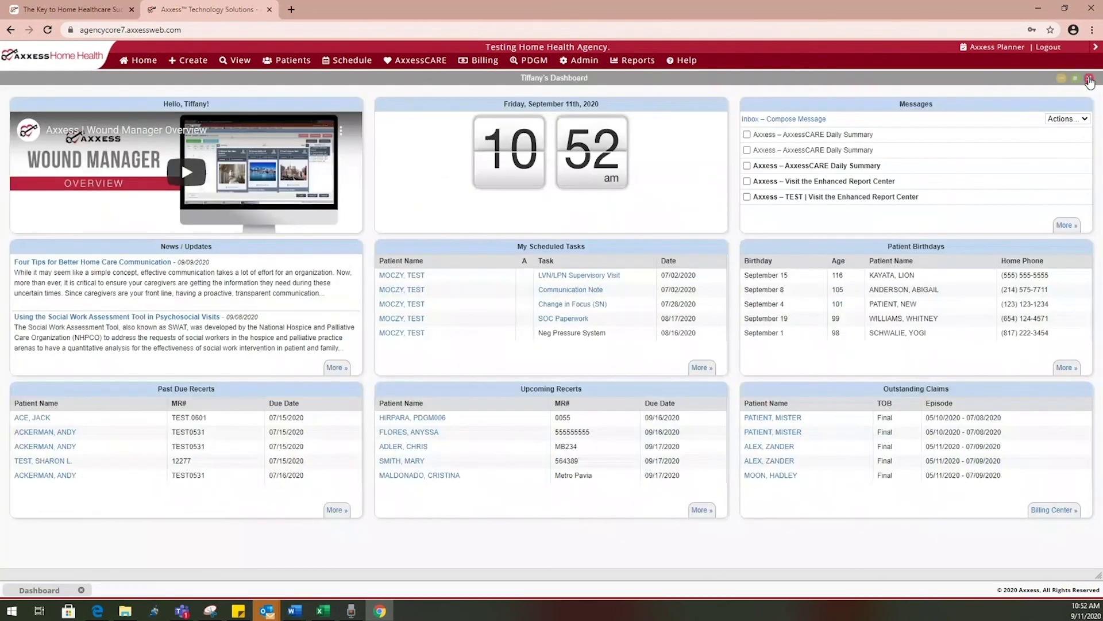
Close the home dashboard and open the Adjustment Codes list from Admin > Lists
{"action": "left_click", "coordinate": [1089, 79]}
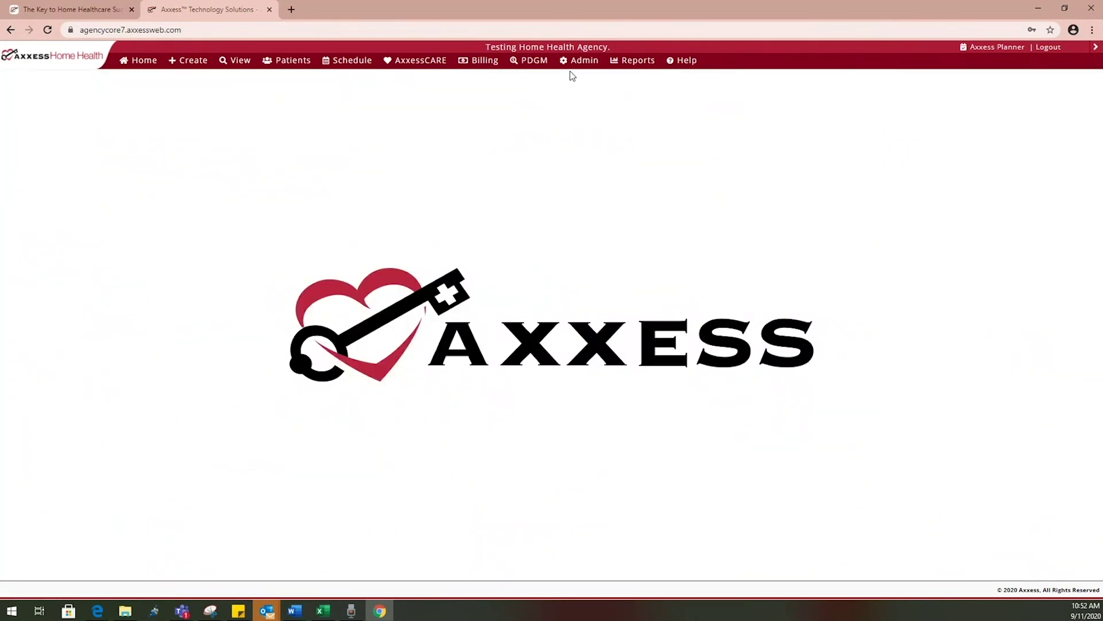
{"action": "mouse_move", "coordinate": [582, 67]}
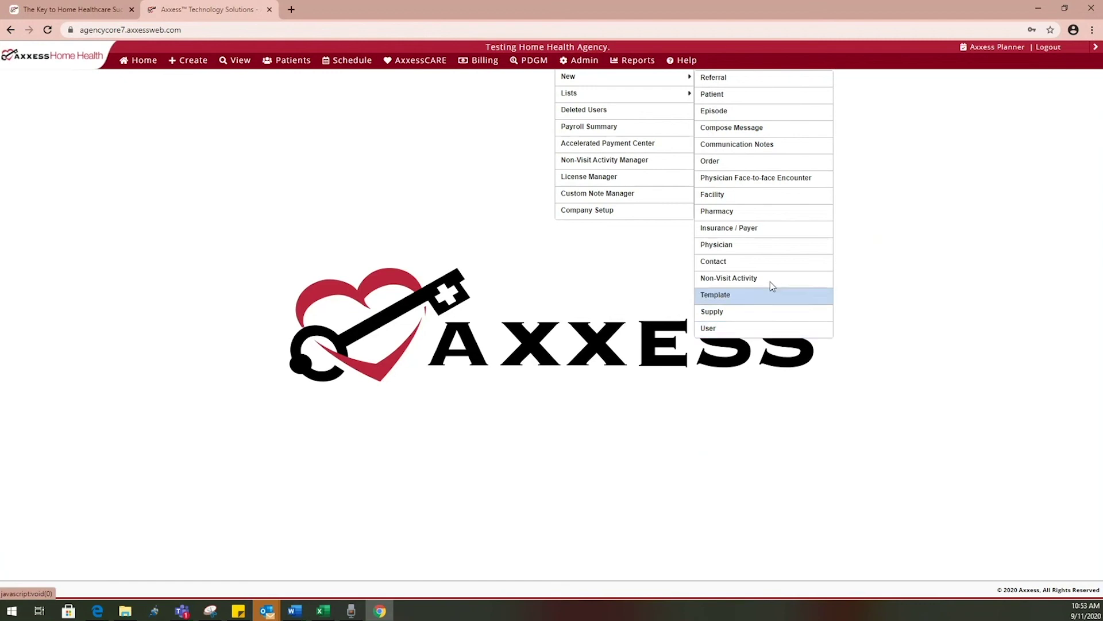
{"action": "mouse_move", "coordinate": [674, 97]}
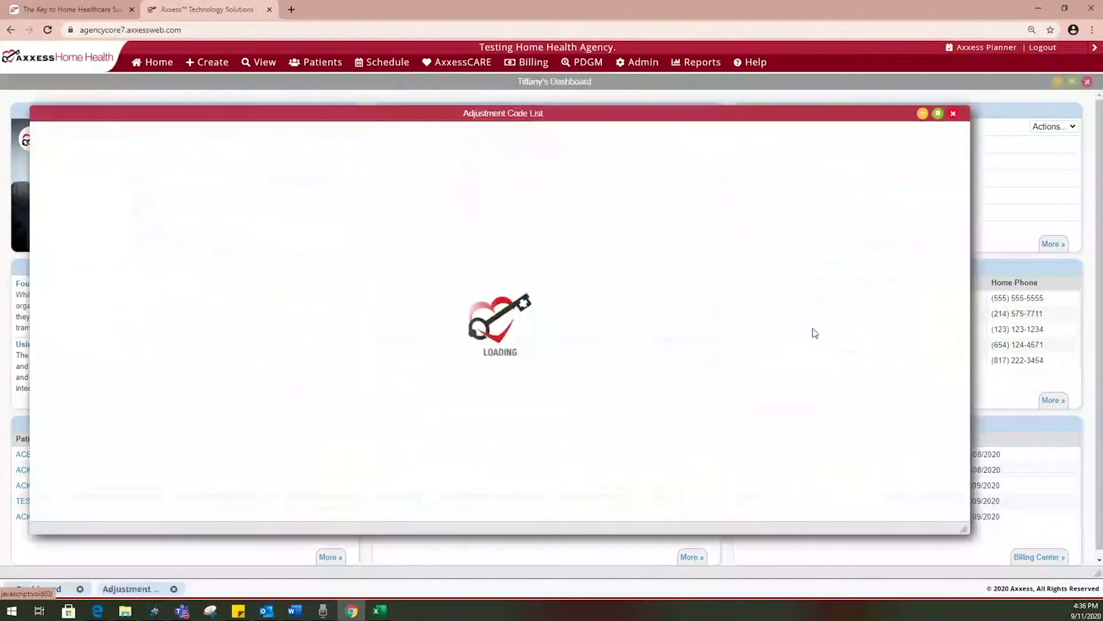
Create adjustment code NEG, description 'Negative adj', type Negative, then close the codes list
{"action": "left_click", "coordinate": [937, 114]}
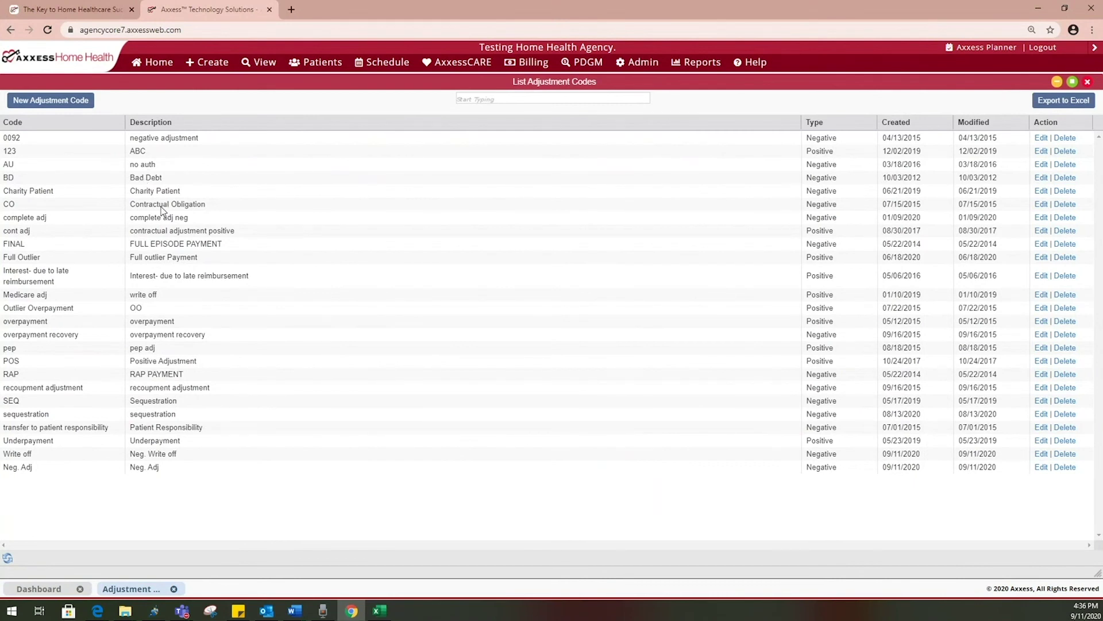
{"action": "left_click", "coordinate": [69, 103]}
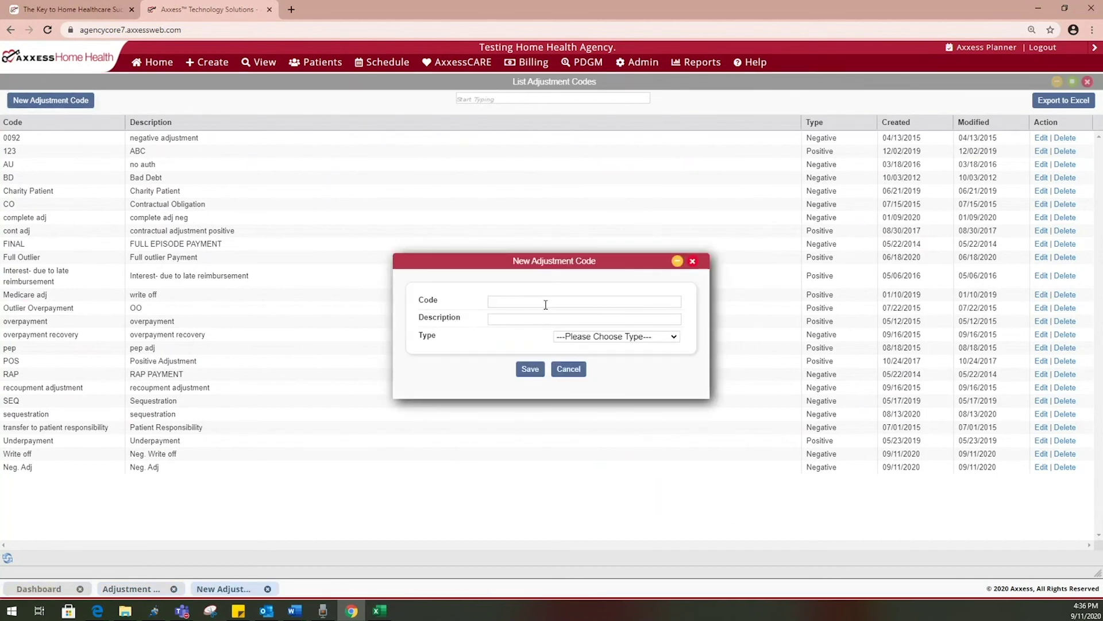
{"action": "type", "text": "NEG"}
{"action": "left_click", "coordinate": [541, 318]}
{"action": "type", "text": "Negative adj"}
{"action": "left_click", "coordinate": [574, 339]}
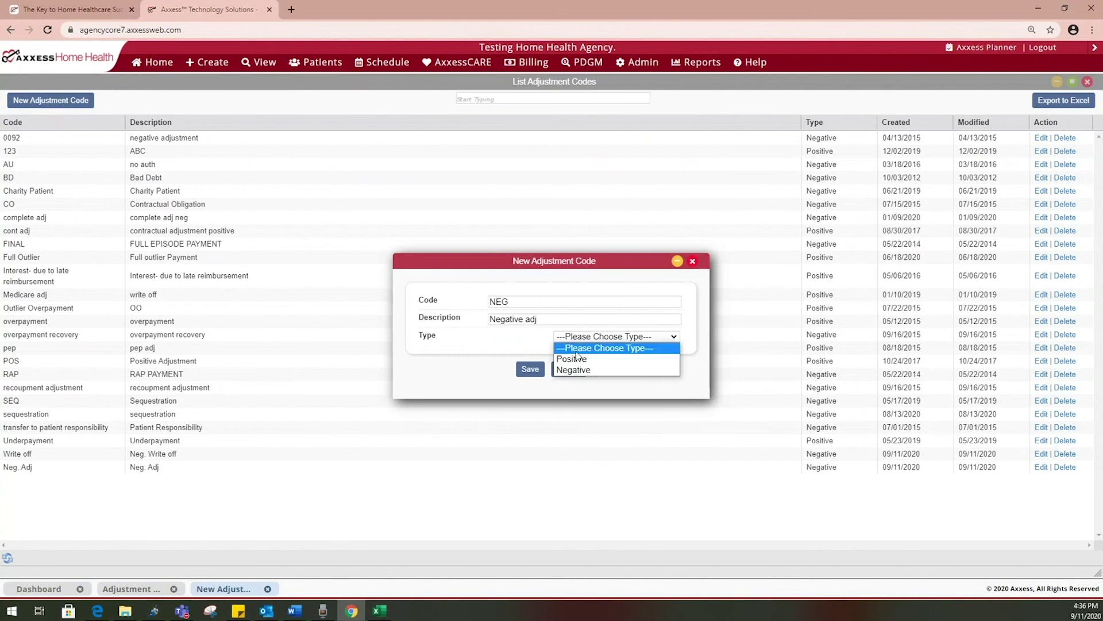
{"action": "left_click", "coordinate": [582, 373]}
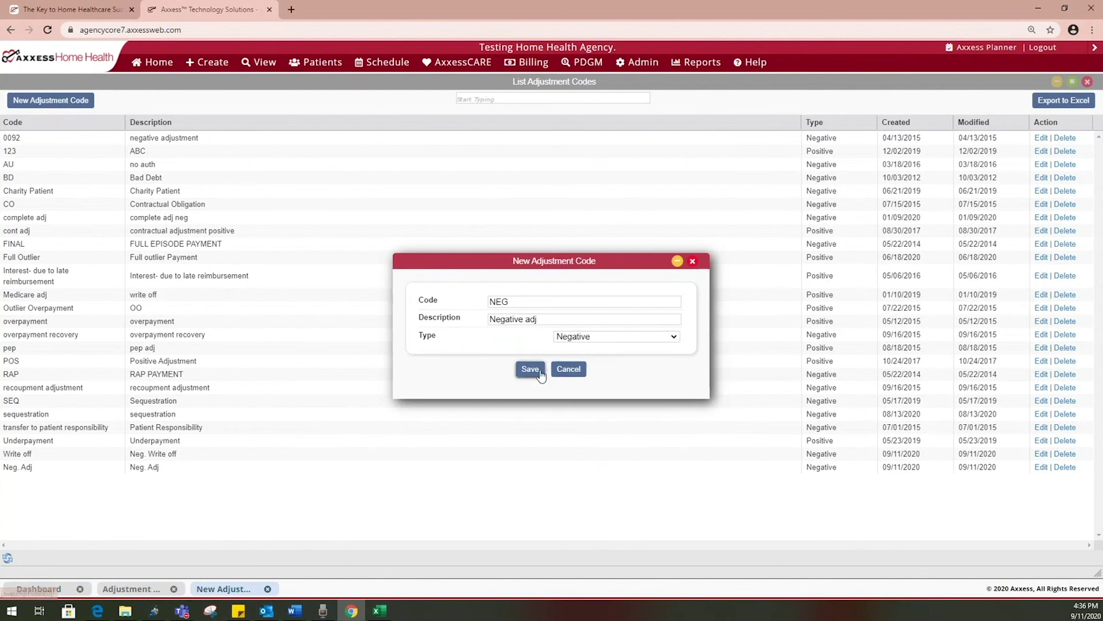
{"action": "left_click", "coordinate": [530, 369]}
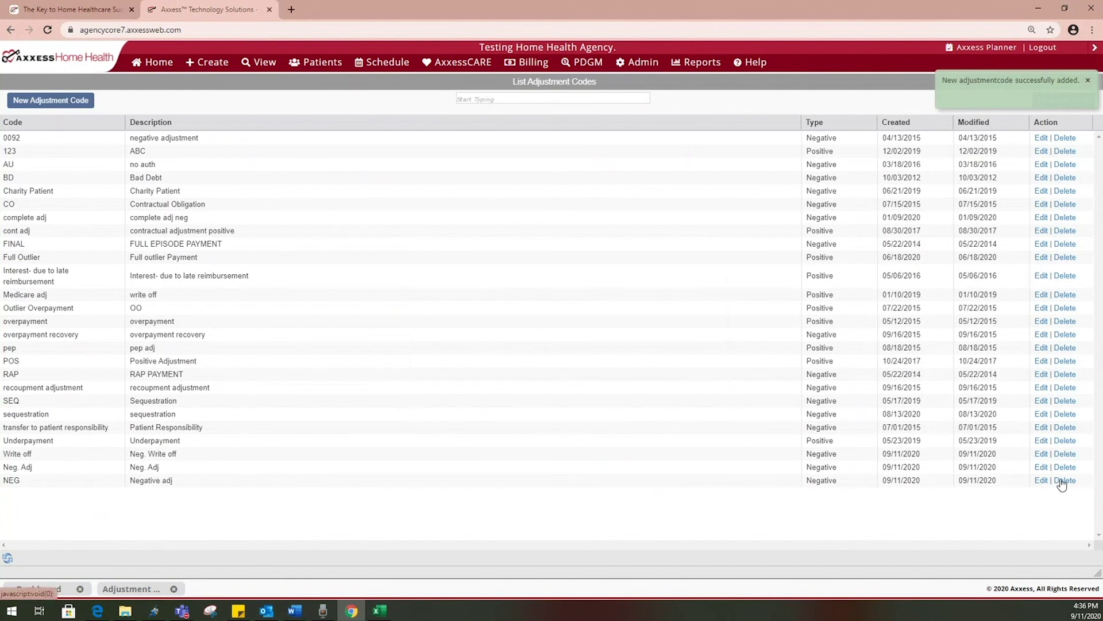
{"action": "left_click", "coordinate": [1087, 81]}
{"action": "left_click", "coordinate": [1087, 82]}
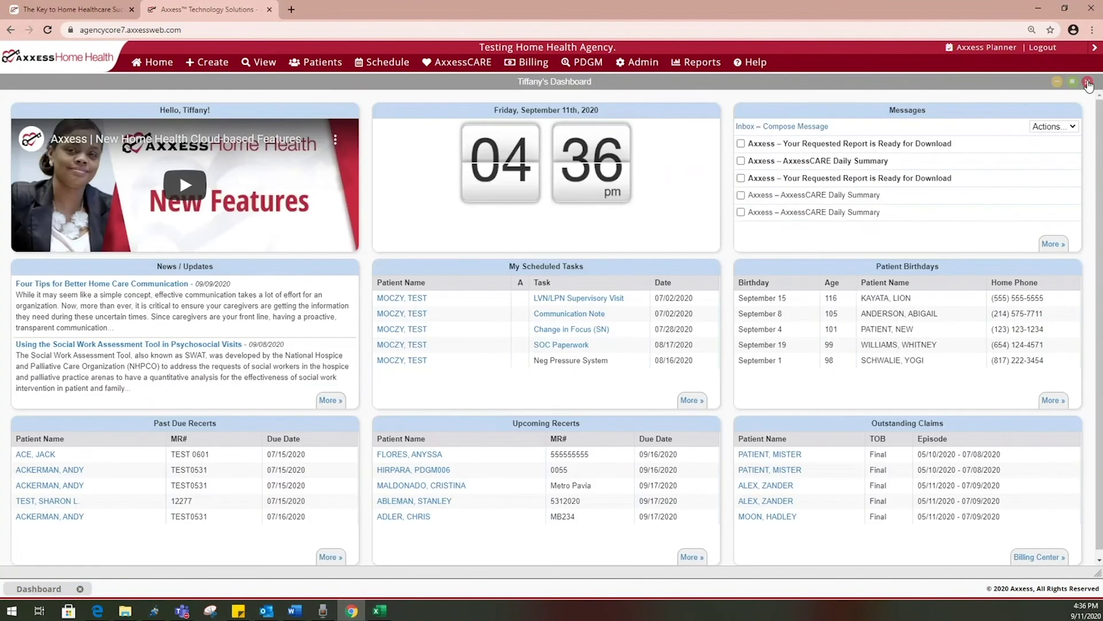
Open the Documents list full-page and inspect the ACE forms document type without changing it
{"action": "left_click", "coordinate": [638, 62]}
{"action": "mouse_move", "coordinate": [629, 99]}
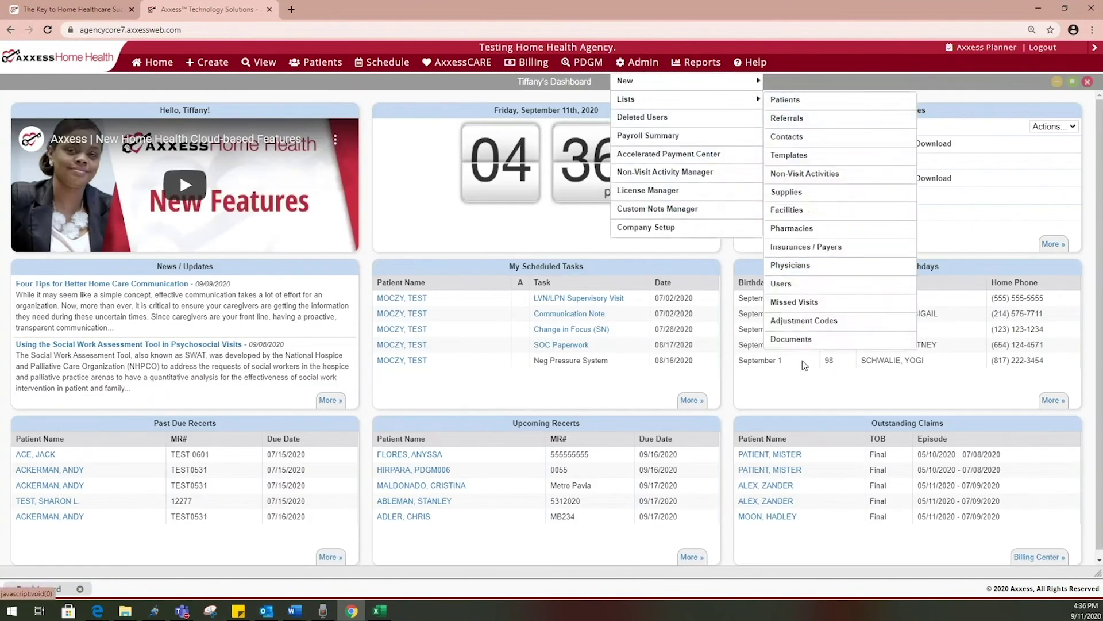
{"action": "left_click", "coordinate": [808, 340]}
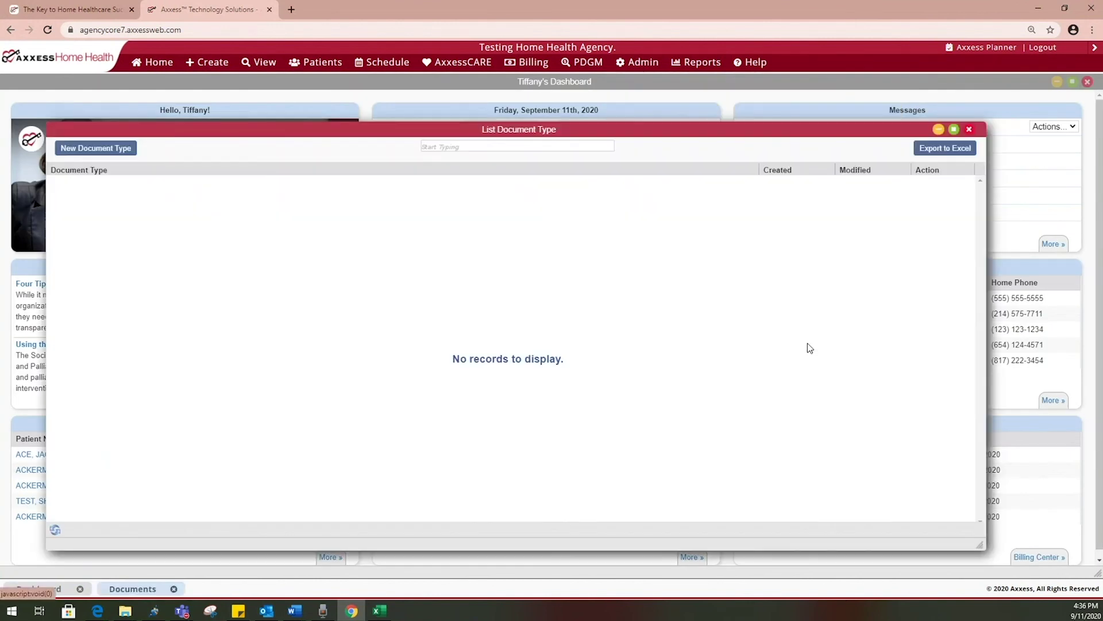
{"action": "left_click", "coordinate": [953, 130]}
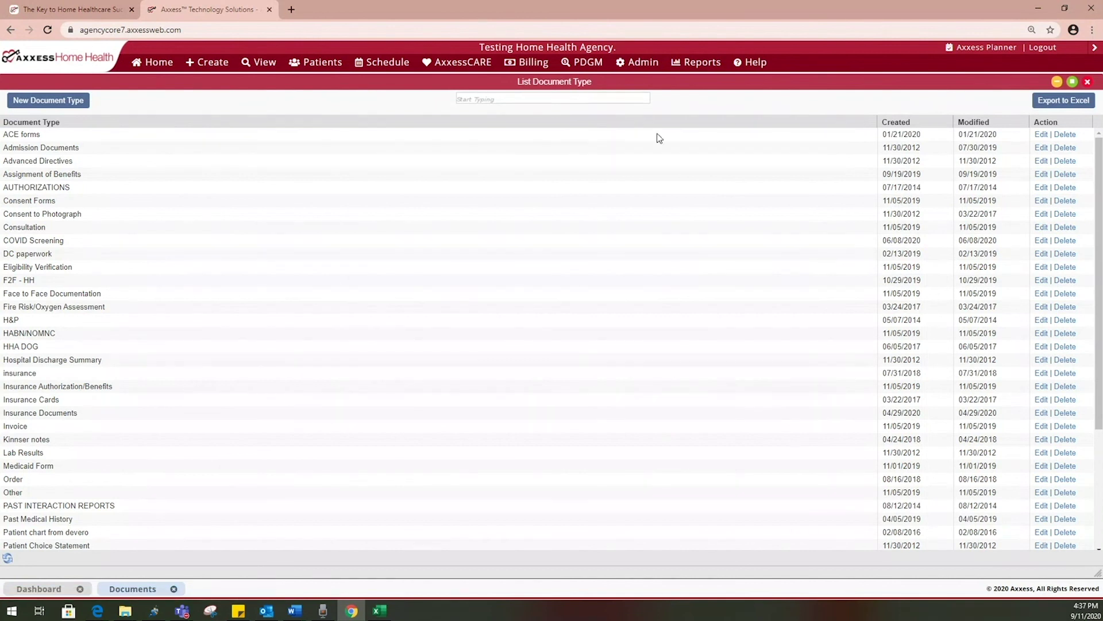
{"action": "left_click", "coordinate": [1041, 140]}
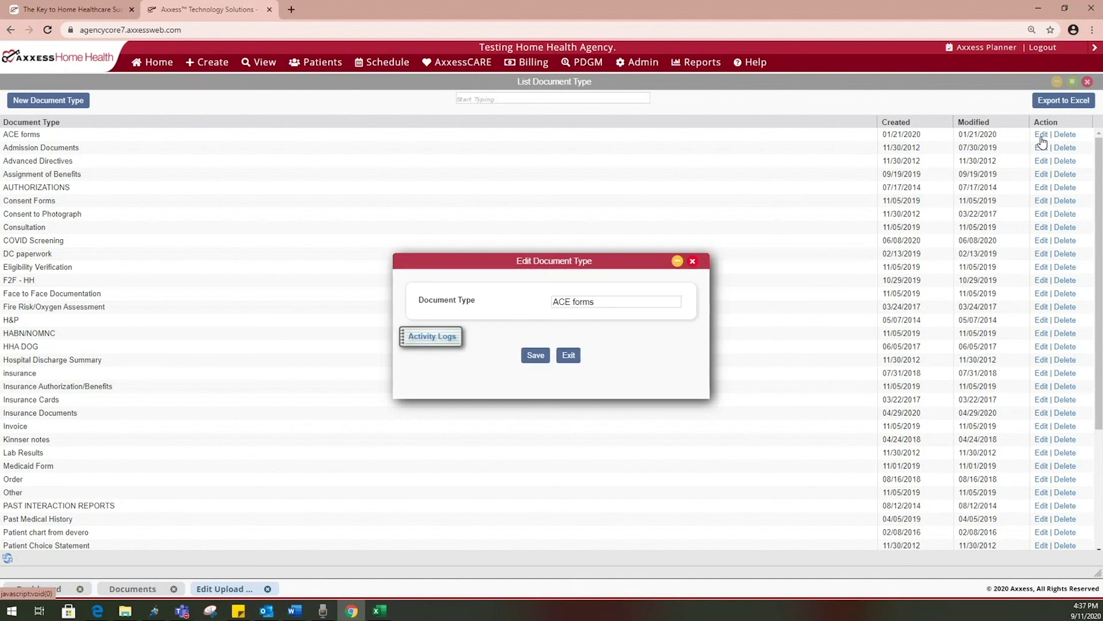
{"action": "left_click", "coordinate": [568, 355]}
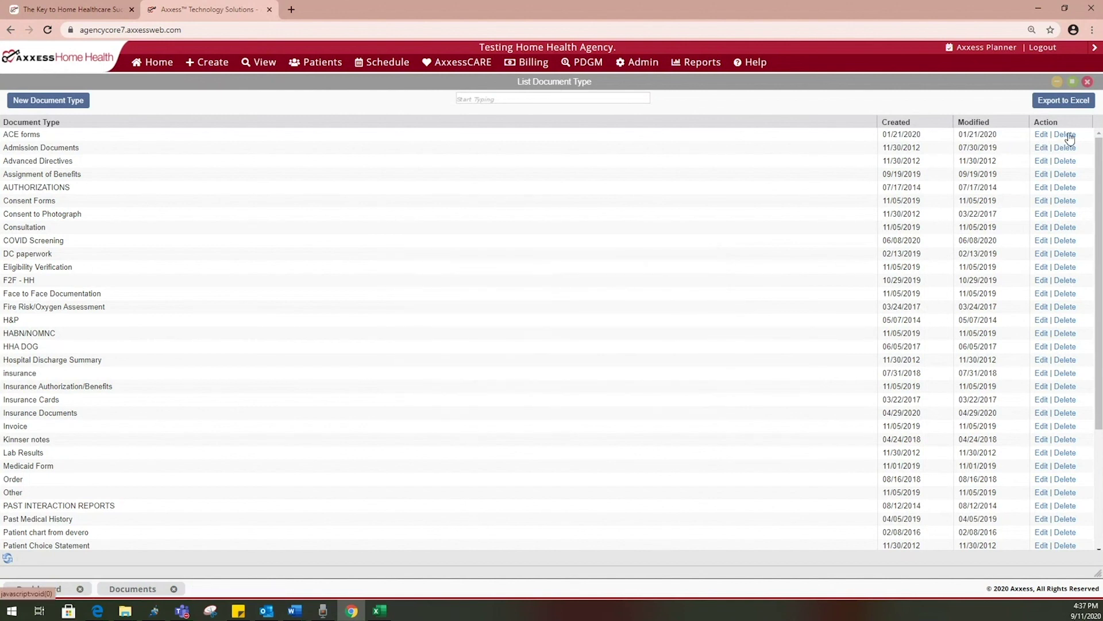
Add and save a new document type 'SOC contract', then close the document type list
{"action": "left_click", "coordinate": [50, 101]}
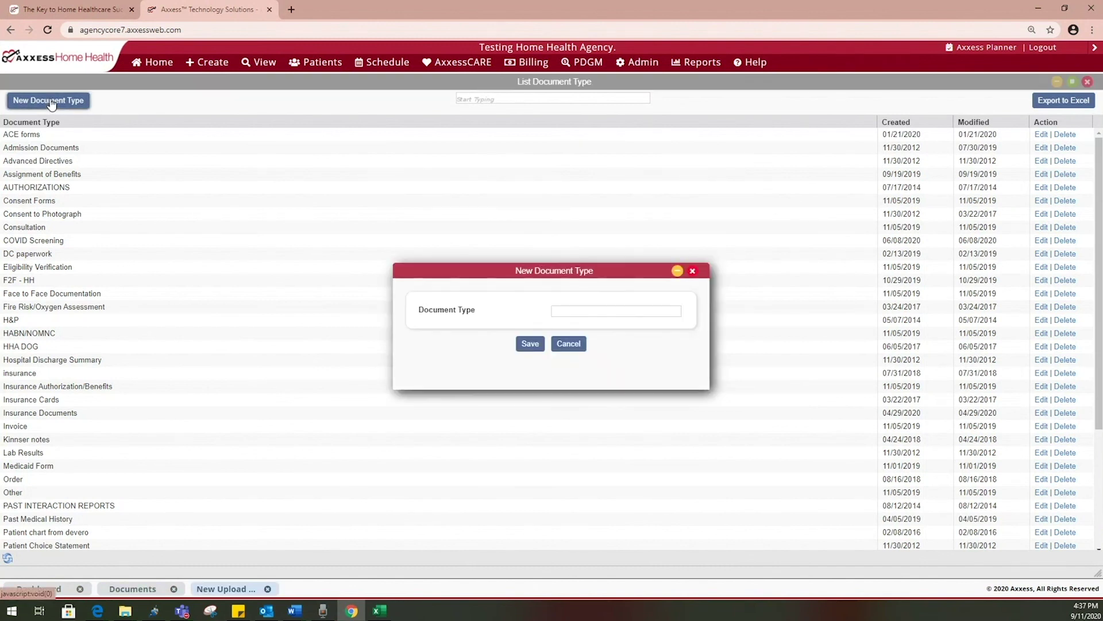
{"action": "type", "text": "SOC con"}
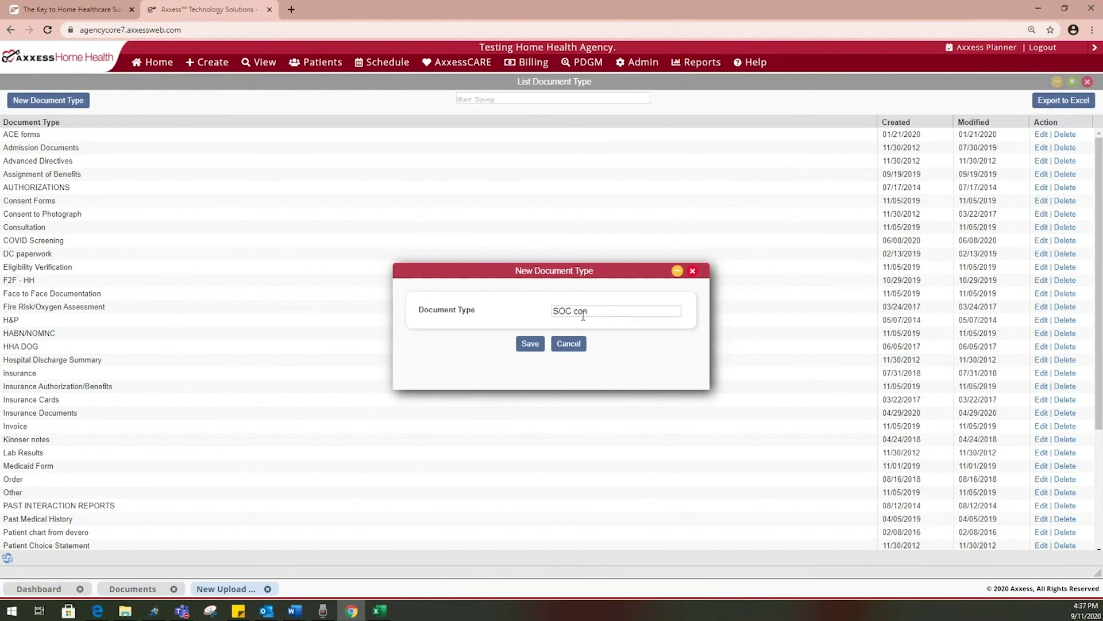
{"action": "type", "text": "tract"}
{"action": "left_click", "coordinate": [527, 345]}
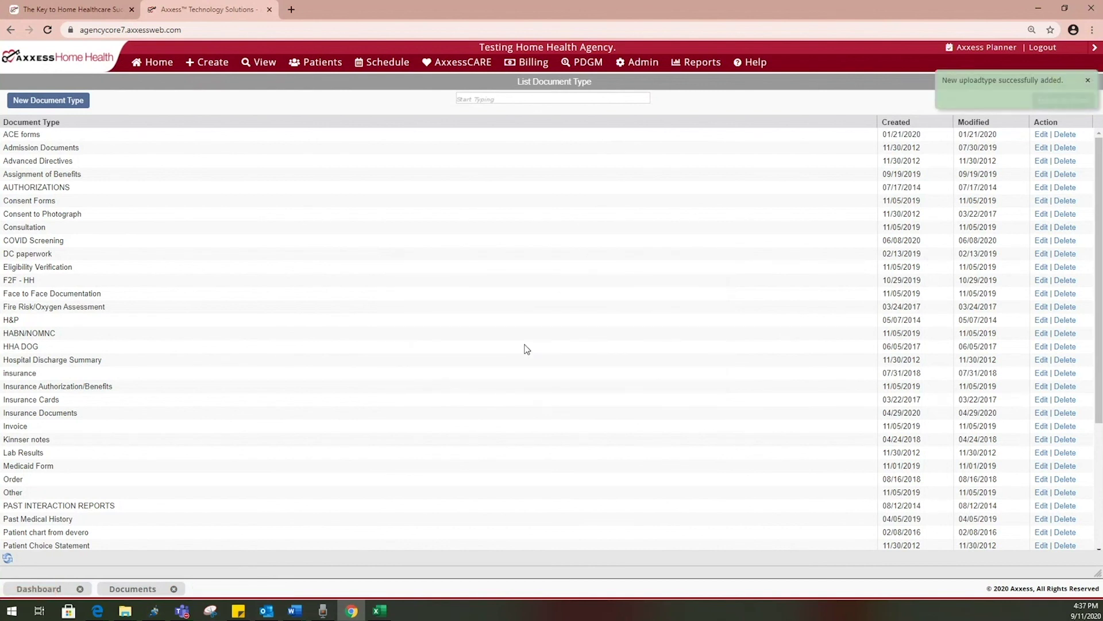
{"action": "left_click", "coordinate": [1088, 82]}
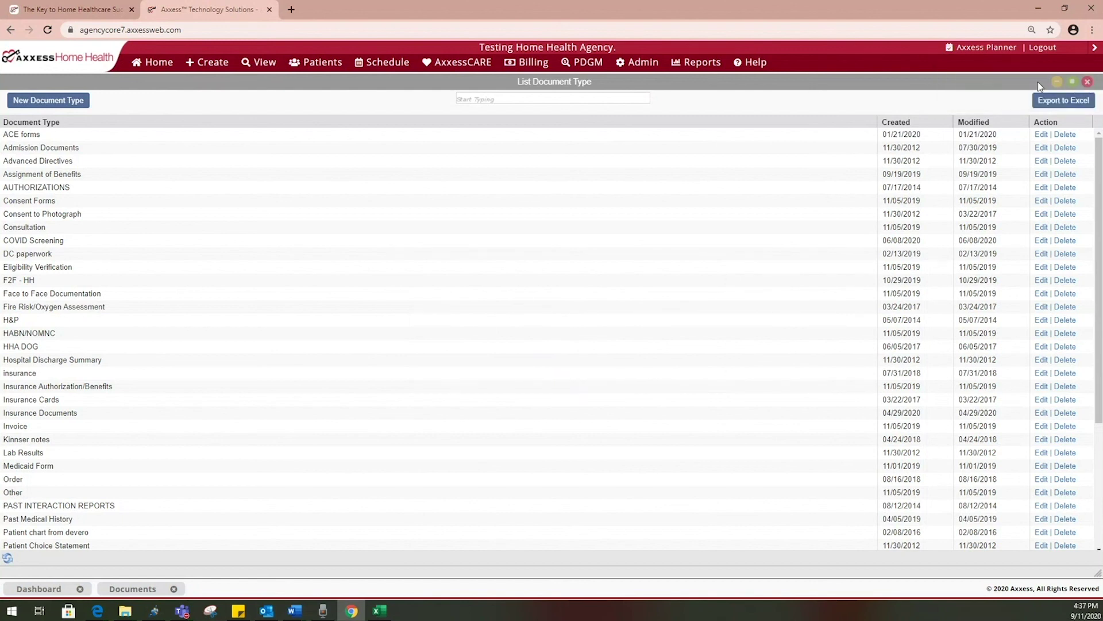
{"action": "left_click", "coordinate": [1088, 83]}
{"action": "left_click", "coordinate": [1088, 83]}
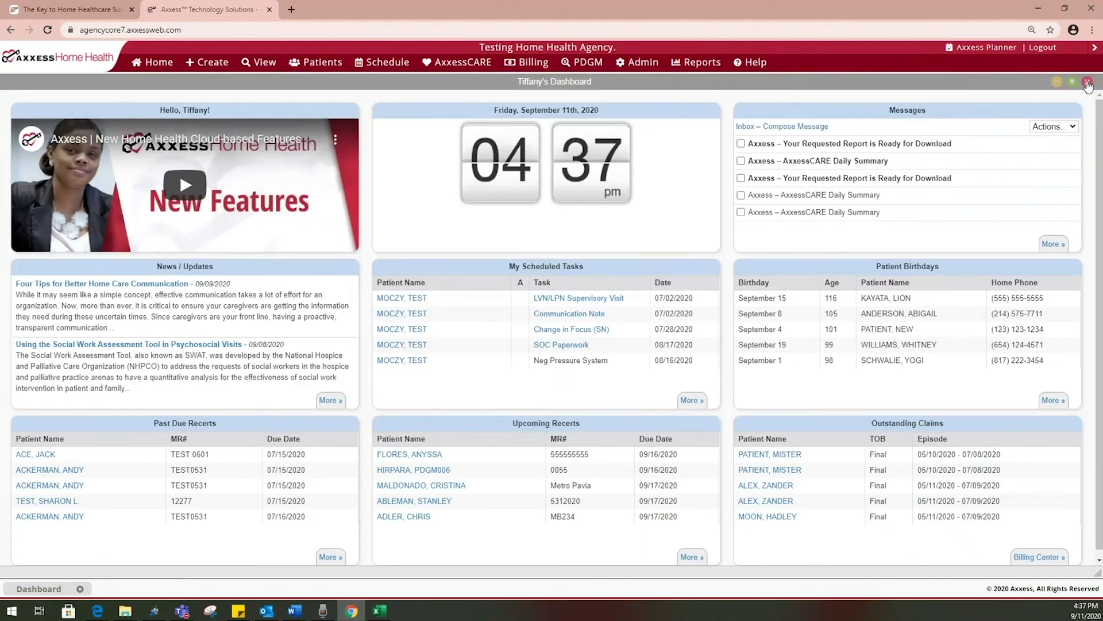
{"action": "mouse_move", "coordinate": [645, 67]}
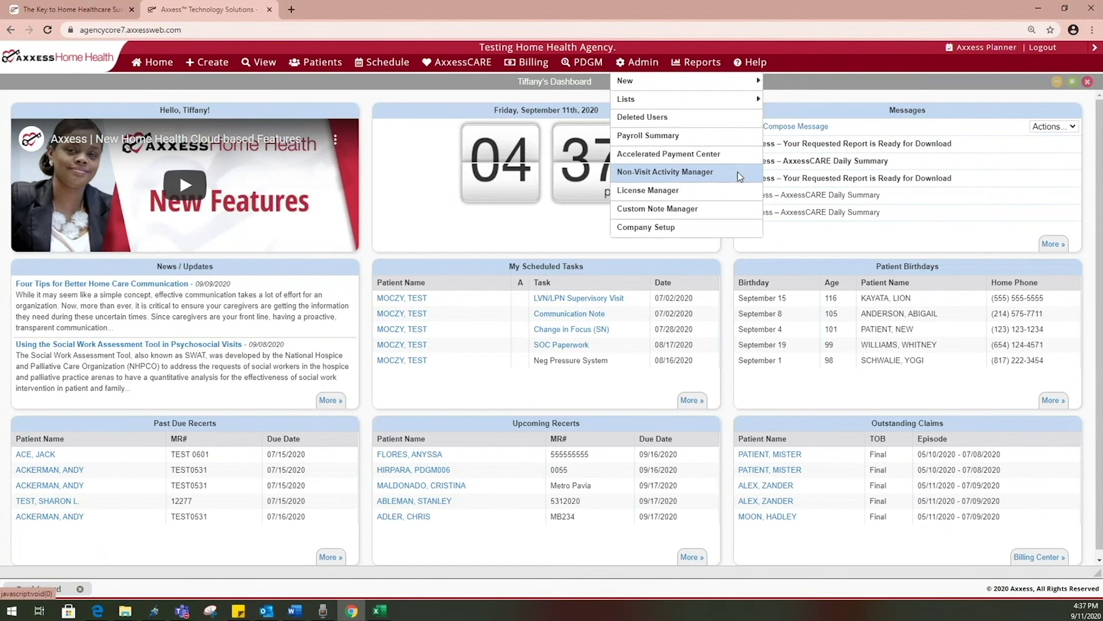
{"action": "left_click", "coordinate": [728, 190]}
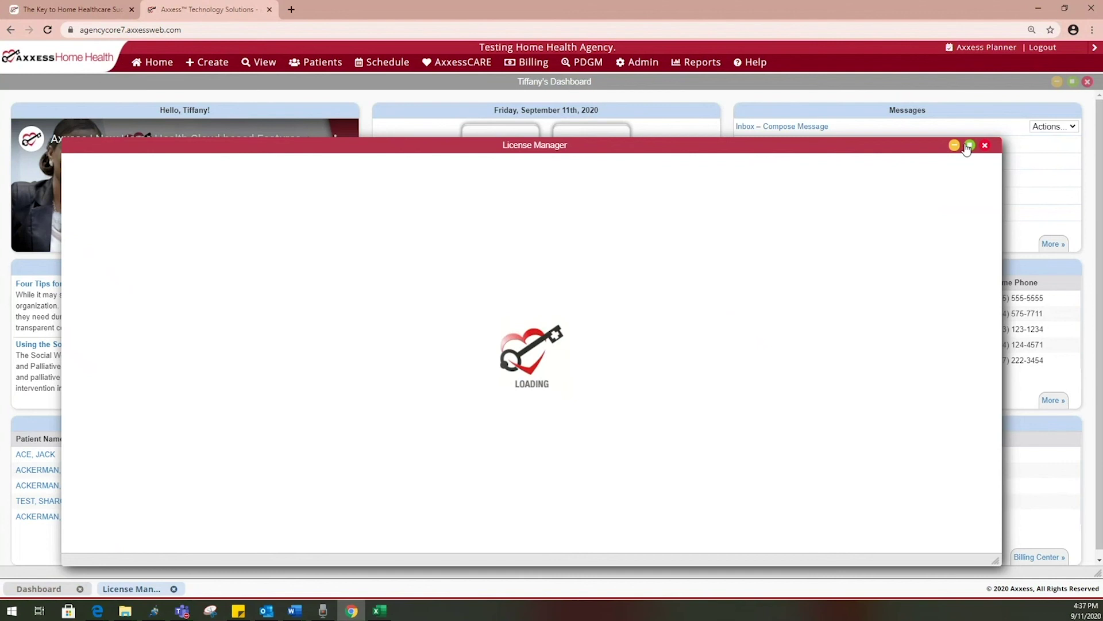
{"action": "left_click", "coordinate": [970, 146]}
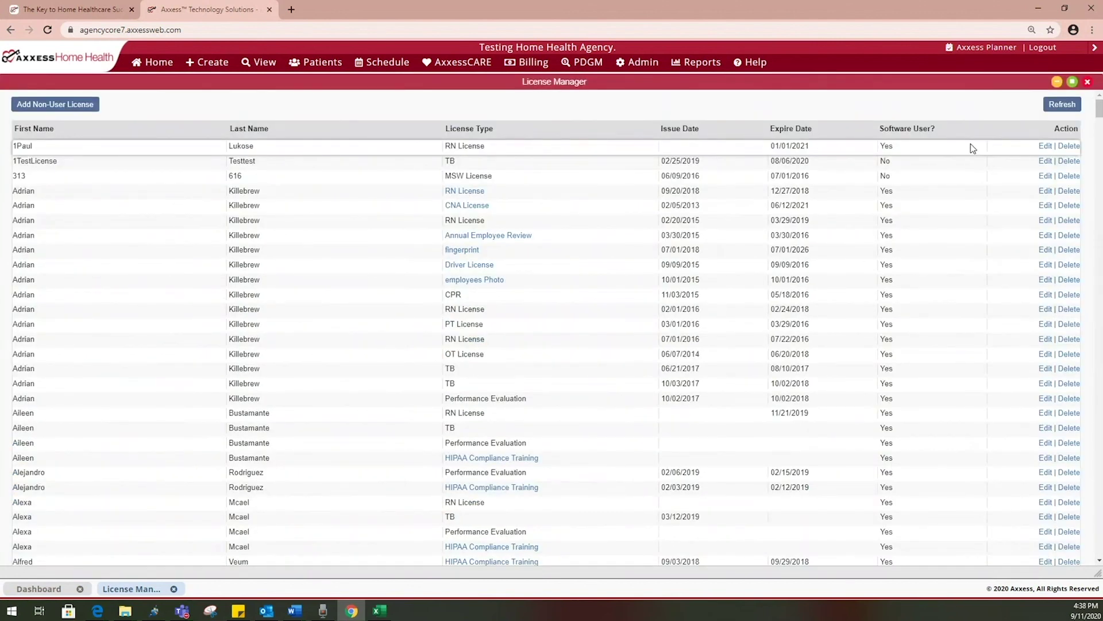
{"action": "left_click", "coordinate": [1045, 161]}
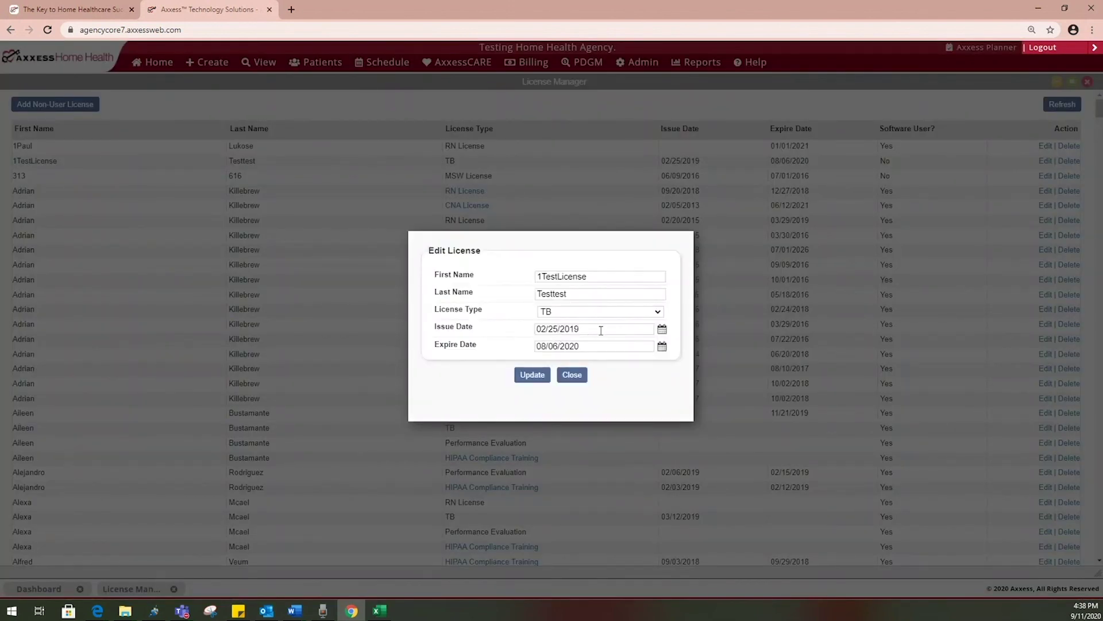
{"action": "left_click", "coordinate": [574, 374]}
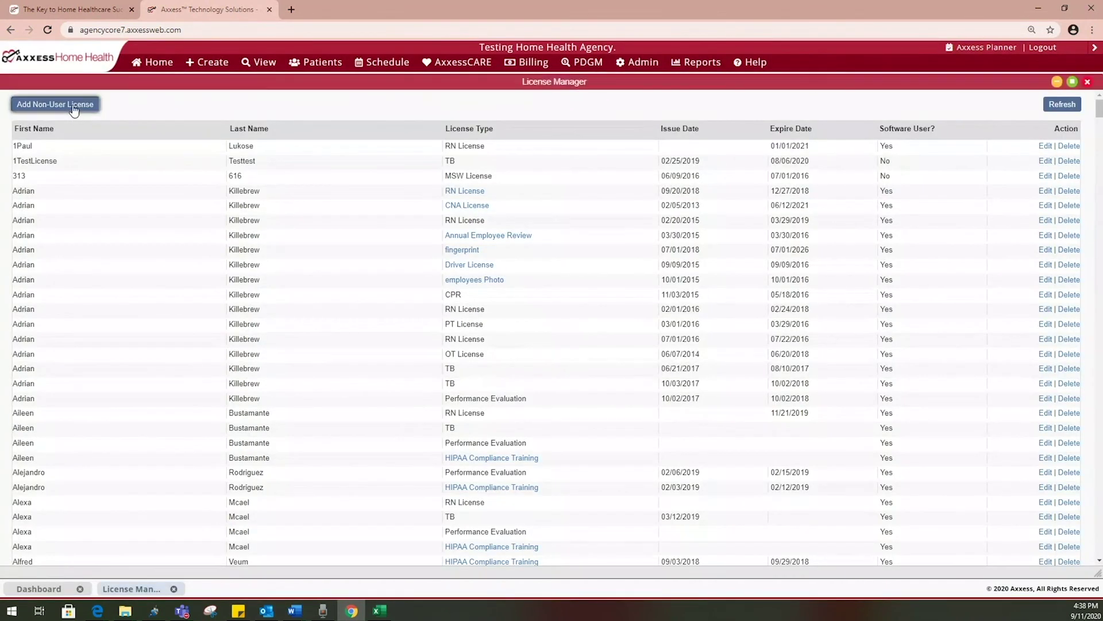
{"action": "left_click", "coordinate": [74, 106]}
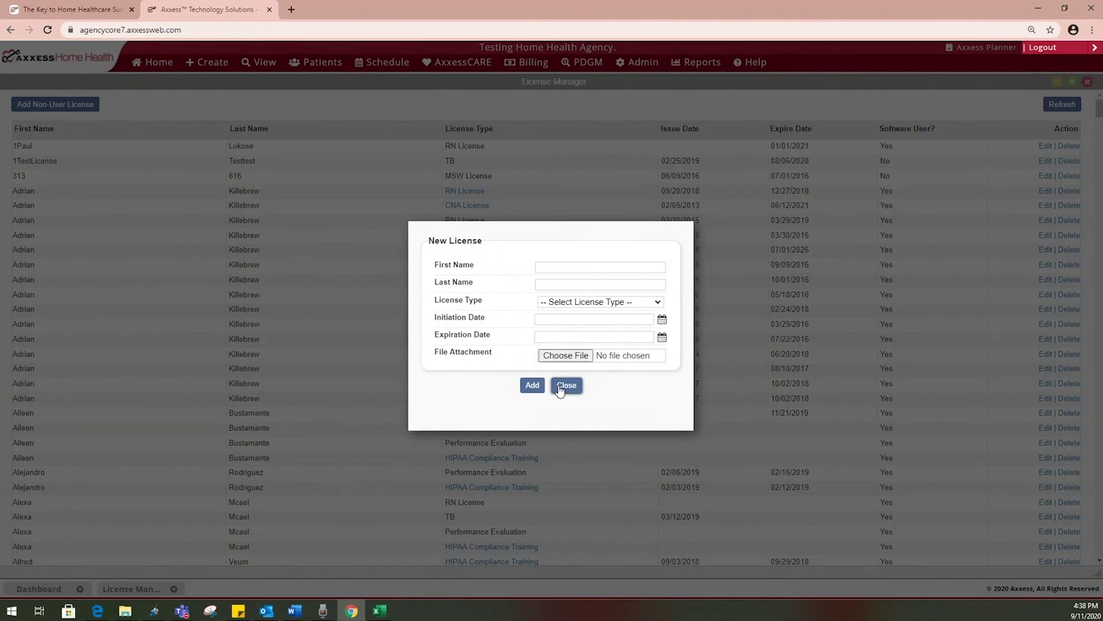
{"action": "left_click", "coordinate": [561, 387]}
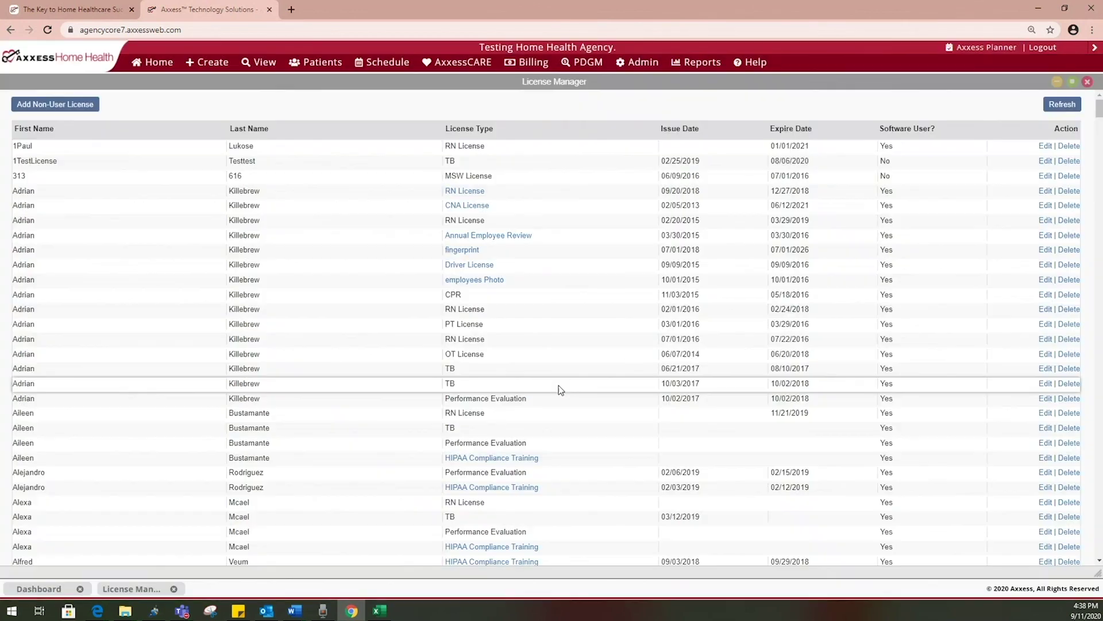
{"action": "left_click", "coordinate": [1087, 84]}
{"action": "mouse_move", "coordinate": [632, 63]}
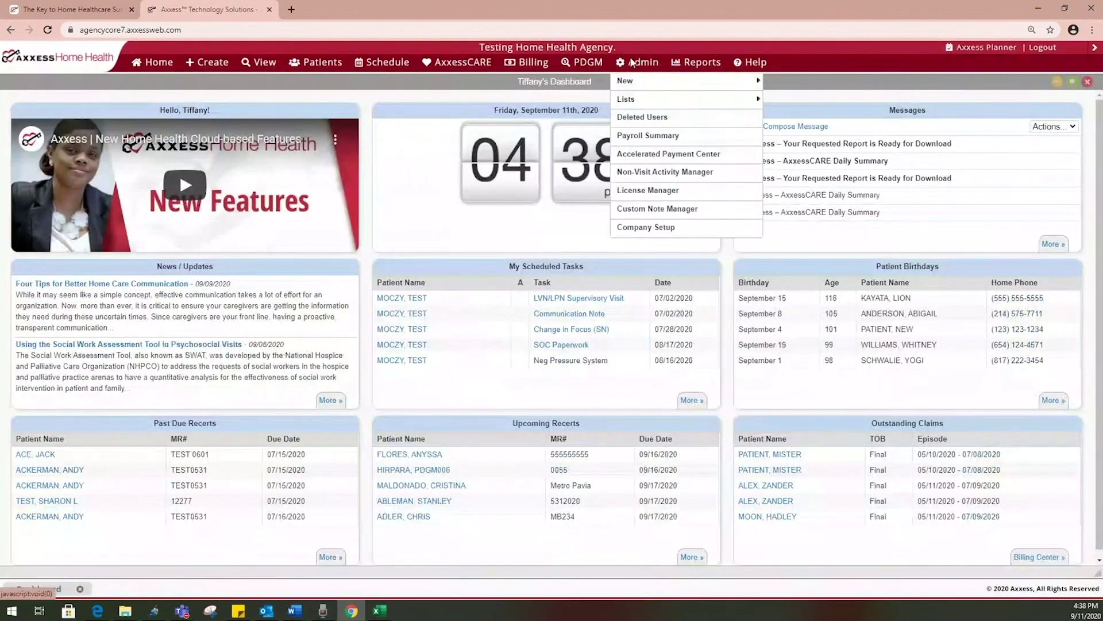
Open the Custom Notes manager full-width and sort it by Original Task Name
{"action": "left_click", "coordinate": [726, 217]}
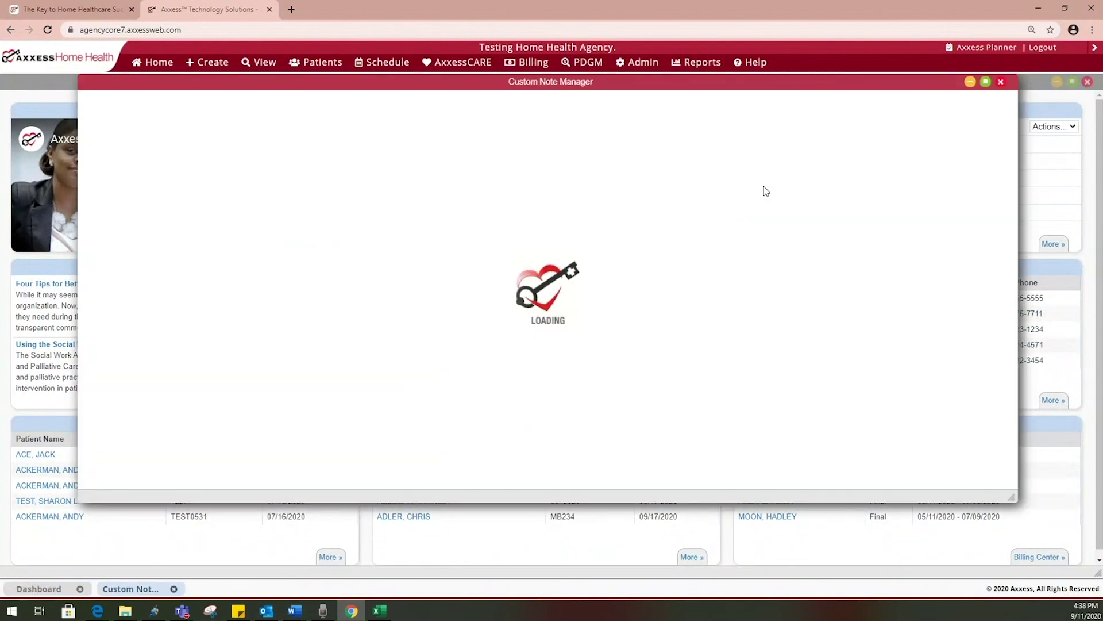
{"action": "left_click", "coordinate": [985, 82]}
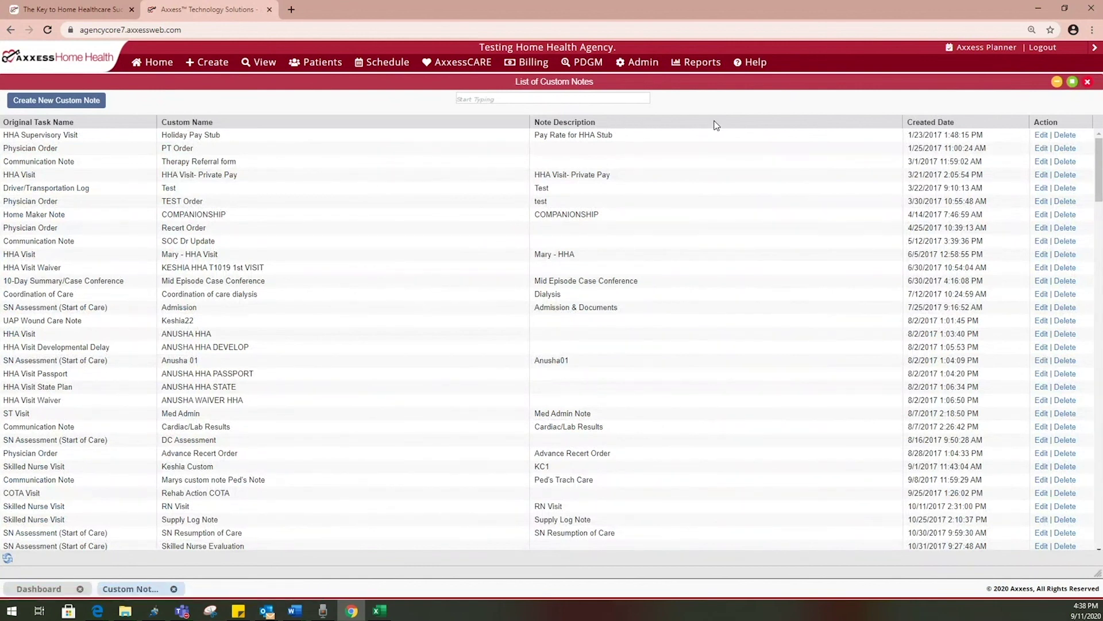
{"action": "left_click", "coordinate": [117, 124]}
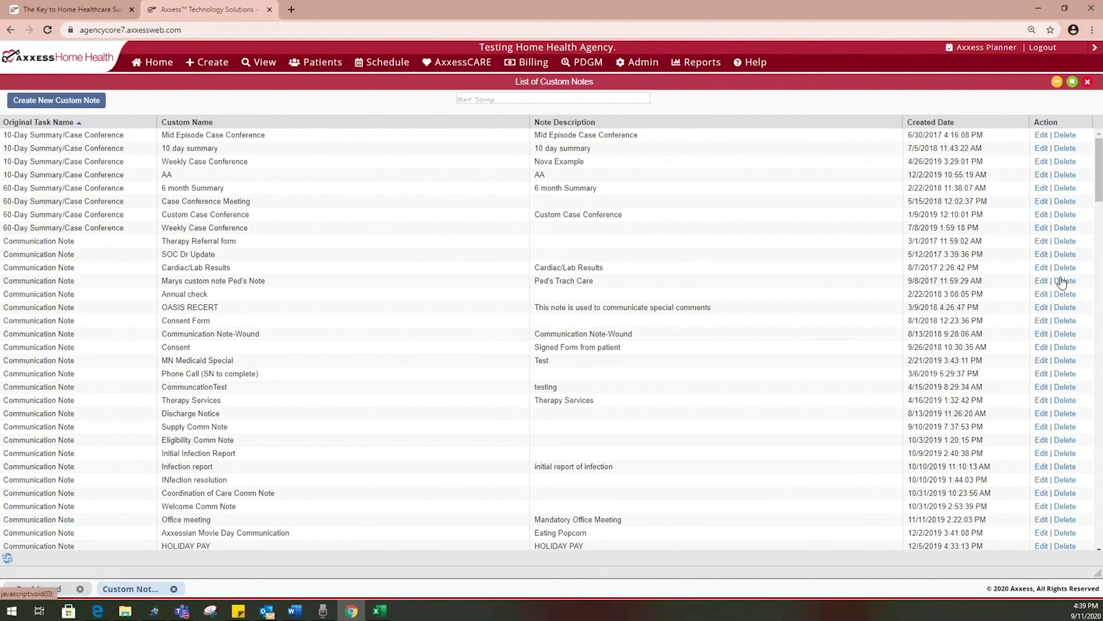
Start a new Skilled Nurse Visit custom note with the custom name 'RN Morning Visit'
{"action": "left_click", "coordinate": [73, 103]}
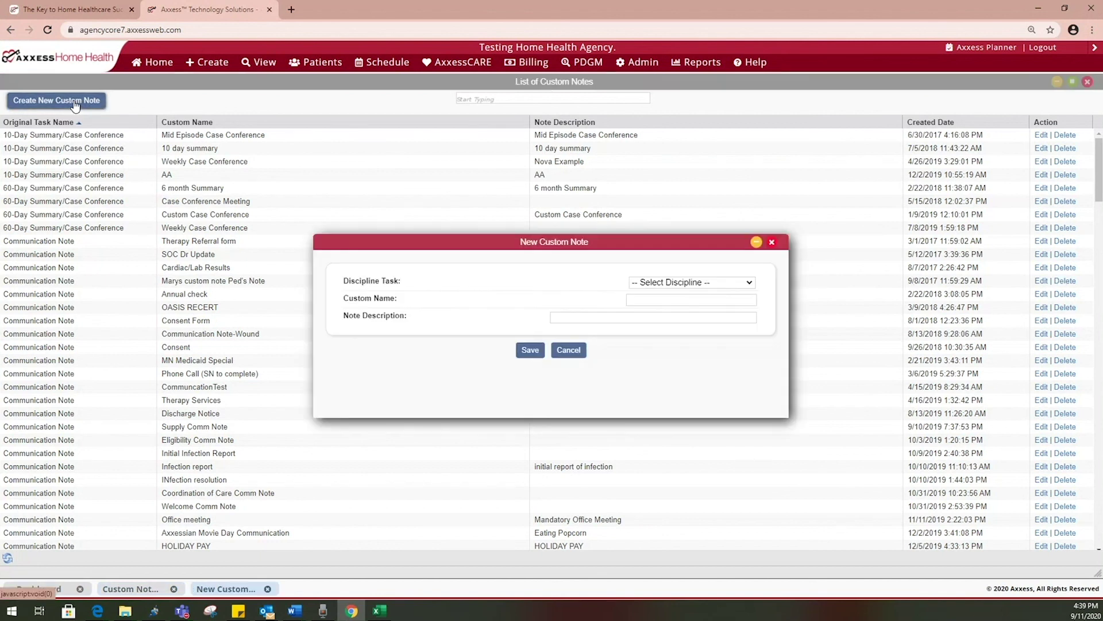
{"action": "left_click", "coordinate": [663, 282]}
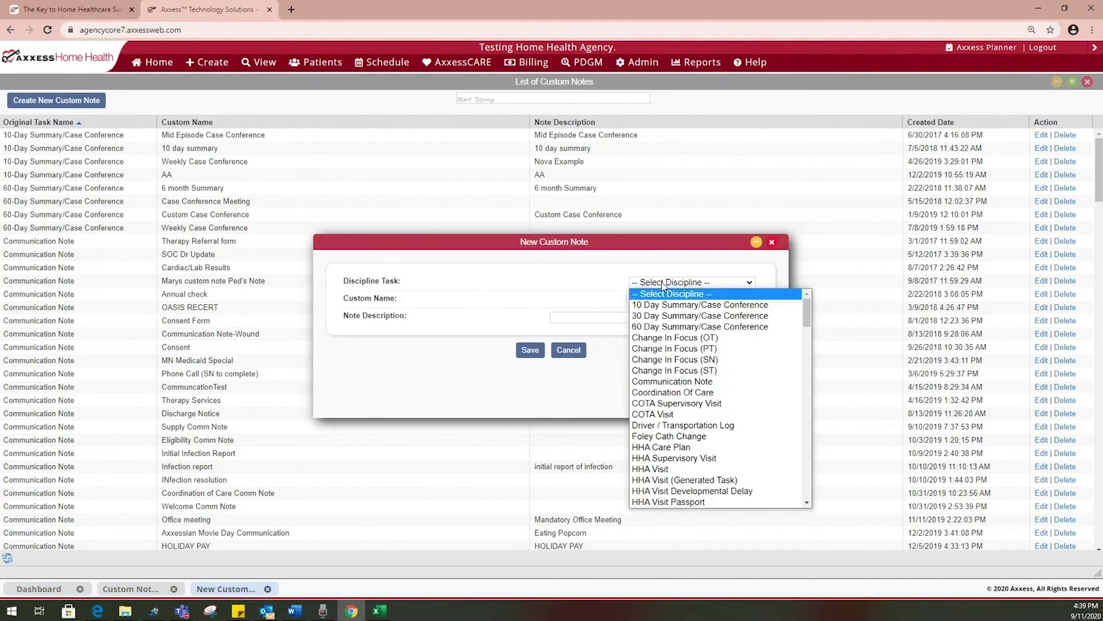
{"action": "key", "text": "s"}
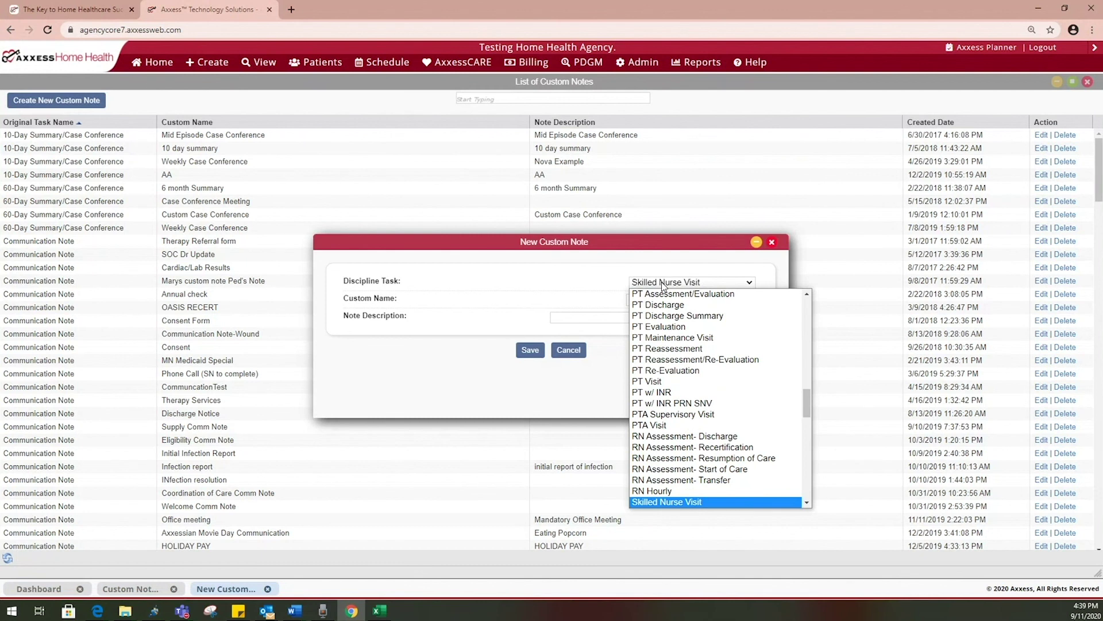
{"action": "key", "text": "Return"}
{"action": "left_click", "coordinate": [685, 299]}
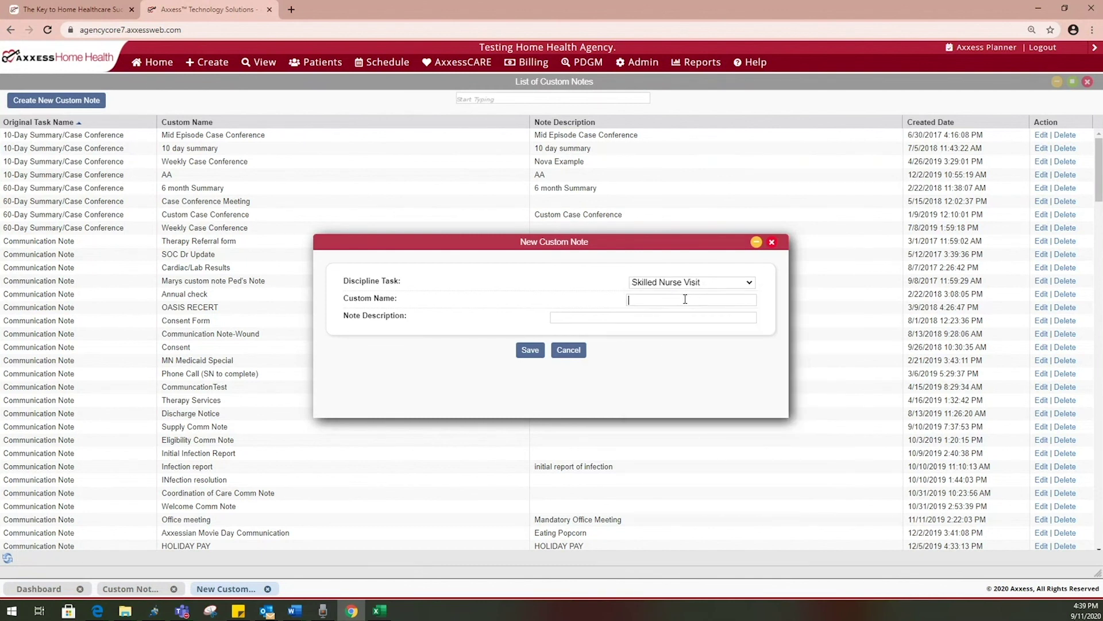
{"action": "type", "text": "RN Morning Visit"}
Reuse 'RN Morning Visit' as the note description, save the note, and close Custom Notes
{"action": "key", "text": "ctrl+shift+Left"}
{"action": "key", "text": "ctrl+shift+Left"}
{"action": "key", "text": "ctrl+shift+Left"}
{"action": "key", "text": "ctrl+c"}
{"action": "left_click", "coordinate": [679, 319]}
{"action": "key", "text": "ctrl+v"}
{"action": "left_click", "coordinate": [529, 351]}
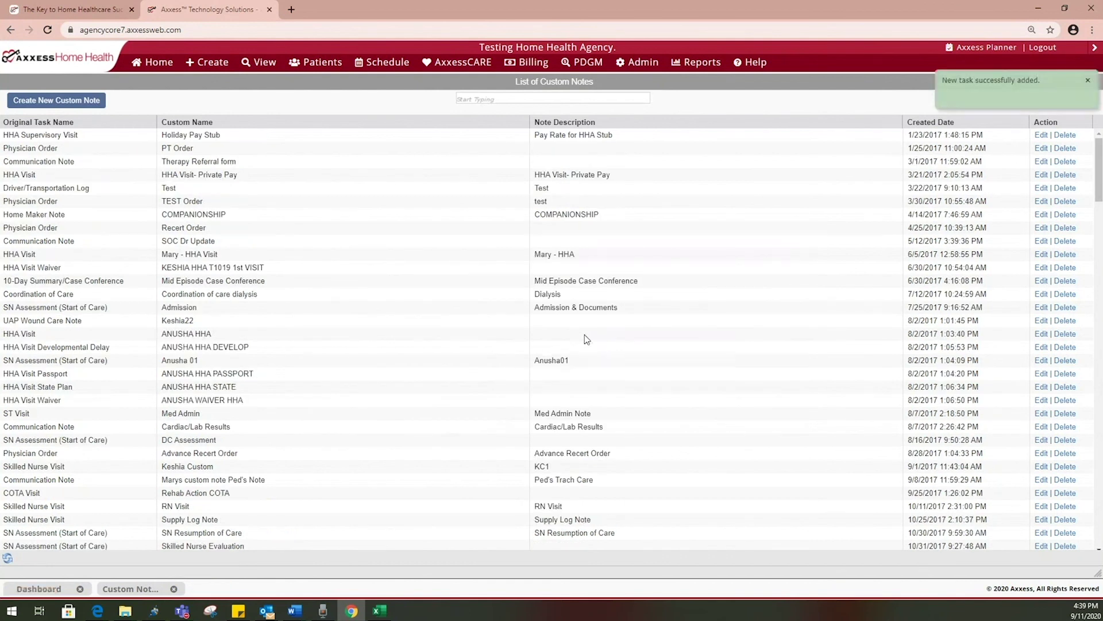
{"action": "left_click", "coordinate": [1087, 82]}
{"action": "left_click", "coordinate": [1088, 82]}
{"action": "mouse_move", "coordinate": [647, 61]}
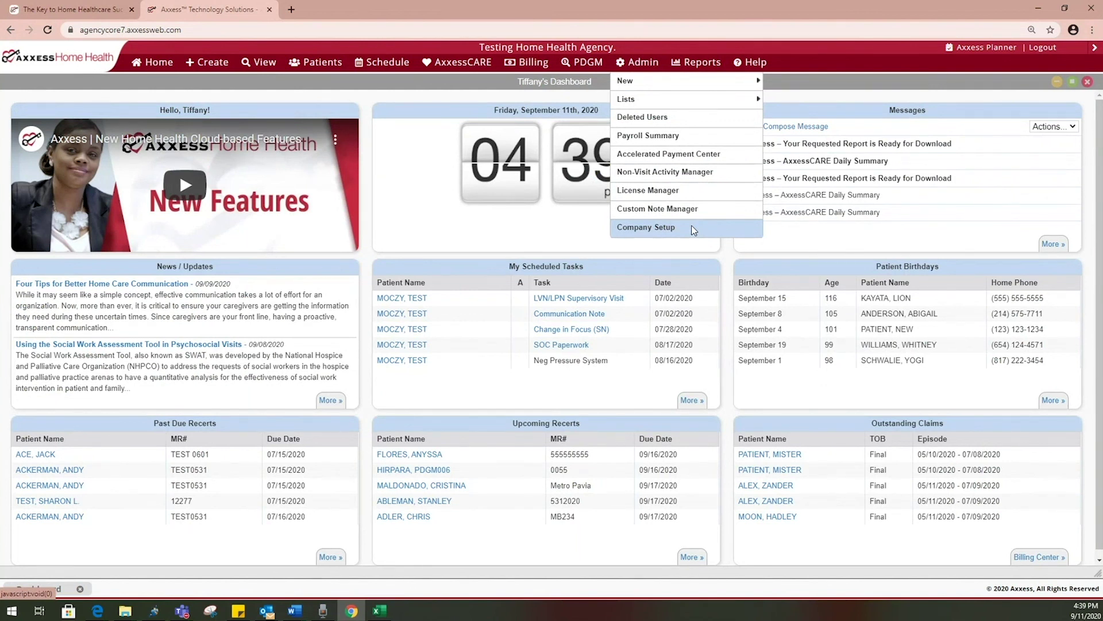
Open the Report Center full-page from Reports and run the Average Length Of Stay report
{"action": "mouse_move", "coordinate": [718, 61]}
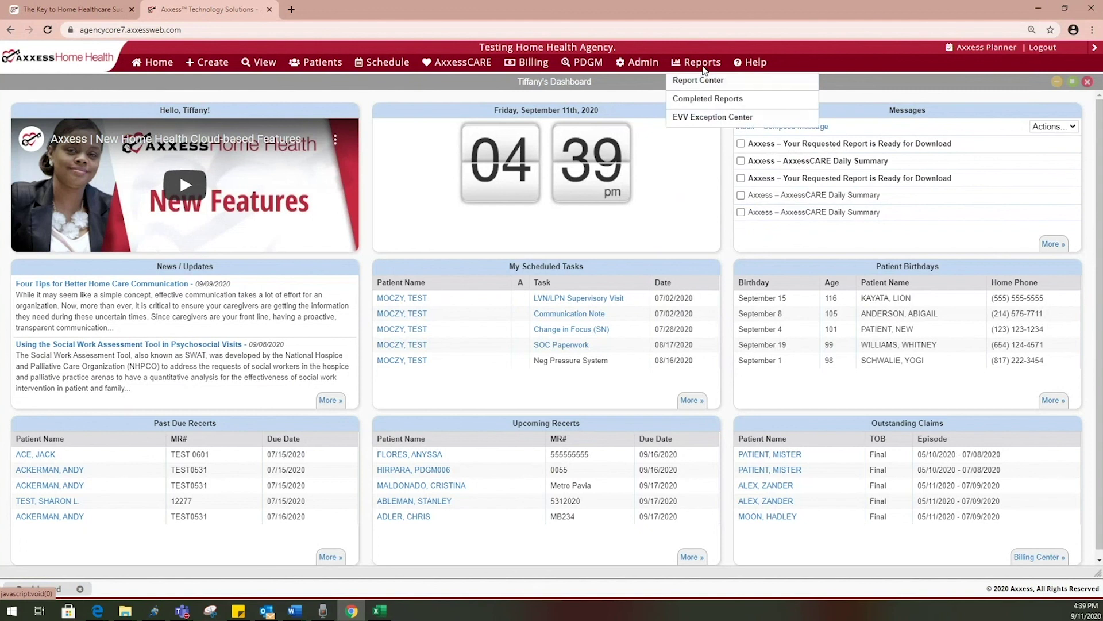
{"action": "left_click", "coordinate": [708, 80]}
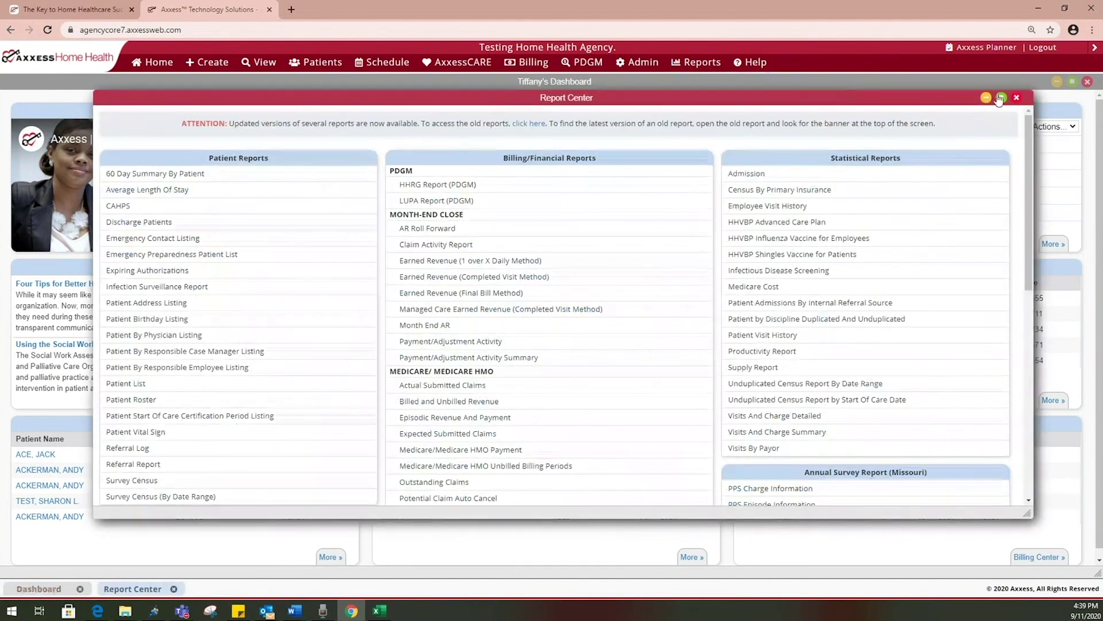
{"action": "left_click", "coordinate": [1001, 97]}
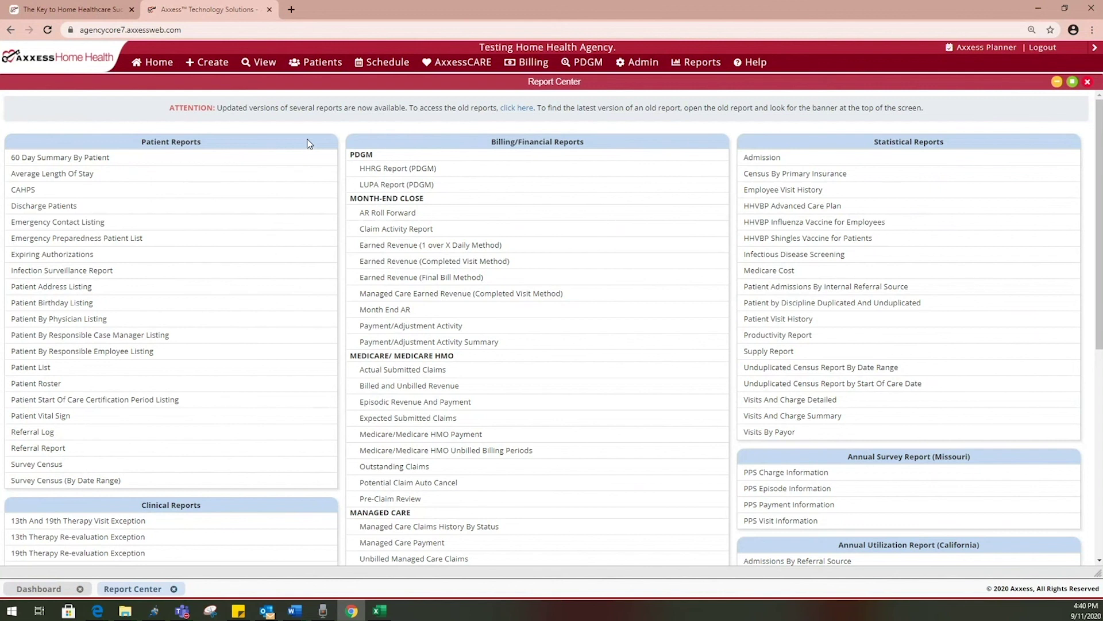
{"action": "mouse_move", "coordinate": [233, 178]}
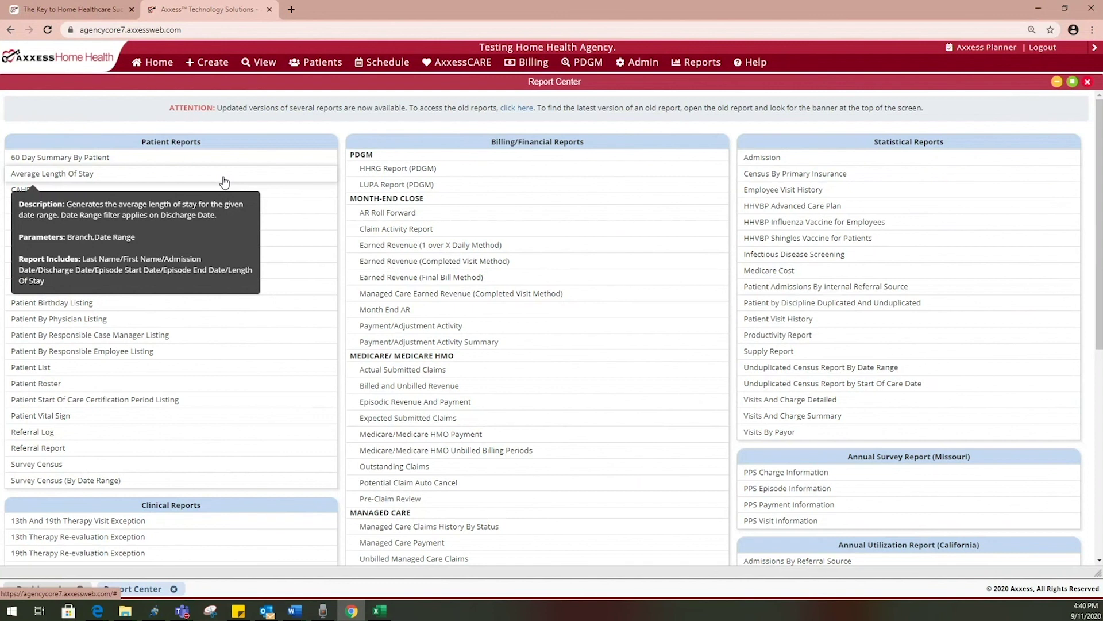
{"action": "left_click", "coordinate": [223, 177]}
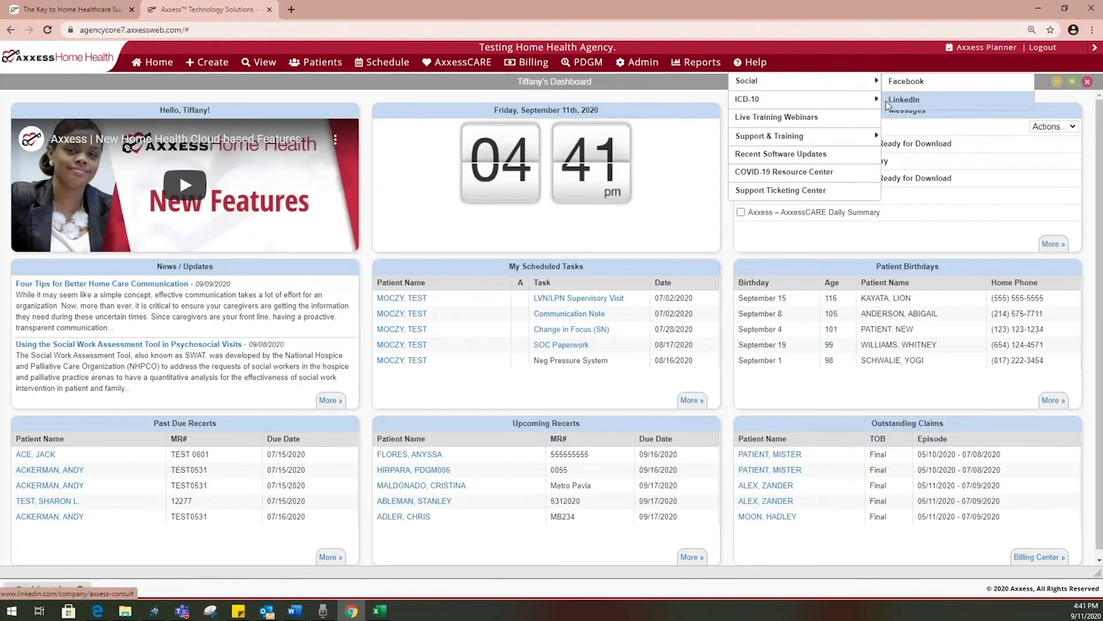
{"action": "mouse_move", "coordinate": [840, 99]}
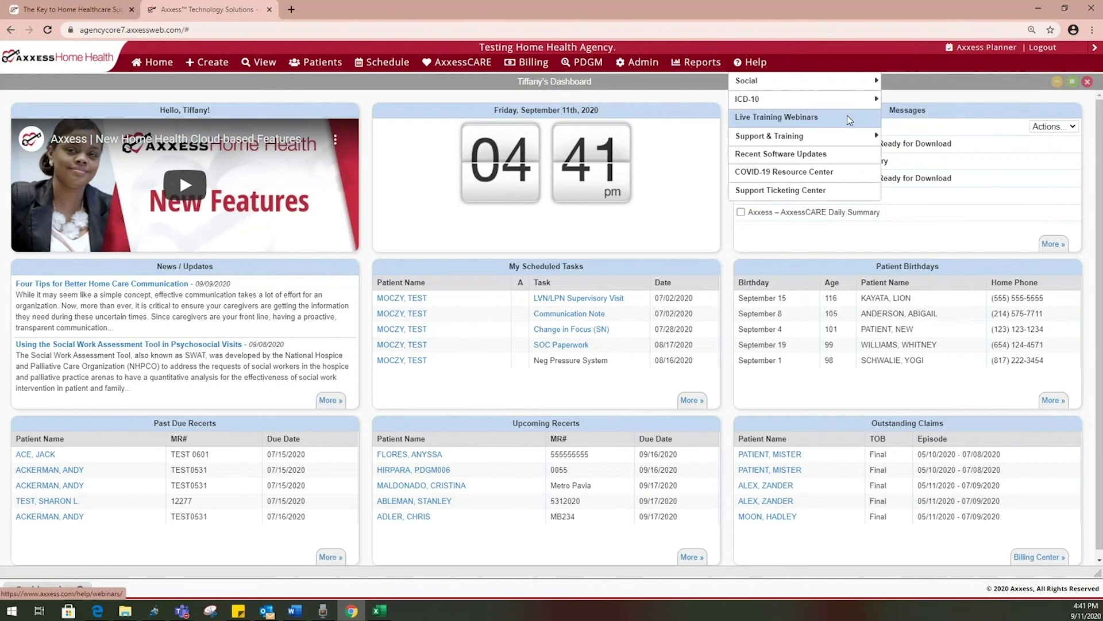
{"action": "mouse_move", "coordinate": [846, 137]}
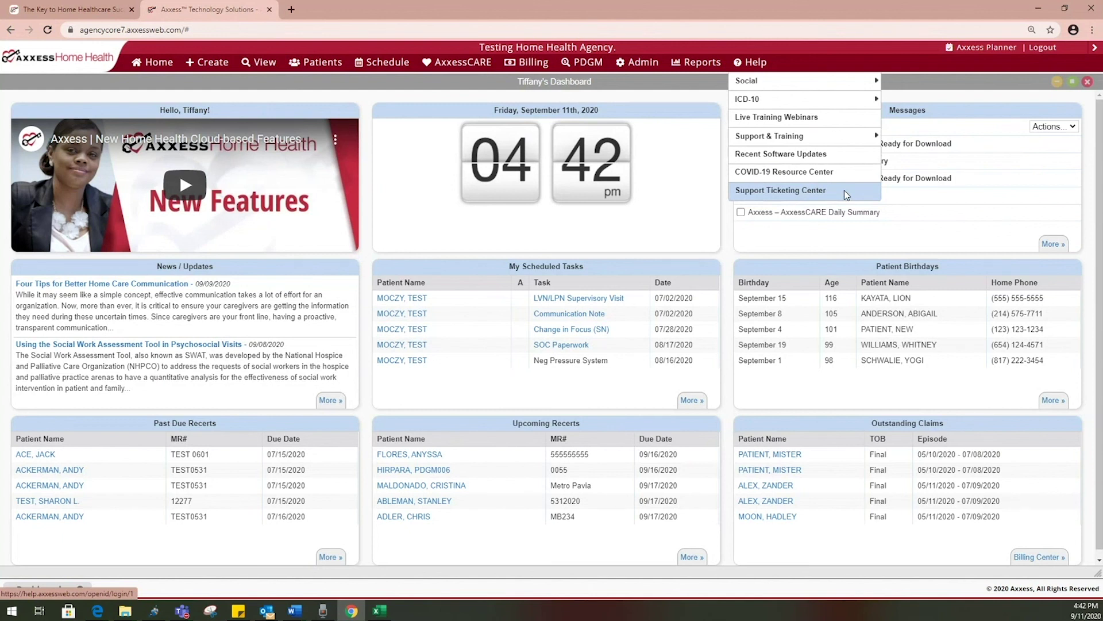
Begin a ticket for Axxess Home Health, Software Support, Clinical / Therapy, then cancel it
{"action": "left_click", "coordinate": [846, 192]}
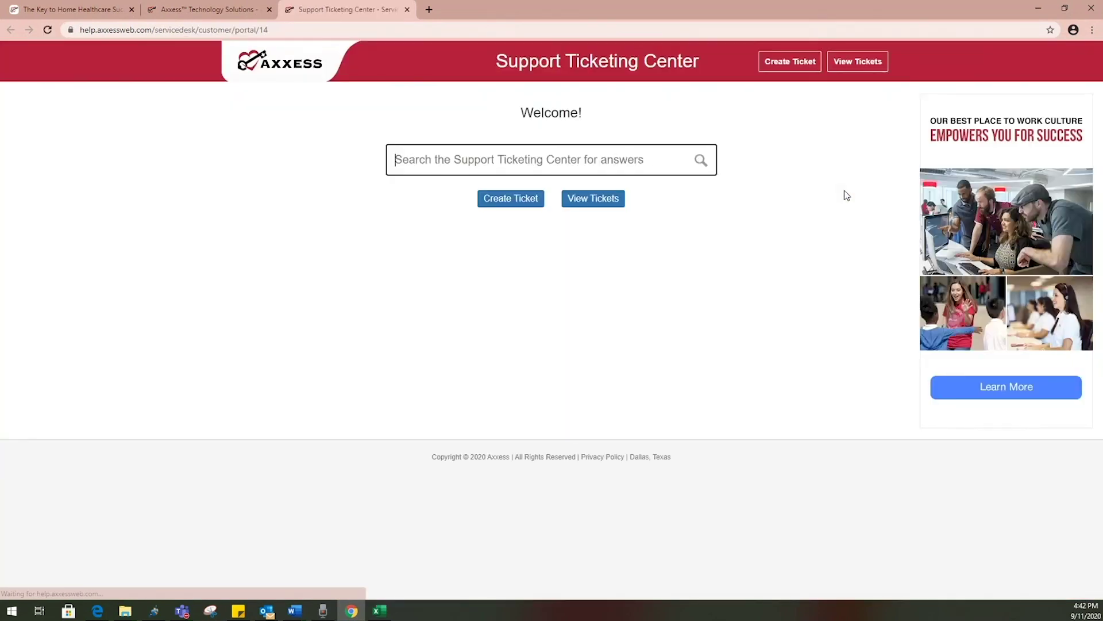
{"action": "left_click", "coordinate": [507, 201]}
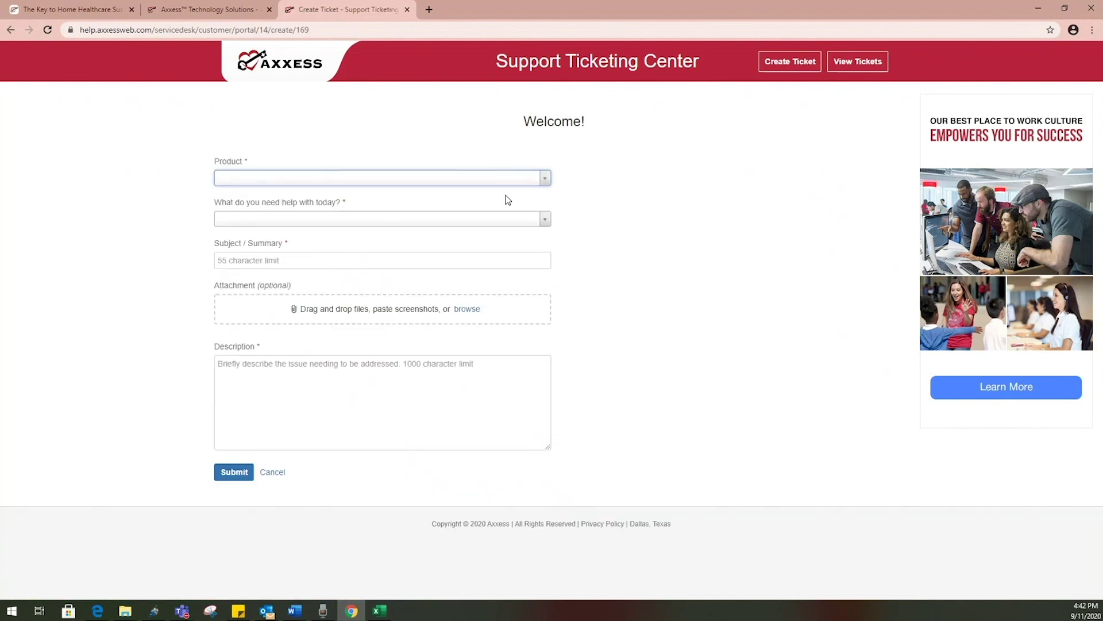
{"action": "left_click", "coordinate": [510, 182]}
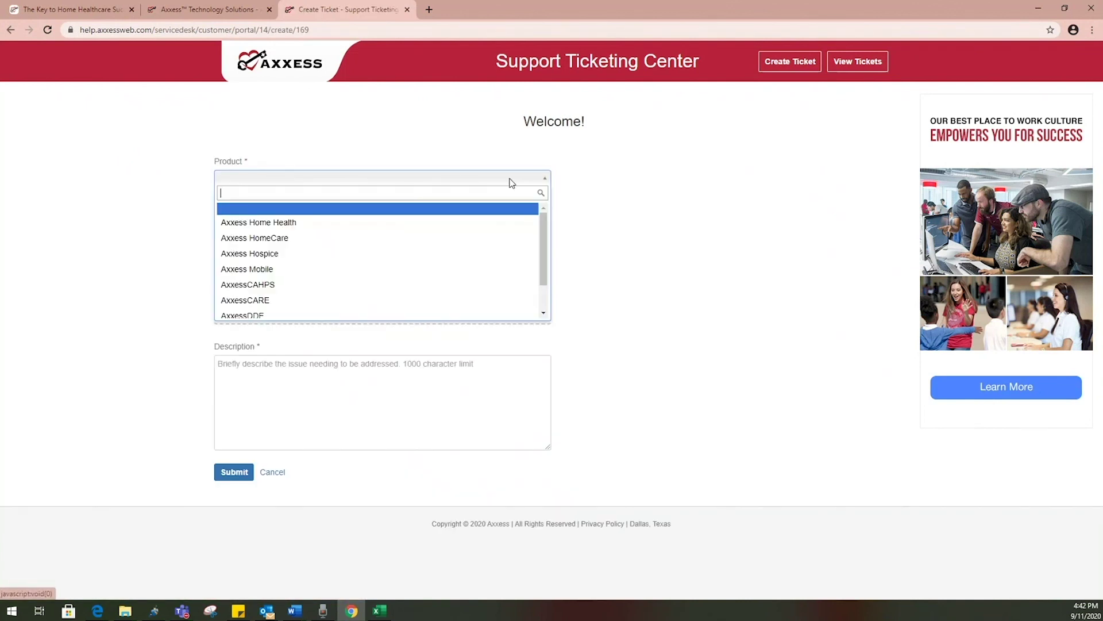
{"action": "left_click", "coordinate": [498, 222]}
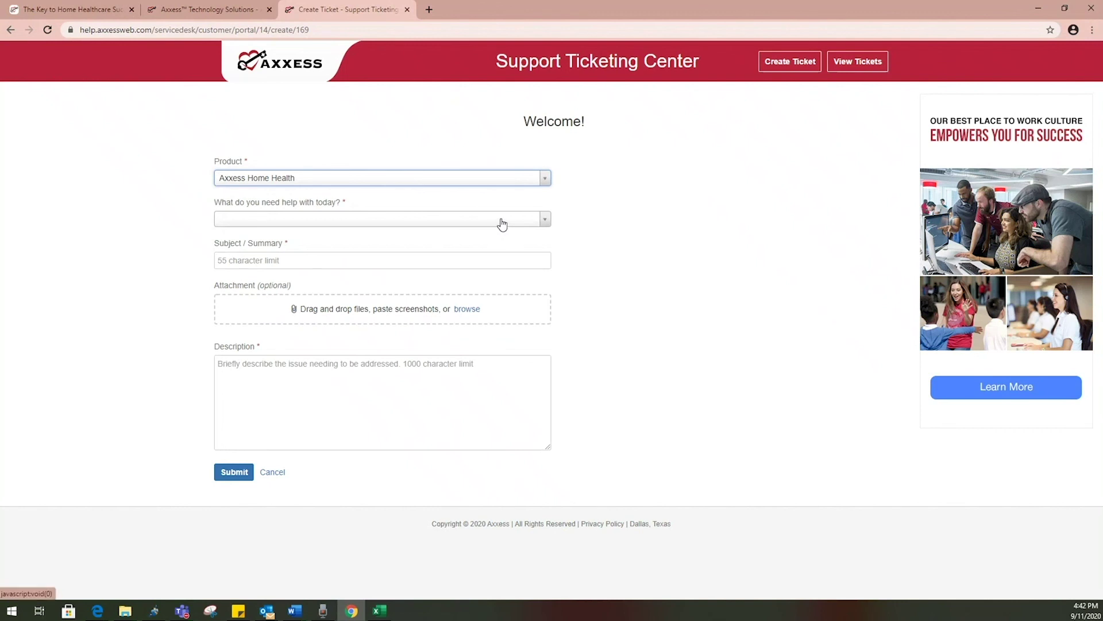
{"action": "left_click", "coordinate": [501, 223]}
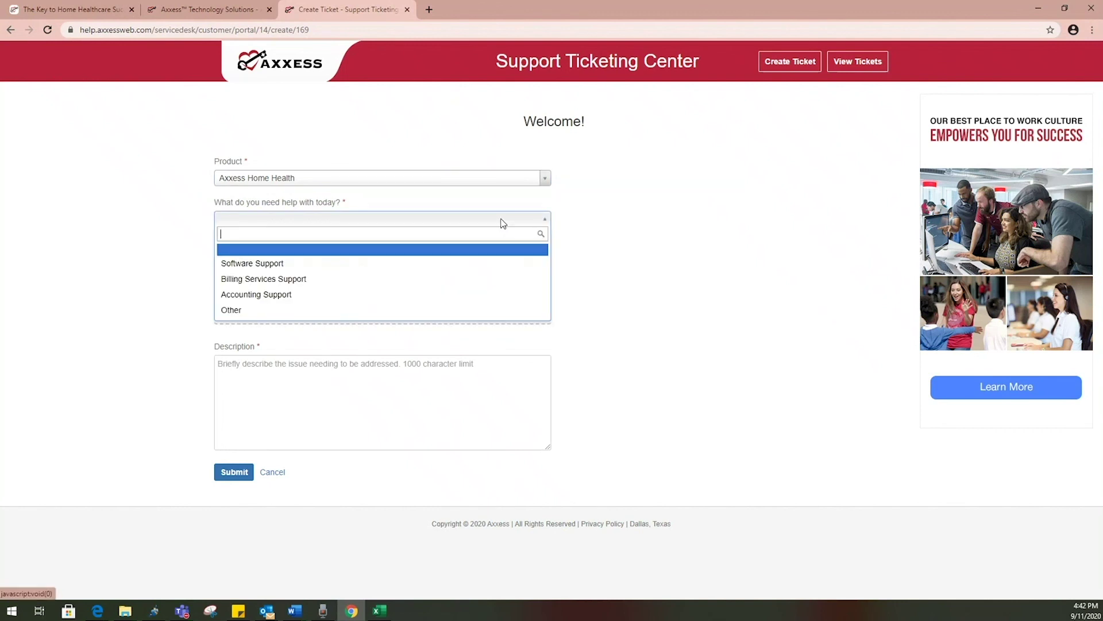
{"action": "left_click", "coordinate": [506, 260]}
{"action": "left_click", "coordinate": [507, 264]}
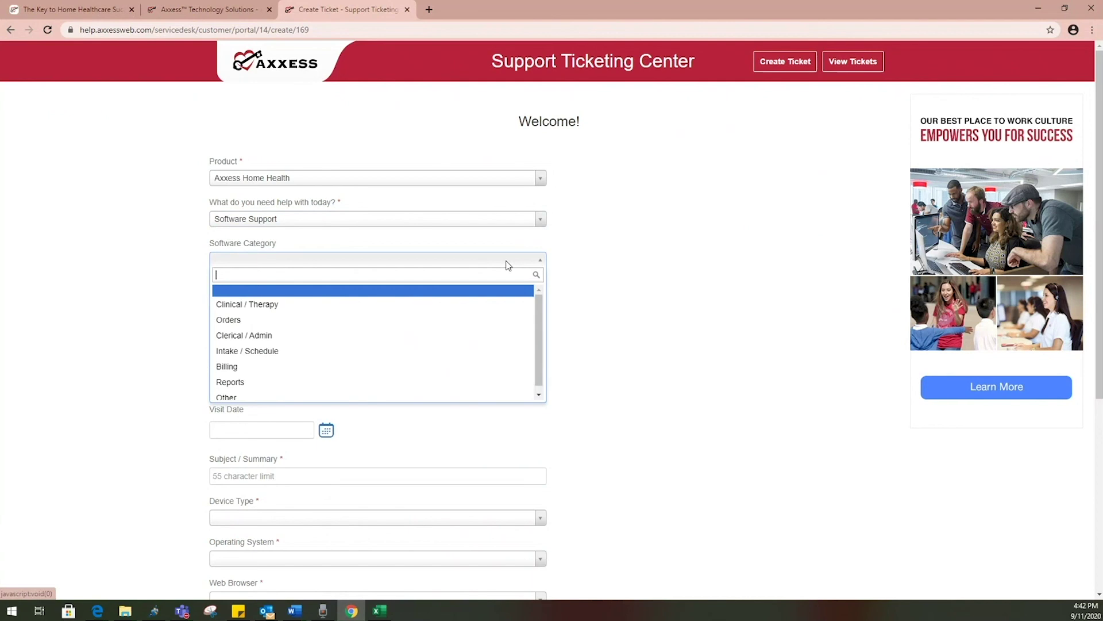
{"action": "left_click", "coordinate": [513, 303]}
{"action": "scroll", "coordinate": [571, 286], "scroll_direction": "down", "scroll_amount": 5}
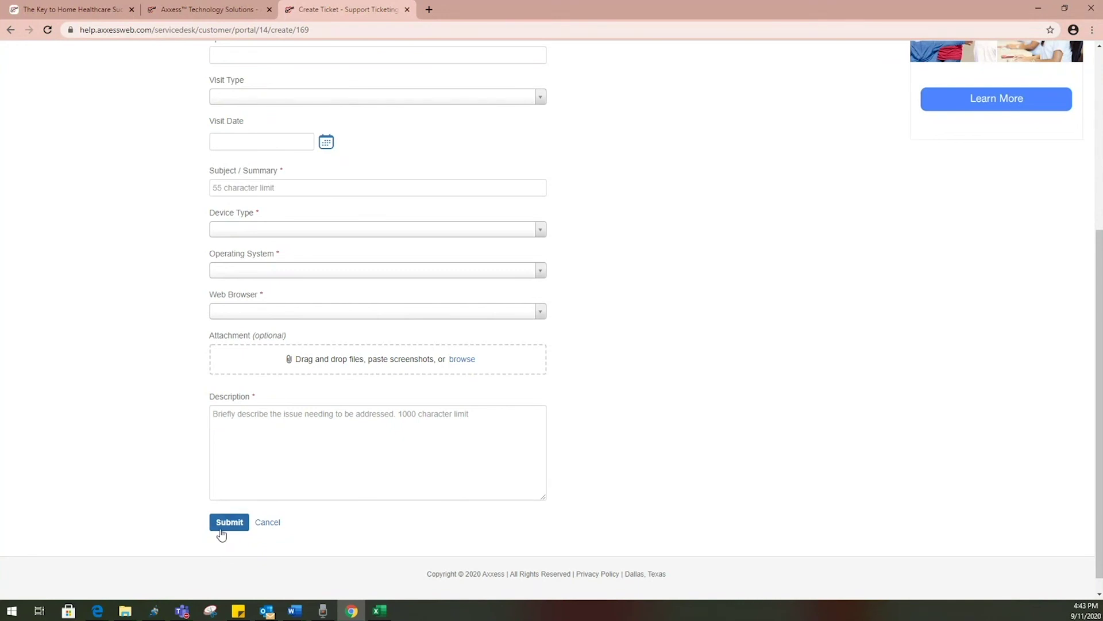
{"action": "left_click", "coordinate": [271, 524]}
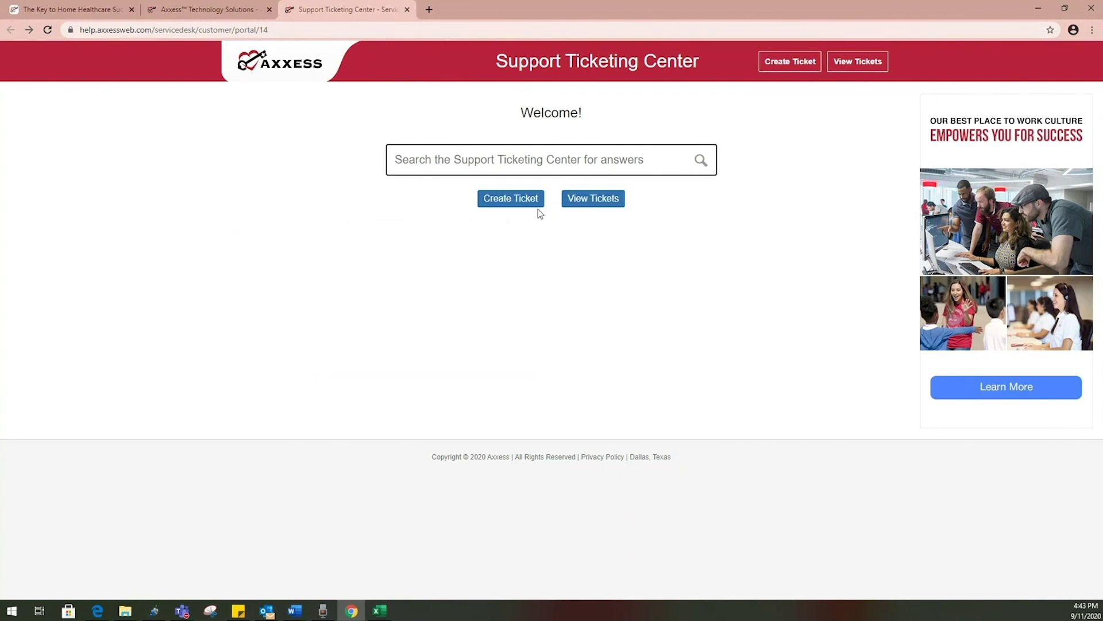
Open the call monitoring ticket from View Tickets and type the comment 'i would like an update'
{"action": "left_click", "coordinate": [577, 207]}
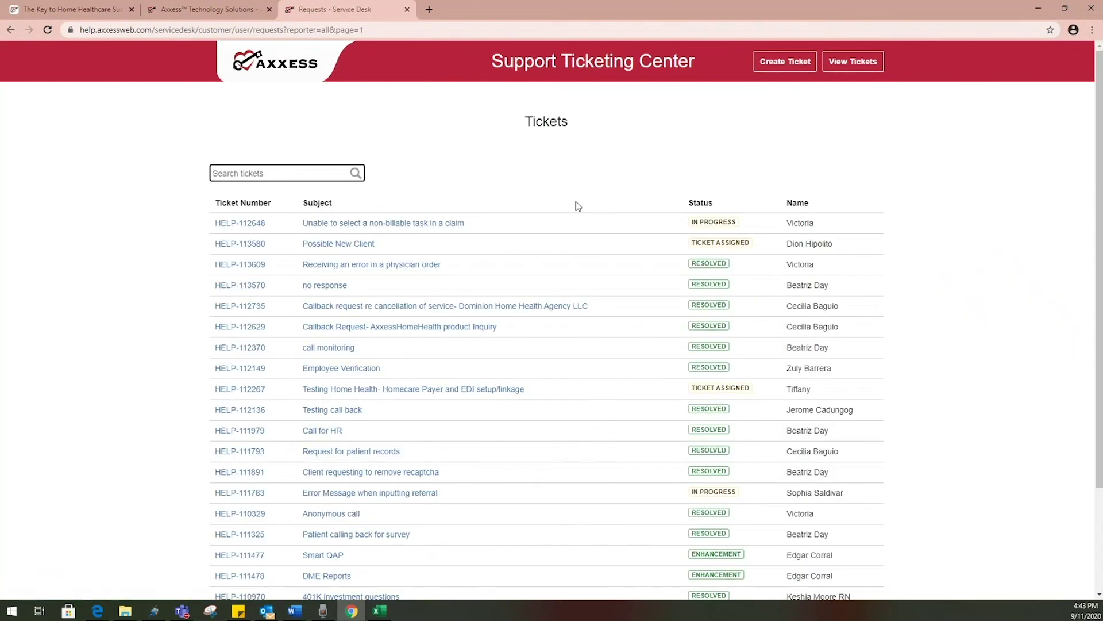
{"action": "left_click", "coordinate": [318, 349]}
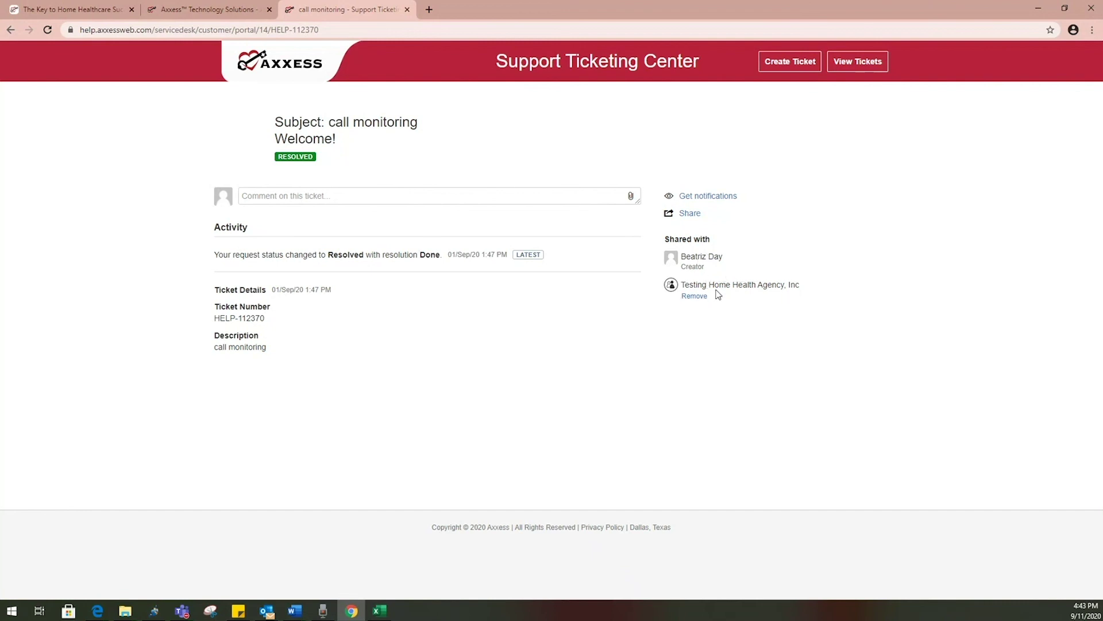
{"action": "left_click", "coordinate": [328, 198]}
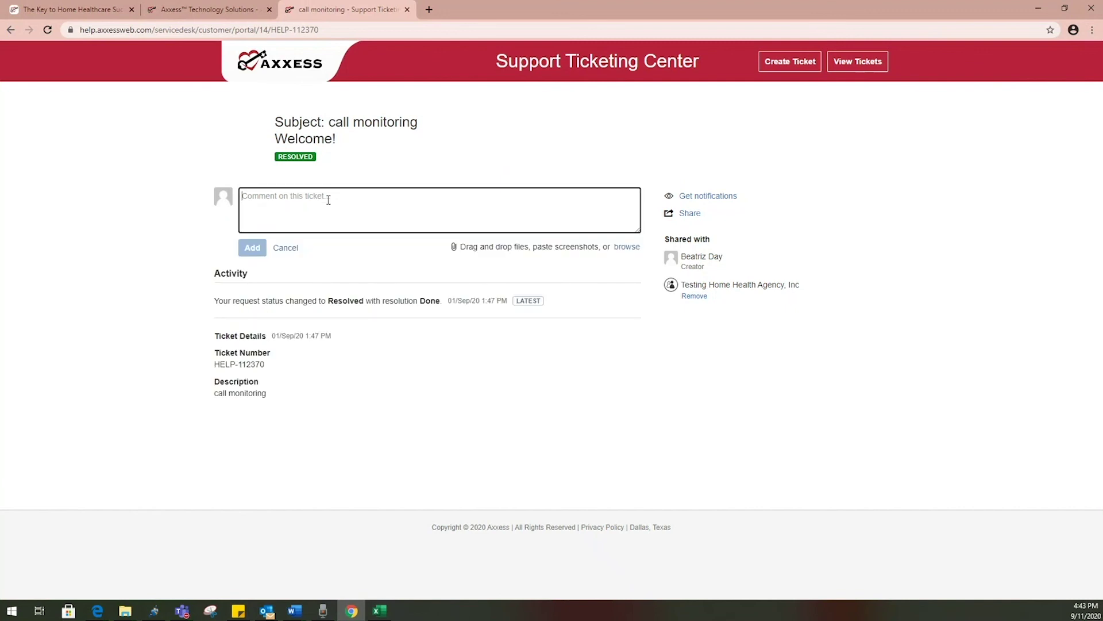
{"action": "type", "text": "i woud"}
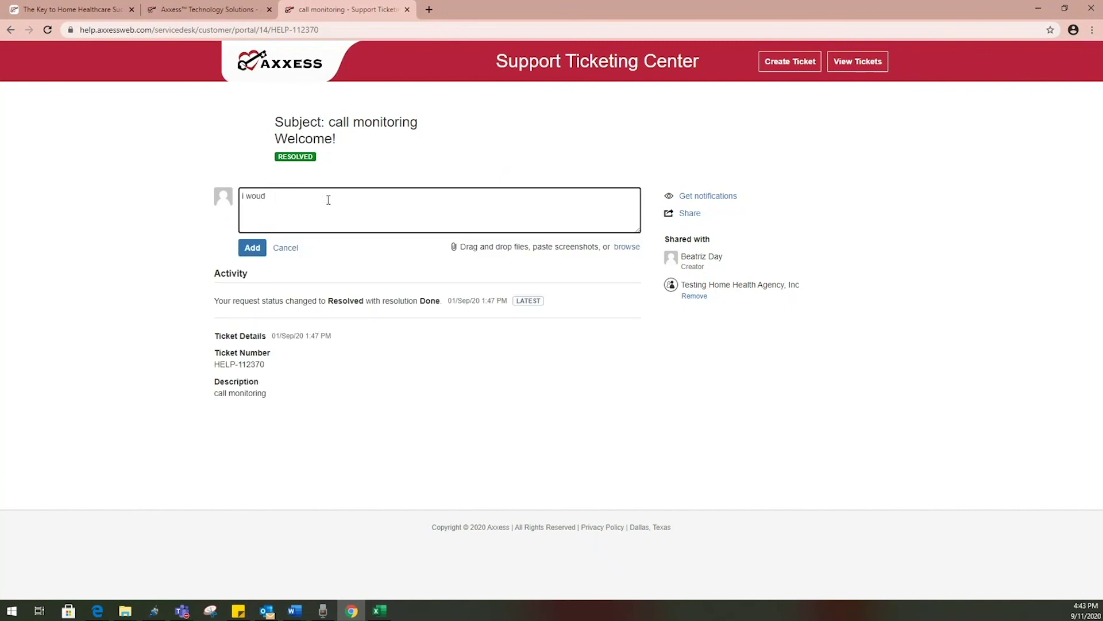
{"action": "key", "text": "BackSpace"}
{"action": "type", "text": "ld like an update"}
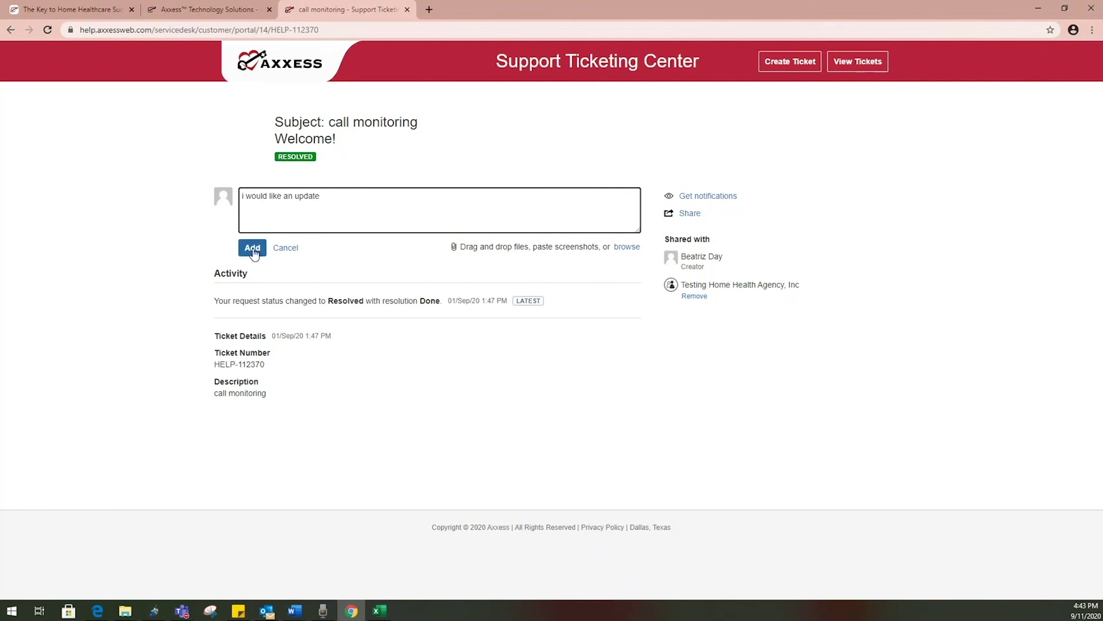
{"action": "left_click", "coordinate": [182, 167]}
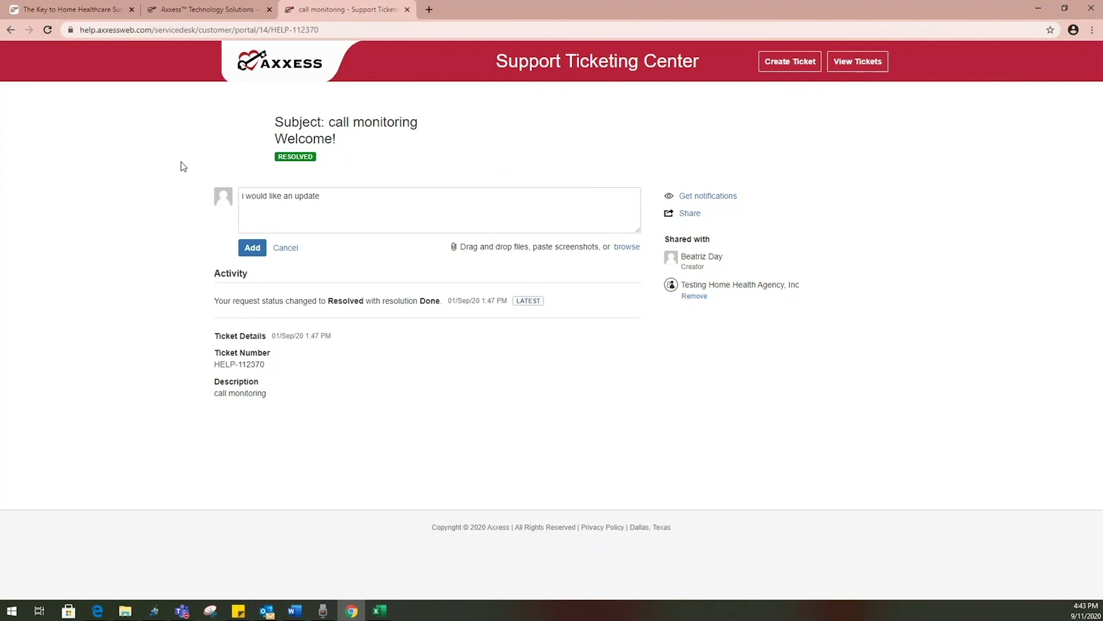
Close the Support Ticketing Center tab and log out from the dashboard
{"action": "left_click", "coordinate": [407, 9]}
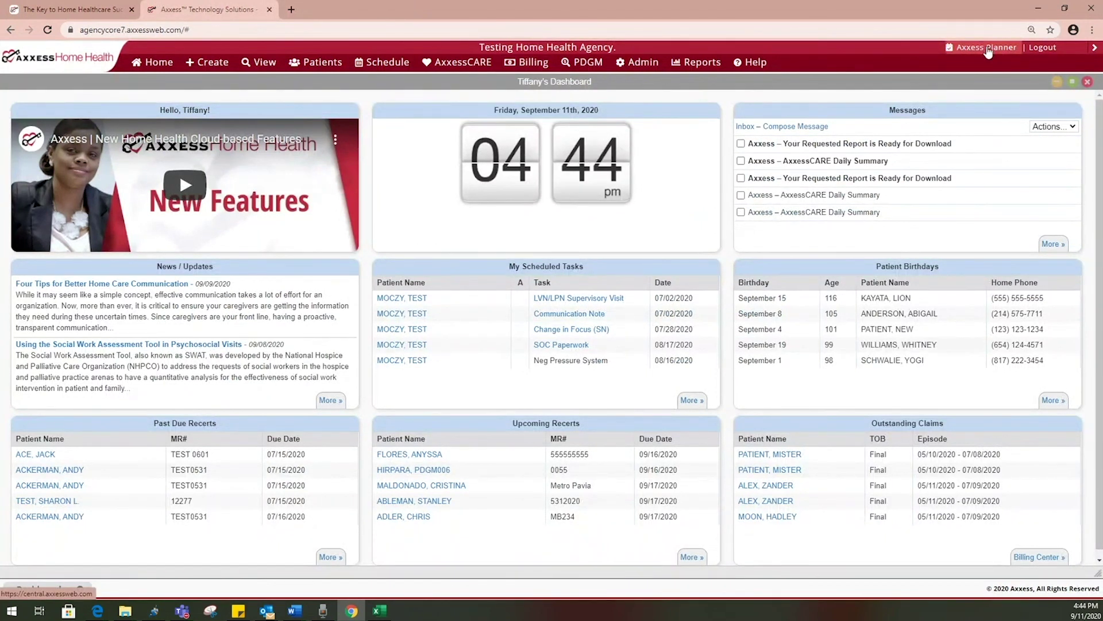
{"action": "mouse_move", "coordinate": [1037, 53]}
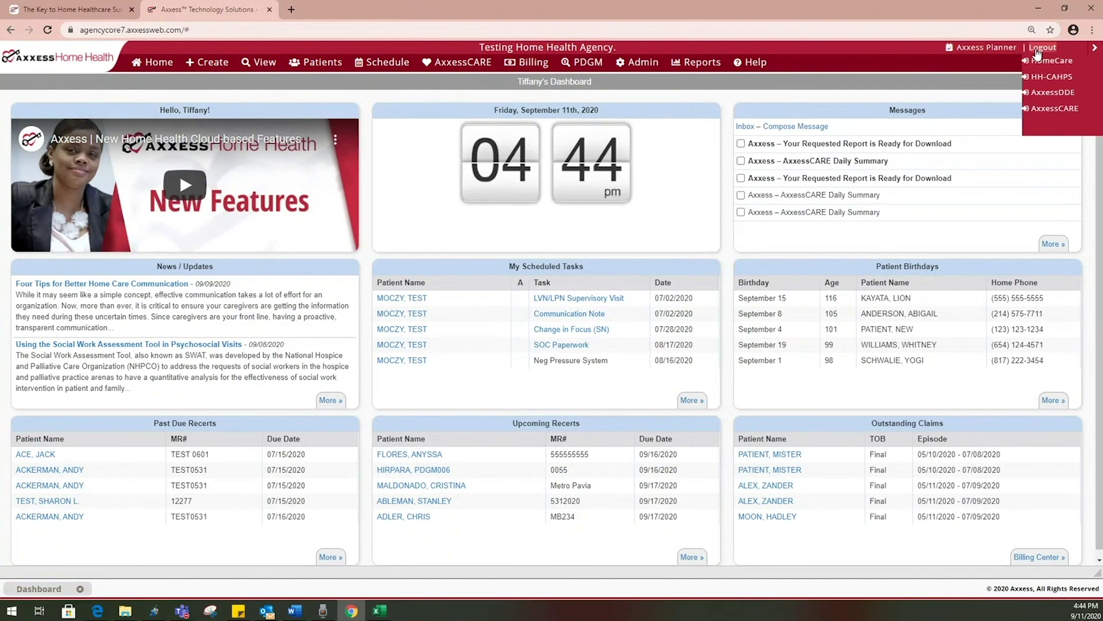
{"action": "left_click", "coordinate": [1037, 50]}
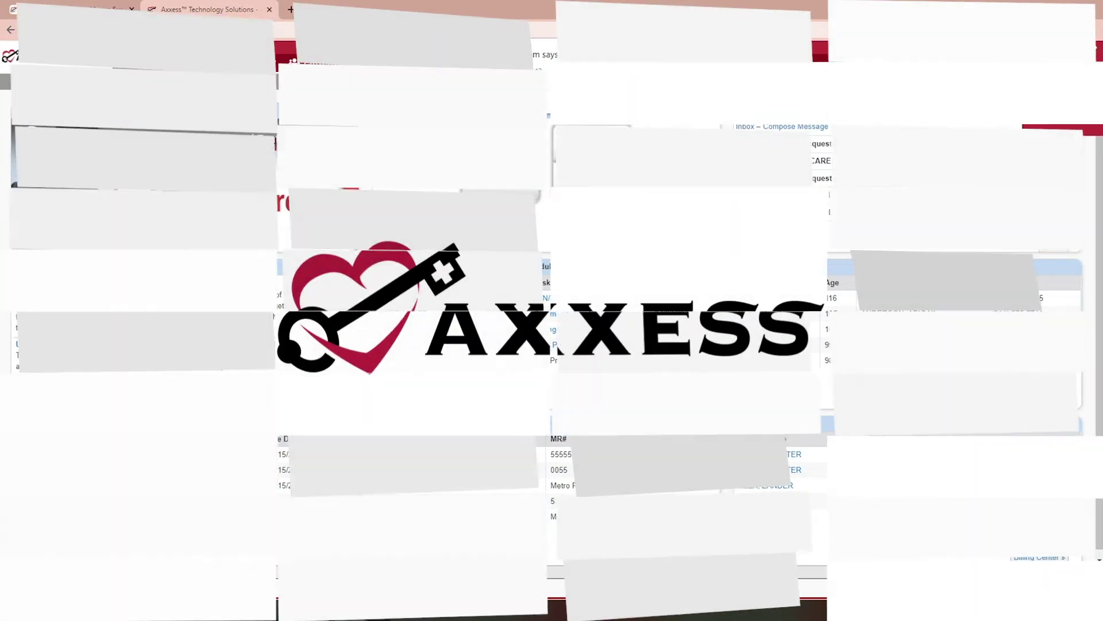